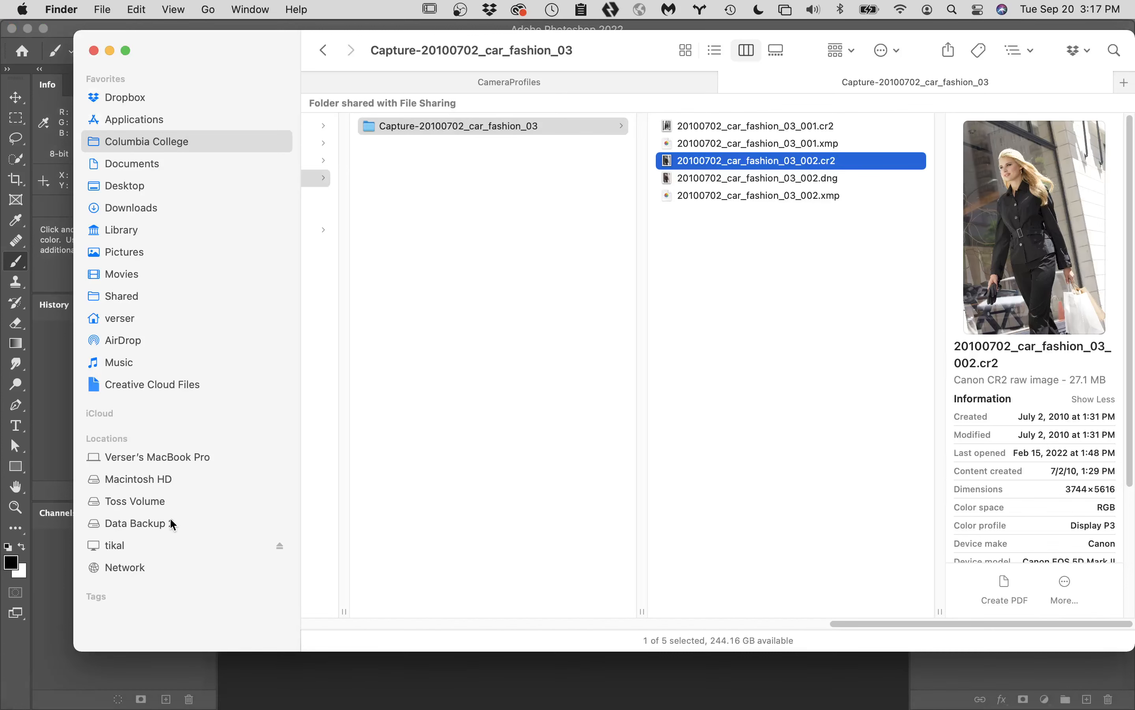
# Open Gradients.psd from the Student Files Week 03 folder inside Class 3 Files
pyautogui.hscroll(-10, 437, 451)
pyautogui.hscroll(-5, 438, 453)
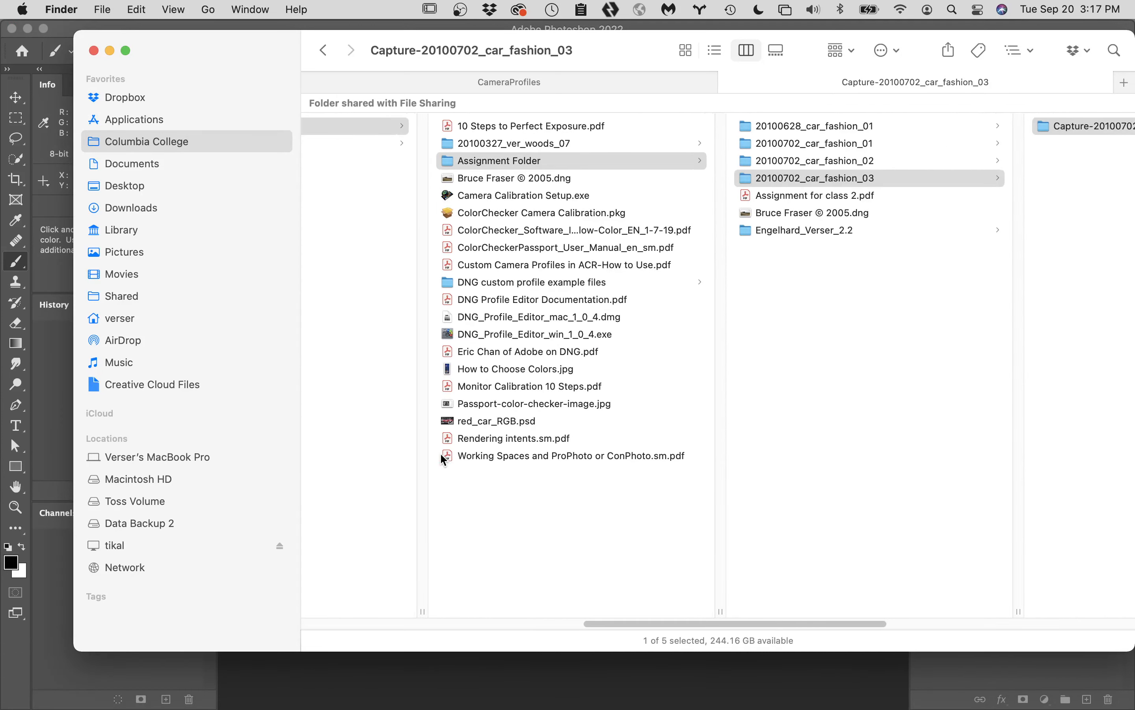
pyautogui.hscroll(-10, 502, 249)
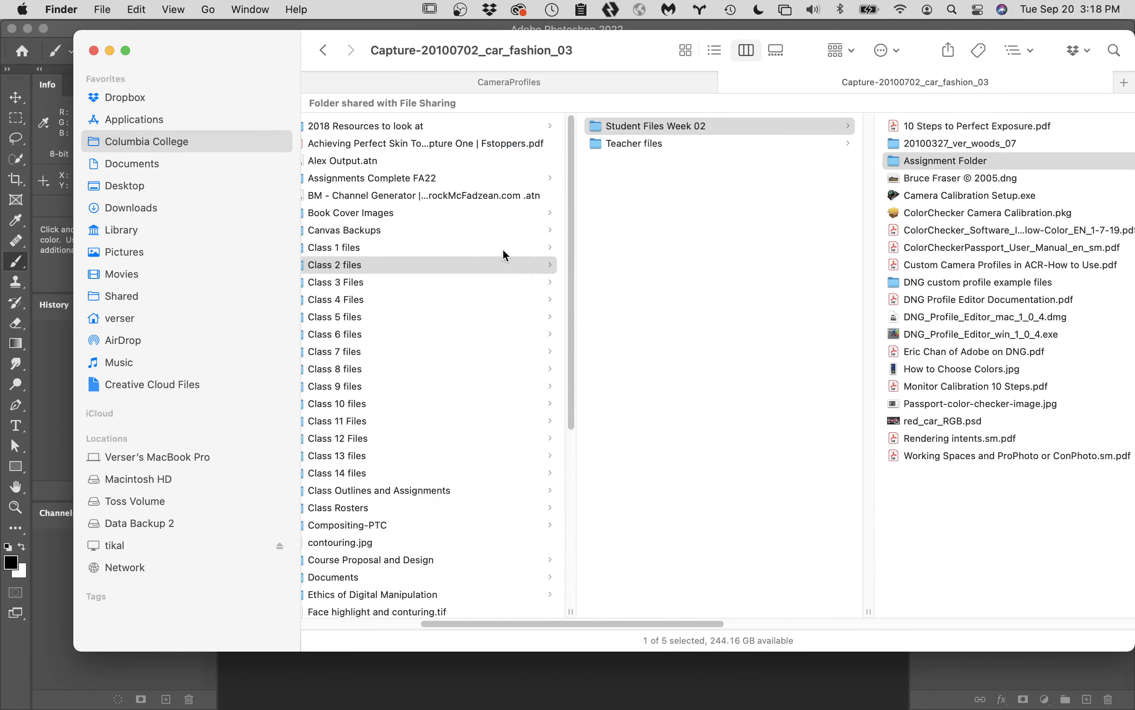
pyautogui.click(436, 277)
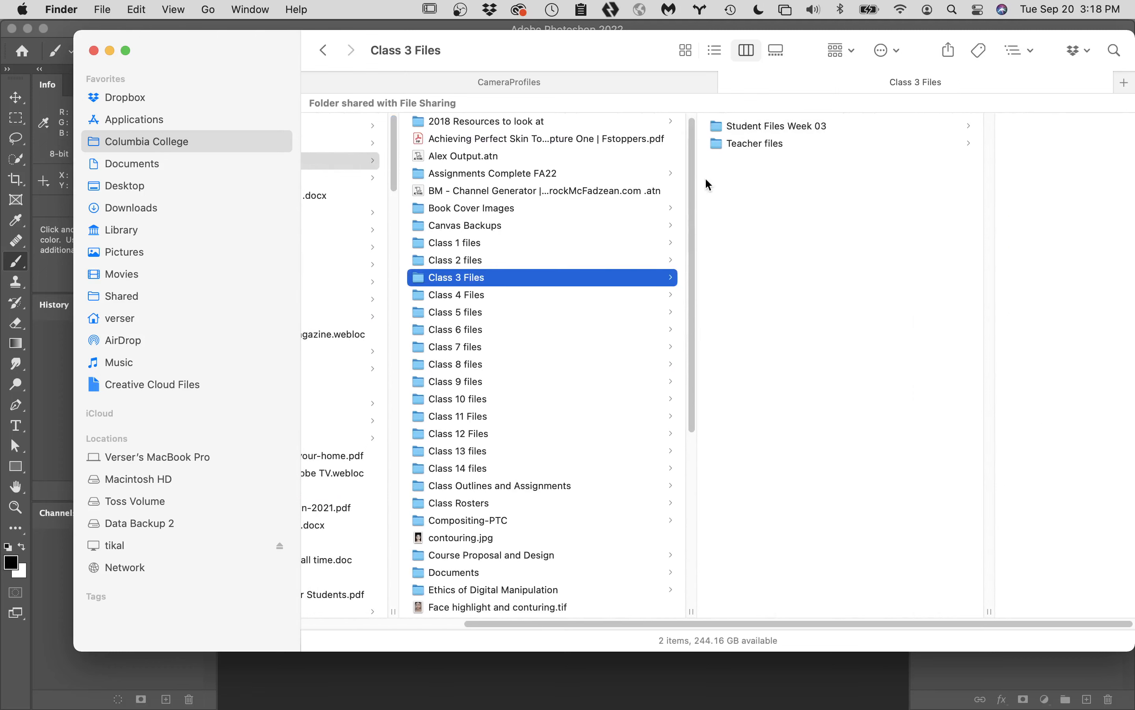
pyautogui.click(746, 125)
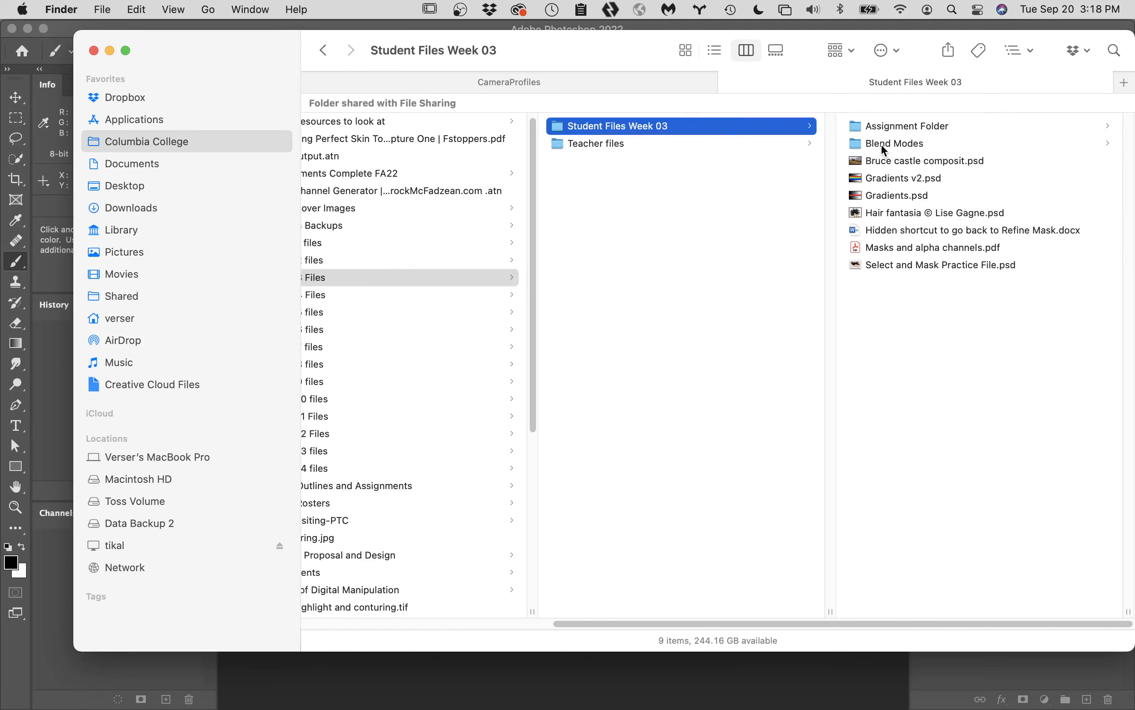
pyautogui.click(894, 197)
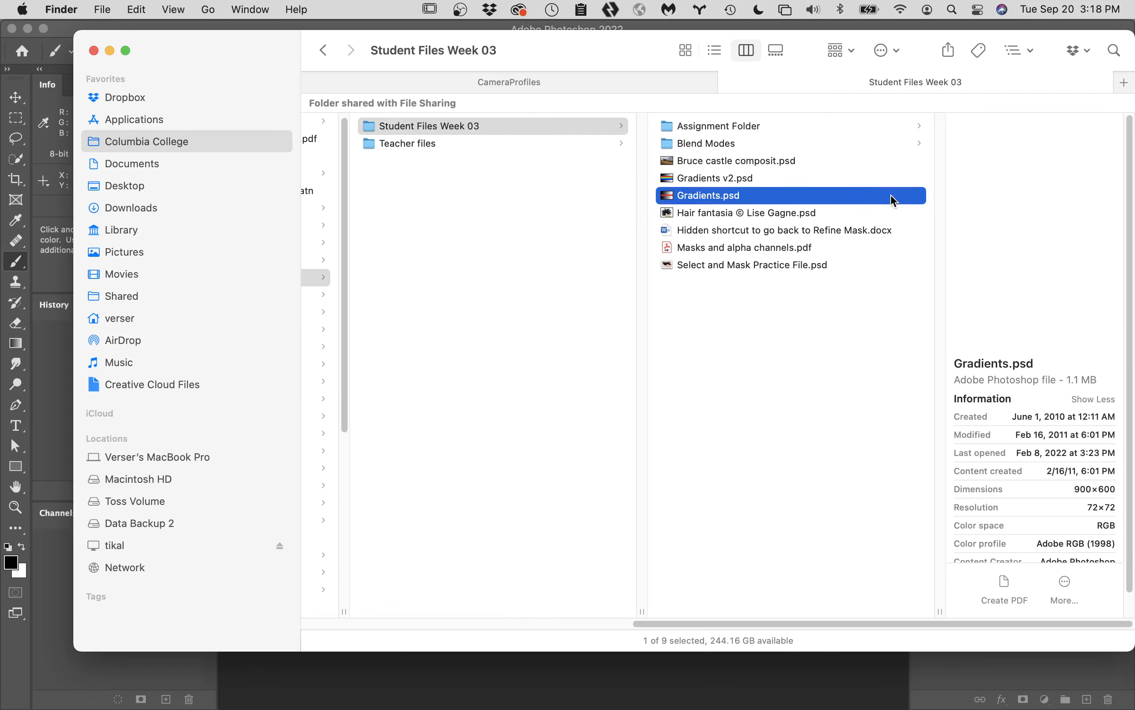
pyautogui.doubleClick(895, 198)
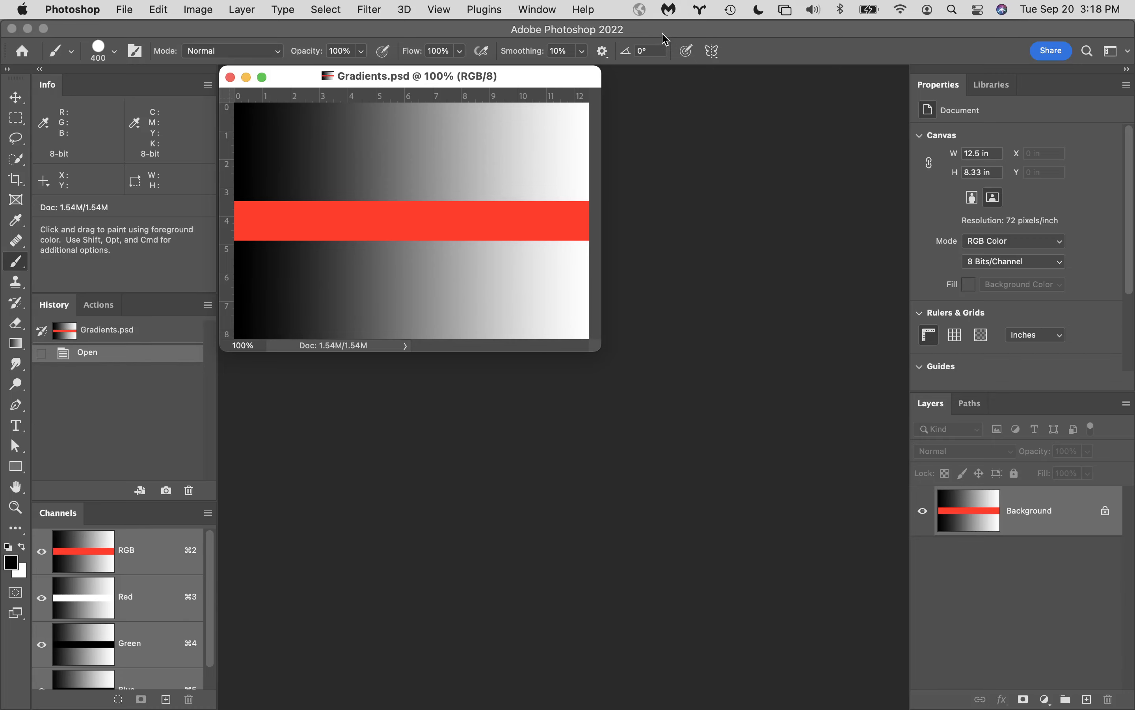
# Try moving and shrinking the application frame, restoring it to full size after each change
pyautogui.moveTo(669, 37); pyautogui.dragTo(834, 294)
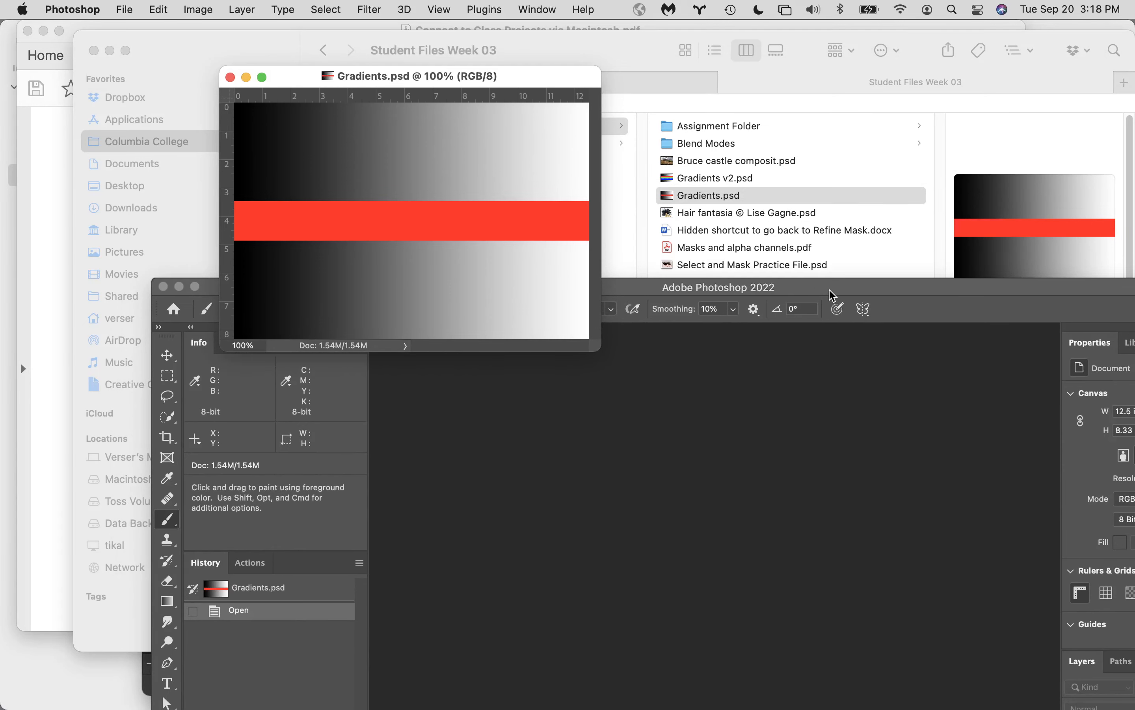
pyautogui.doubleClick(832, 293)
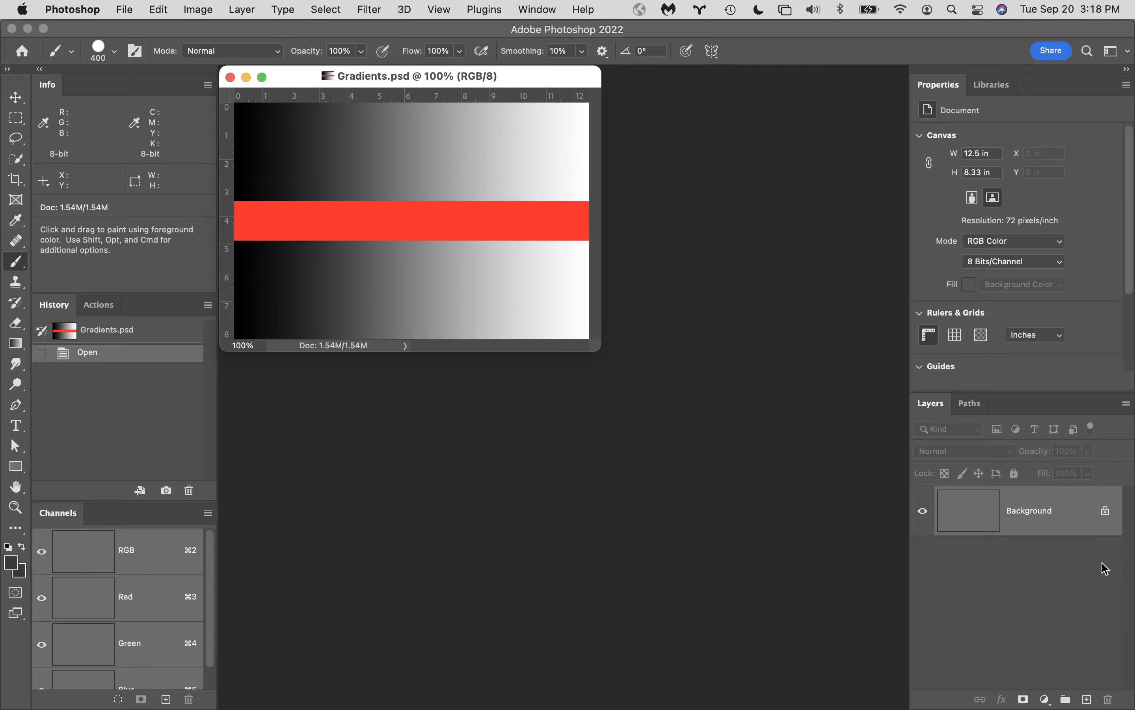
pyautogui.moveTo(1132, 702); pyautogui.dragTo(800, 601)
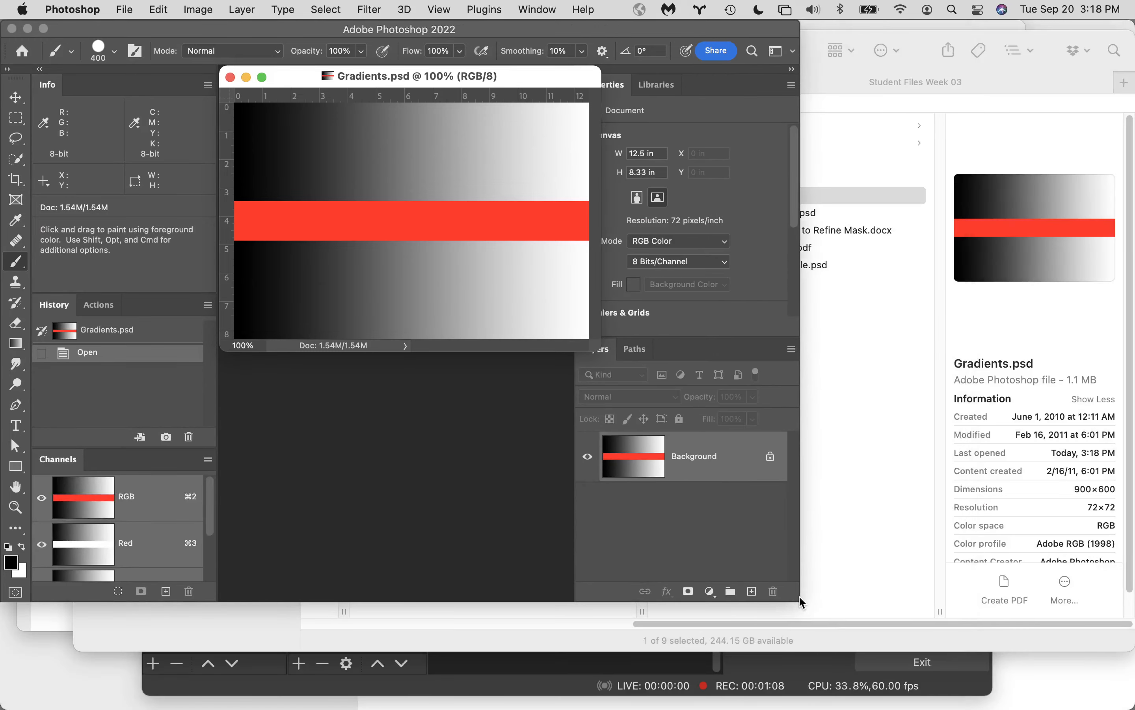
pyautogui.doubleClick(529, 35)
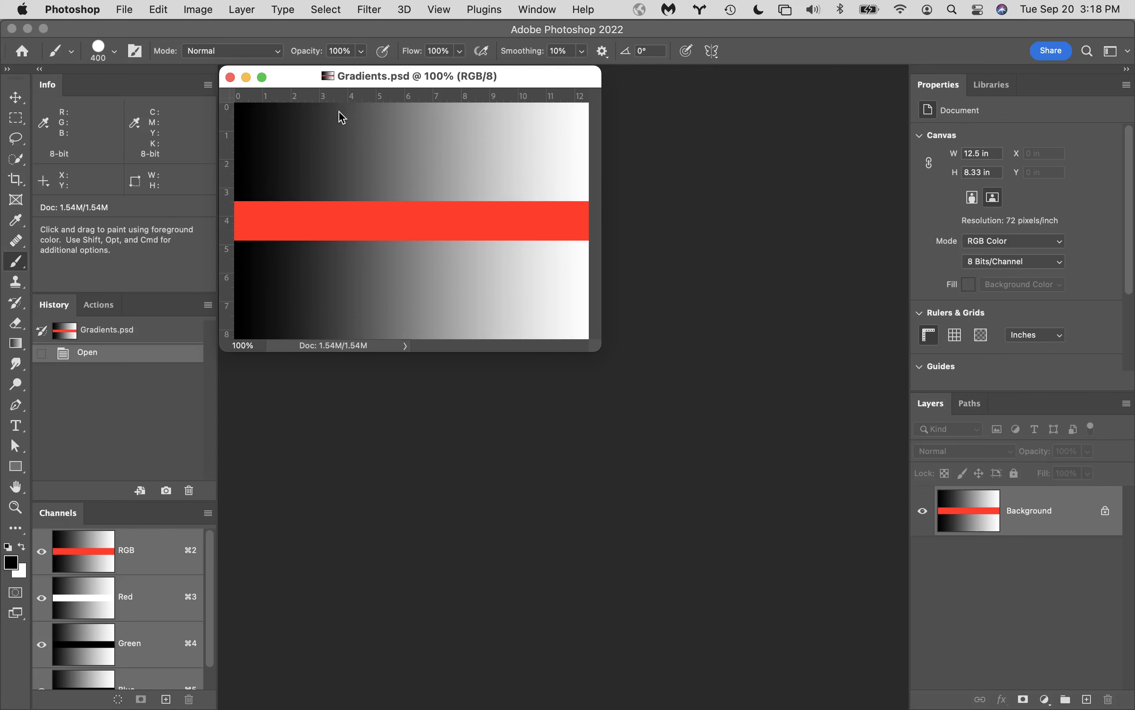
# Fit the image to the screen and draw a rectangular marquee about 4.49 by 4.64 in across the red stripe
pyautogui.doubleClick(16, 488)
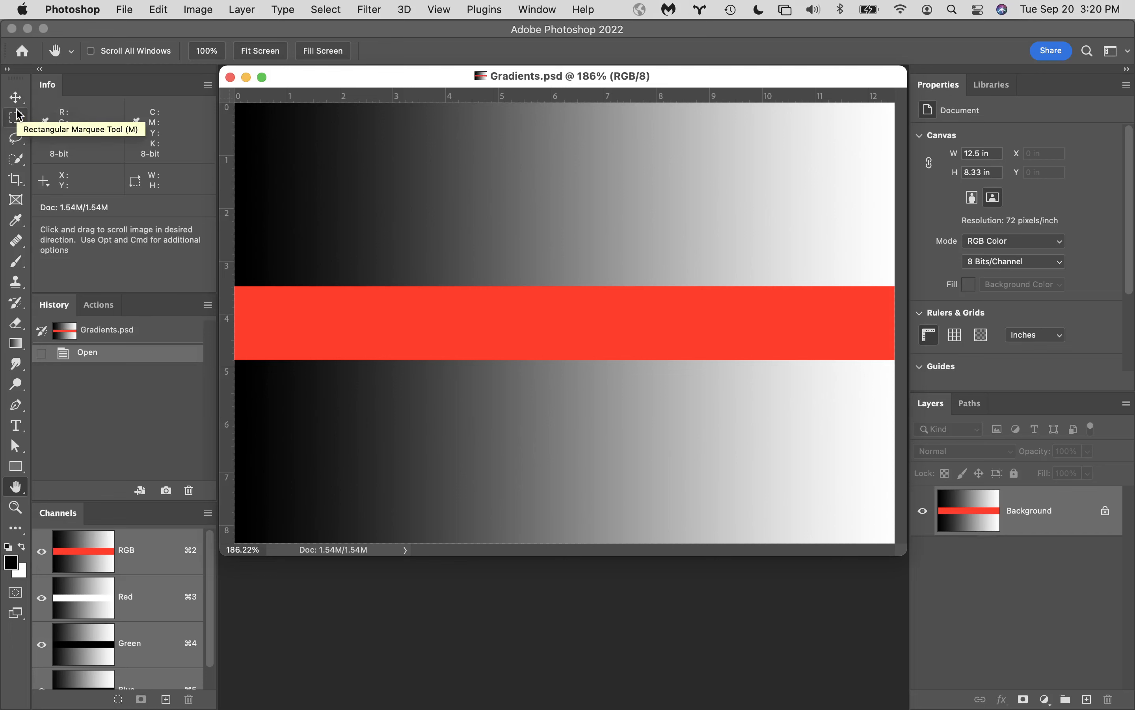
pyautogui.click(22, 125)
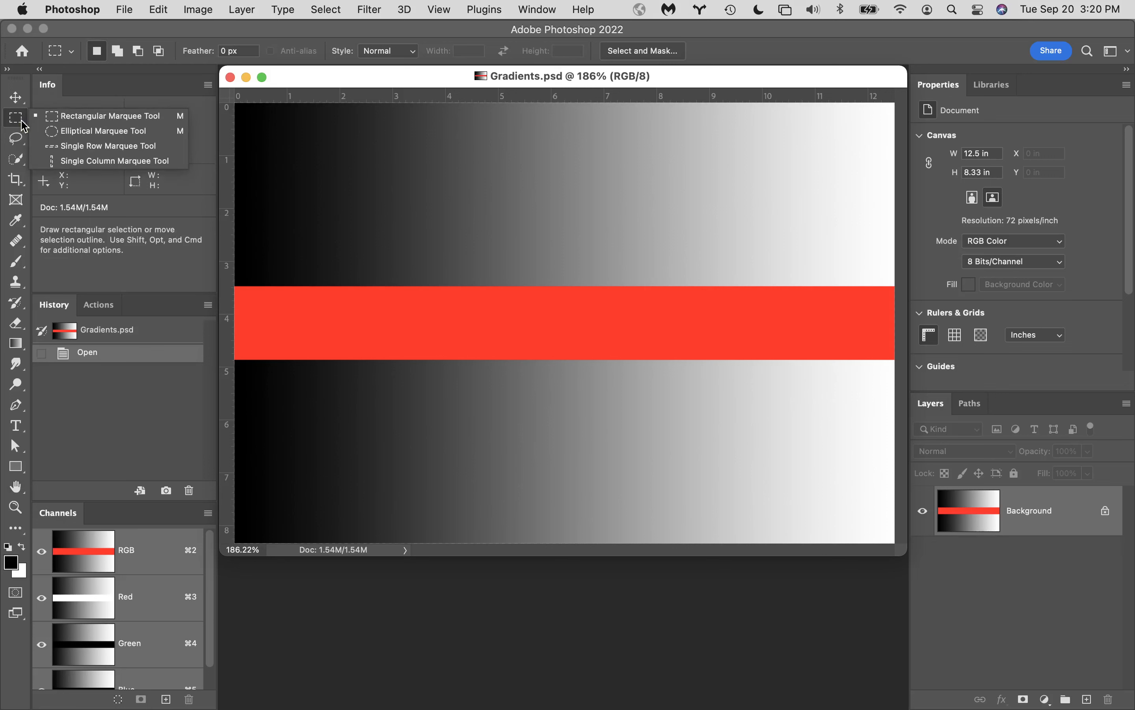
pyautogui.click(105, 116)
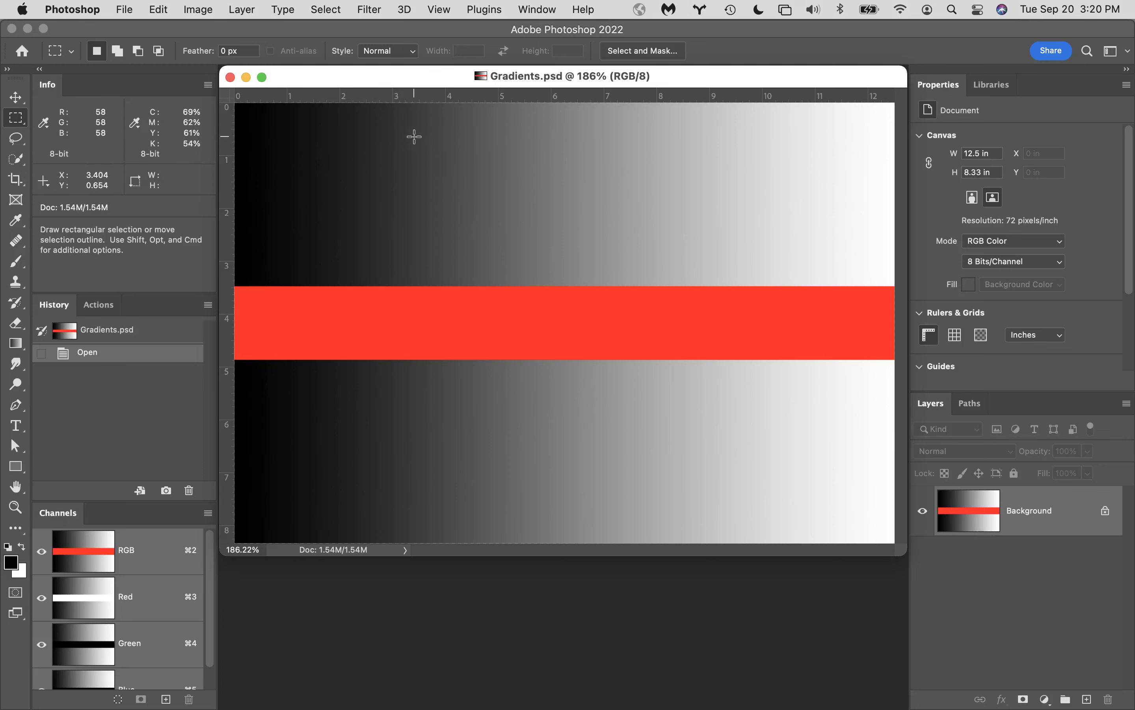
pyautogui.moveTo(415, 137); pyautogui.dragTo(651, 381)
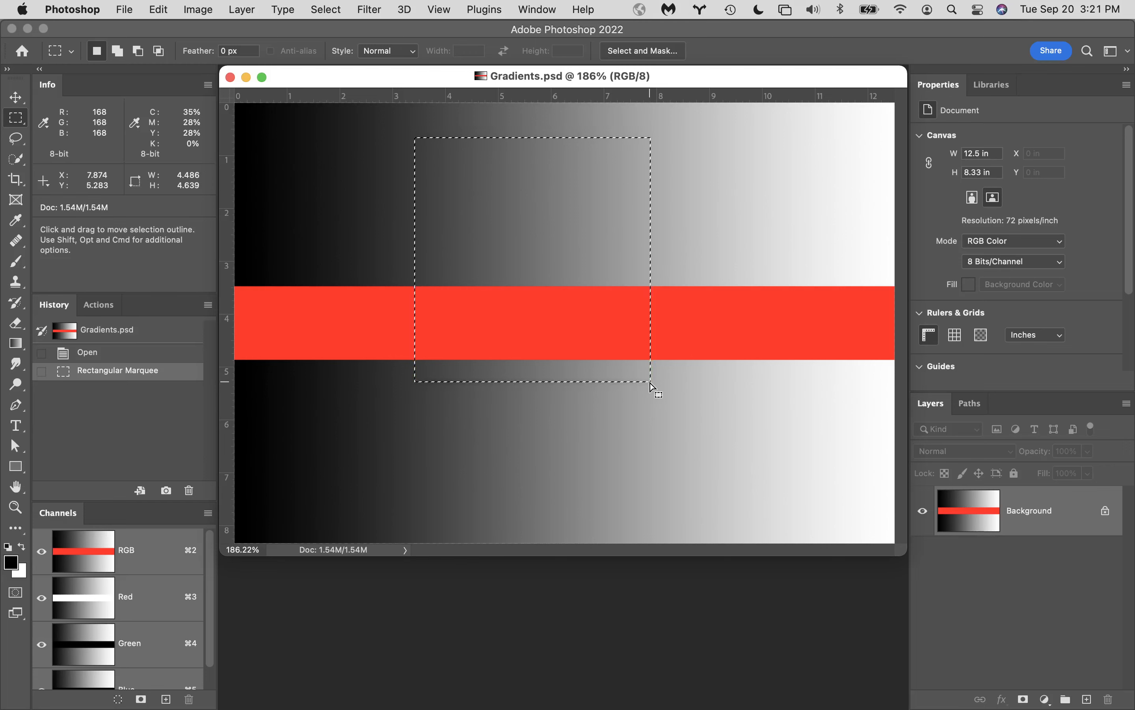
# Save the rectangular selection as a new channel named "square 1" and deselect
pyautogui.click(324, 9)
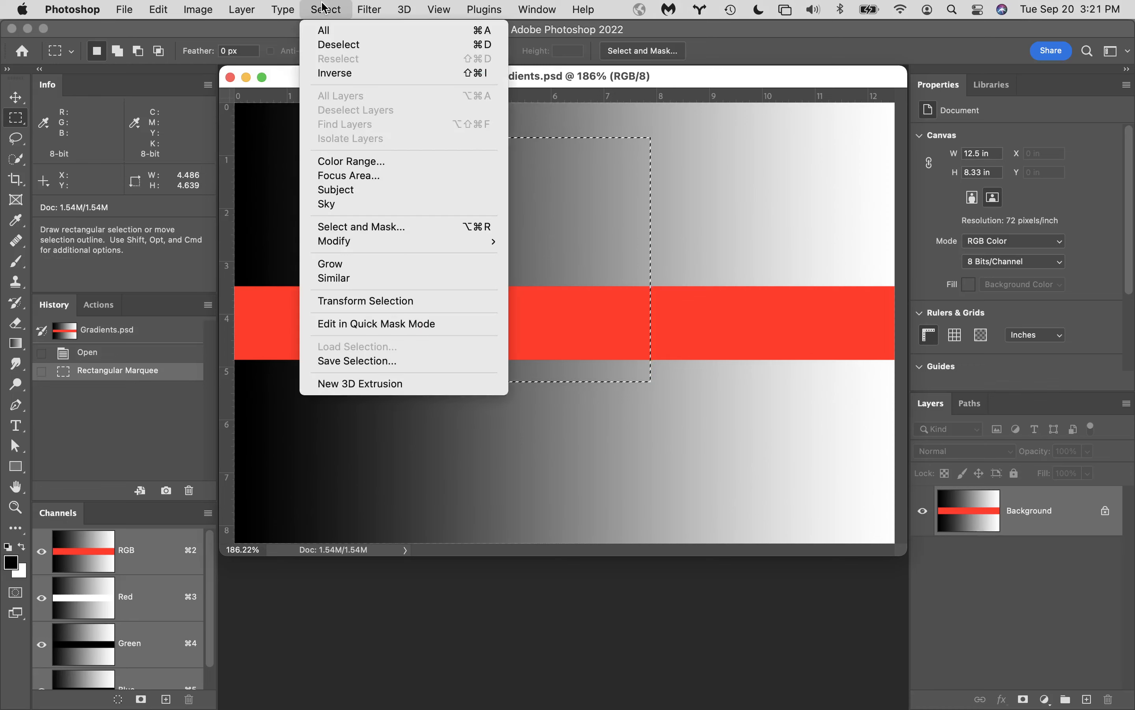
pyautogui.click(365, 361)
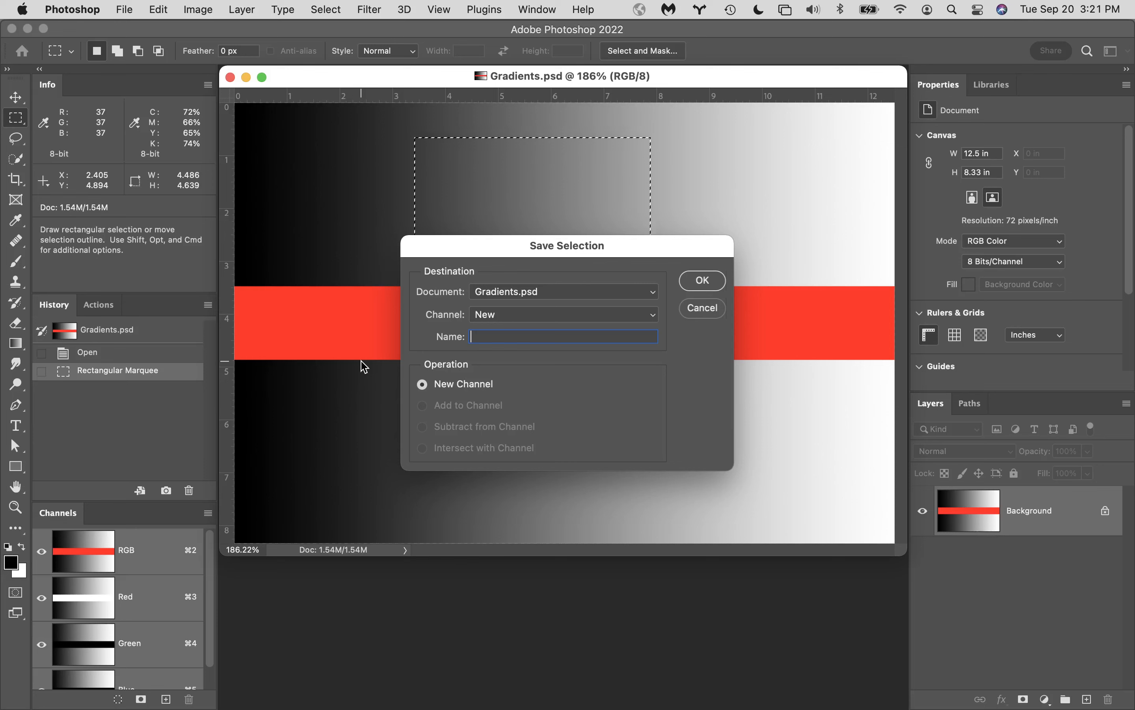
pyautogui.write('square 1')
pyautogui.press('Return')
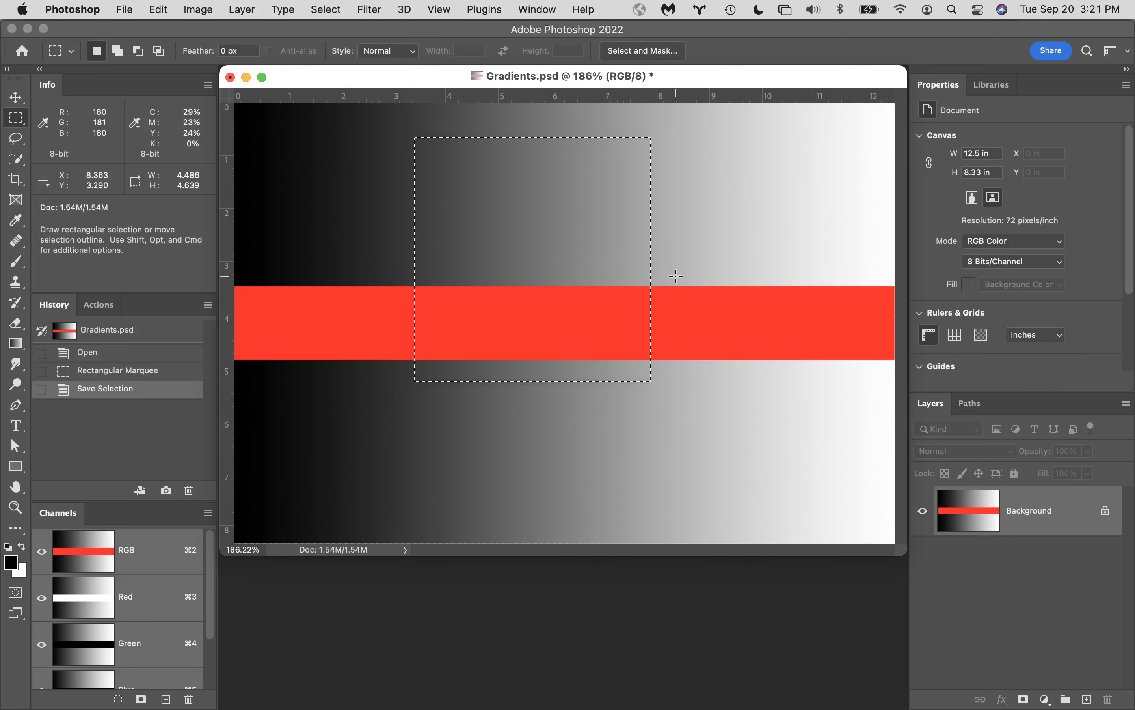
pyautogui.press('super+d')
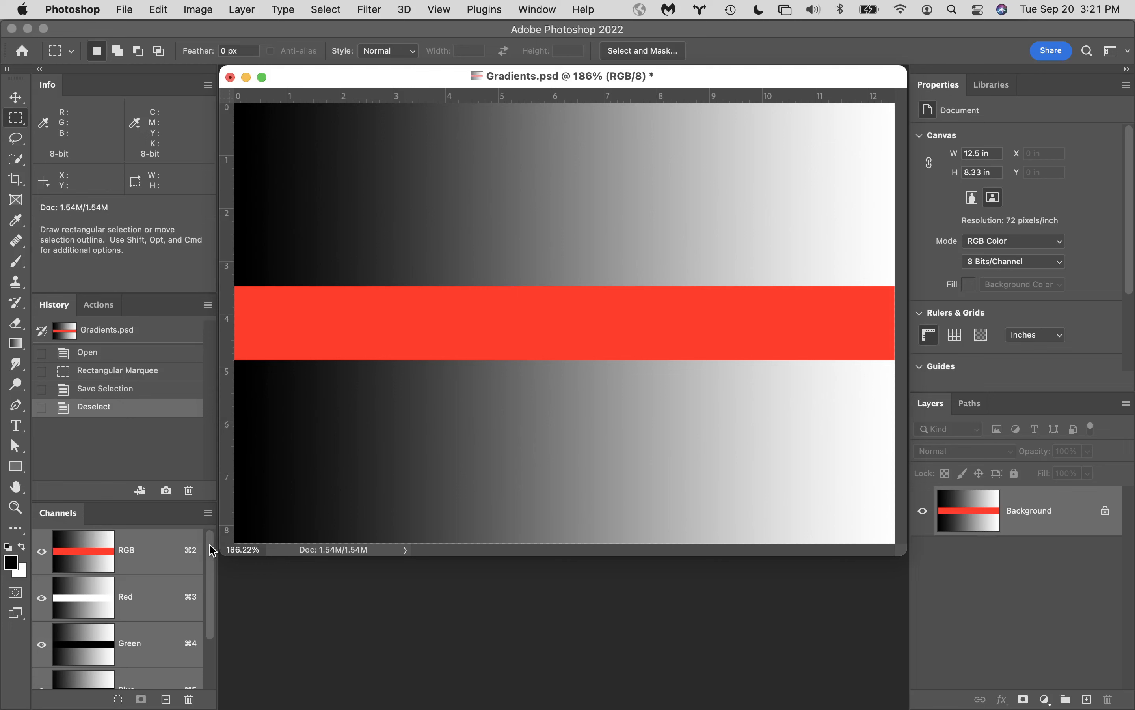
# Load the square 1 channel as a selection and add a new empty layer above the Background
pyautogui.moveTo(212, 549); pyautogui.dragTo(213, 662)
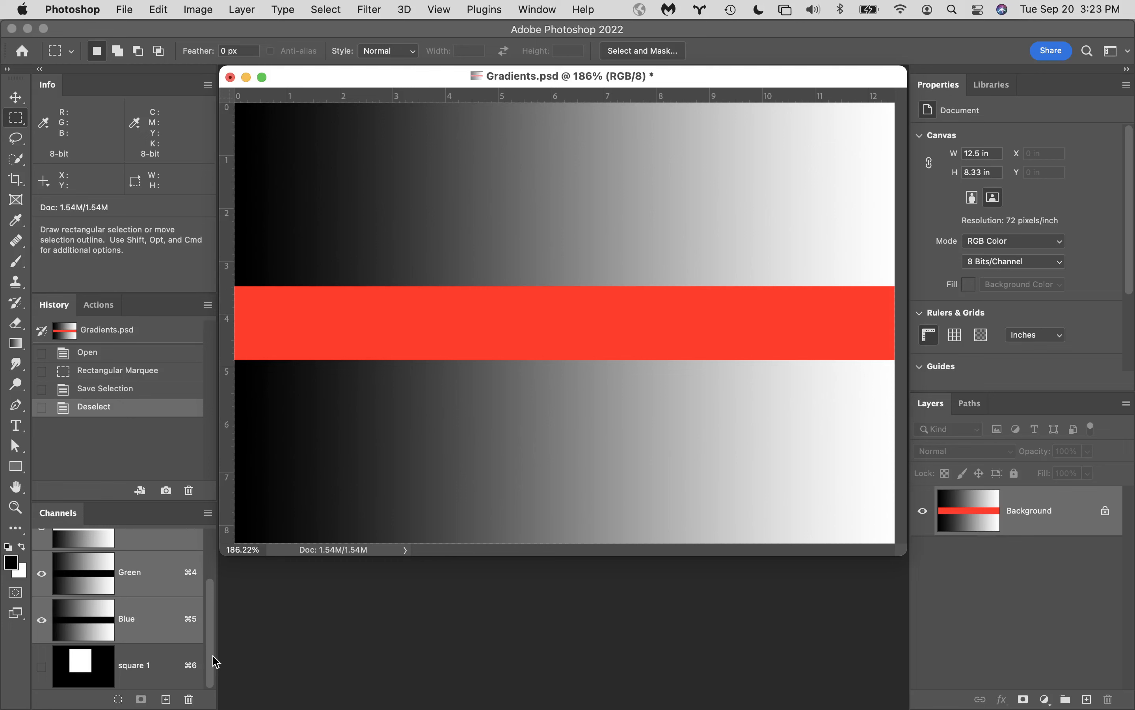
pyautogui.keyDown('super'); pyautogui.click(81, 669); pyautogui.keyUp('super')
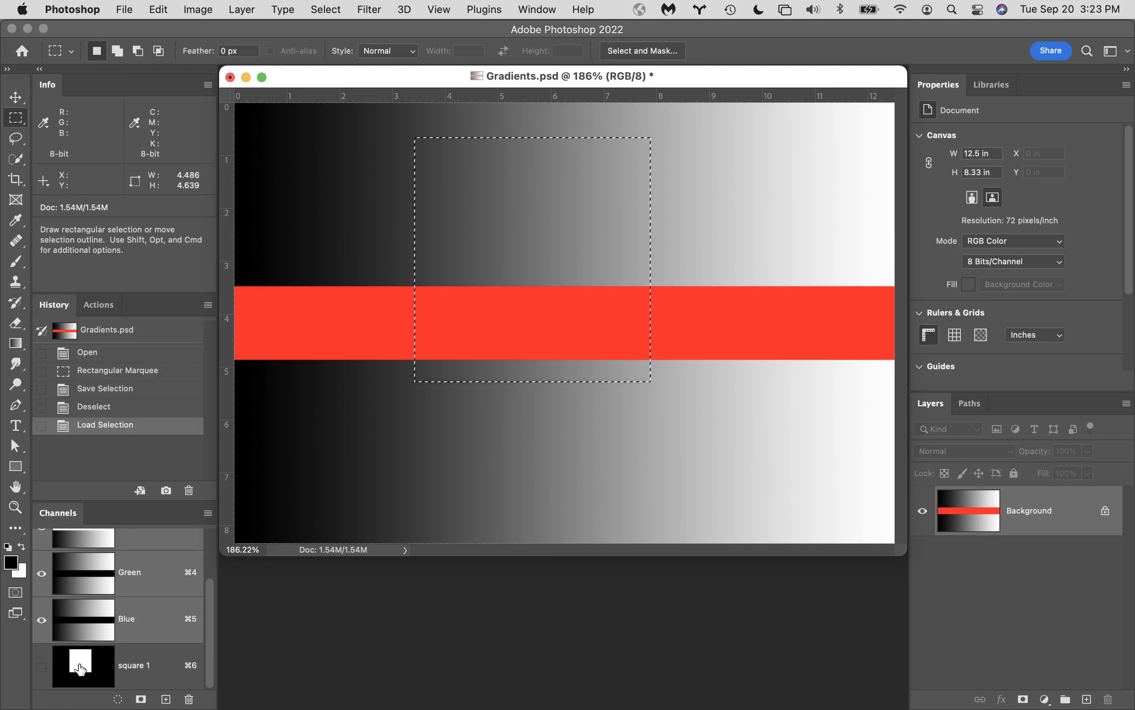
pyautogui.click(1088, 700)
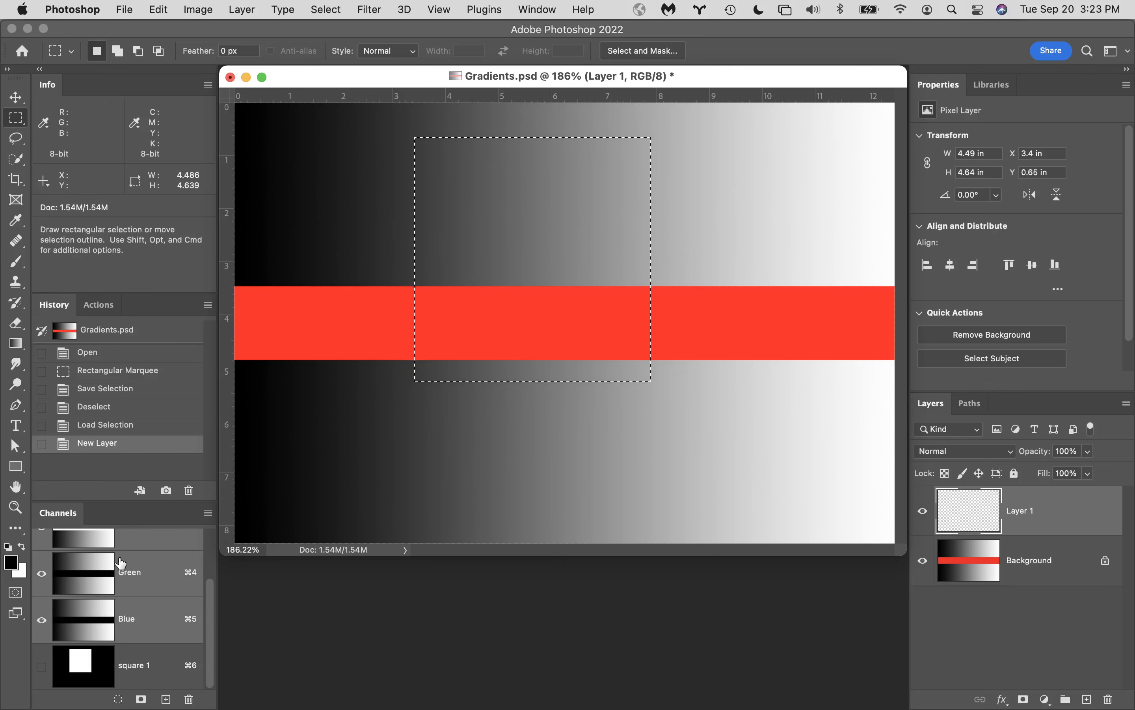
# Switch to the Brush tool, reduce its size to 90 px and check its preset settings
pyautogui.press('b')
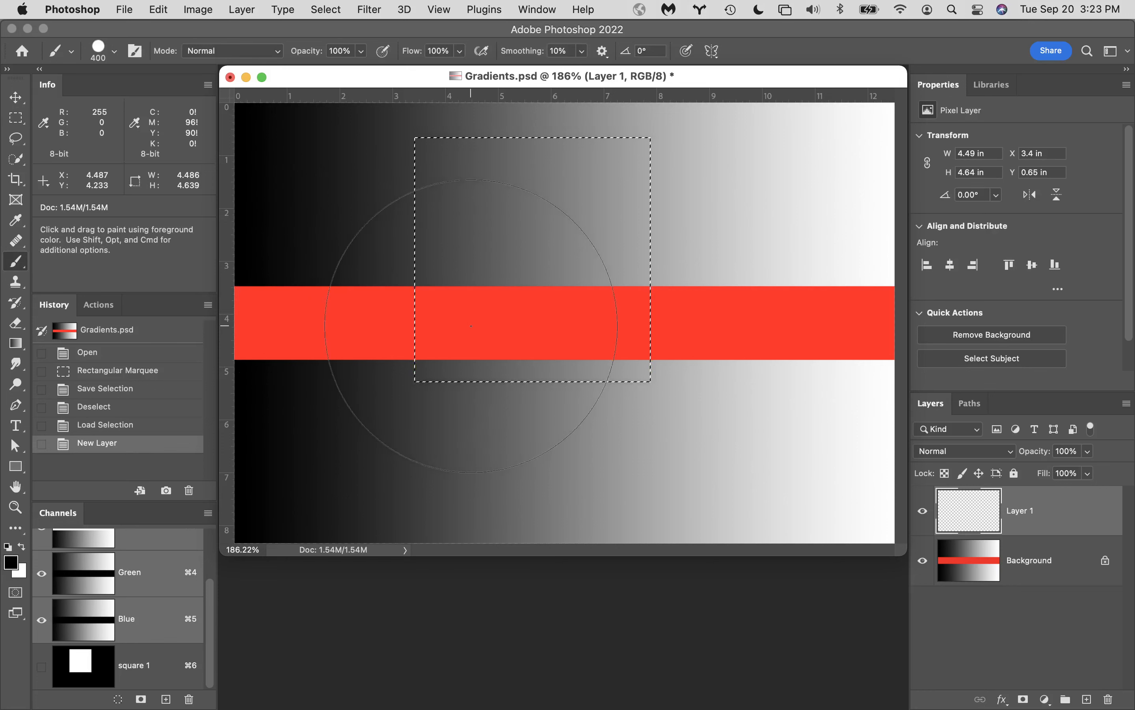
pyautogui.press('[')
pyautogui.press('[')
pyautogui.press('[')
pyautogui.press('[')
pyautogui.press('[')
pyautogui.press('[')
pyautogui.press('[')
pyautogui.press('[')
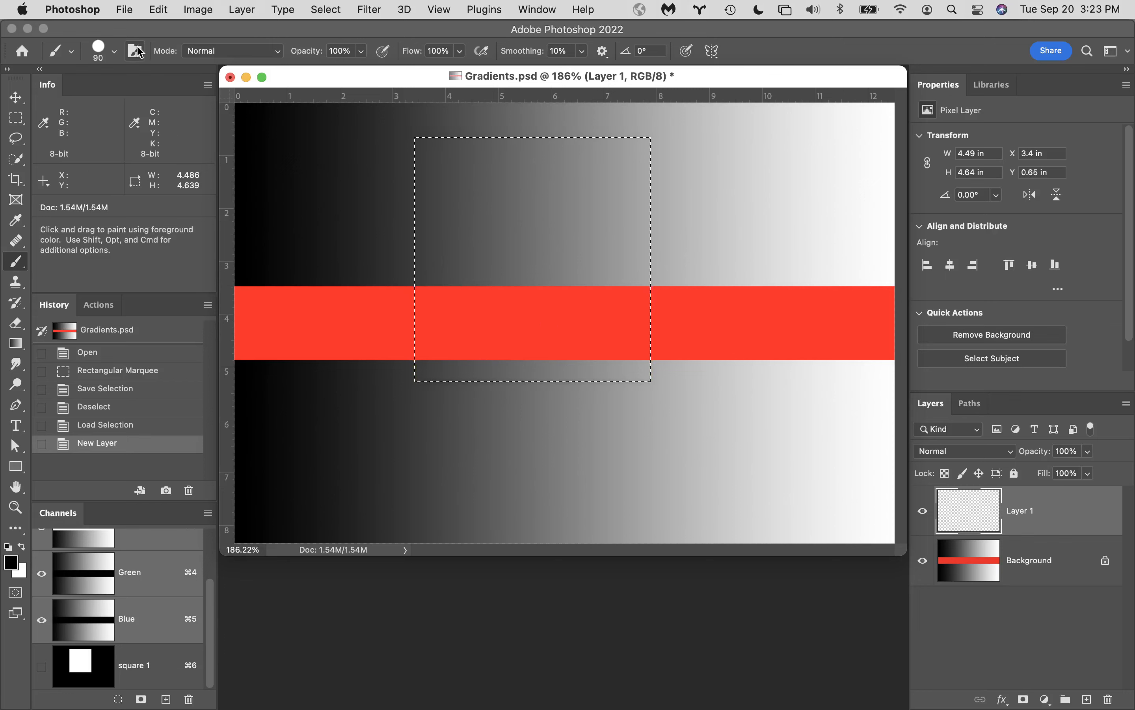
pyautogui.click(115, 55)
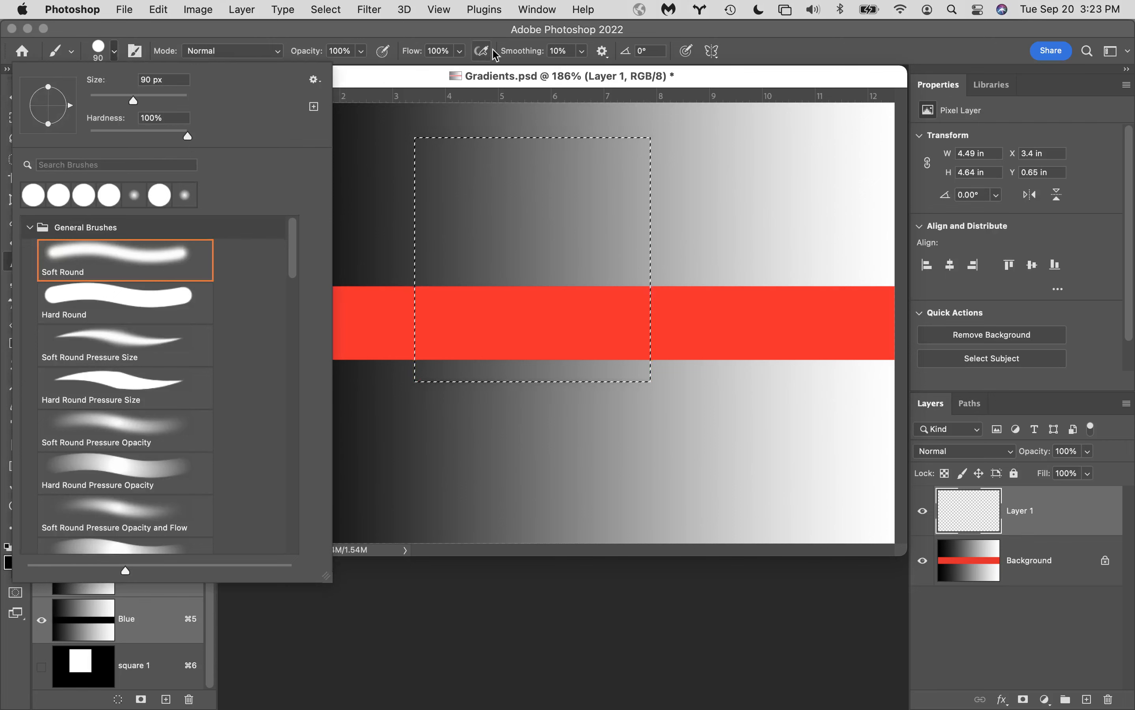
pyautogui.click(529, 32)
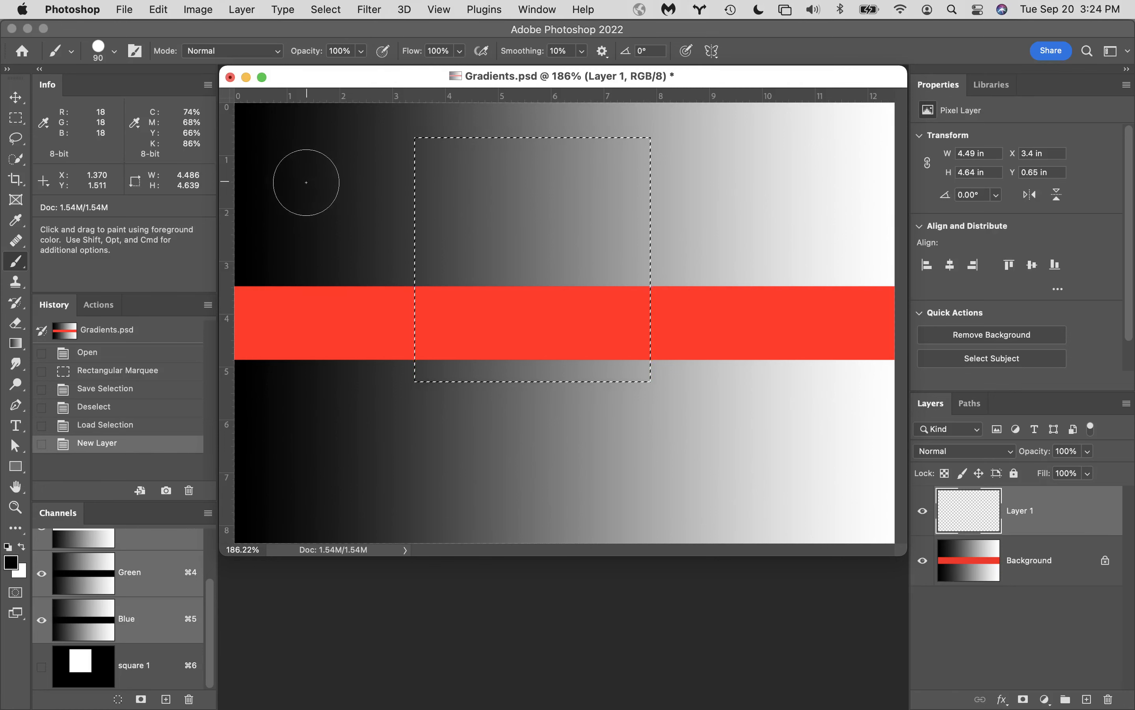
# Test the selection with a black brush stroke on Layer 1 and an Invert on the Background, undoing each
pyautogui.moveTo(304, 178)
pyautogui.mouseDown()
pyautogui.moveTo(441, 198)
pyautogui.moveTo(571, 241)
pyautogui.moveTo(784, 381)
pyautogui.moveTo(816, 448)
pyautogui.mouseUp()
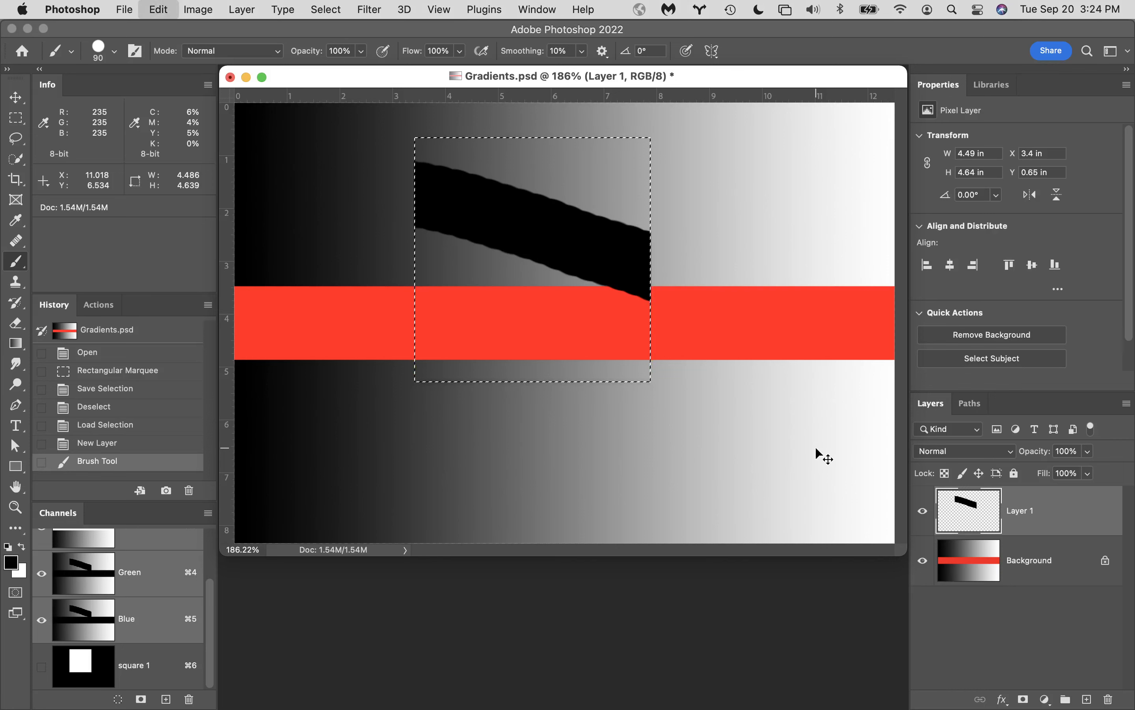
pyautogui.press('super+z')
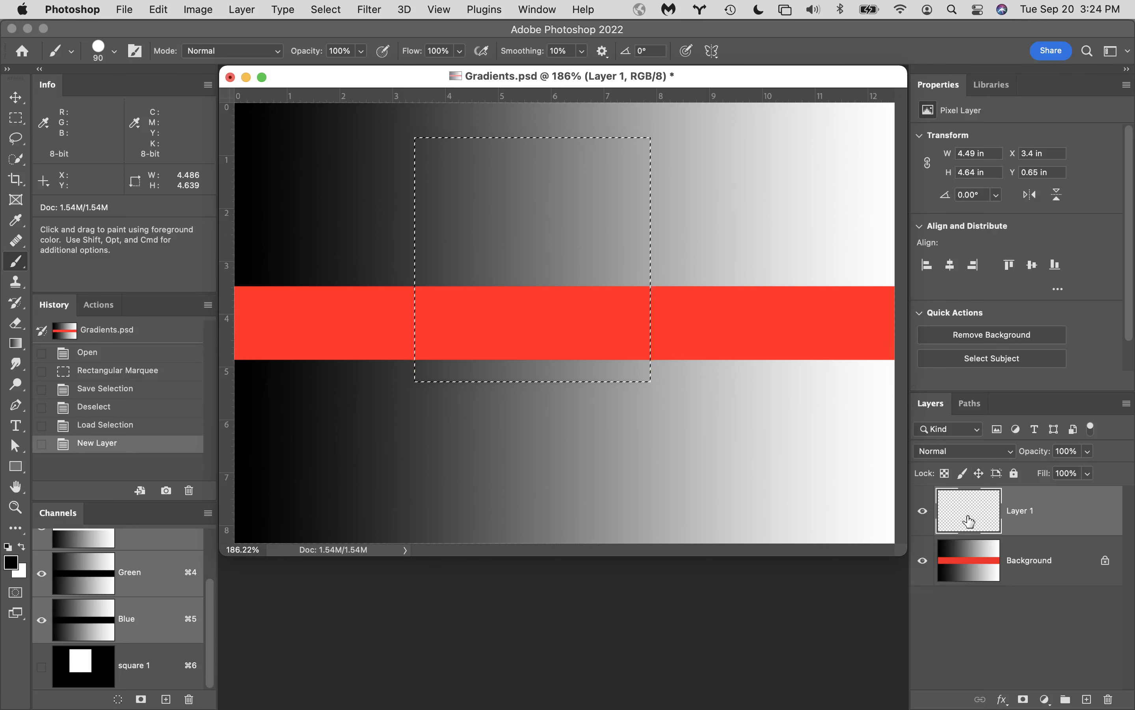
pyautogui.click(1043, 557)
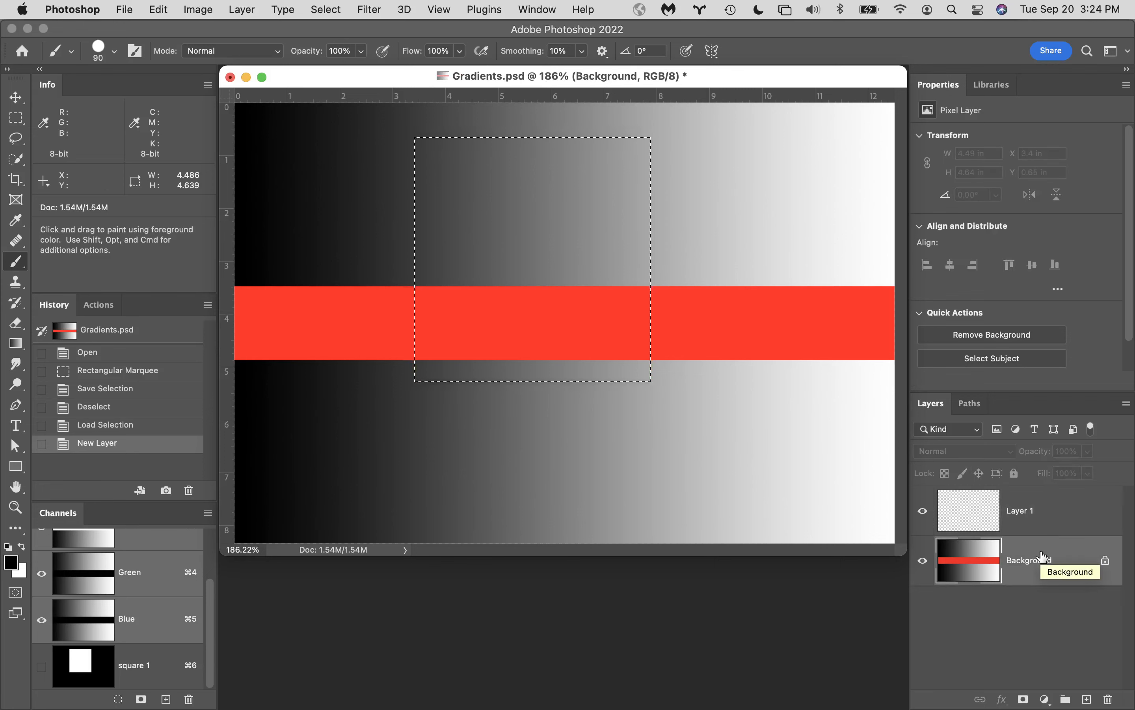
pyautogui.press('super+i')
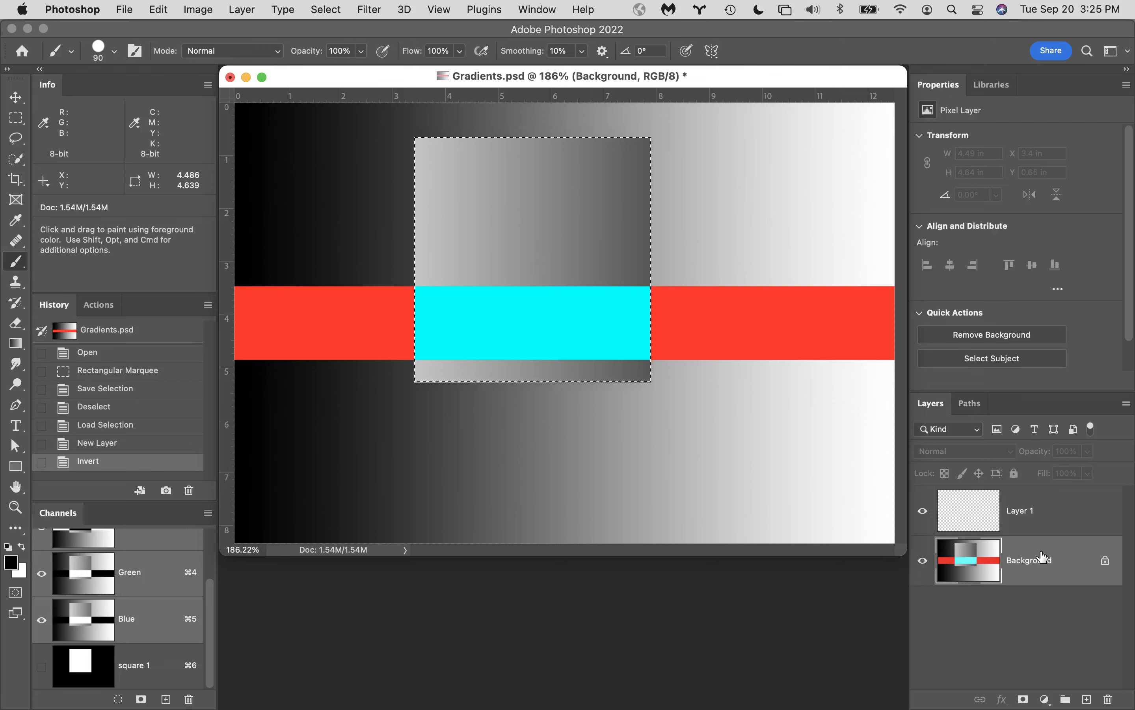
pyautogui.press('super+z')
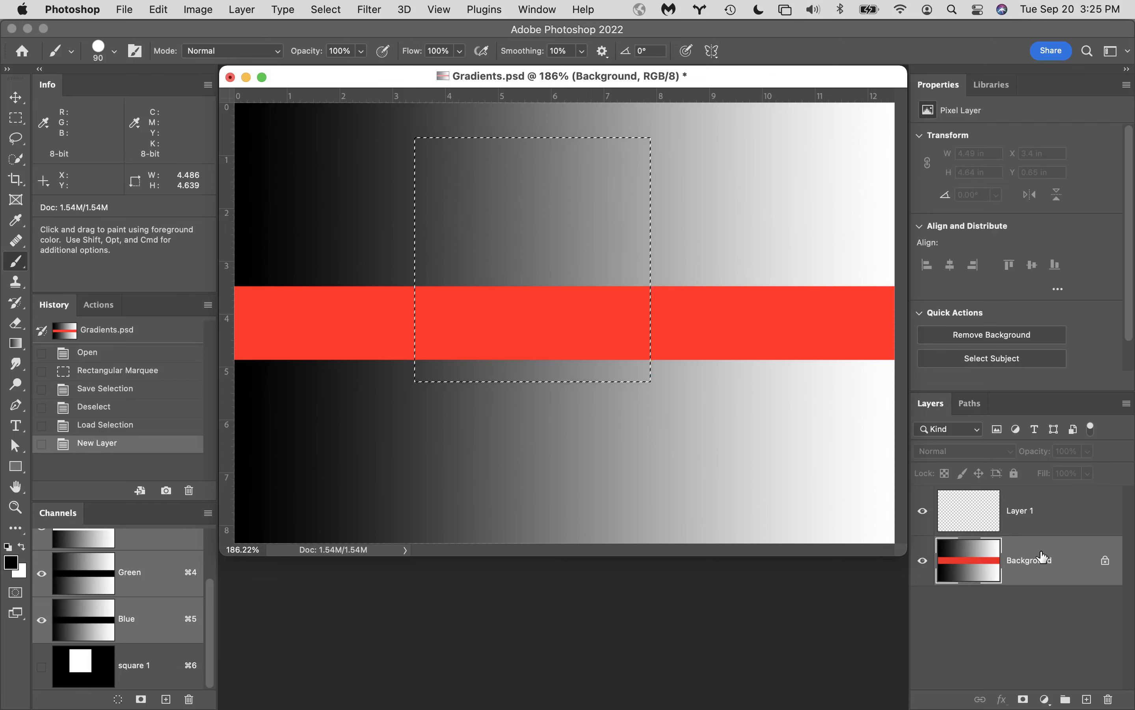
# Invert the selection and paint black brush strokes on Layer 1 across the area around the square
pyautogui.click(1060, 519)
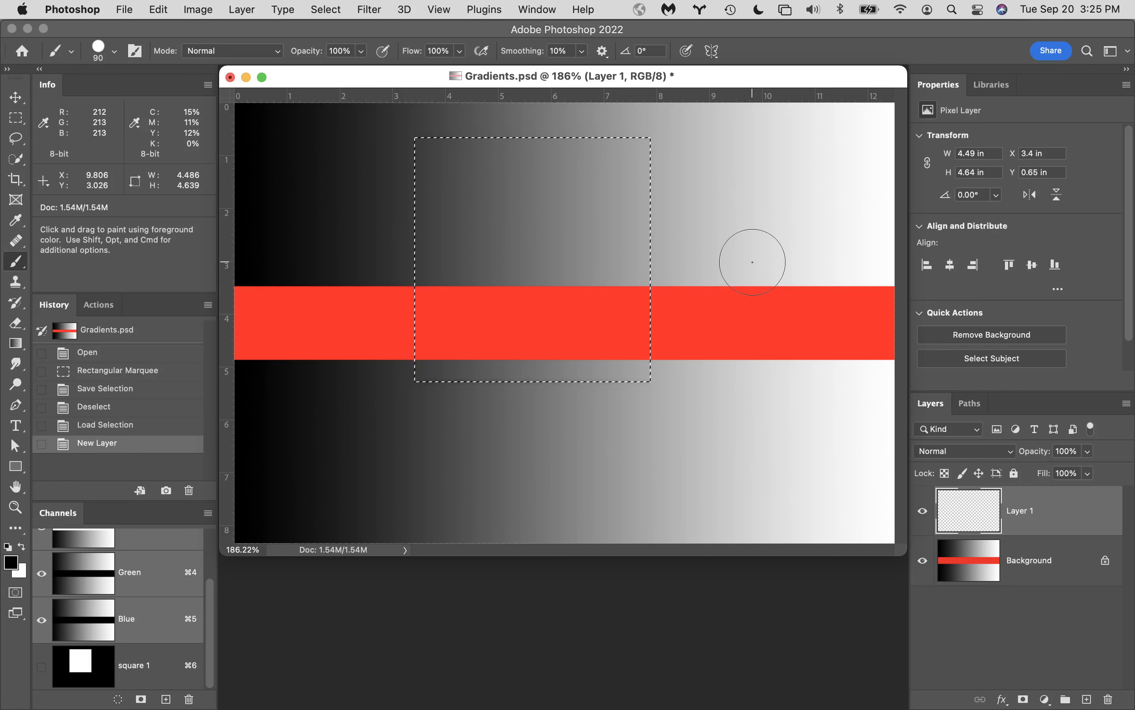
pyautogui.click(326, 7)
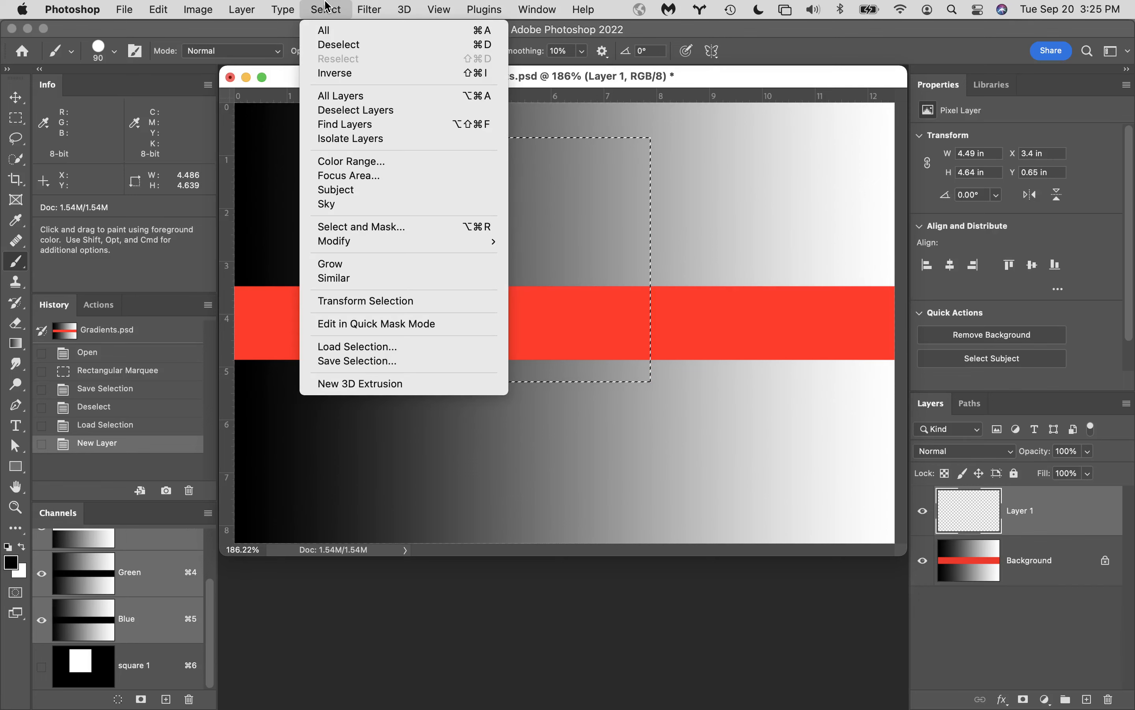
pyautogui.click(341, 74)
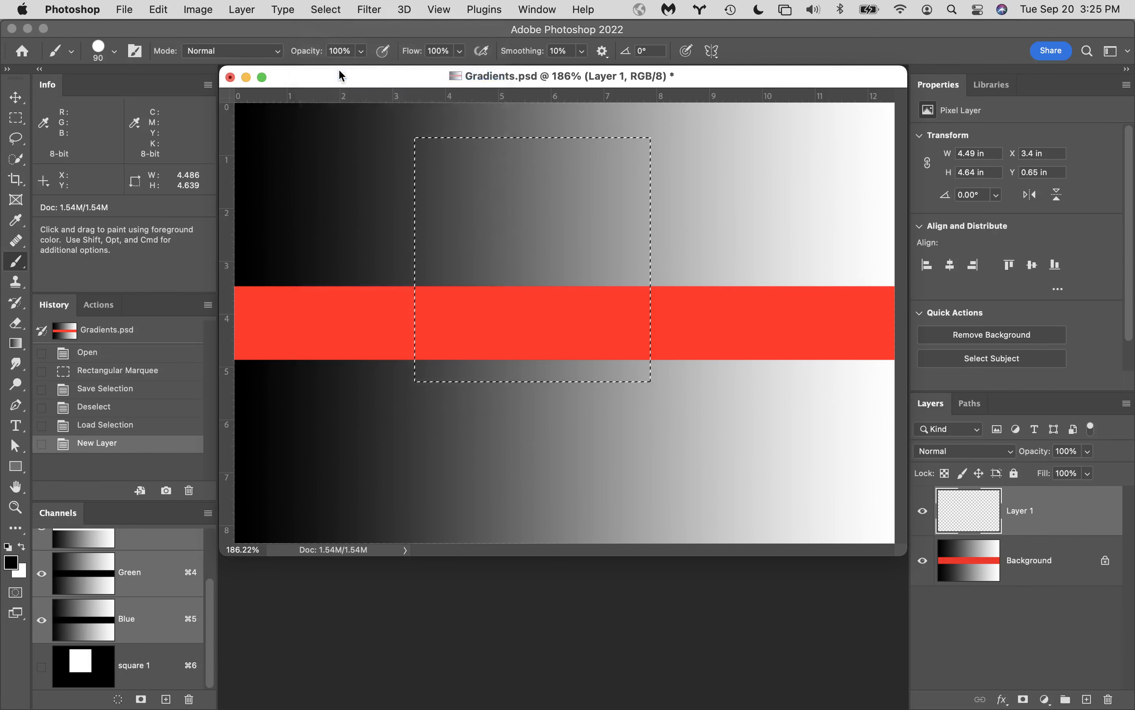
pyautogui.moveTo(811, 183)
pyautogui.mouseDown()
pyautogui.moveTo(483, 219)
pyautogui.moveTo(221, 300)
pyautogui.mouseUp()
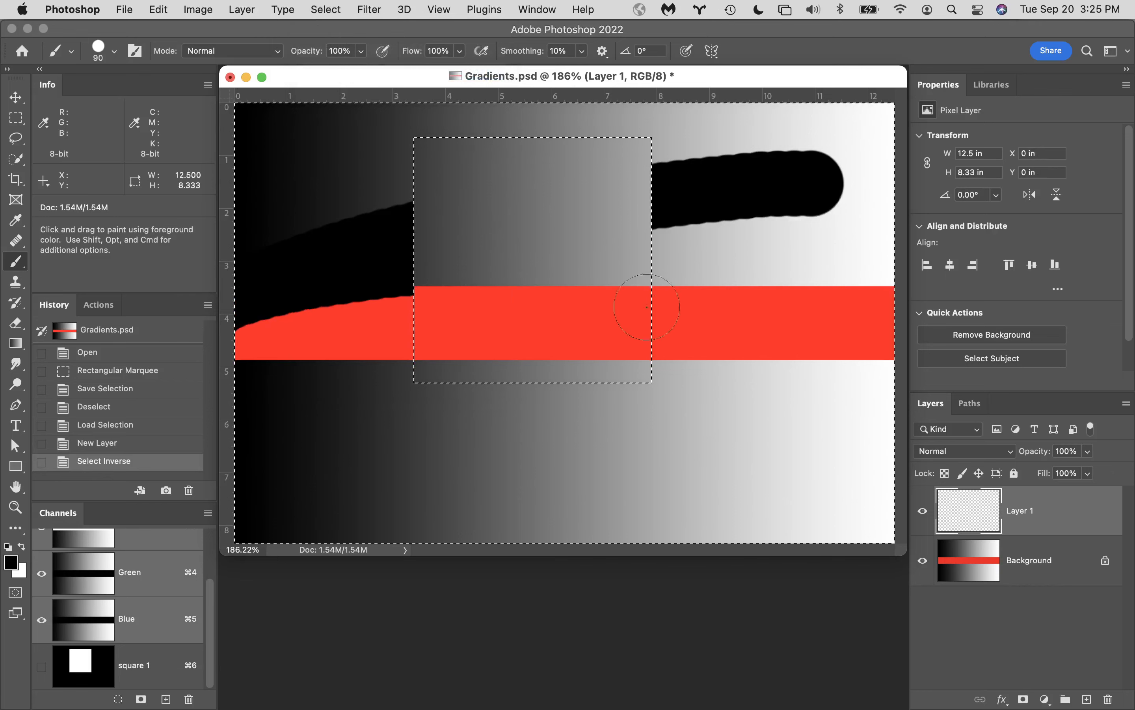
pyautogui.moveTo(723, 408)
pyautogui.mouseDown()
pyautogui.moveTo(657, 297)
pyautogui.moveTo(453, 273)
pyautogui.moveTo(436, 424)
pyautogui.moveTo(462, 457)
pyautogui.mouseUp()
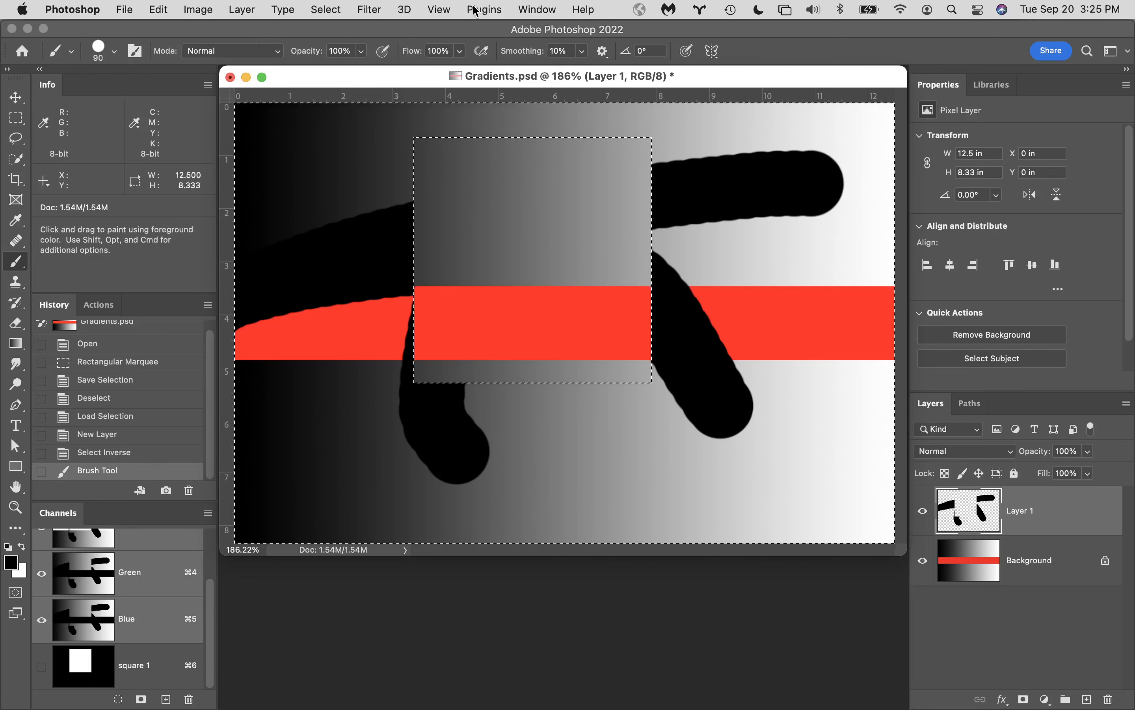
# Invert the selection back to the square and paint black brush strokes inside it on Layer 1
pyautogui.click(330, 7)
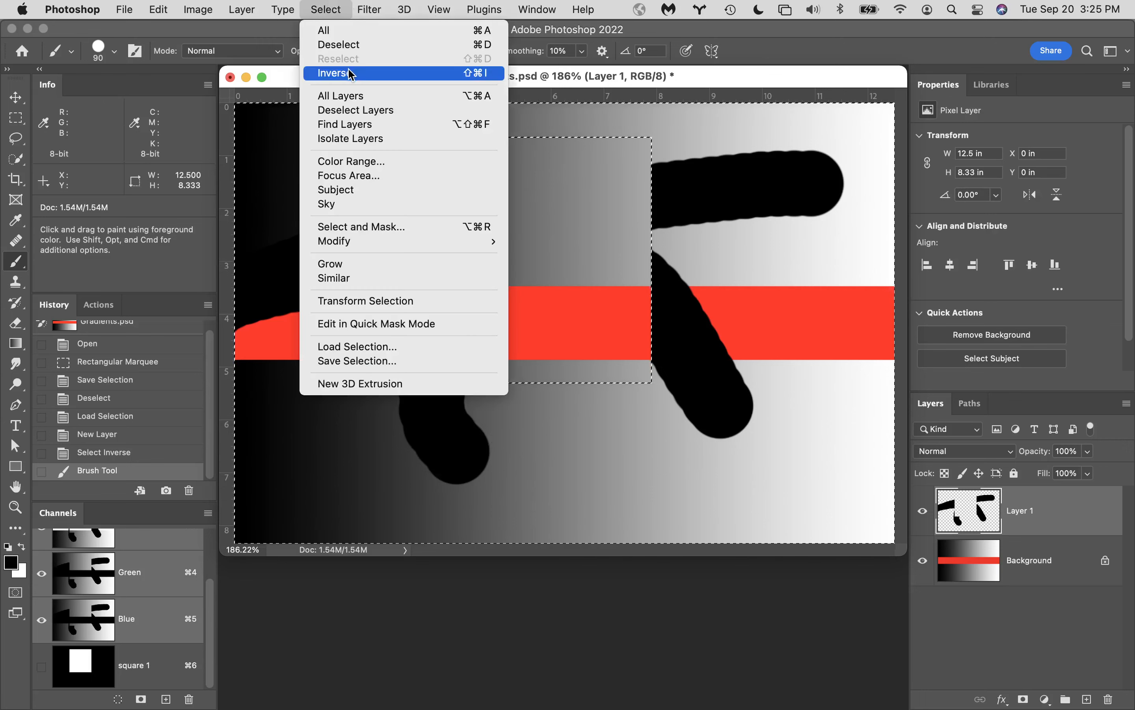
pyautogui.click(335, 73)
pyautogui.moveTo(451, 169)
pyautogui.mouseDown()
pyautogui.moveTo(519, 261)
pyautogui.moveTo(535, 338)
pyautogui.moveTo(563, 306)
pyautogui.mouseUp()
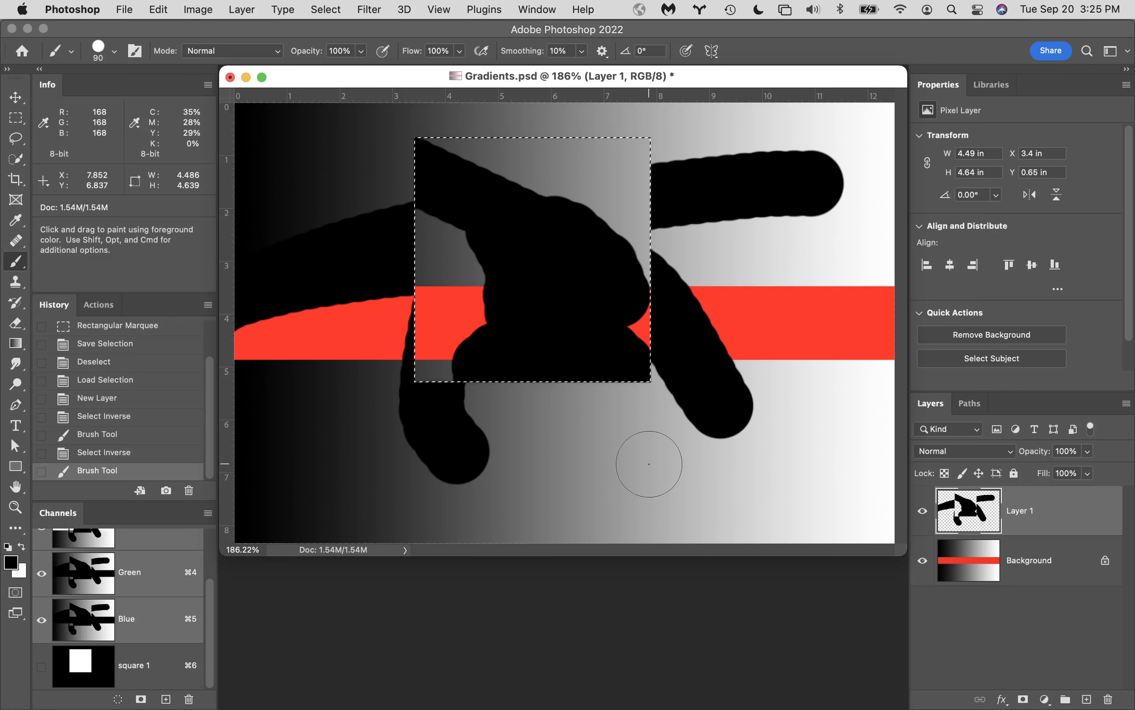
# Deselect, delete Layer 1 and switch to the Rectangular Marquee tool
pyautogui.press('super+d')
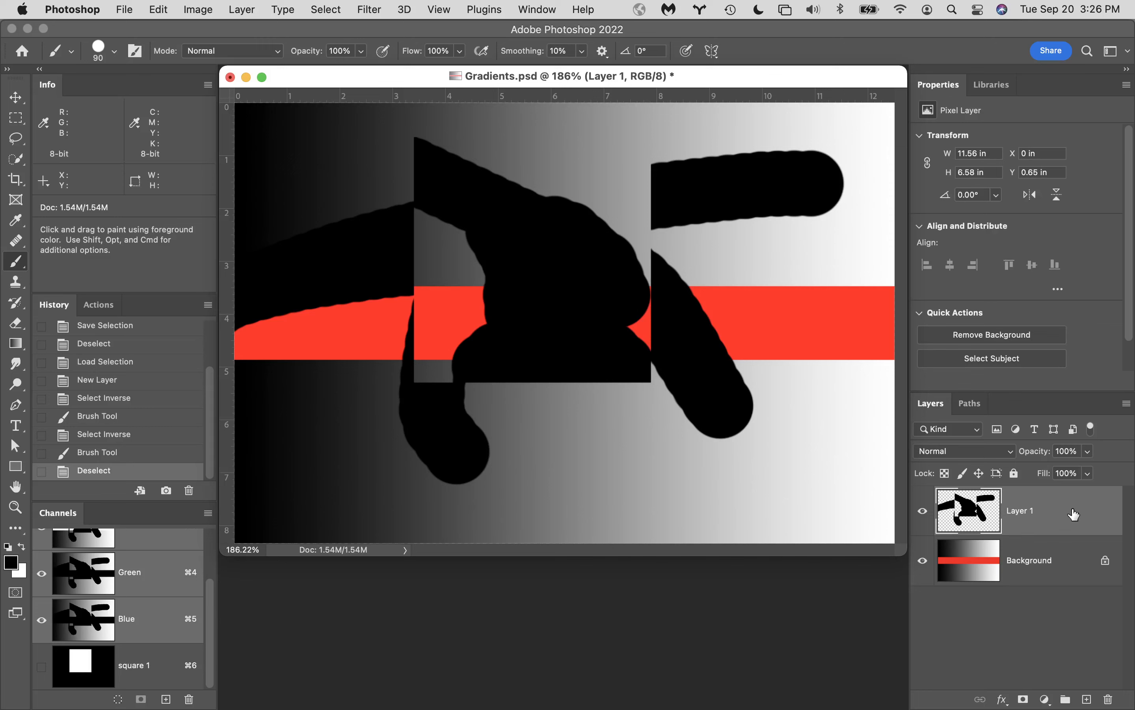
pyautogui.moveTo(1072, 512); pyautogui.dragTo(1106, 703)
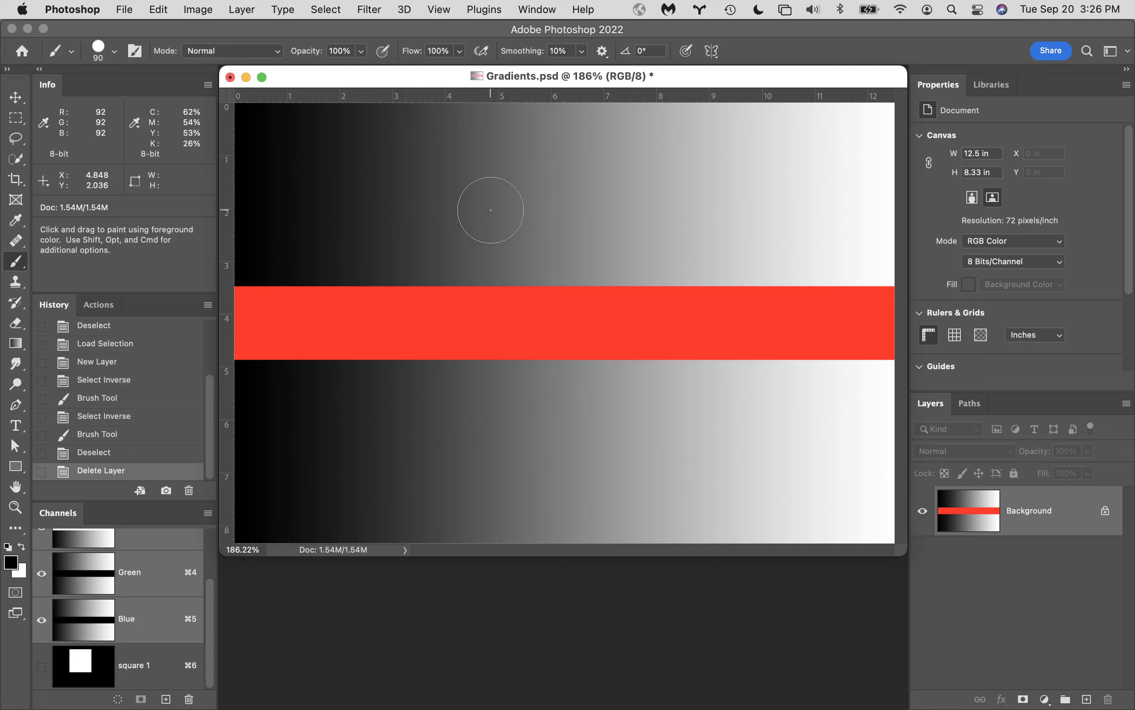
pyautogui.press('m')
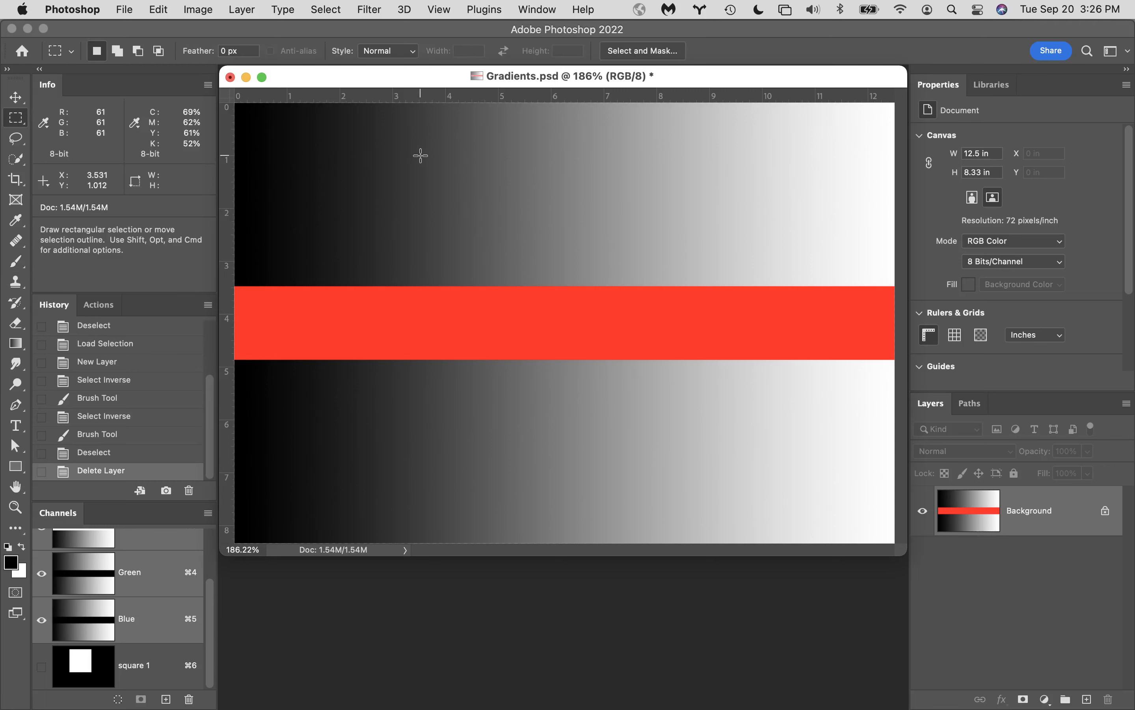
pyautogui.click(17, 118)
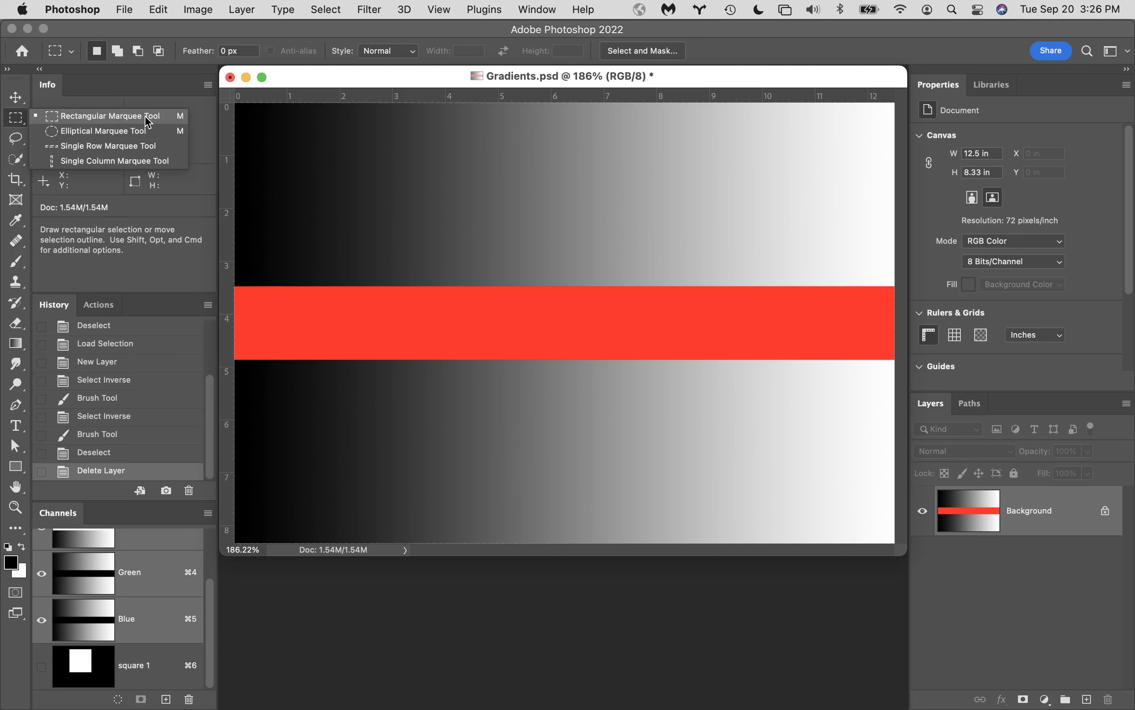
pyautogui.click(167, 120)
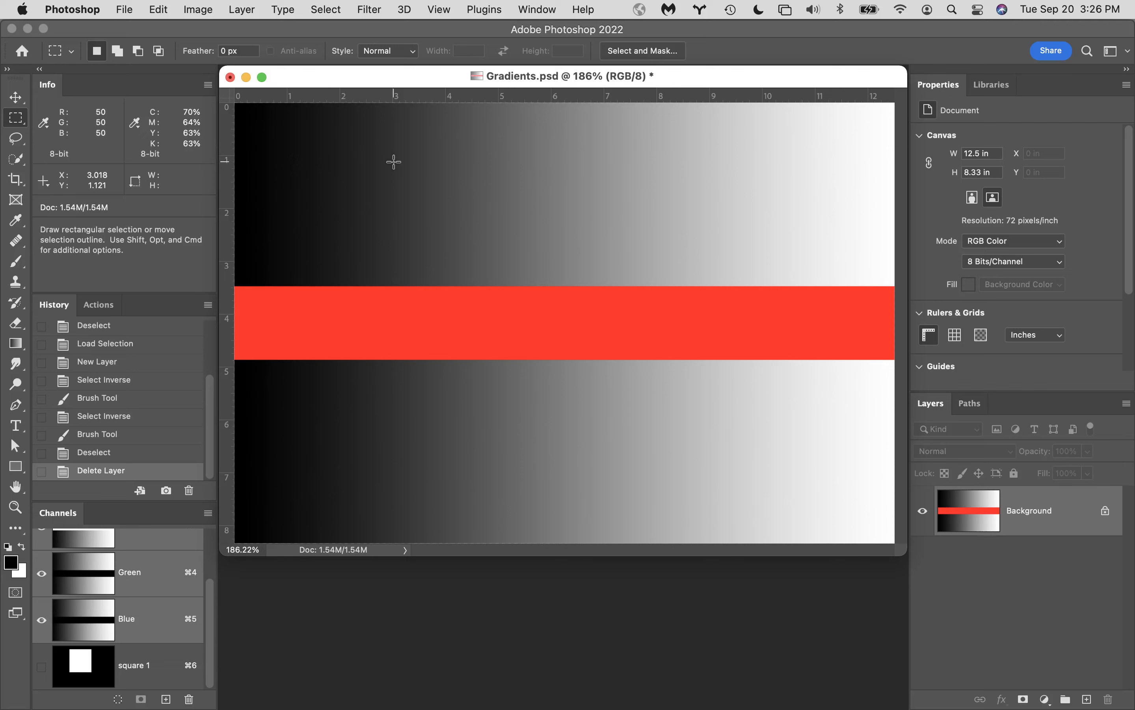
# Draw a rectangular marquee fitted to the whole upper gradient, about 12.5 × 3.49 in, and deselect it
pyautogui.moveTo(394, 163); pyautogui.dragTo(703, 423)
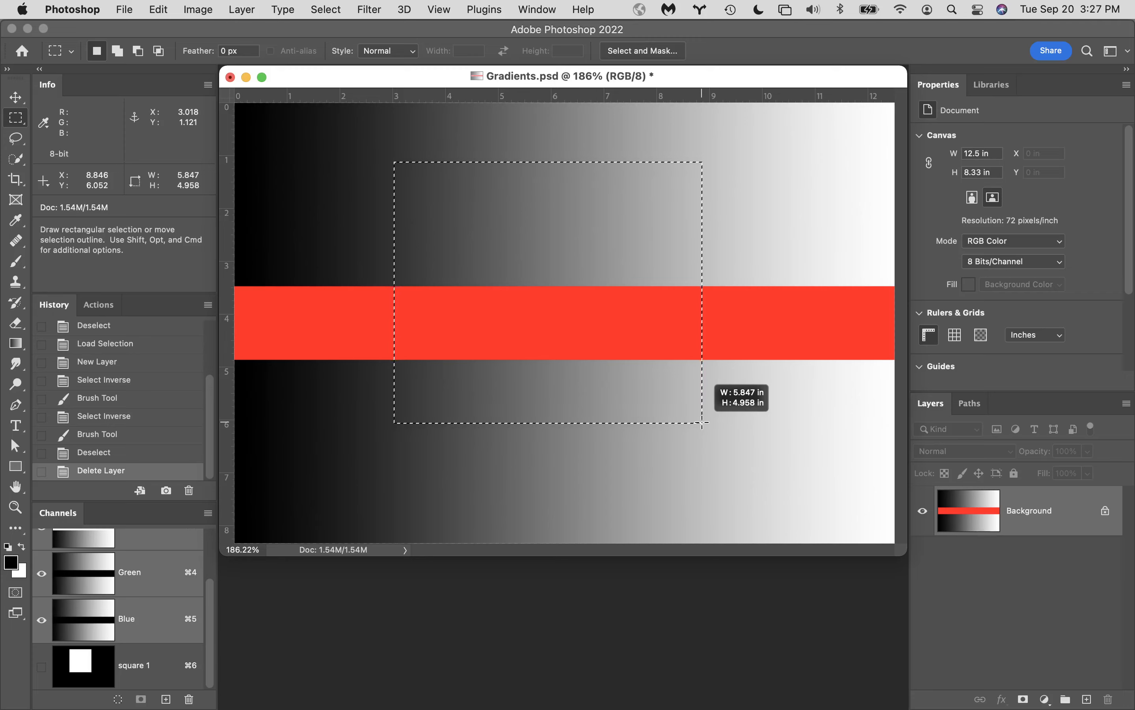
pyautogui.moveTo(702, 422)
pyautogui.mouseDown()
pyautogui.moveTo(645, 392)
pyautogui.moveTo(688, 347)
pyautogui.moveTo(639, 519)
pyautogui.moveTo(600, 426)
pyautogui.moveTo(717, 418)
pyautogui.moveTo(600, 406)
pyautogui.moveTo(711, 438)
pyautogui.moveTo(619, 460)
pyautogui.moveTo(797, 481)
pyautogui.moveTo(639, 419)
pyautogui.moveTo(499, 328)
pyautogui.moveTo(422, 252)
pyautogui.moveTo(822, 246)
pyautogui.moveTo(934, 276)
pyautogui.moveTo(931, 288)
pyautogui.mouseUp()
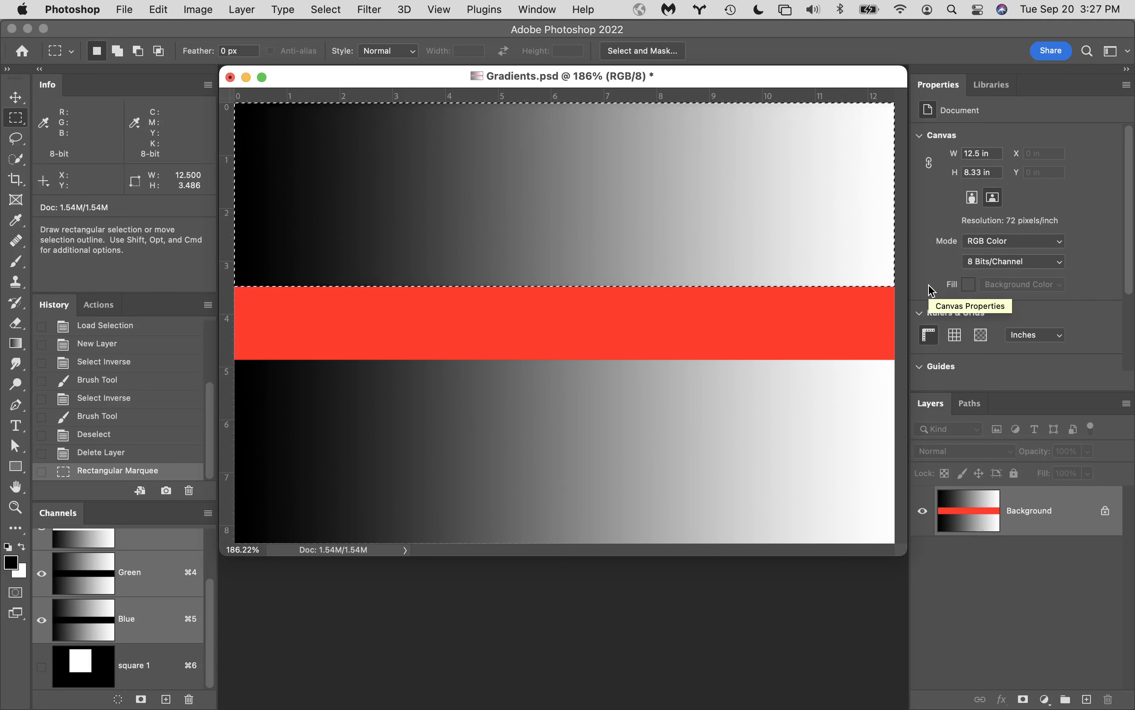
pyautogui.press('super+d')
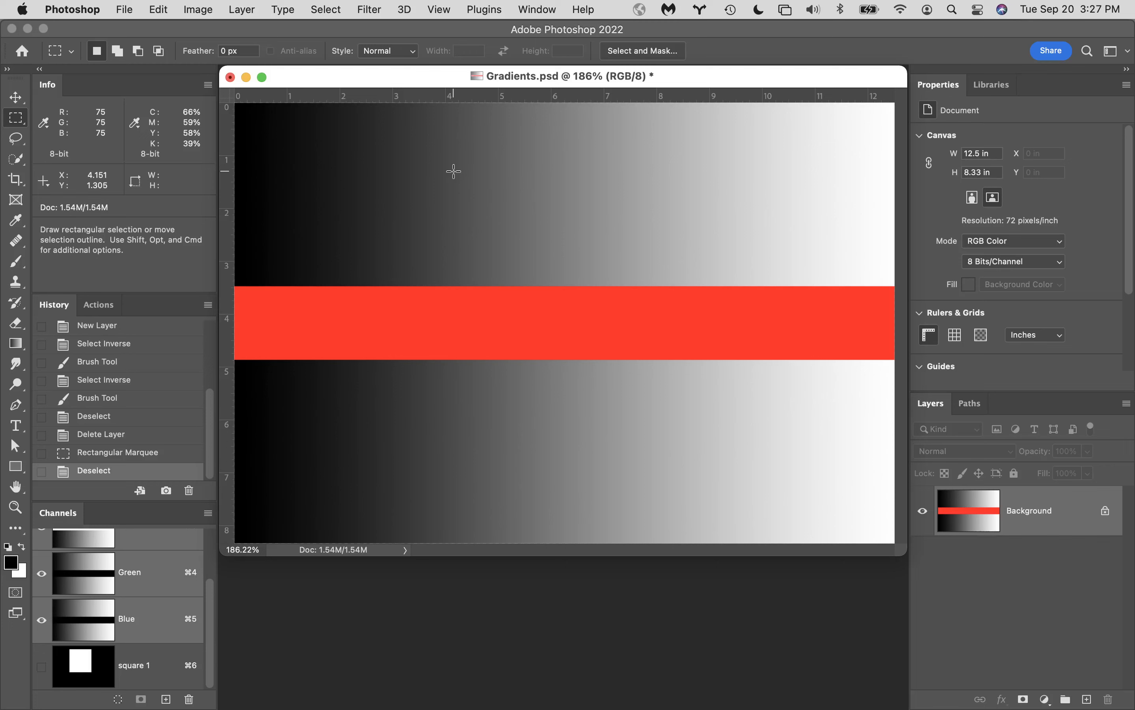
# Draw a perfectly square marquee about 5.19 in per side across the red bar, and deselect it
pyautogui.press('shift')
pyautogui.moveTo(449, 166); pyautogui.dragTo(723, 457)
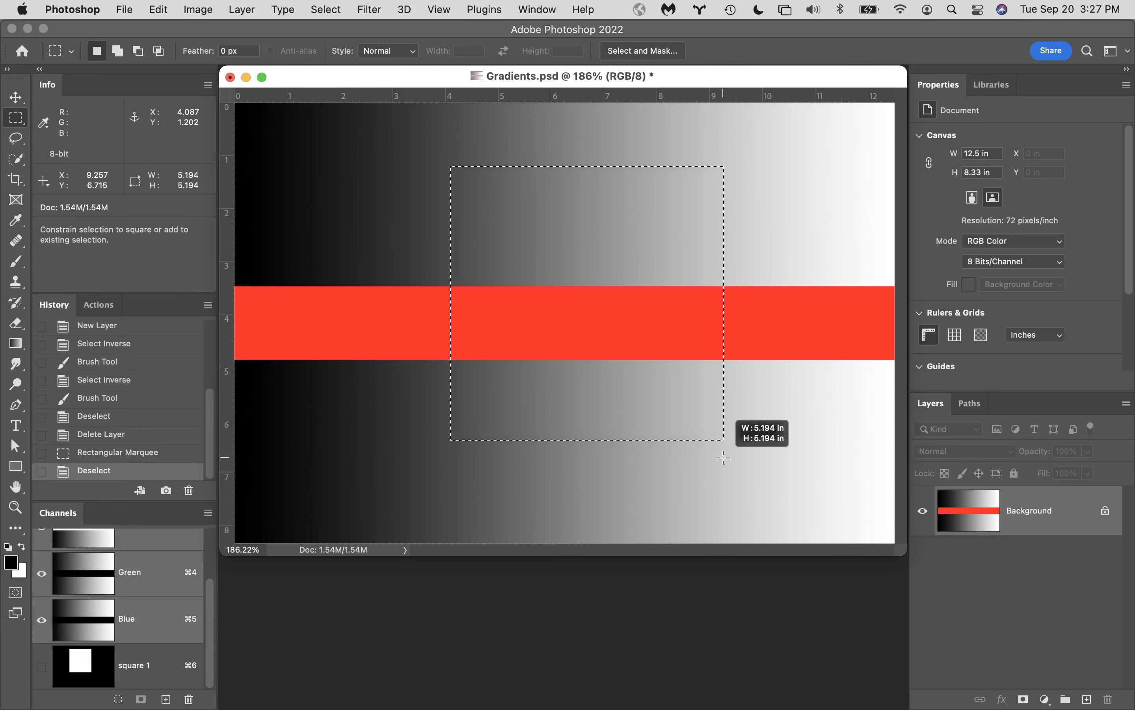
pyautogui.moveTo(723, 457); pyautogui.dragTo(723, 458)
pyautogui.click(723, 457)
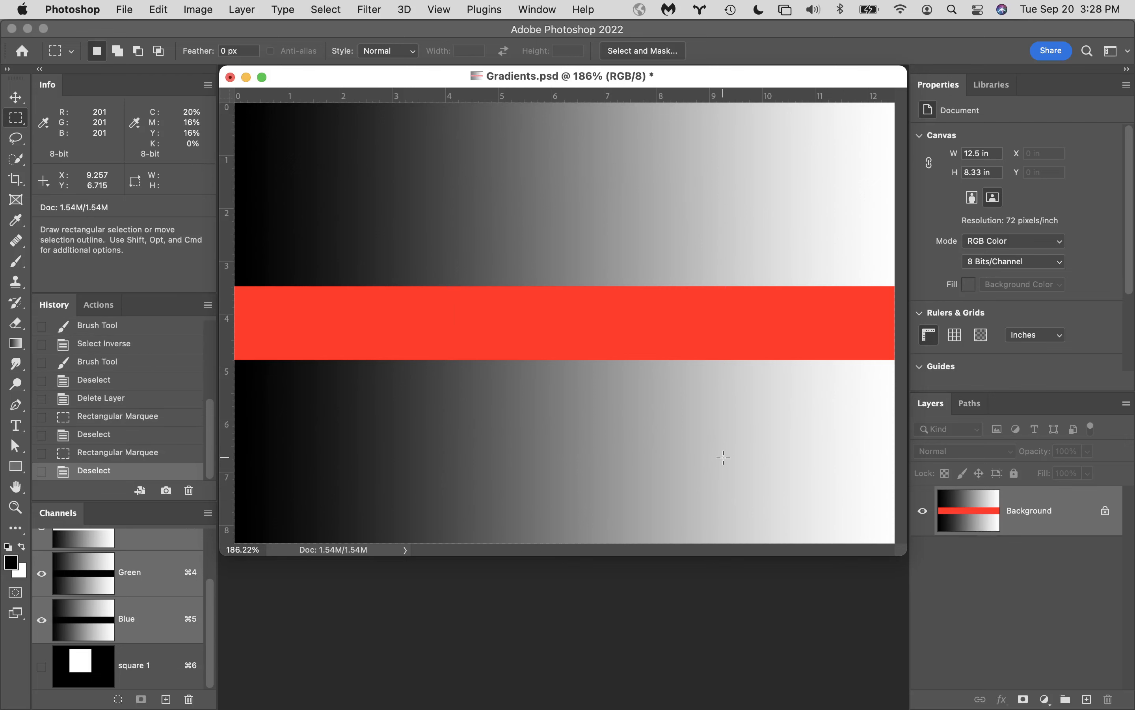
# Draw a marquee, repositioning it while drawing to cover the upper gradient, about 12.5 × 3.47 in, and deselect it
pyautogui.moveTo(413, 156); pyautogui.dragTo(900, 284)
pyautogui.press('space')
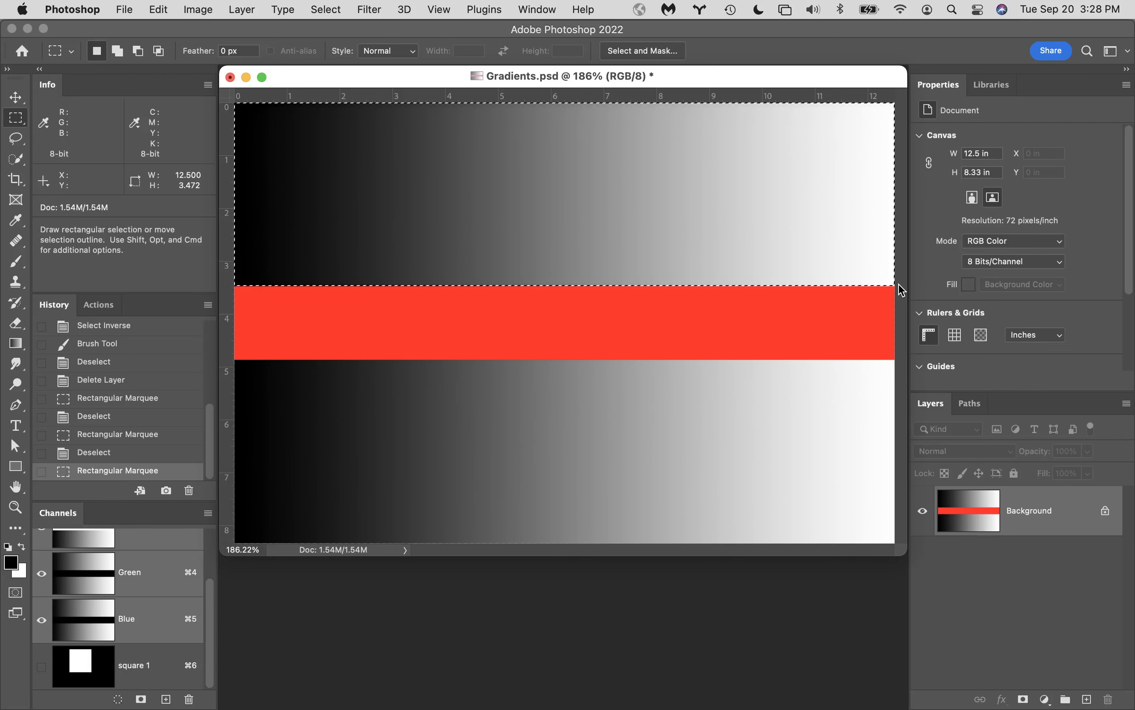
pyautogui.press('super+d')
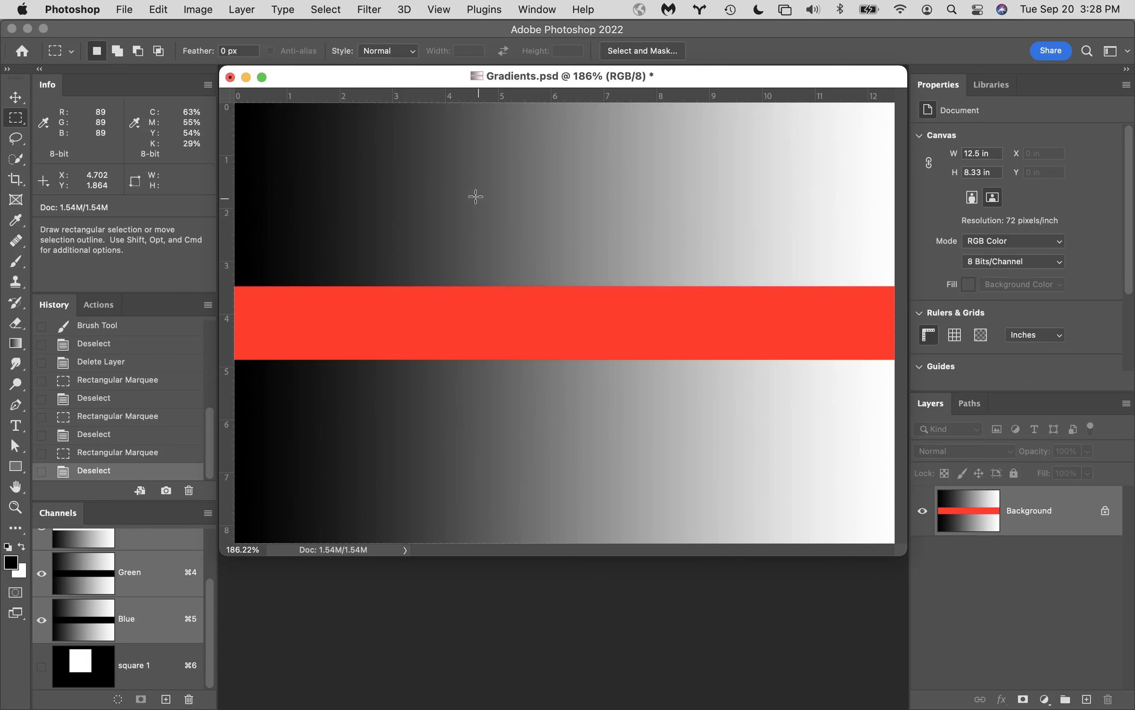
# Draw a square marquee about 4.46 in per side across the red bar, and deselect it
pyautogui.press('shift')
pyautogui.moveTo(446, 174); pyautogui.dragTo(684, 406)
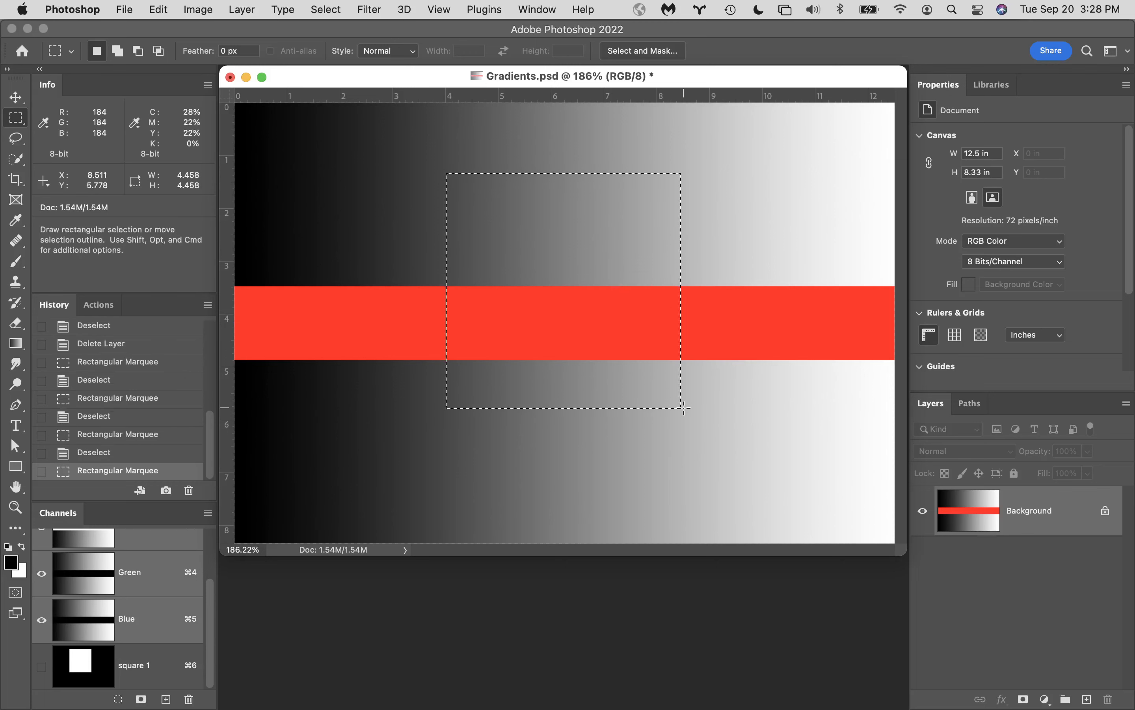
pyautogui.press('super+d')
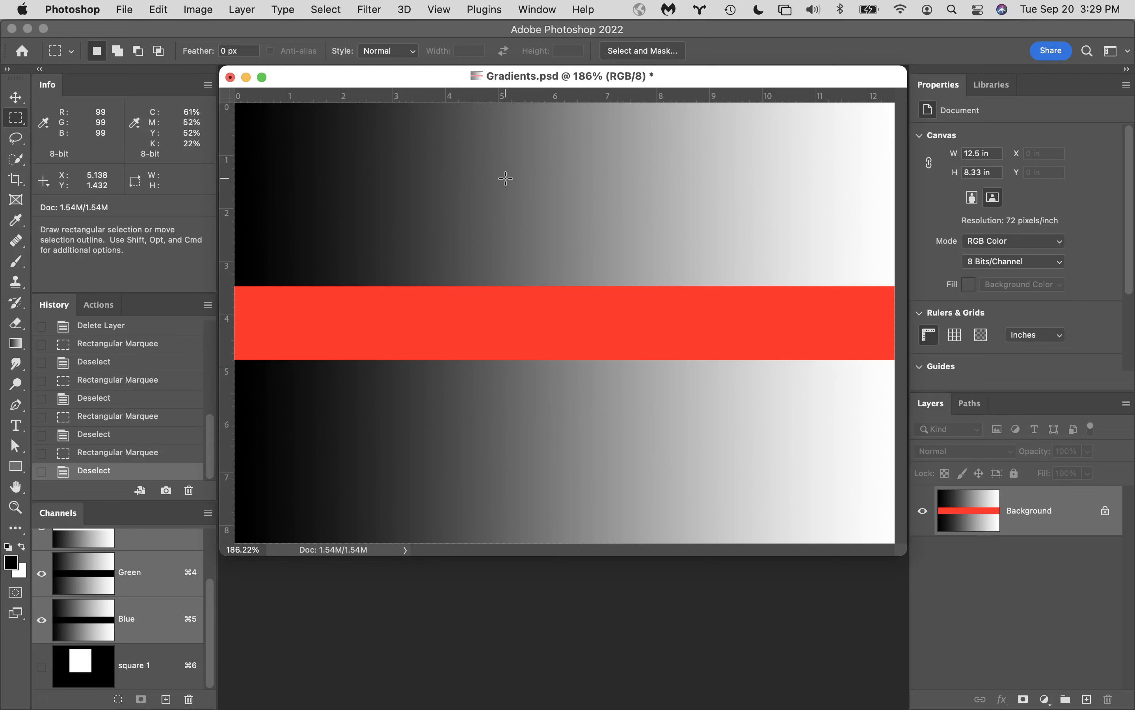
# Add horizontal guides at about 1.9, 7 and 4.17 in and a vertical guide at about 6.12 in
pyautogui.click(438, 10)
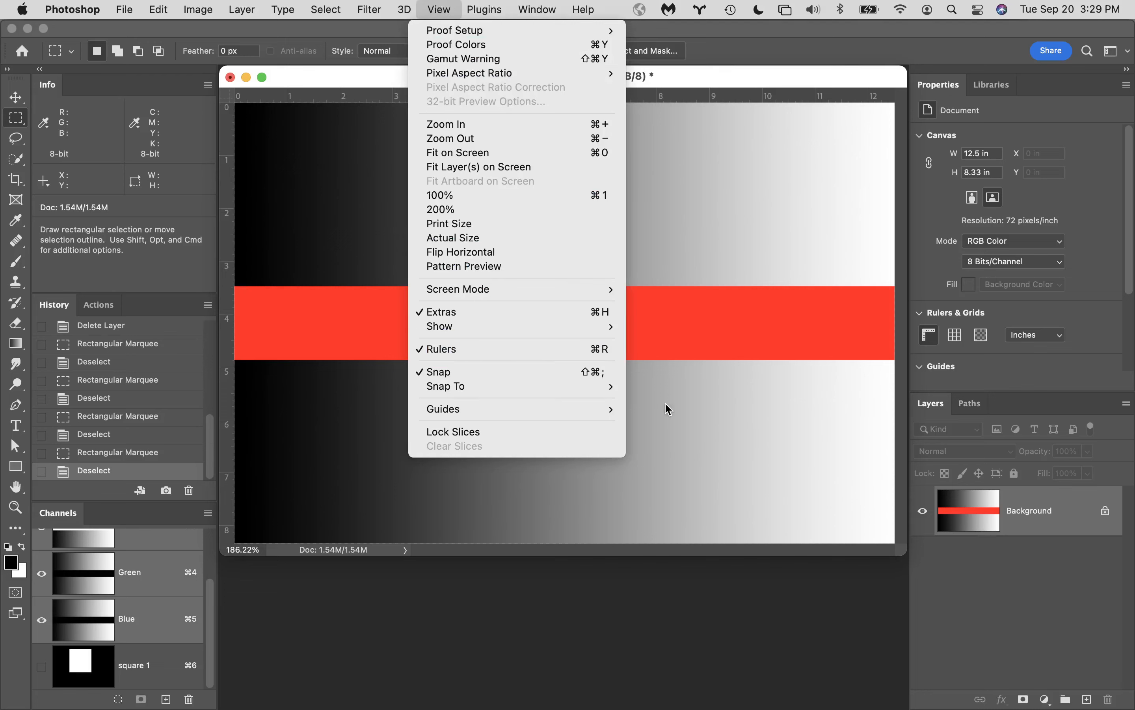
pyautogui.click(695, 436)
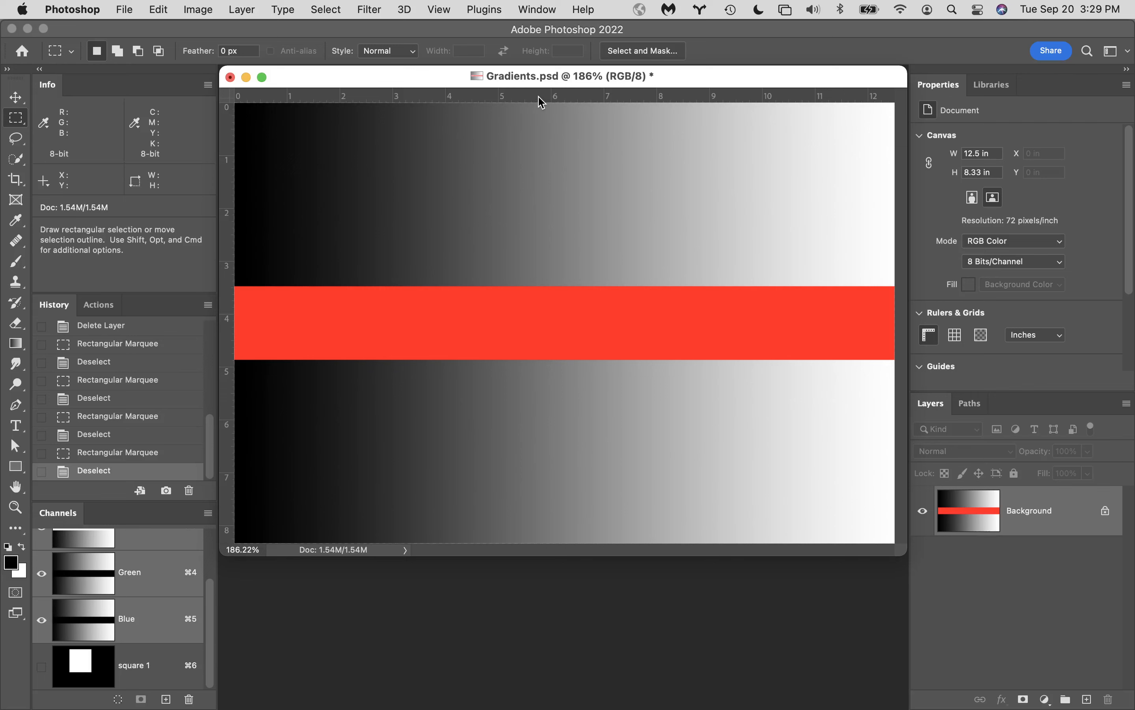
pyautogui.moveTo(539, 100); pyautogui.dragTo(557, 204)
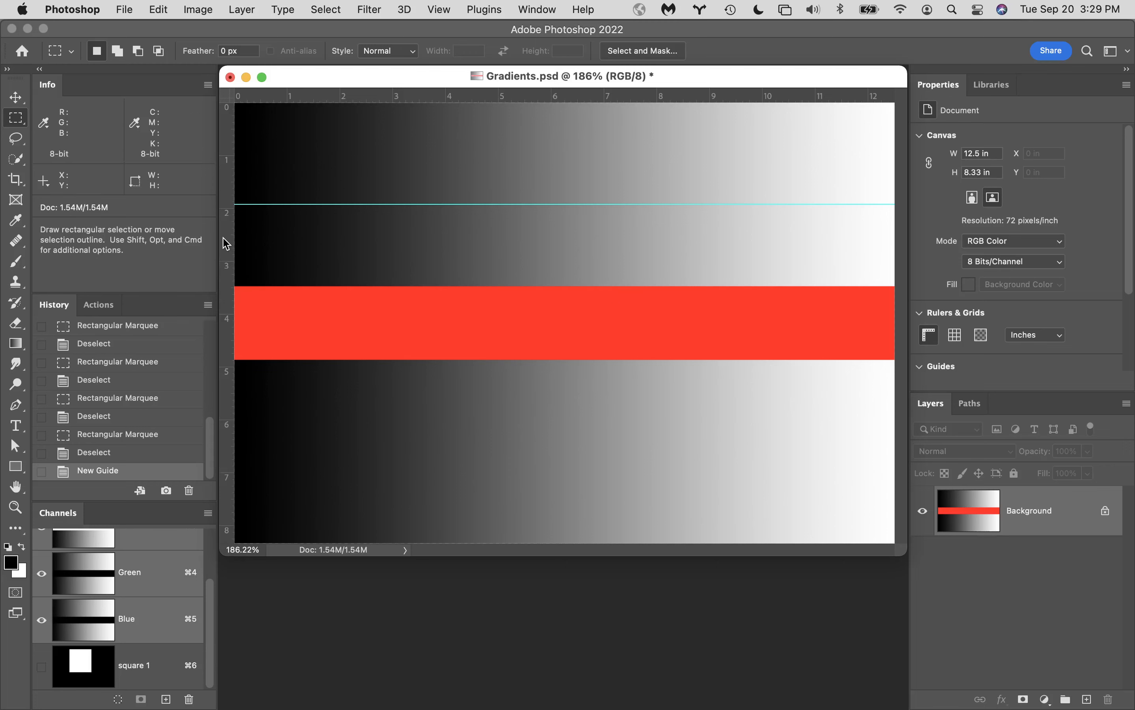
pyautogui.moveTo(225, 242); pyautogui.dragTo(558, 263)
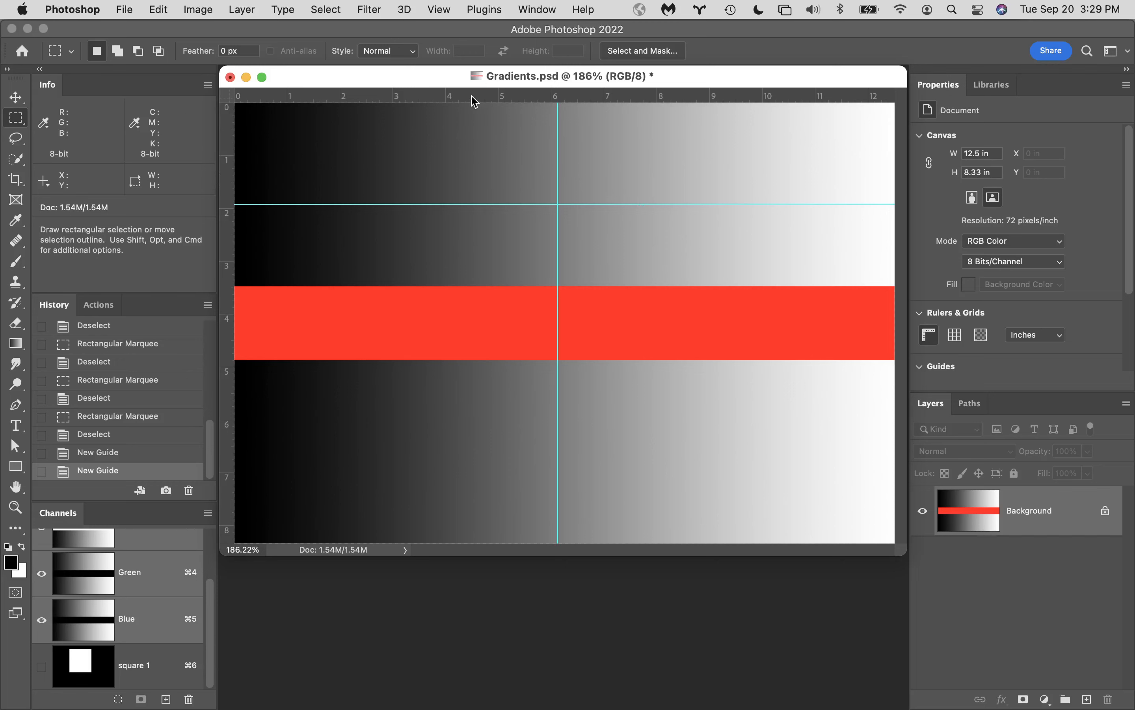
pyautogui.moveTo(472, 96); pyautogui.dragTo(514, 472)
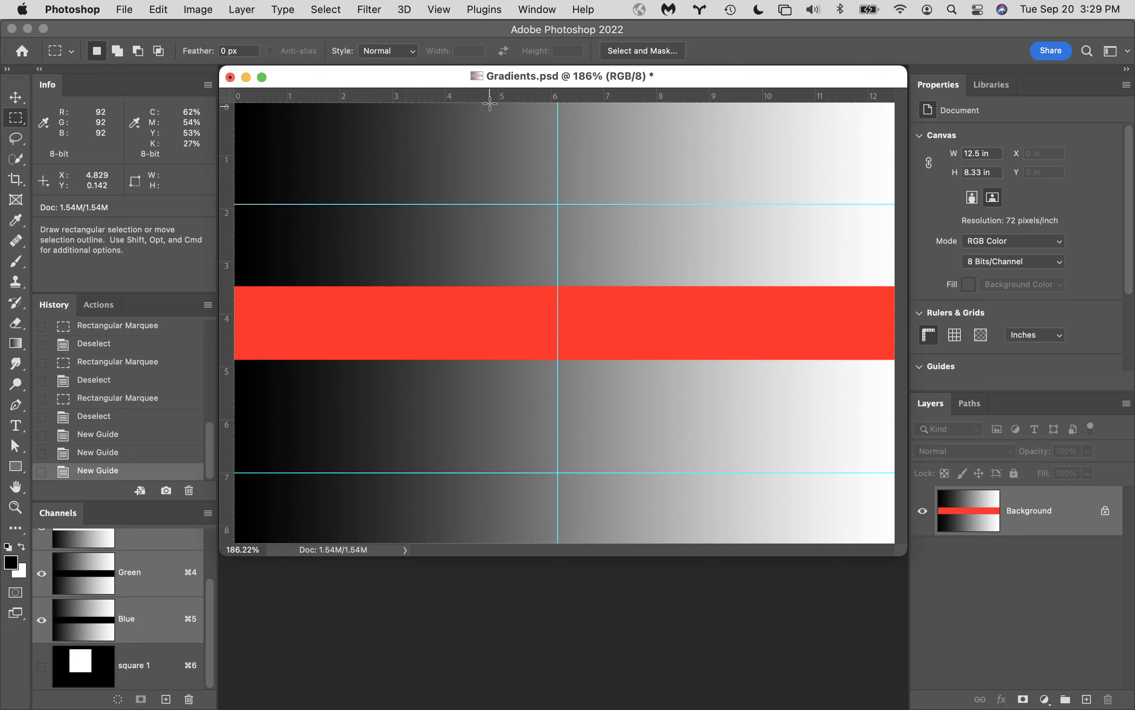
pyautogui.moveTo(487, 96); pyautogui.dragTo(525, 320)
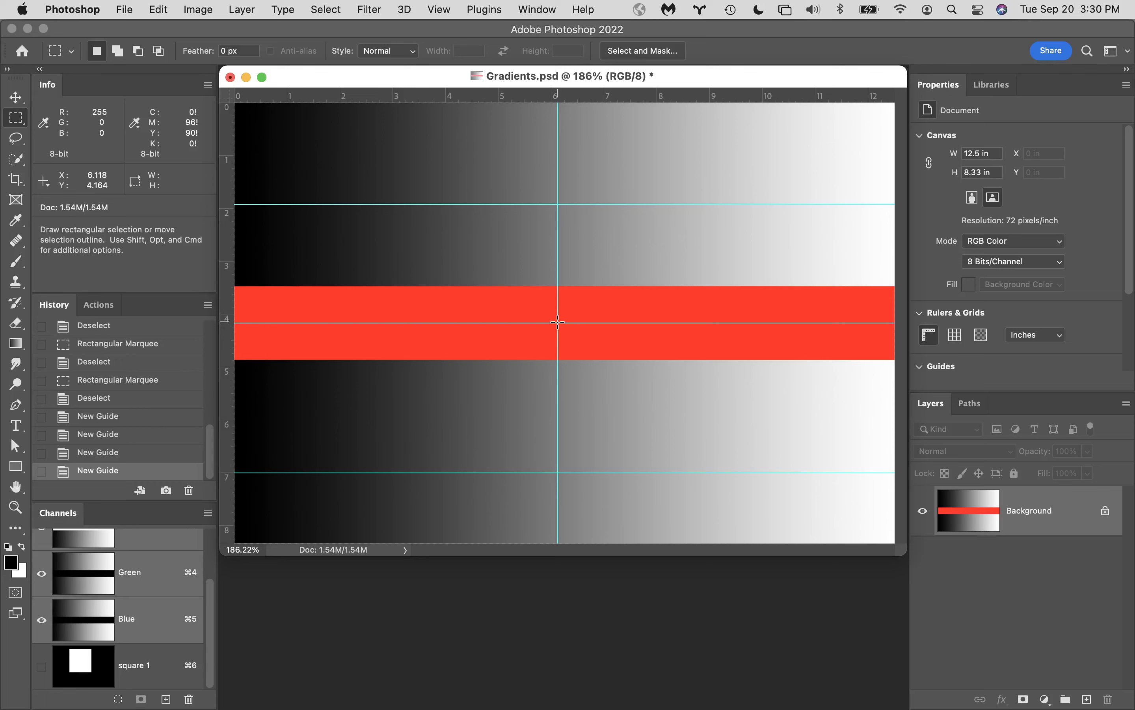
# Draw a square marquee about 4.11 in per side, centred on the guide intersection in the red bar, and deselect it
pyautogui.moveTo(558, 322)
pyautogui.mouseDown()
pyautogui.moveTo(624, 340)
pyautogui.moveTo(632, 393)
pyautogui.moveTo(667, 431)
pyautogui.mouseUp()
pyautogui.press('shift')
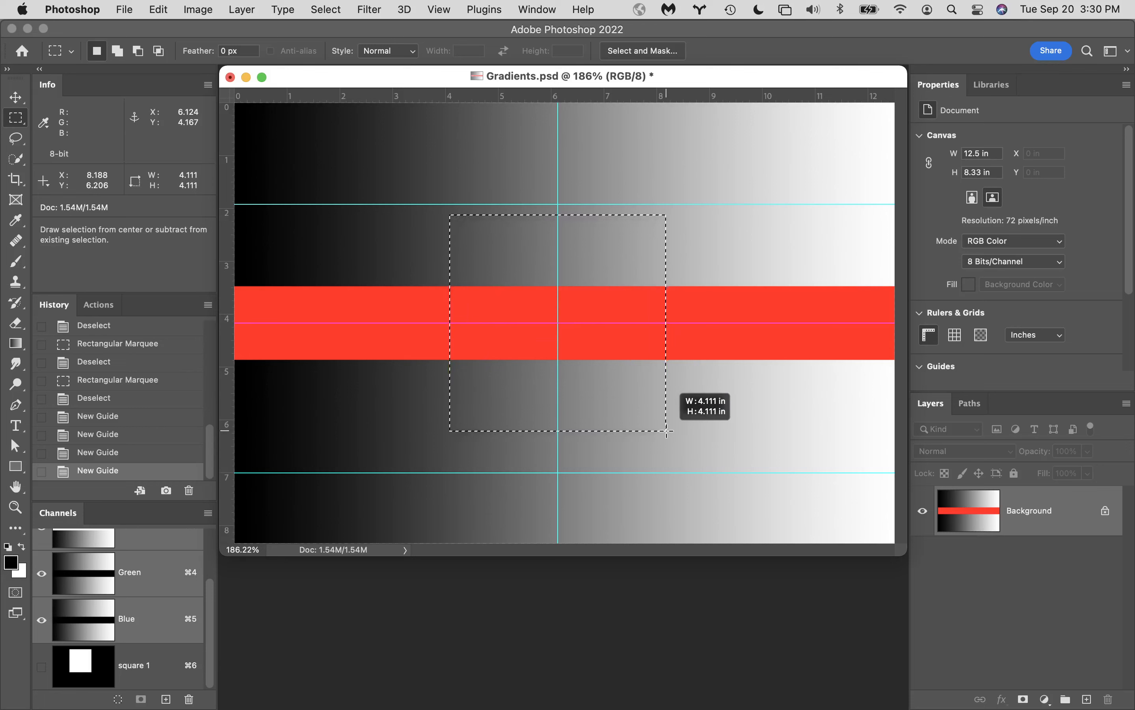
pyautogui.moveTo(667, 431); pyautogui.dragTo(666, 431)
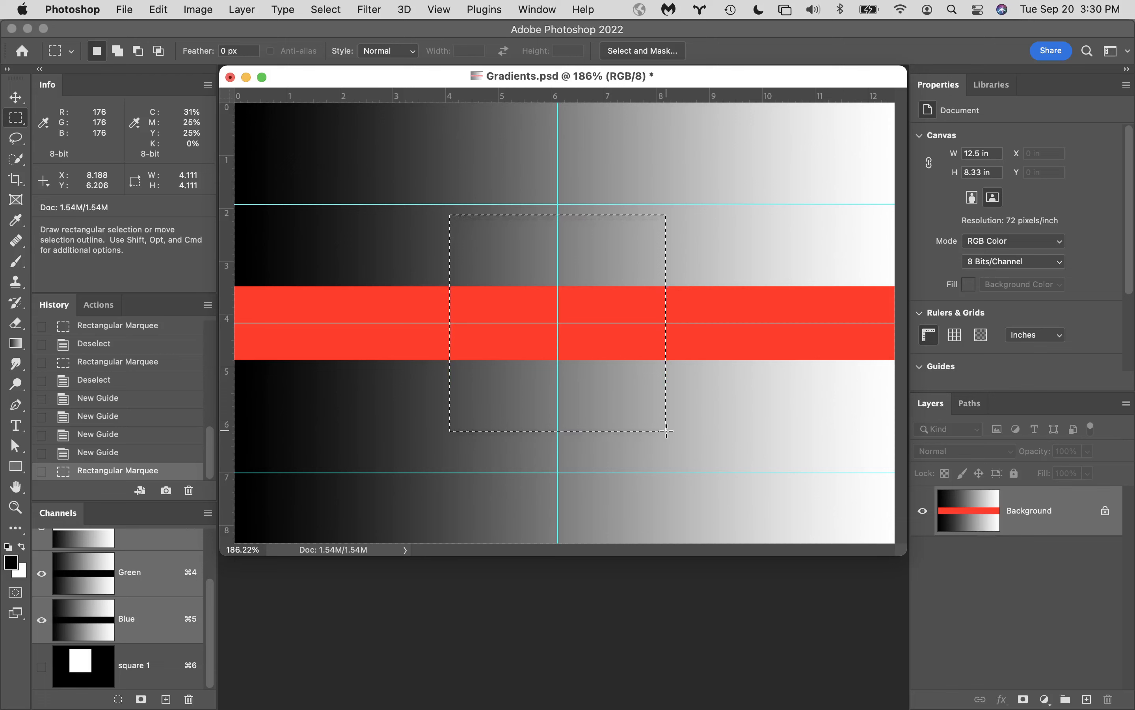
pyautogui.press('super+d')
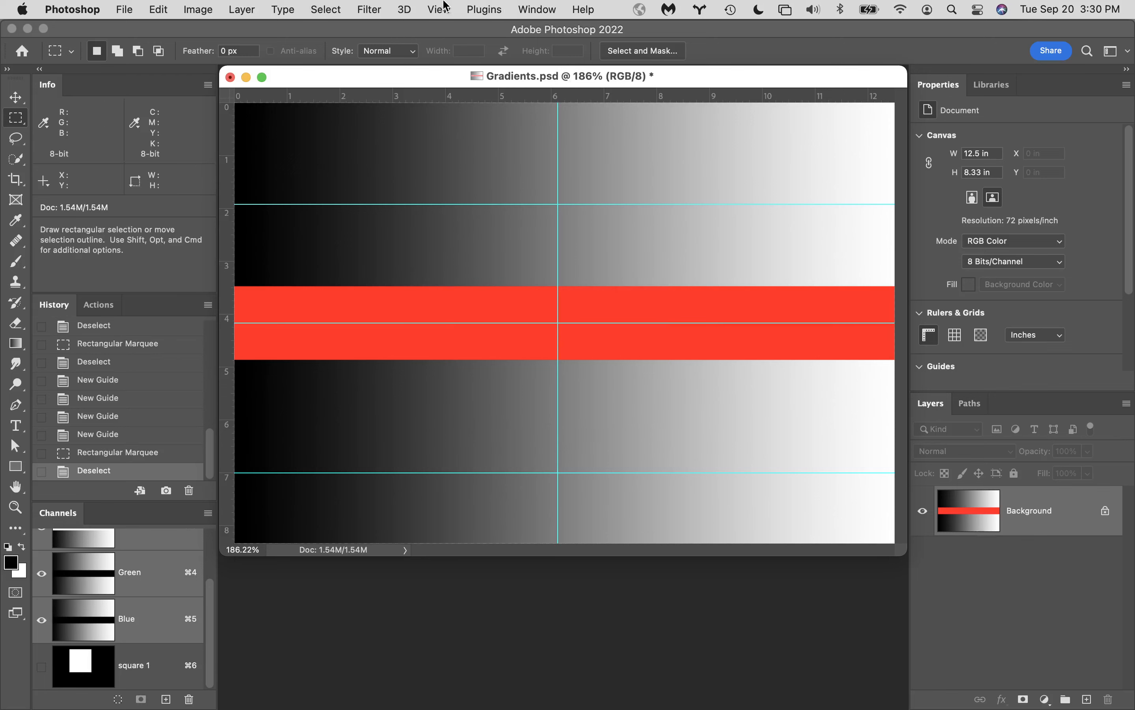
# Clear all guides from the document
pyautogui.click(443, 7)
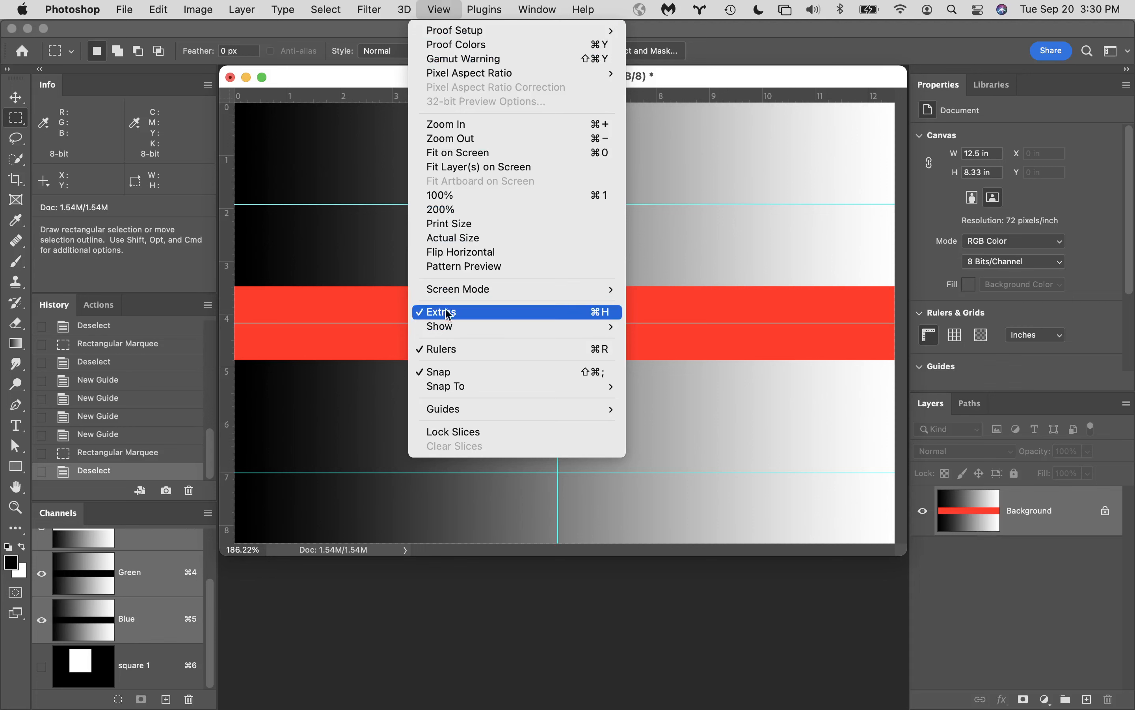
pyautogui.moveTo(454, 392)
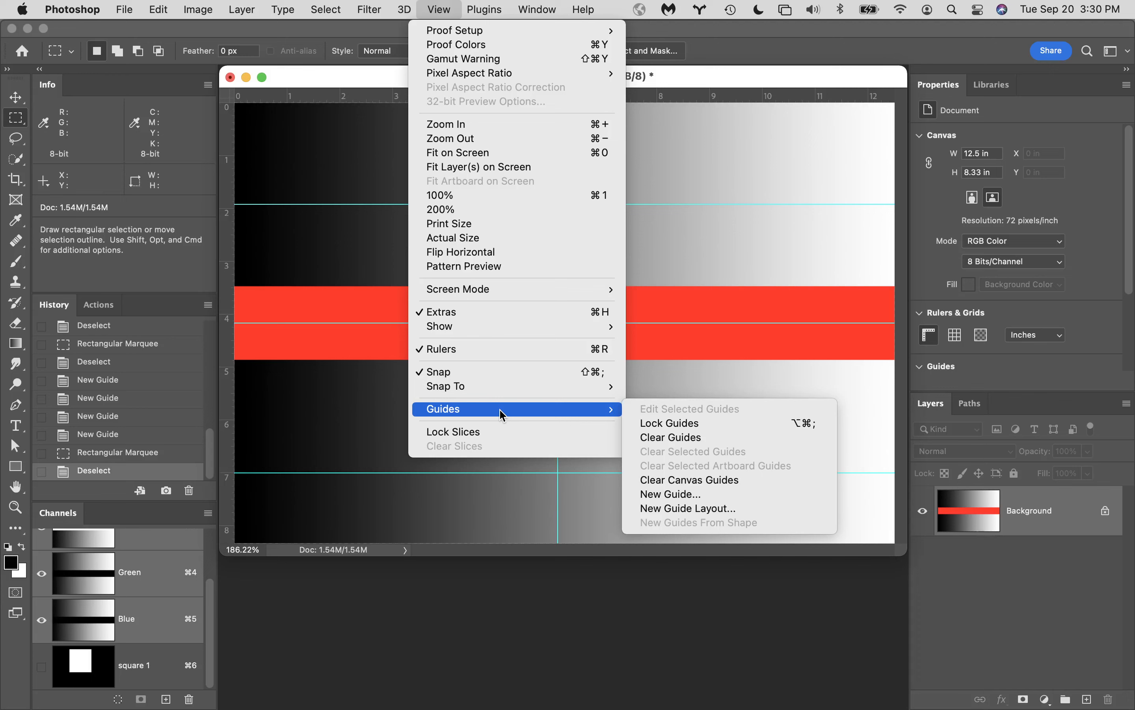
pyautogui.click(706, 436)
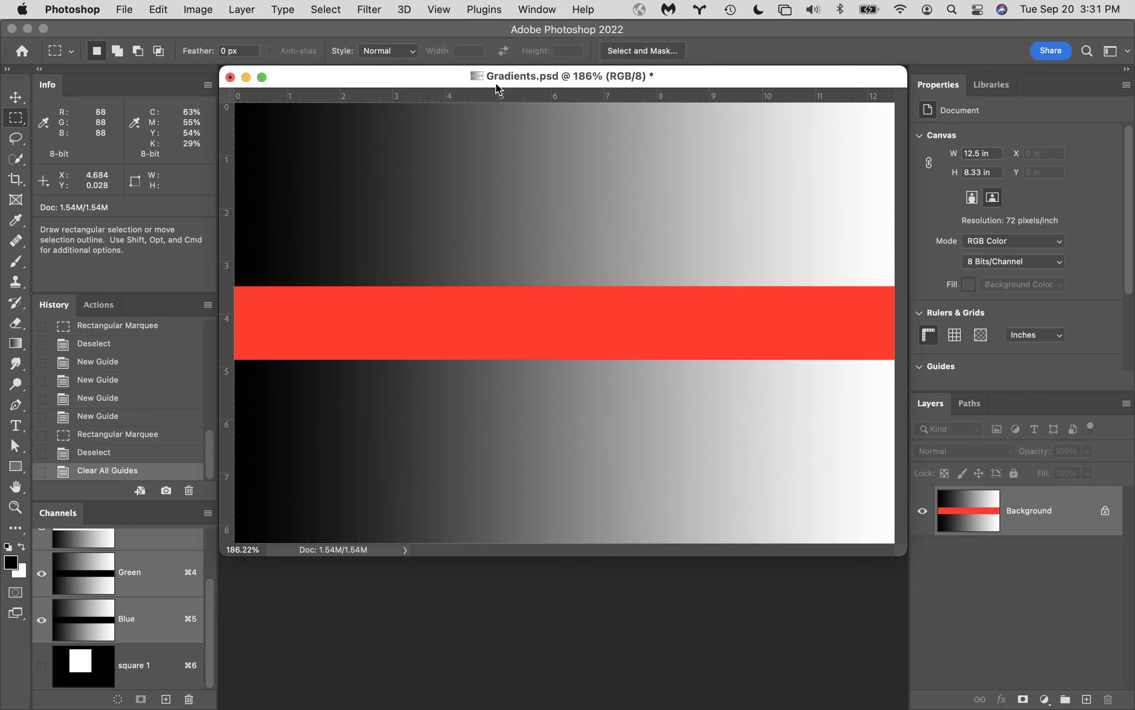
# Add a horizontal guide at about 2 in, and toggle the guides off and on again
pyautogui.moveTo(538, 96); pyautogui.dragTo(551, 213)
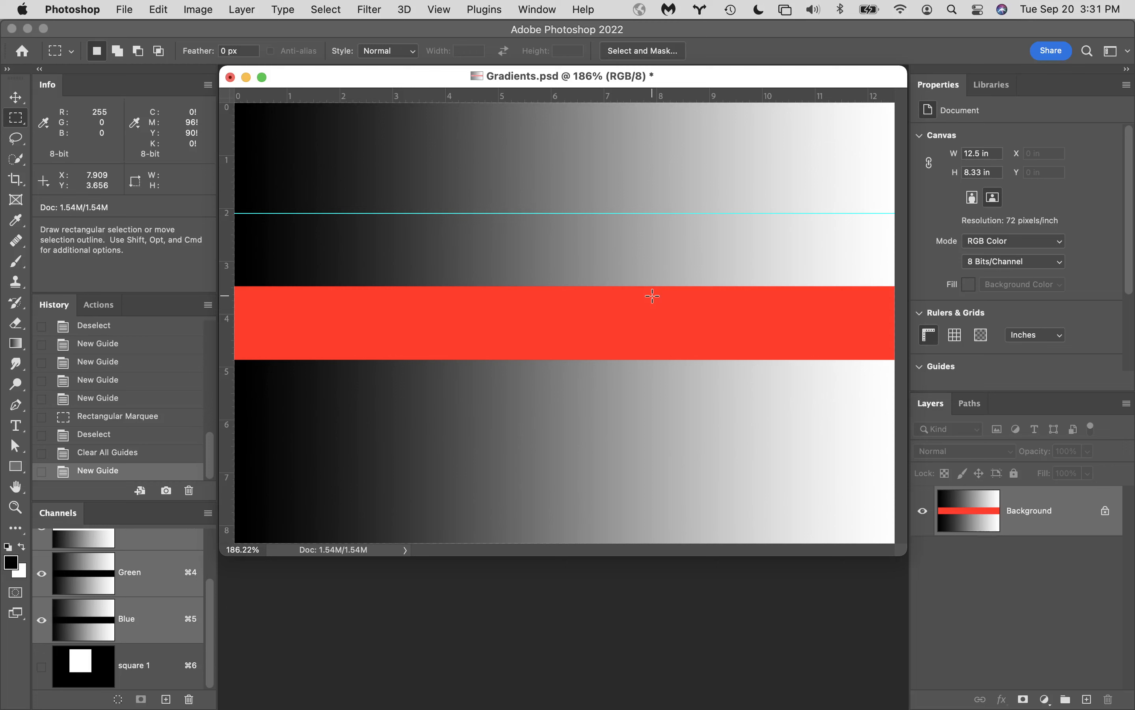
pyautogui.press('super+semicolon')
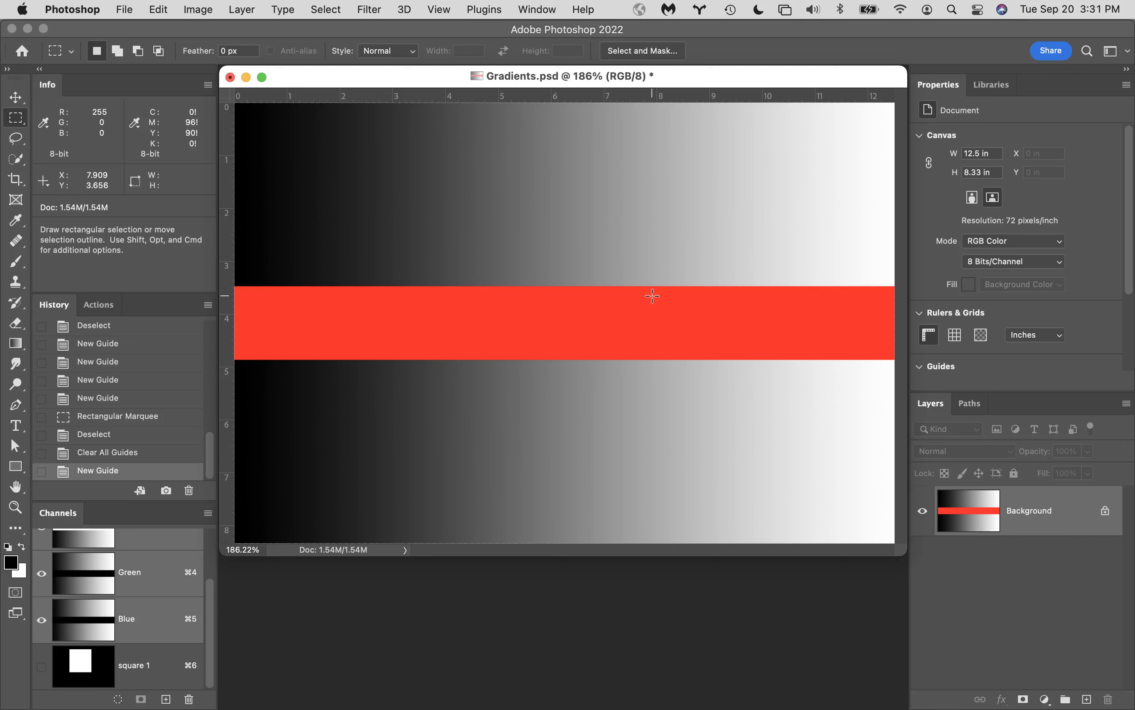
pyautogui.press('super+semicolon')
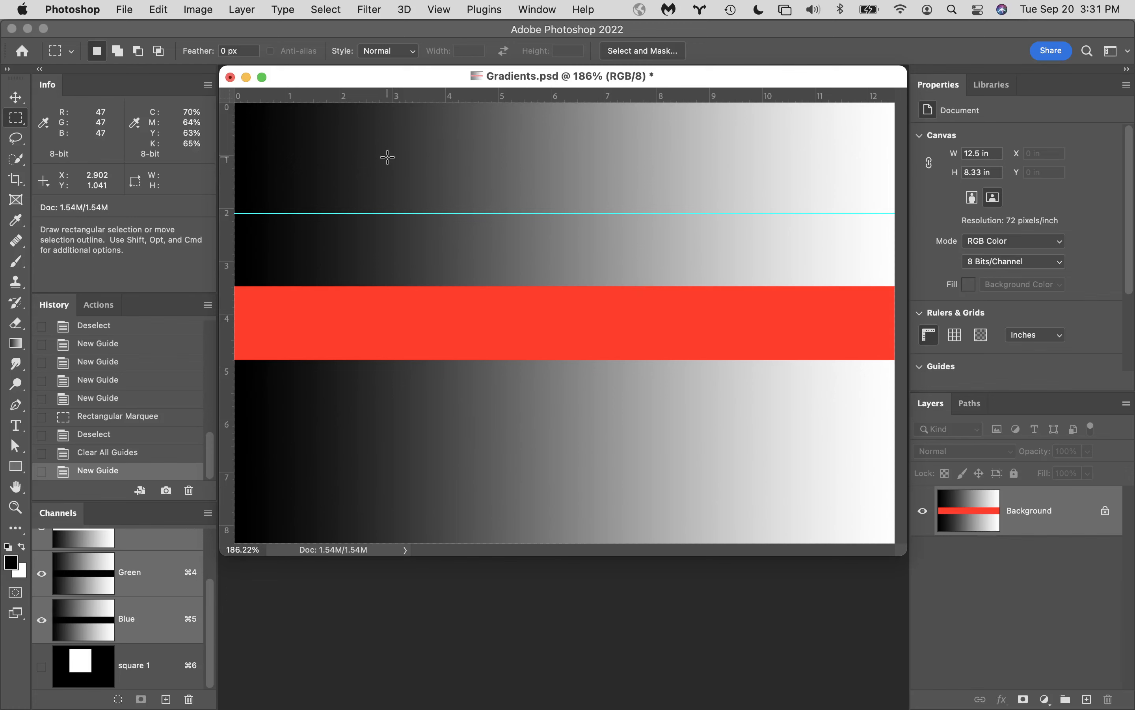
# Draw a rectangular selection about 6.99 × 5.81 in across the red bar and hide all extras
pyautogui.moveTo(388, 158); pyautogui.dragTo(756, 464)
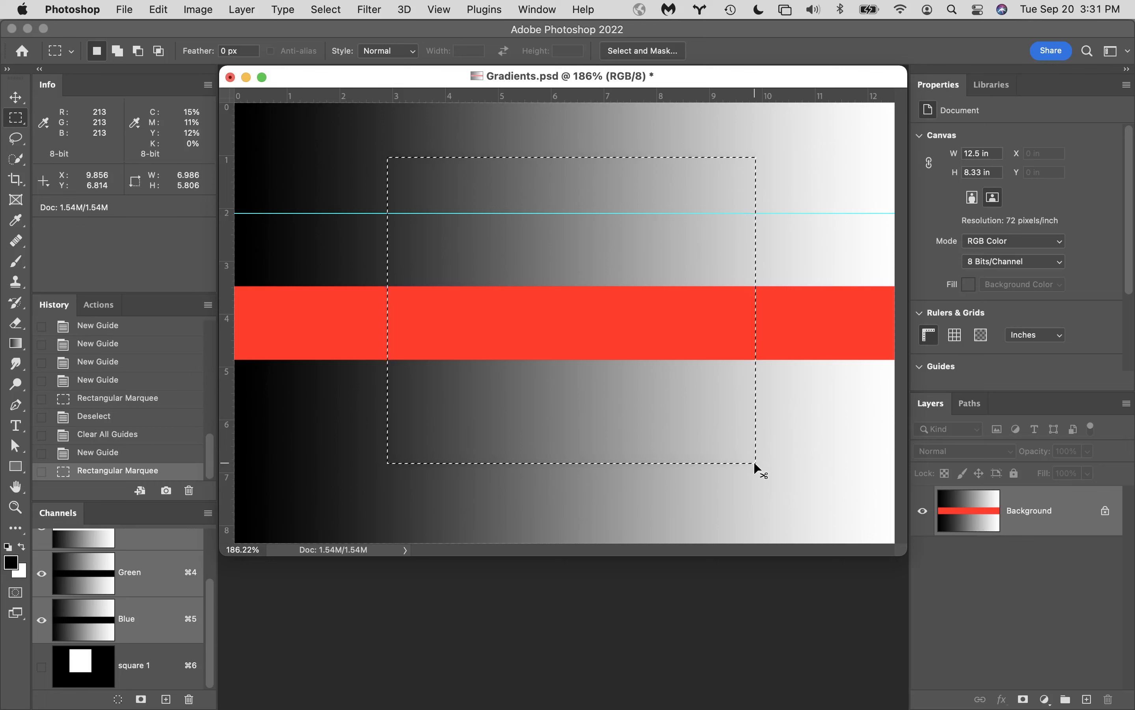
pyautogui.press('super+h')
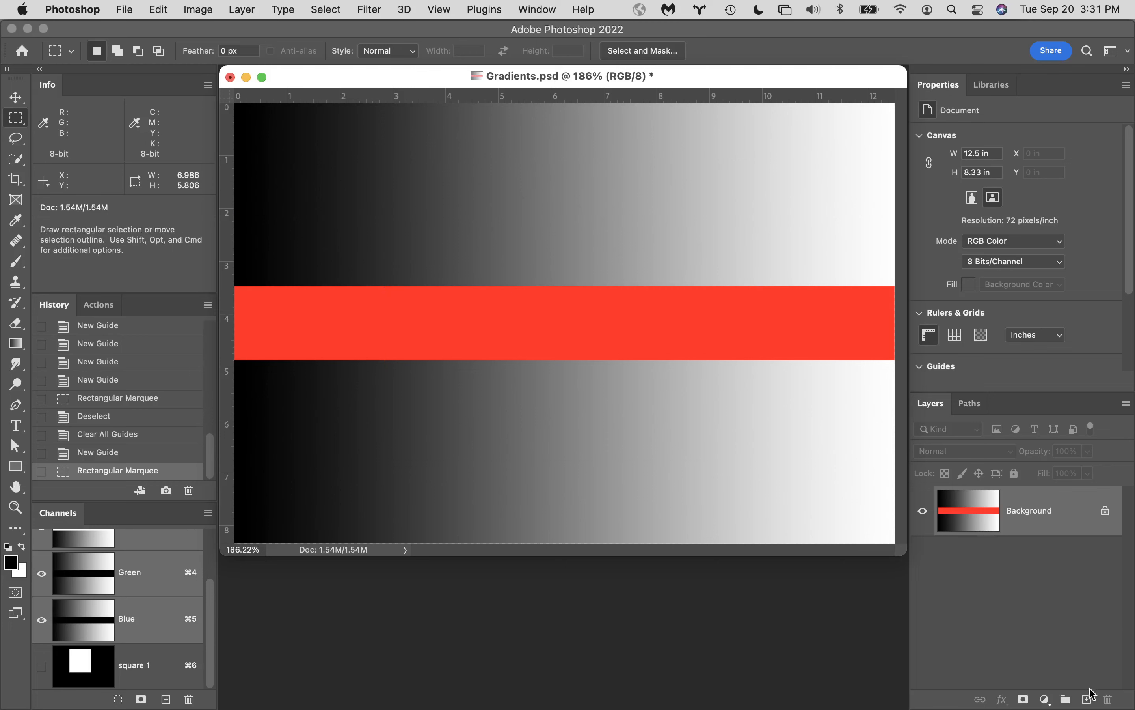
# Paint broad black brush strokes across the hidden selection on a new layer, and show the extras again
pyautogui.click(1088, 701)
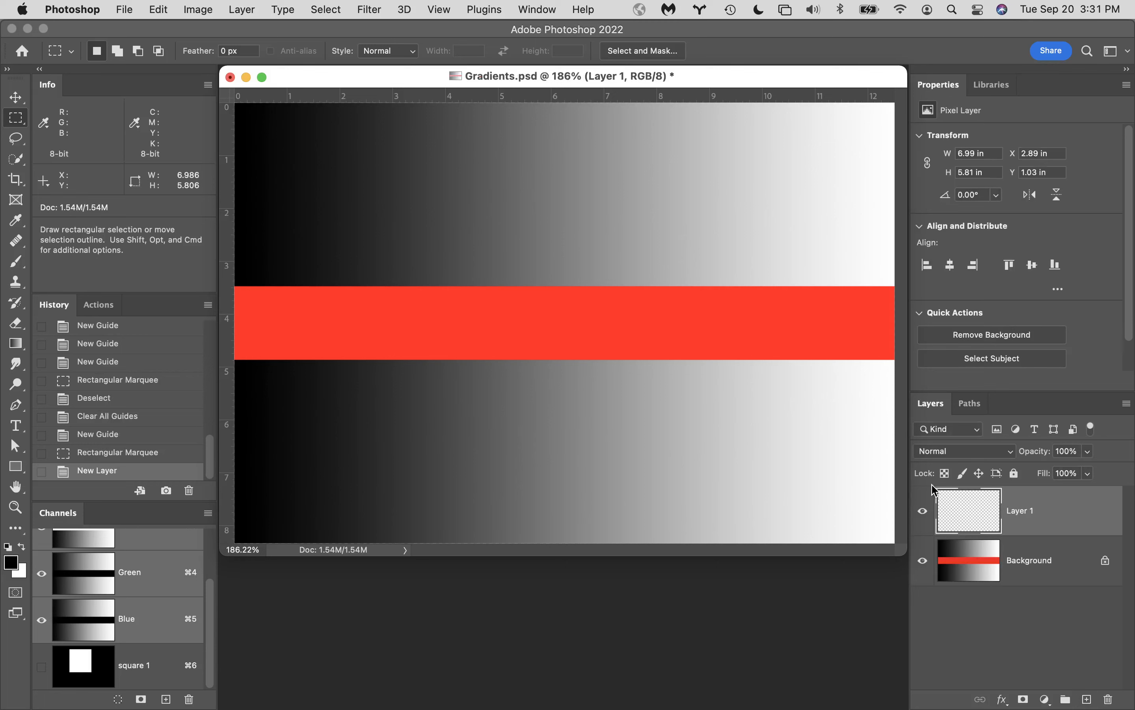
pyautogui.press('b')
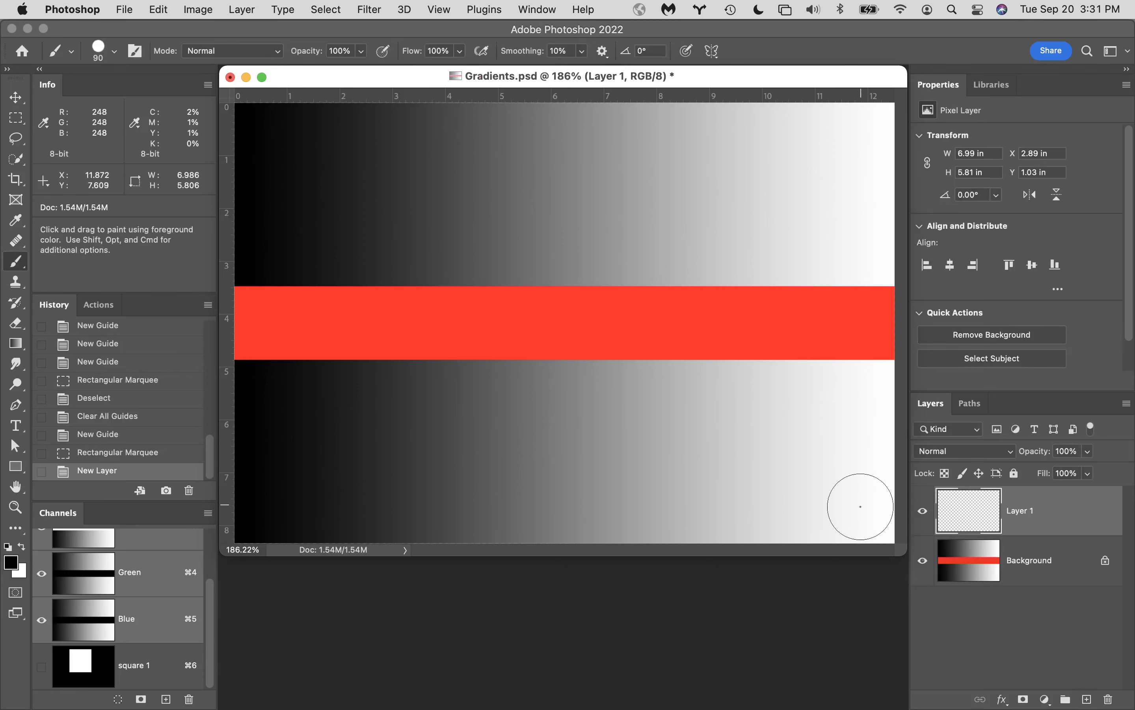
pyautogui.moveTo(403, 180)
pyautogui.mouseDown()
pyautogui.moveTo(667, 289)
pyautogui.moveTo(758, 458)
pyautogui.moveTo(737, 275)
pyautogui.moveTo(469, 426)
pyautogui.moveTo(634, 448)
pyautogui.moveTo(423, 310)
pyautogui.moveTo(397, 306)
pyautogui.mouseUp()
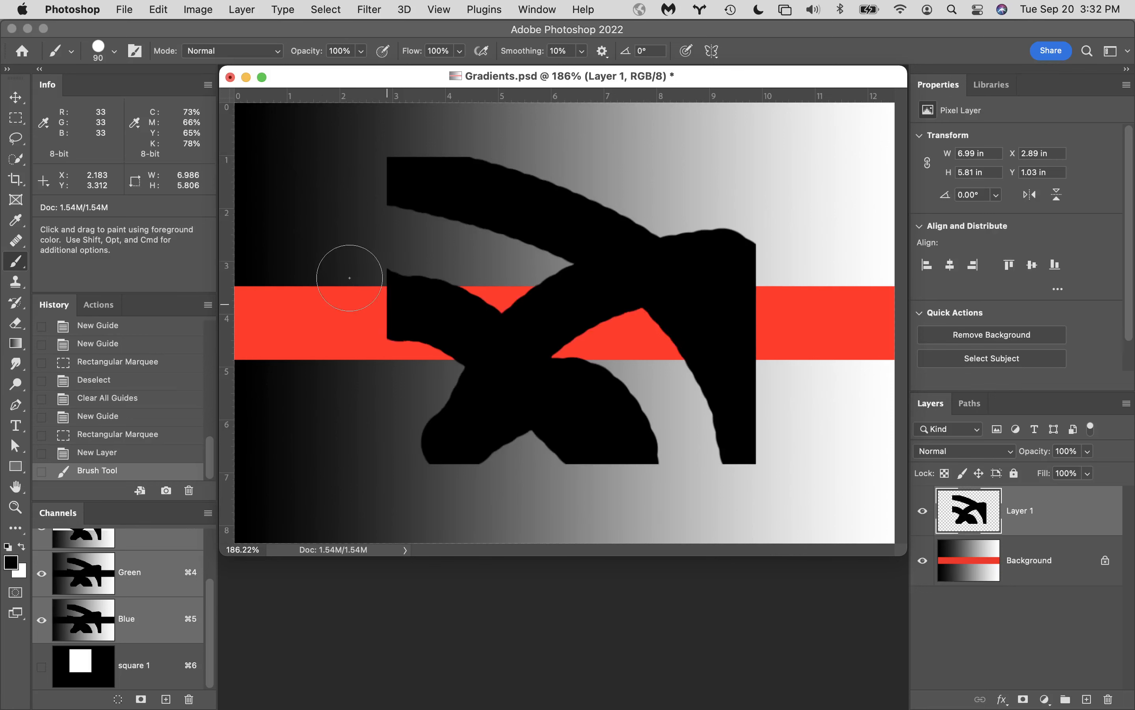
pyautogui.press('super+h')
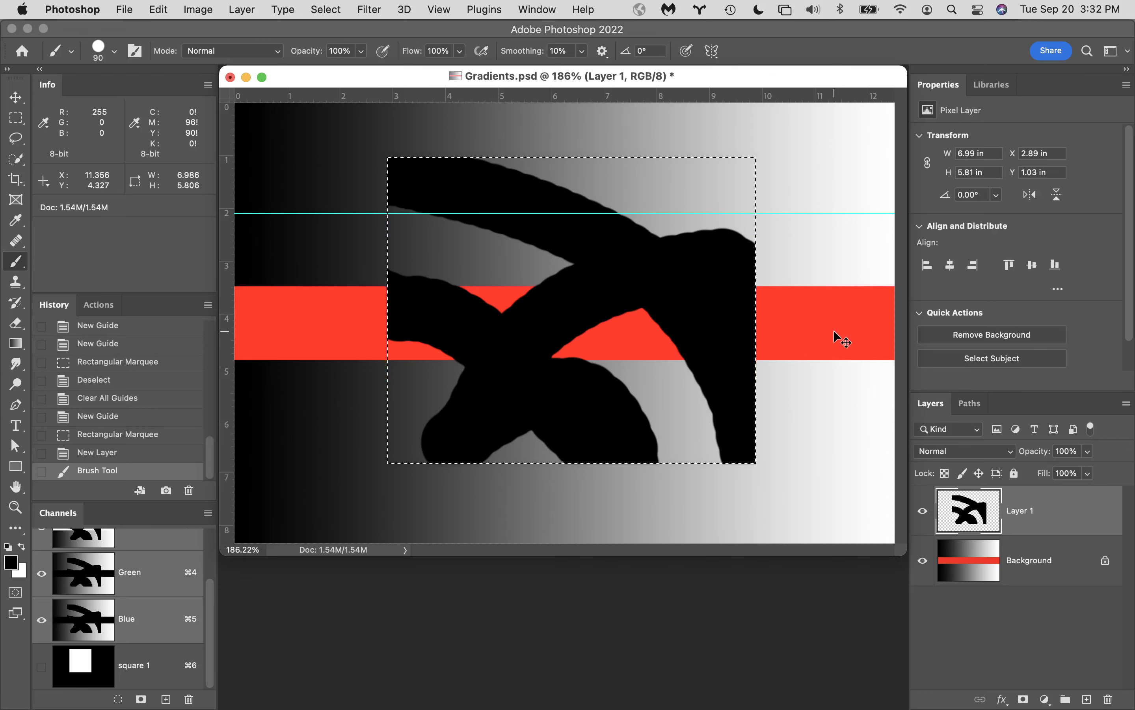
# Deselect and delete the painted layer, and clear the guides from the document
pyautogui.press('super+d')
pyautogui.moveTo(1072, 504); pyautogui.dragTo(1108, 699)
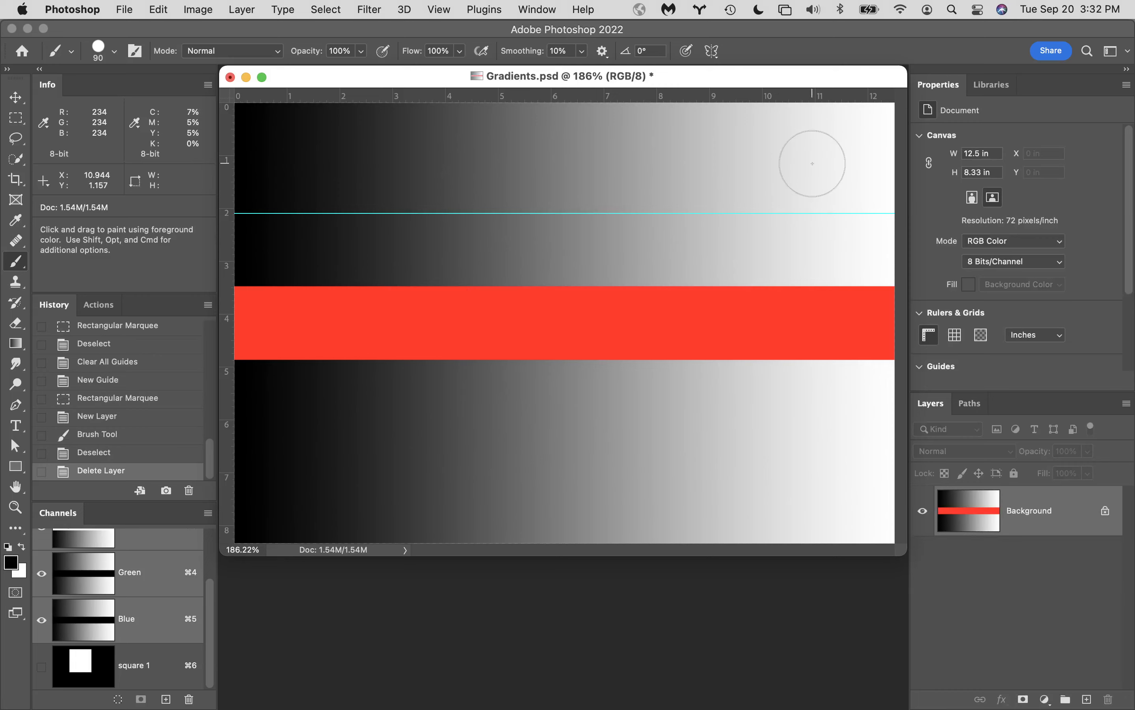
pyautogui.click(440, 10)
pyautogui.moveTo(476, 416)
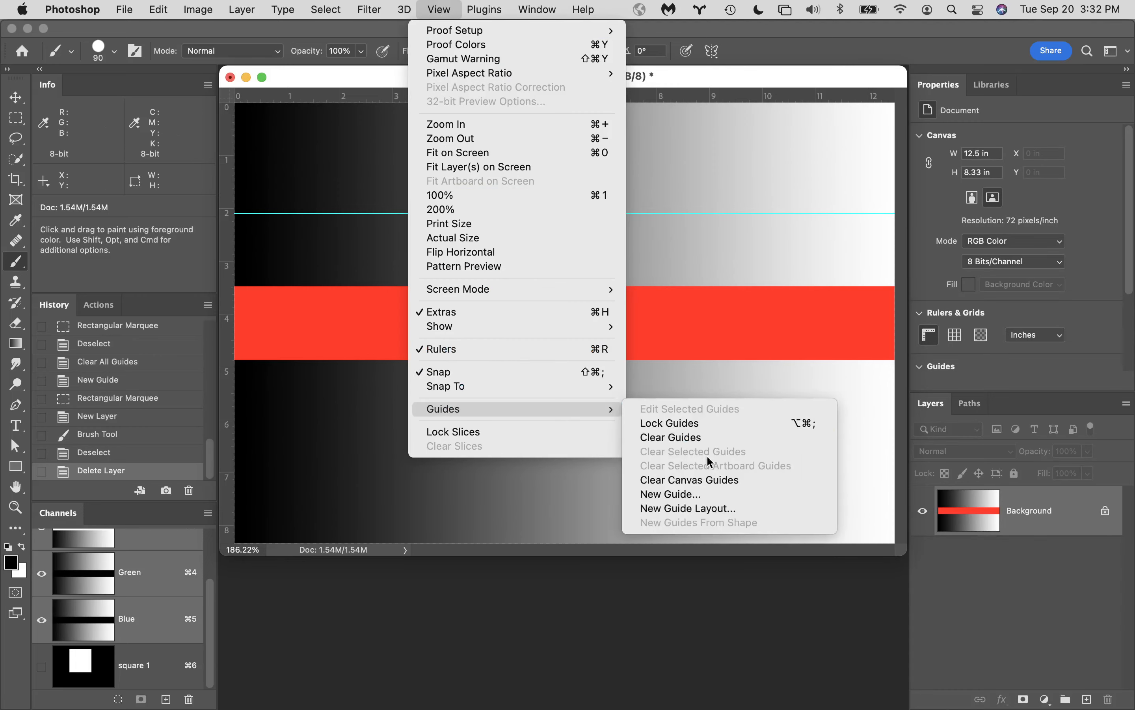
pyautogui.click(699, 438)
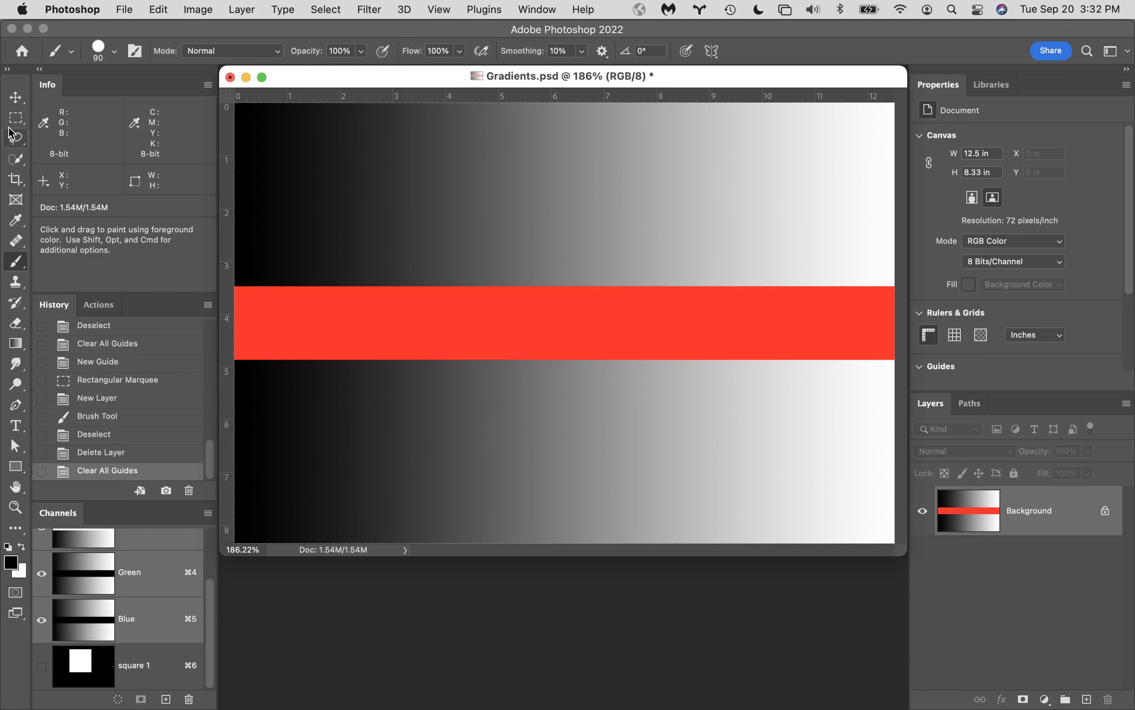
# Draw an elliptical marquee constrained to a circle, and one from the red bar's centre about 4.79 × 4.83 in, deselecting each
pyautogui.click(16, 118)
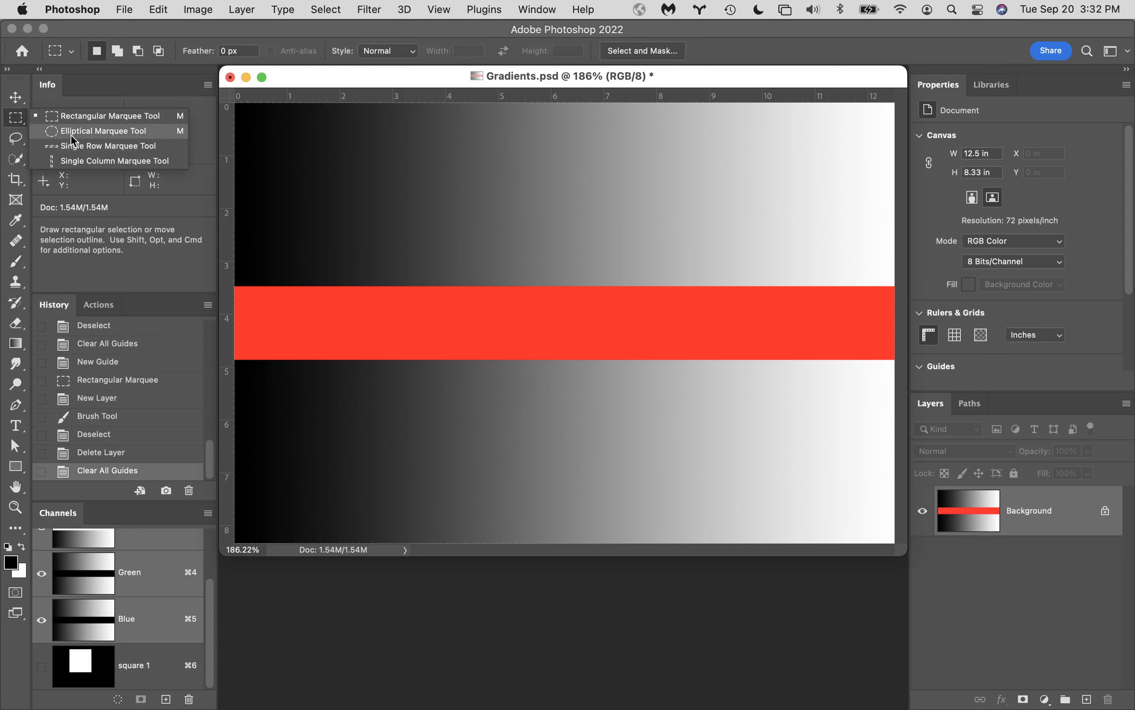
pyautogui.click(72, 132)
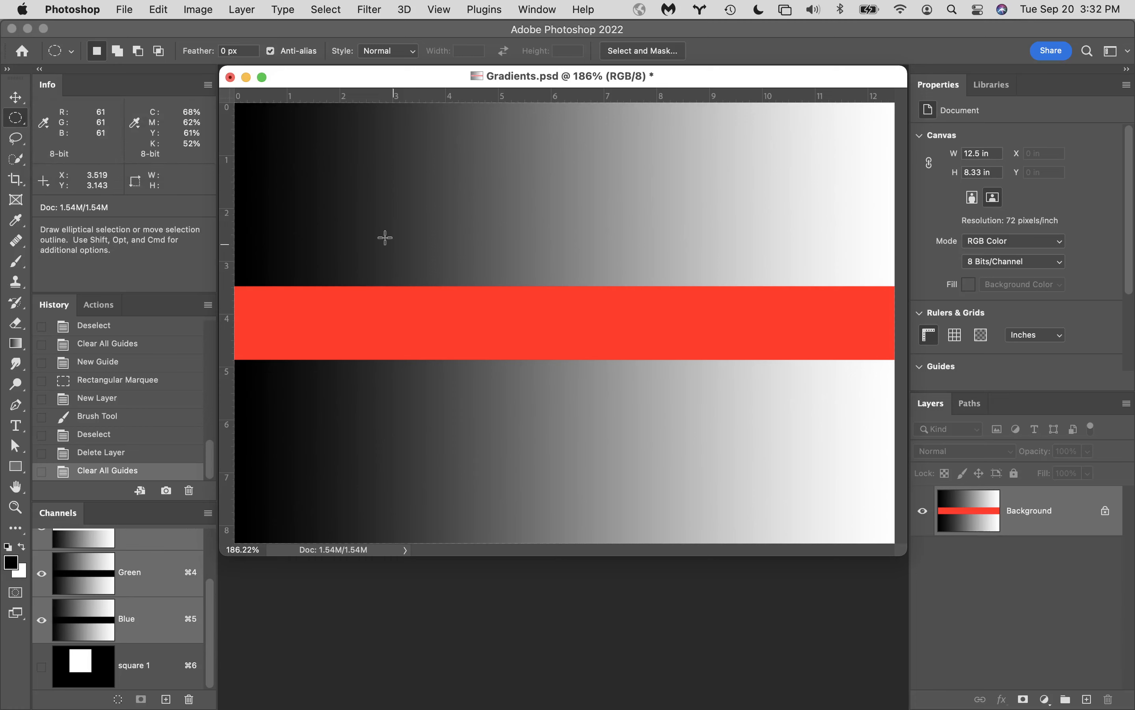
pyautogui.moveTo(453, 207); pyautogui.dragTo(740, 293)
pyautogui.press('shift')
pyautogui.press('super+d')
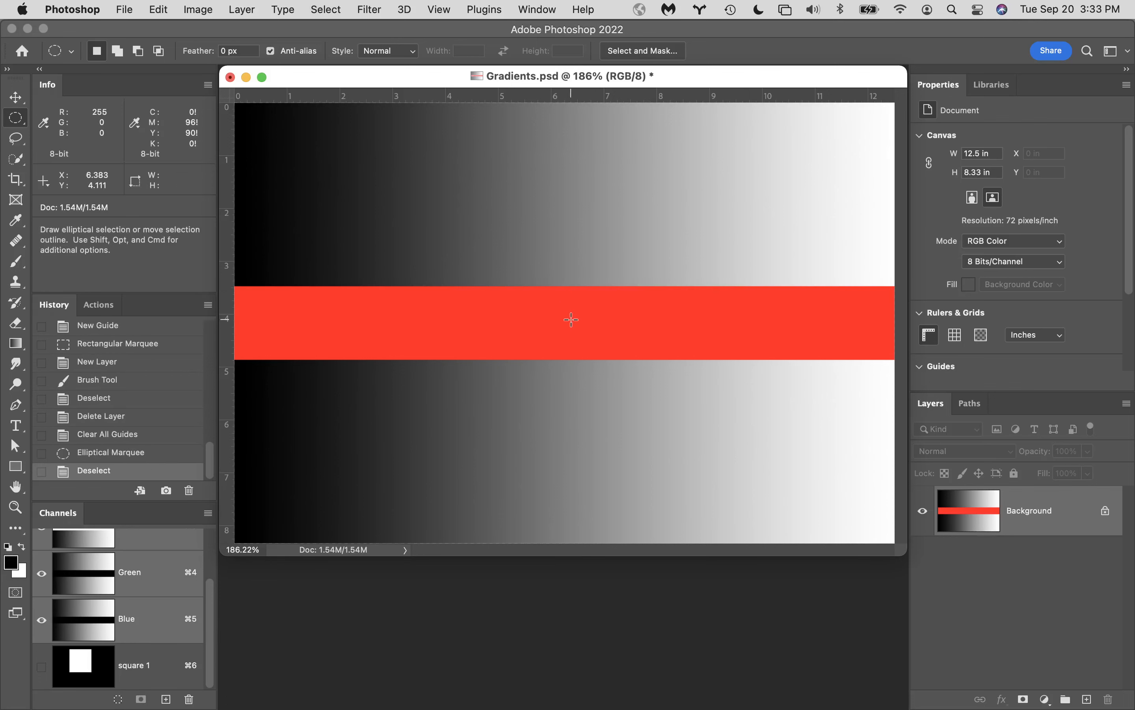
pyautogui.moveTo(571, 320); pyautogui.dragTo(698, 446)
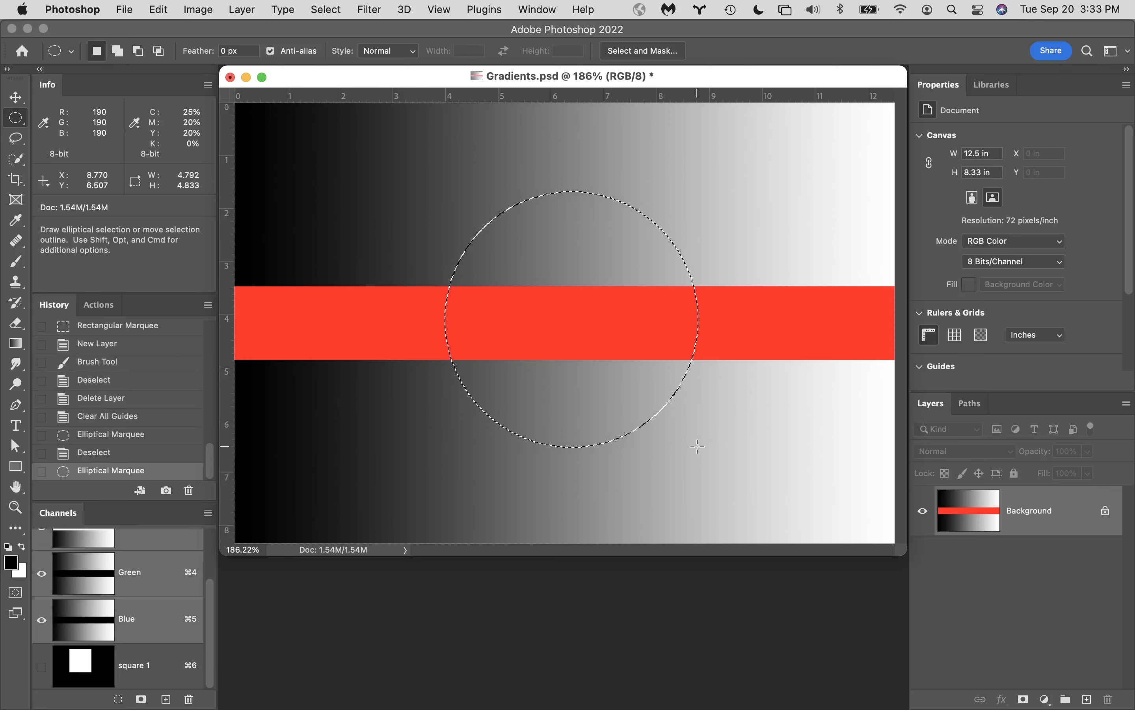
pyautogui.press('super+d')
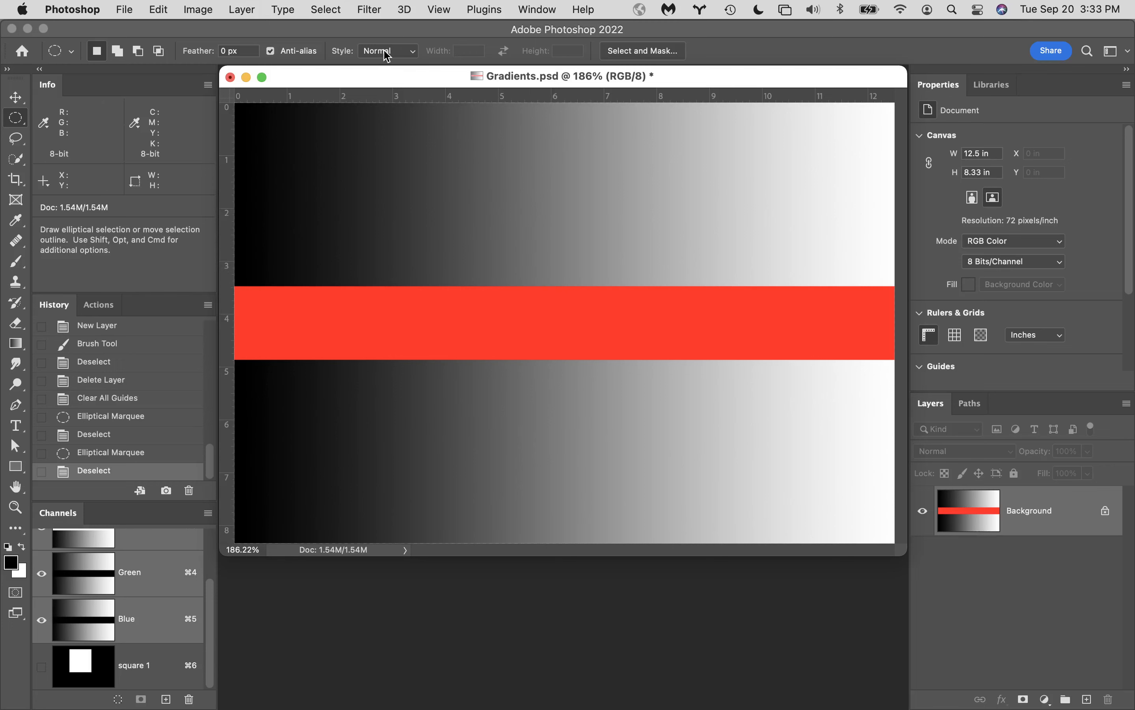
# Draw a rectangular marquee at a fixed ratio of 3 to 2, about 6.51 × 4.35 in, across the red bar and deselect it
pyautogui.click(15, 118)
pyautogui.click(55, 117)
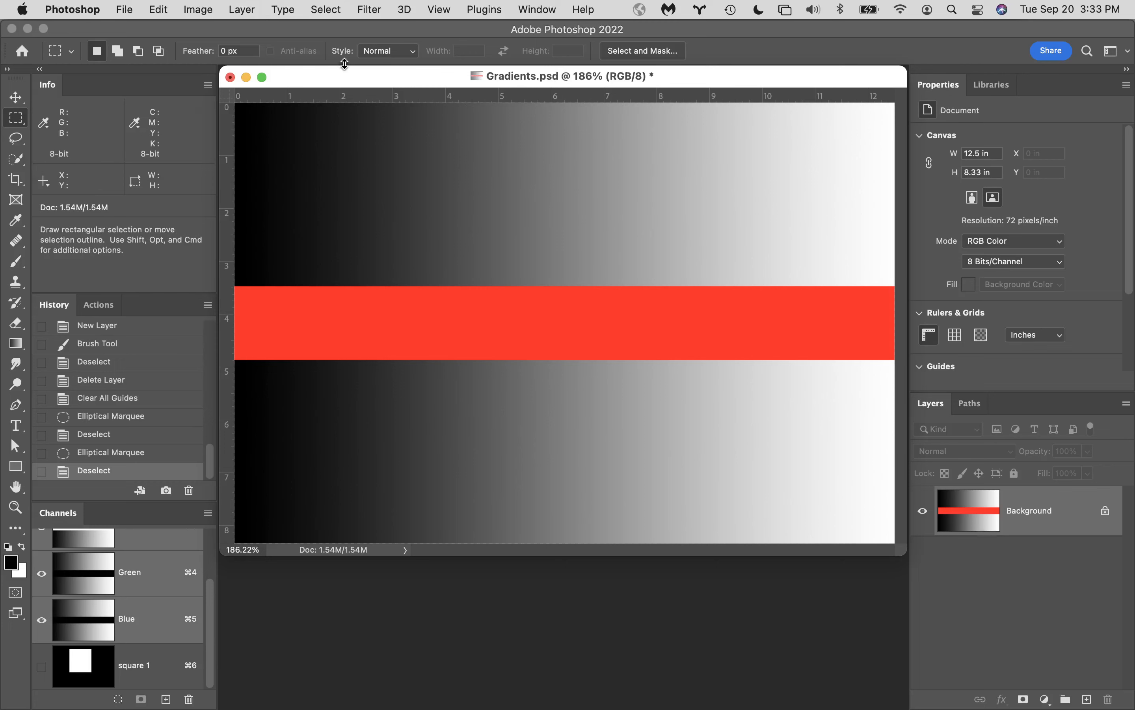
pyautogui.click(391, 56)
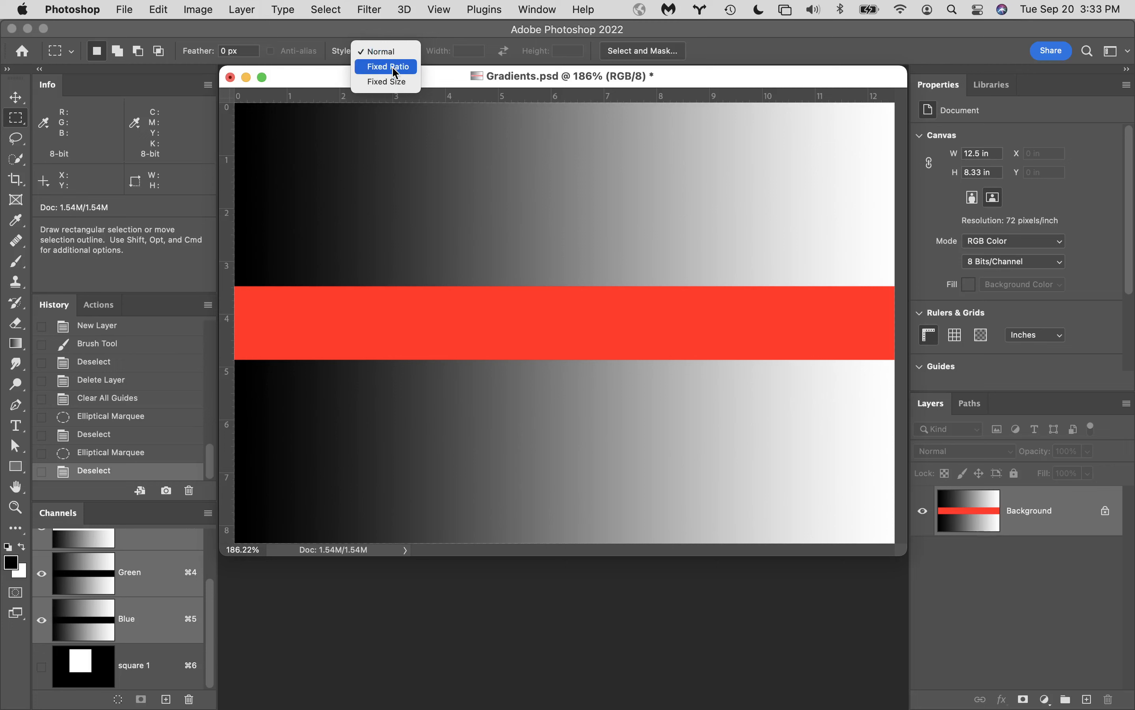
pyautogui.click(392, 67)
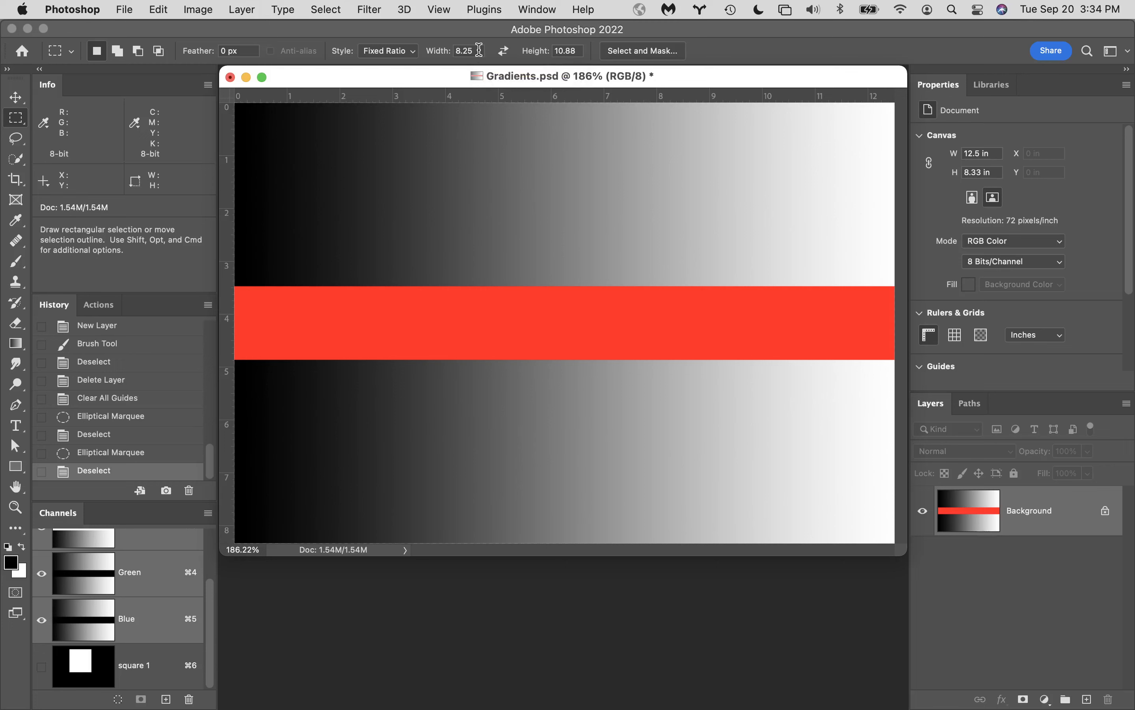
pyautogui.moveTo(478, 49); pyautogui.dragTo(352, 39)
pyautogui.write('3')
pyautogui.press('Tab')
pyautogui.write('2')
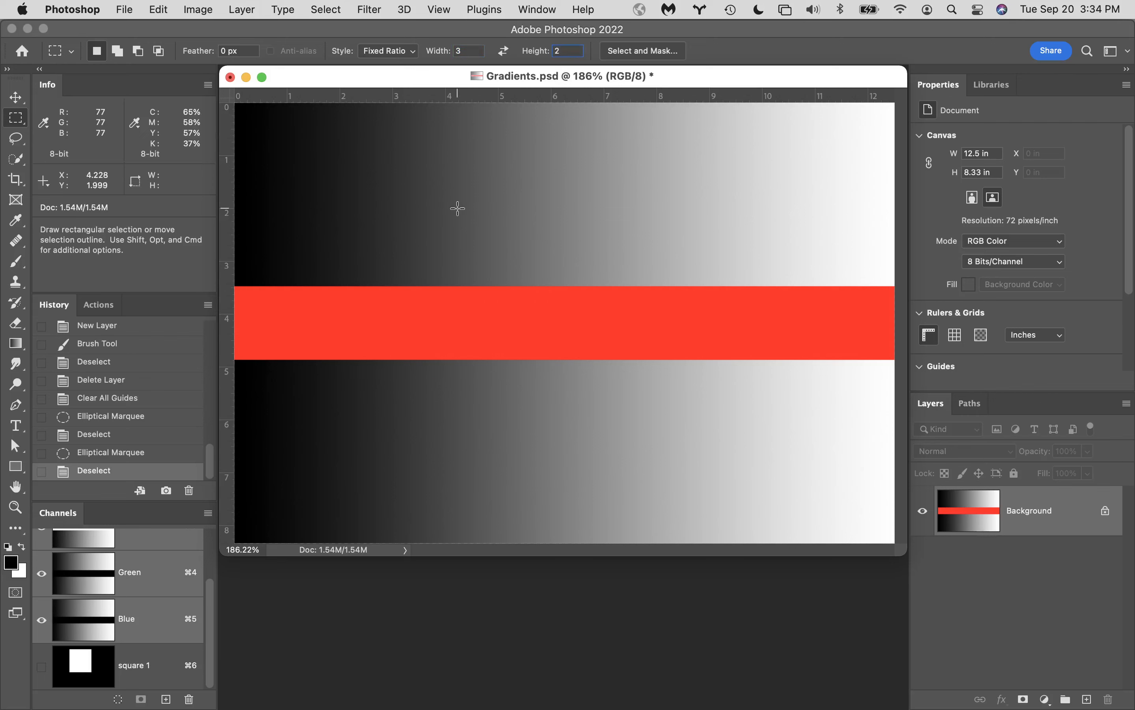
pyautogui.moveTo(413, 182); pyautogui.dragTo(755, 511)
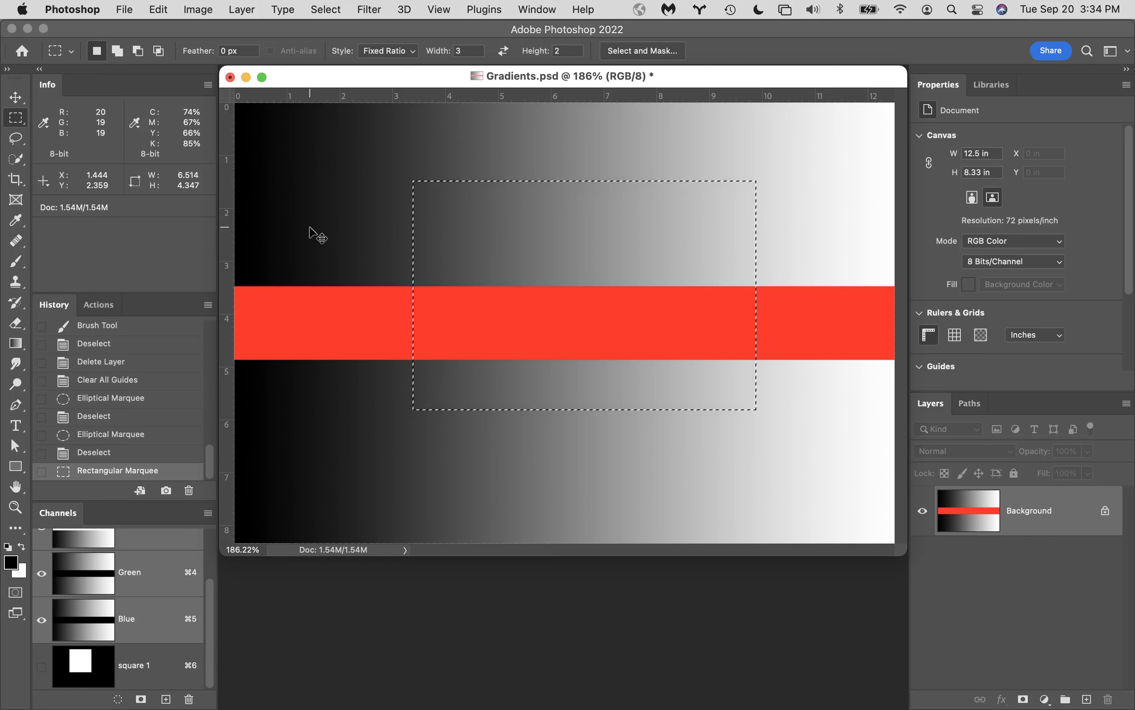
pyautogui.press('super+d')
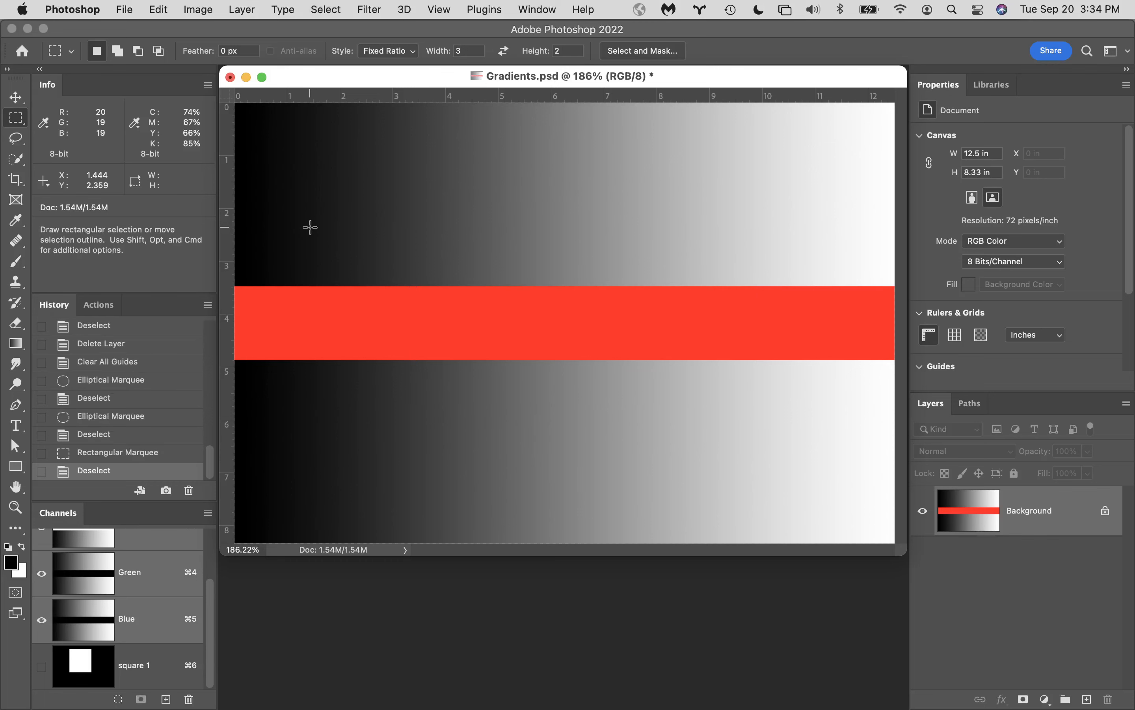
# Set the marquee ratio to 60 by 45, draw a selection about 5.83 × 4.38 in across the red bar, and deselect it
pyautogui.doubleClick(469, 47)
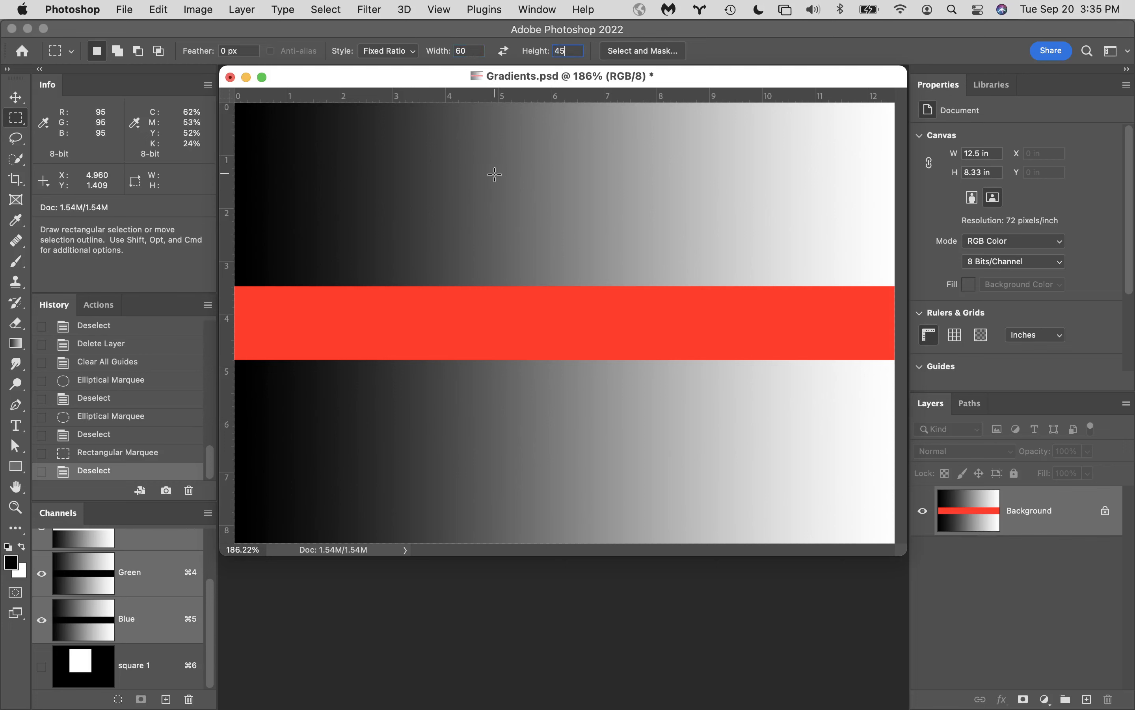
pyautogui.moveTo(496, 175); pyautogui.dragTo(803, 537)
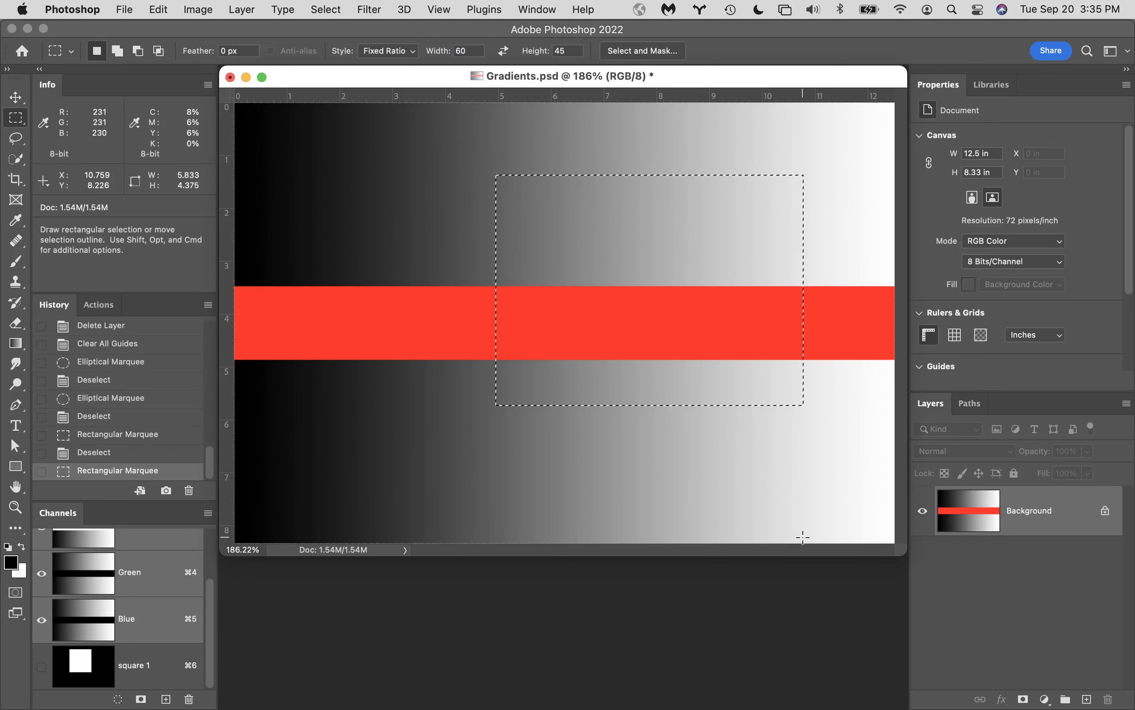
pyautogui.press('super+d')
# Set the marquee ratio to 6 by 4.5, draw a selection about 5.5 × 4.13 in across the red bar, and deselect it
pyautogui.click(464, 51)
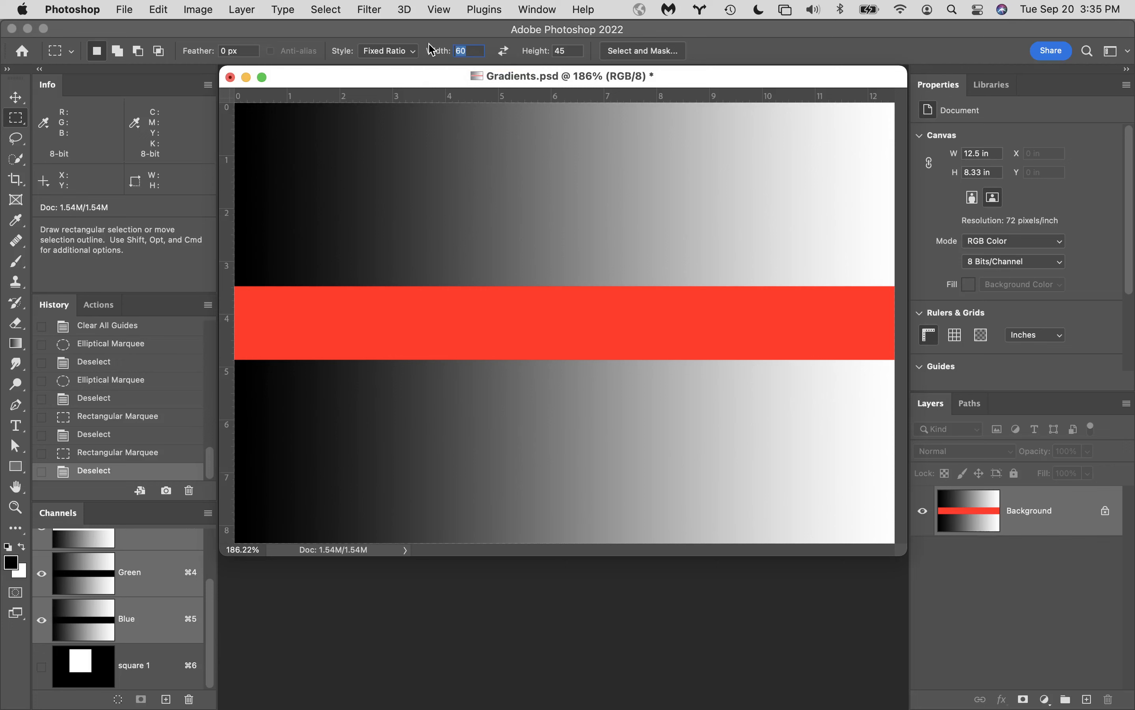
pyautogui.write('6')
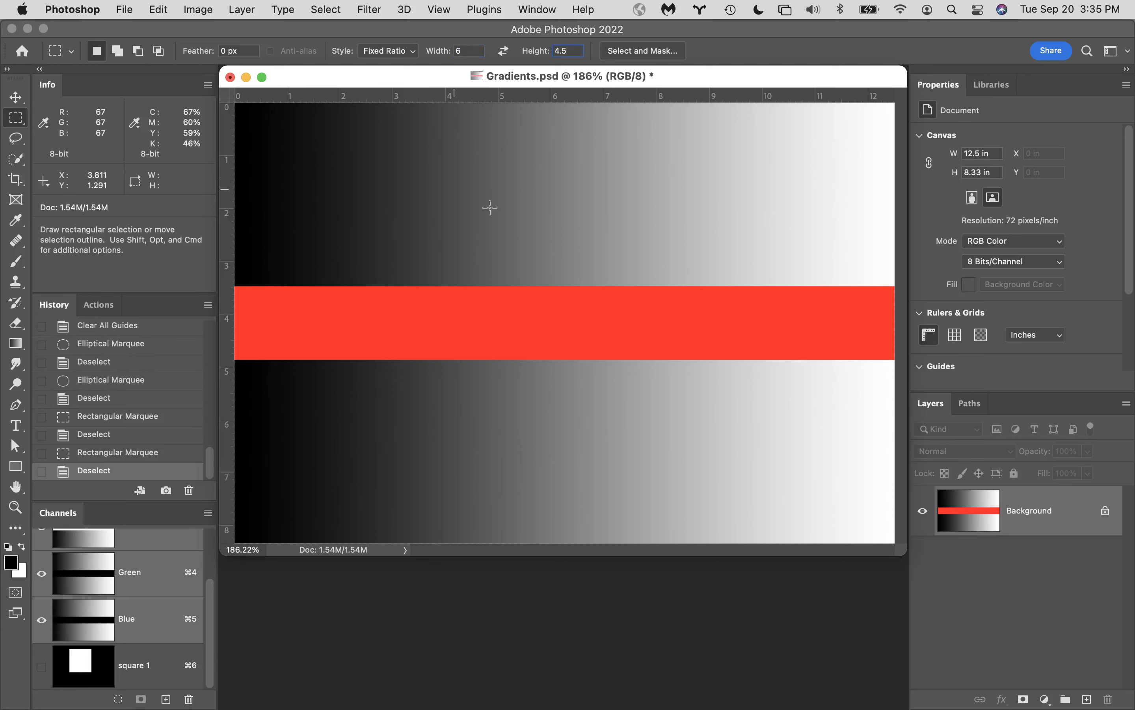
pyautogui.moveTo(515, 232); pyautogui.dragTo(804, 563)
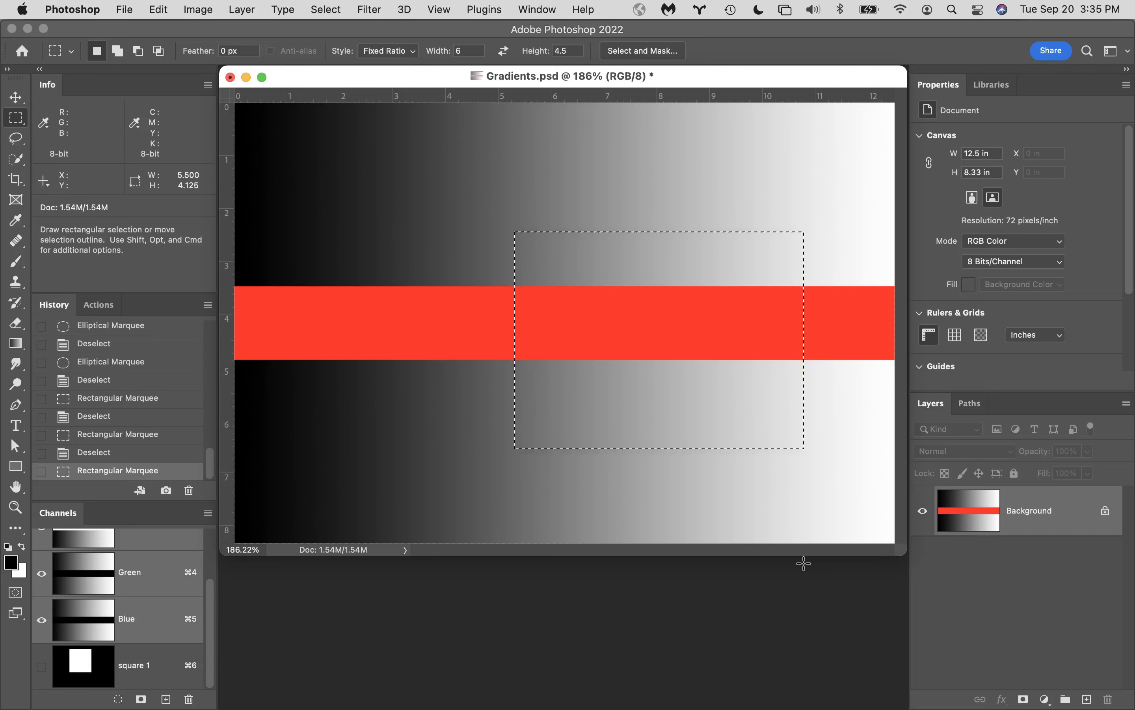
pyautogui.press('super+d')
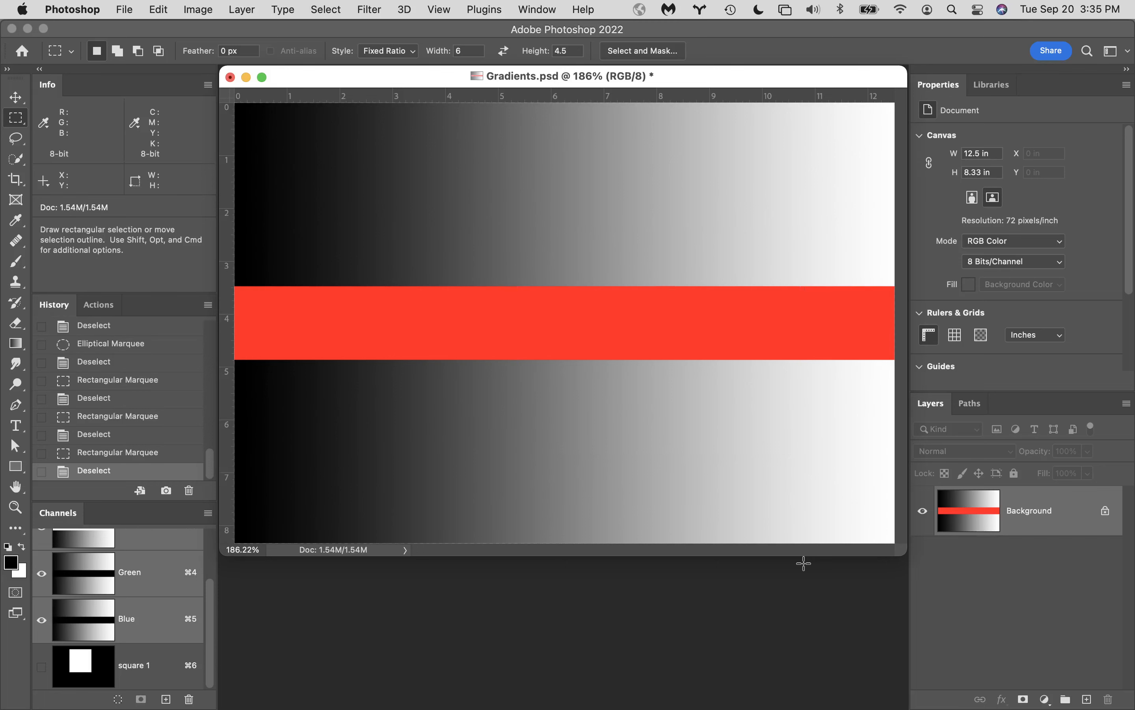
# Lasso a freeform area about 7.36 × 6 in across the red bar, add a separate smaller area beside it, and undo that addition
pyautogui.click(17, 140)
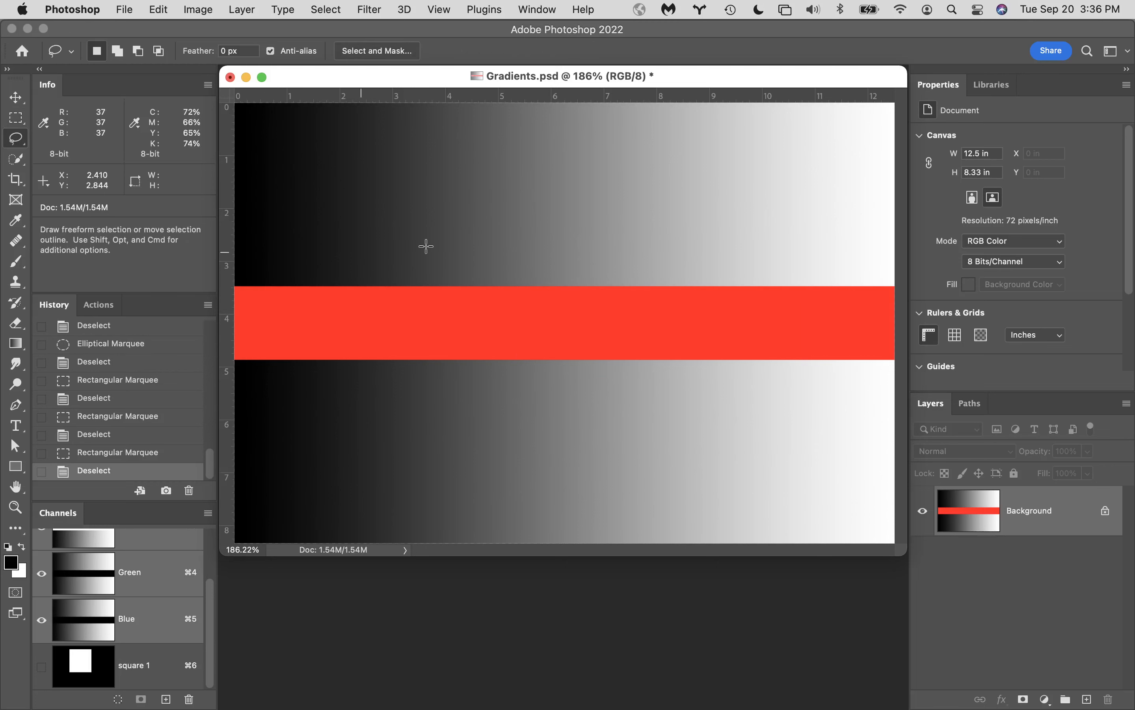
pyautogui.moveTo(606, 178)
pyautogui.mouseDown()
pyautogui.moveTo(275, 249)
pyautogui.moveTo(649, 270)
pyautogui.moveTo(581, 177)
pyautogui.mouseUp()
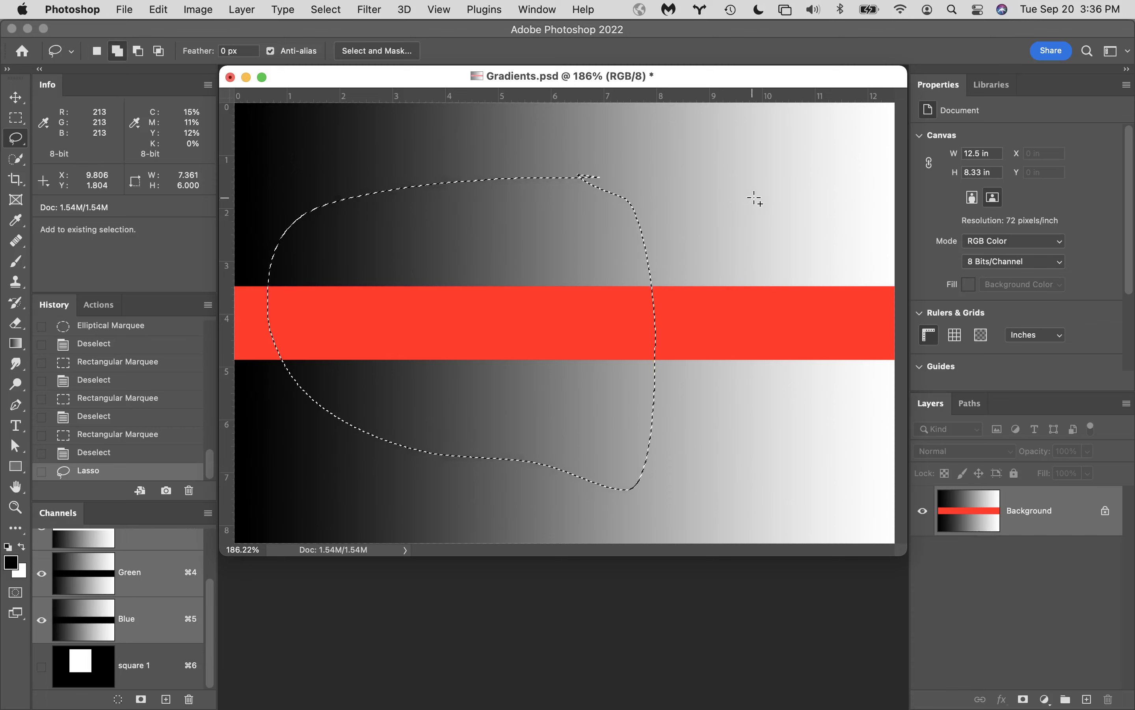
pyautogui.moveTo(755, 197)
pyautogui.keyDown('shift'); pyautogui.mouseDown()
pyautogui.moveTo(713, 274)
pyautogui.moveTo(767, 396)
pyautogui.moveTo(815, 310)
pyautogui.moveTo(800, 217)
pyautogui.moveTo(746, 196)
pyautogui.mouseUp(); pyautogui.keyUp('shift')
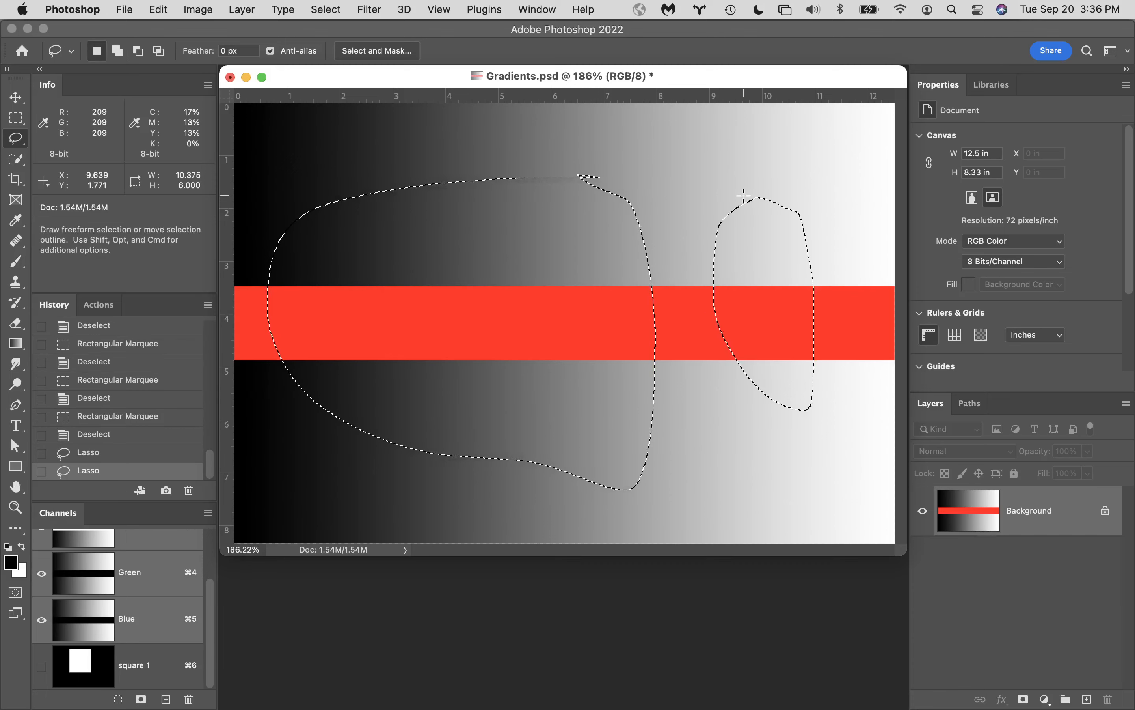
pyautogui.press('super+z')
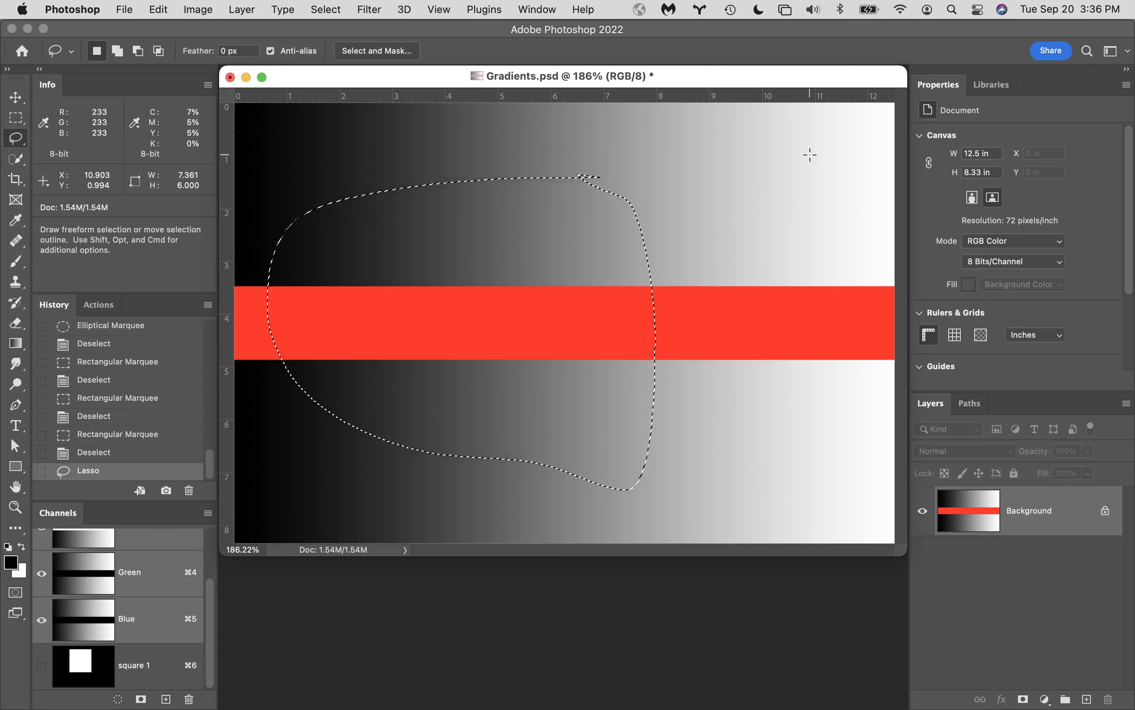
# Replace the lasso selection with three successive new freeform outlines, the last about 2.33 × 3.83 in over the lighter part of the red bar
pyautogui.moveTo(811, 155)
pyautogui.mouseDown()
pyautogui.moveTo(780, 168)
pyautogui.moveTo(679, 282)
pyautogui.moveTo(777, 396)
pyautogui.moveTo(826, 361)
pyautogui.moveTo(836, 293)
pyautogui.moveTo(816, 218)
pyautogui.mouseUp()
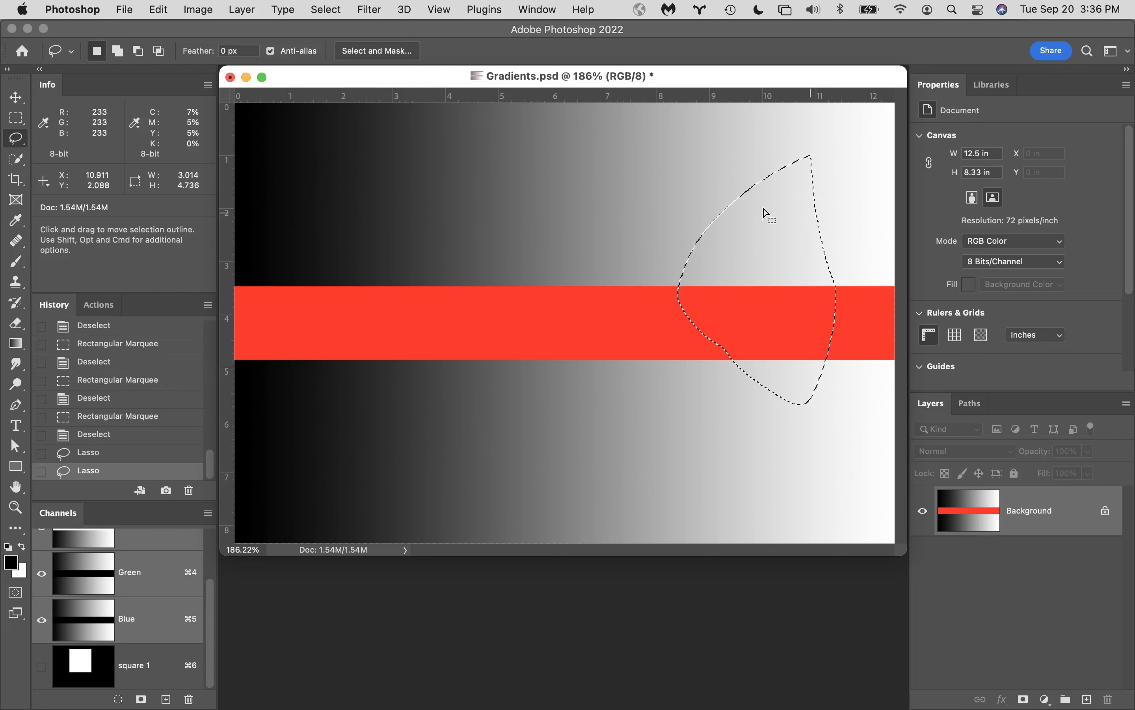
pyautogui.moveTo(499, 150)
pyautogui.mouseDown()
pyautogui.moveTo(592, 235)
pyautogui.moveTo(469, 136)
pyautogui.mouseUp()
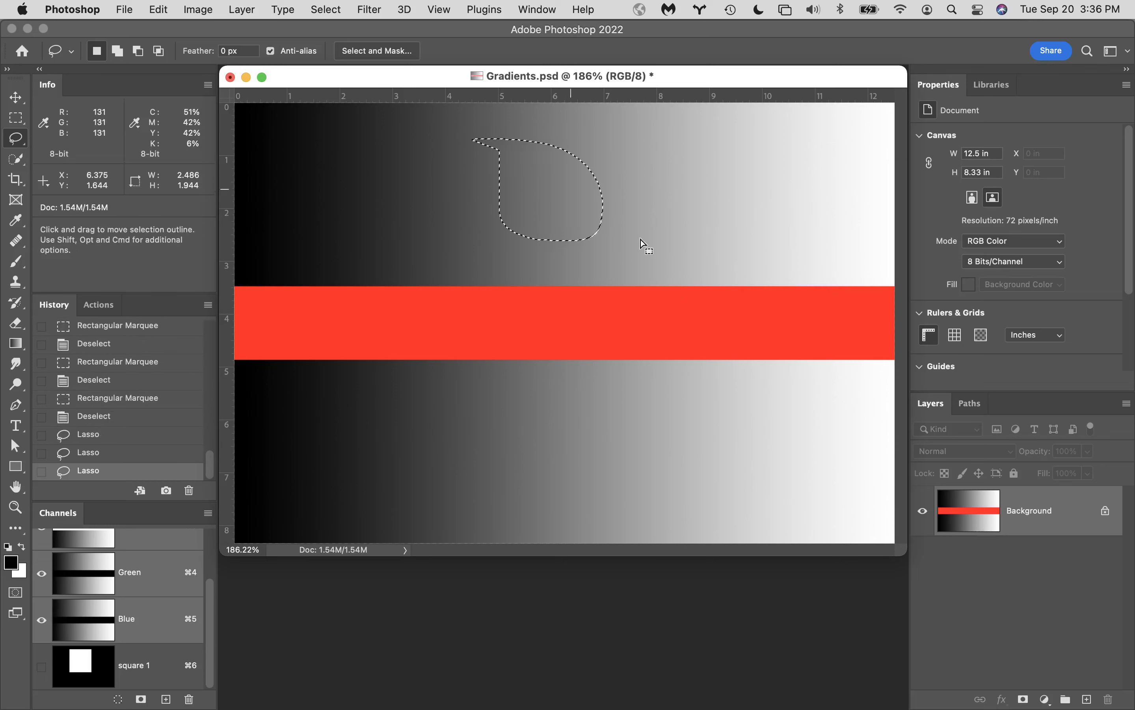
pyautogui.moveTo(728, 215)
pyautogui.mouseDown()
pyautogui.moveTo(730, 402)
pyautogui.moveTo(789, 243)
pyautogui.moveTo(709, 202)
pyautogui.mouseUp()
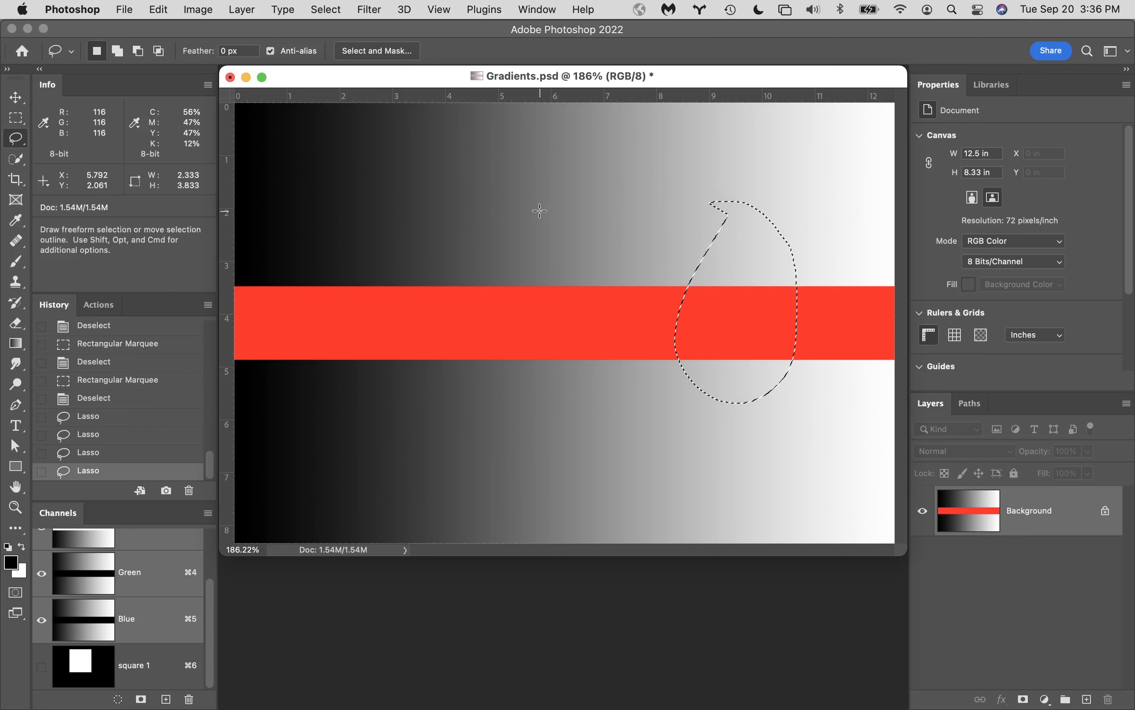
# Add a freeform area on the darker side and a connecting bridge to the selection, forming one shape about 5.81 × 4.51 in
pyautogui.press('shift')
pyautogui.moveTo(538, 209)
pyautogui.mouseDown()
pyautogui.moveTo(496, 308)
pyautogui.moveTo(600, 295)
pyautogui.moveTo(586, 167)
pyautogui.moveTo(508, 249)
pyautogui.mouseUp()
pyautogui.moveTo(773, 277)
pyautogui.mouseDown()
pyautogui.moveTo(680, 237)
pyautogui.moveTo(593, 219)
pyautogui.moveTo(560, 237)
pyautogui.moveTo(544, 295)
pyautogui.moveTo(574, 323)
pyautogui.moveTo(741, 338)
pyautogui.moveTo(769, 317)
pyautogui.mouseUp()
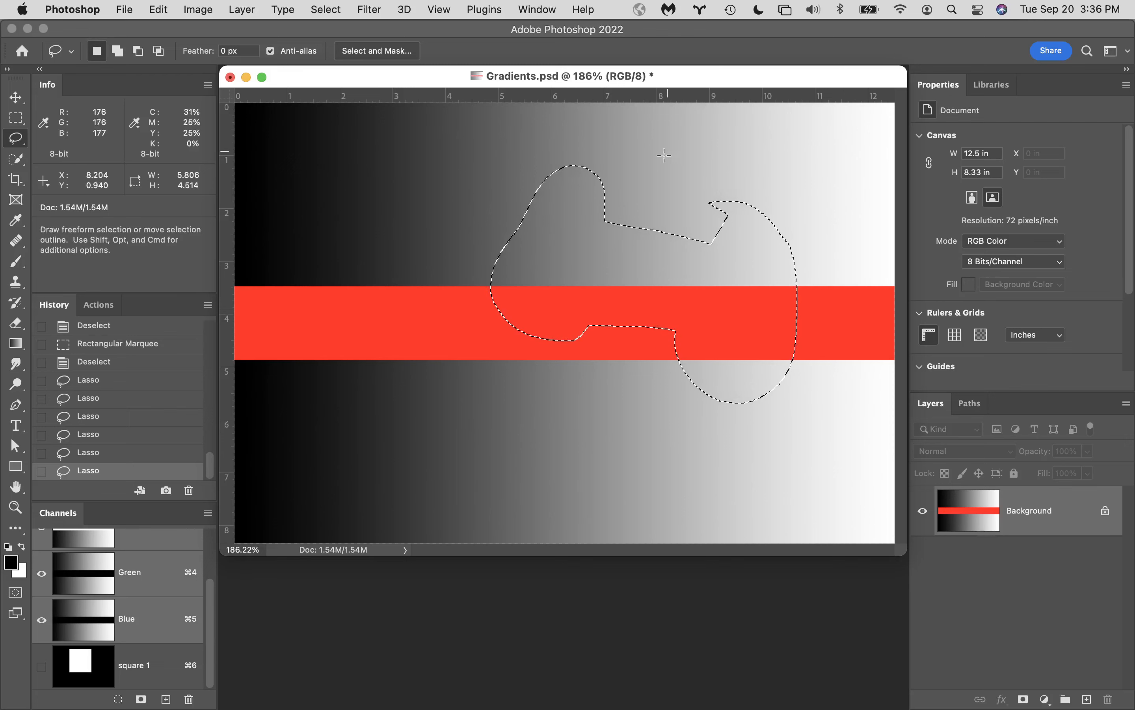
# Subtract a freeform strip through the middle of the joined lasso selection to split it in two, and deselect
pyautogui.press('alt')
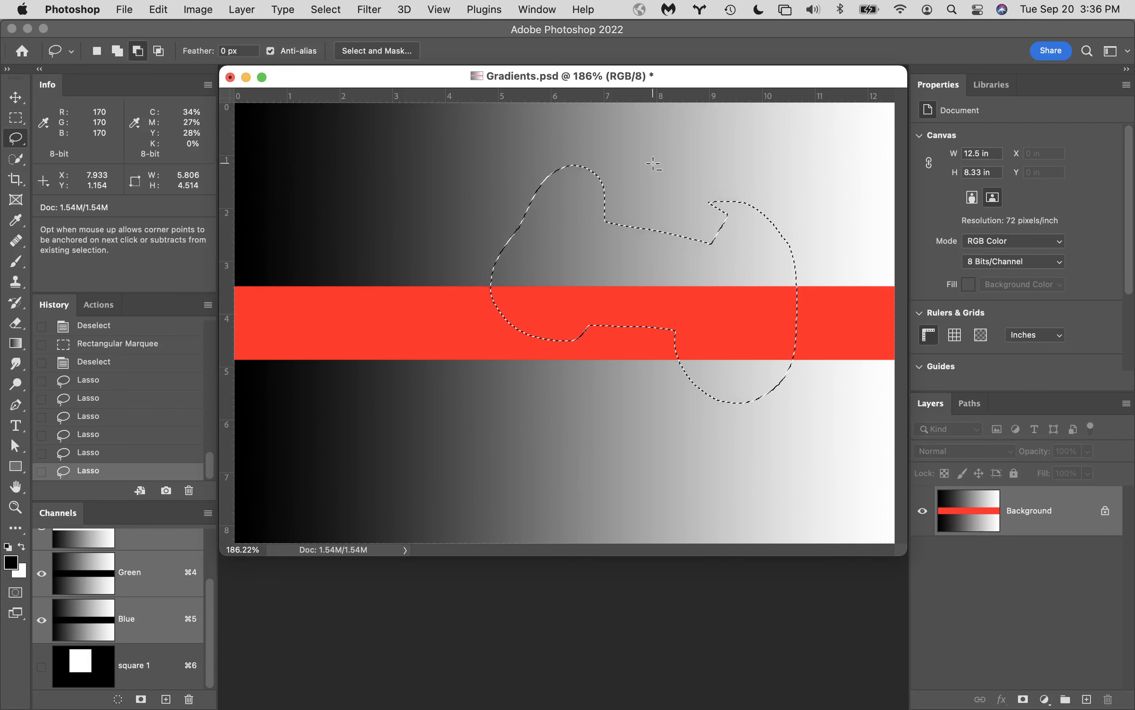
pyautogui.moveTo(653, 163)
pyautogui.mouseDown()
pyautogui.moveTo(671, 300)
pyautogui.moveTo(649, 364)
pyautogui.moveTo(614, 369)
pyautogui.moveTo(642, 162)
pyautogui.mouseUp()
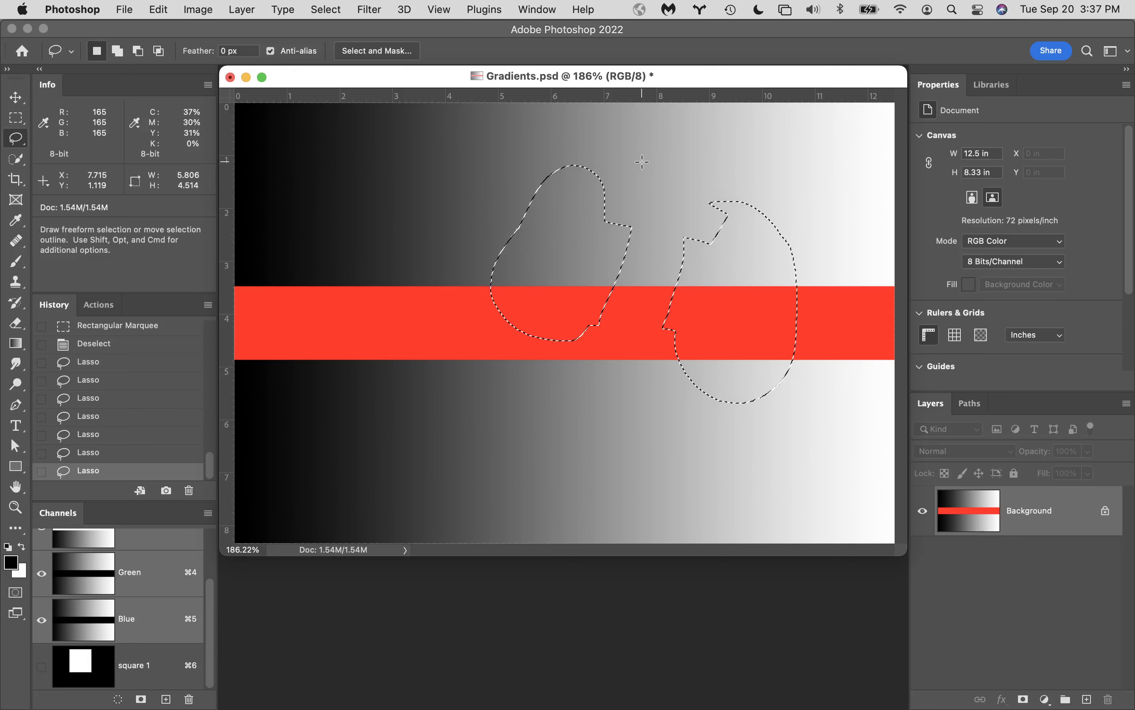
pyautogui.press('super+d')
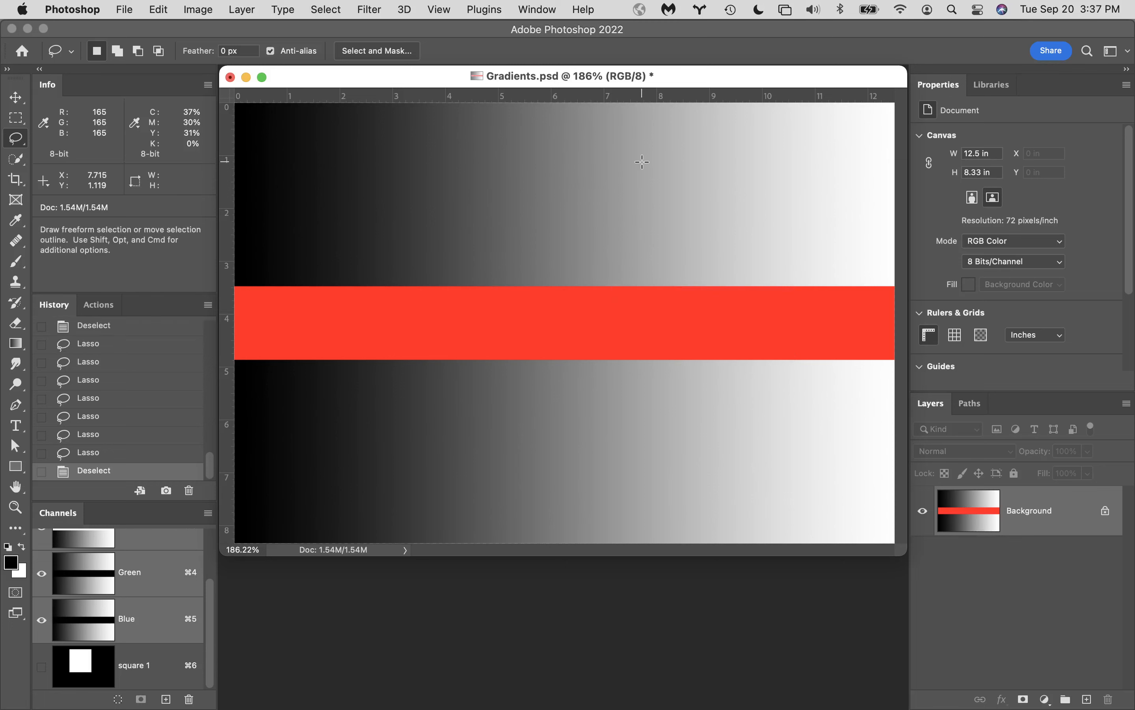
# Draw a fixed-ratio rectangular marquee about 6.14 × 4.61 in across the red bar, and deselect it
pyautogui.click(15, 117)
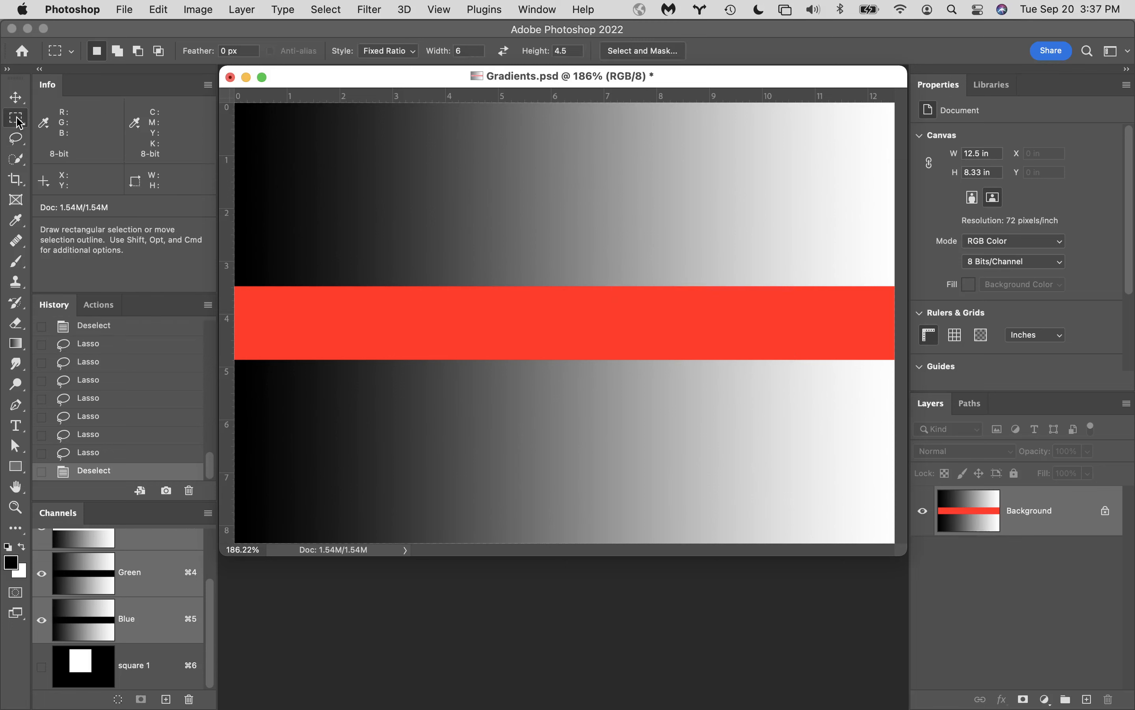
pyautogui.click(71, 122)
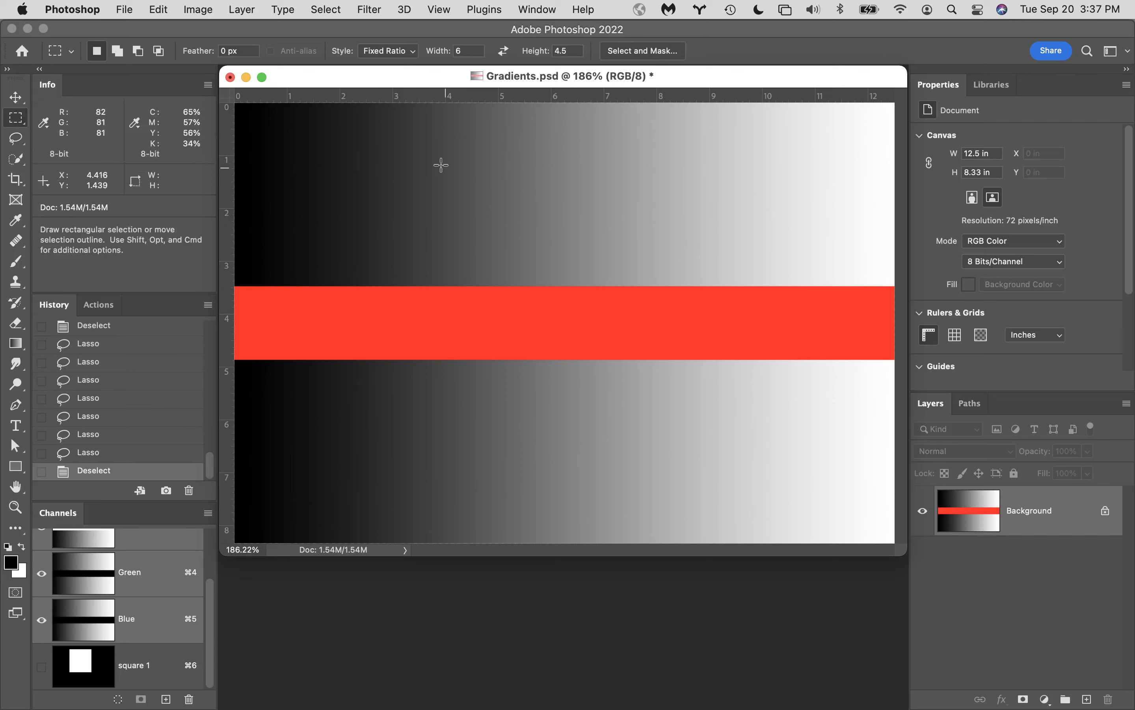
pyautogui.moveTo(426, 160); pyautogui.dragTo(748, 484)
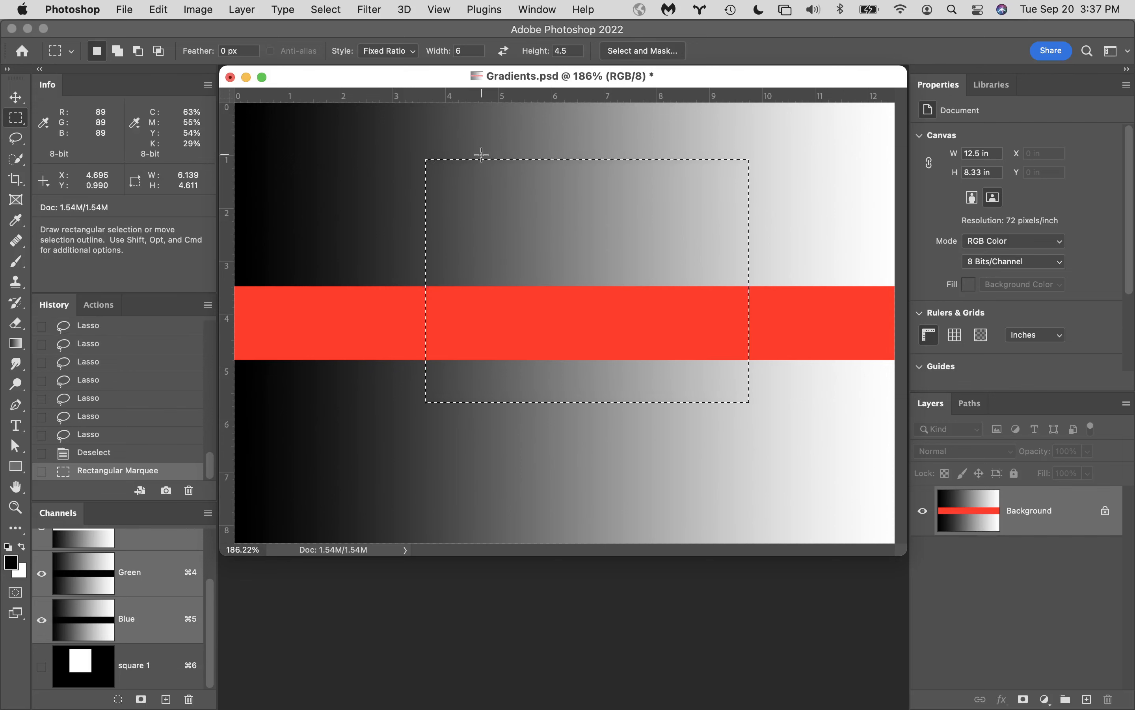
pyautogui.press('super+d')
# Set the marquee style to Normal and draw a rectangular selection about 6.5 × 5.25 in across the red bar
pyautogui.click(392, 58)
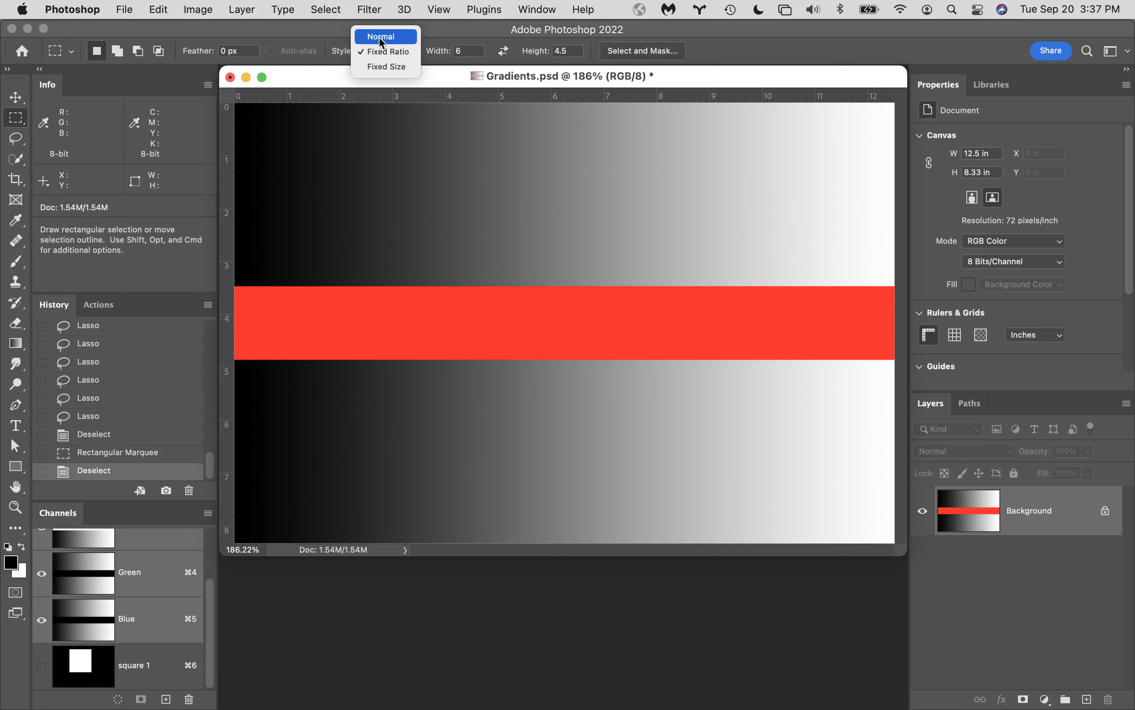
pyautogui.click(382, 43)
pyautogui.moveTo(388, 168); pyautogui.dragTo(731, 445)
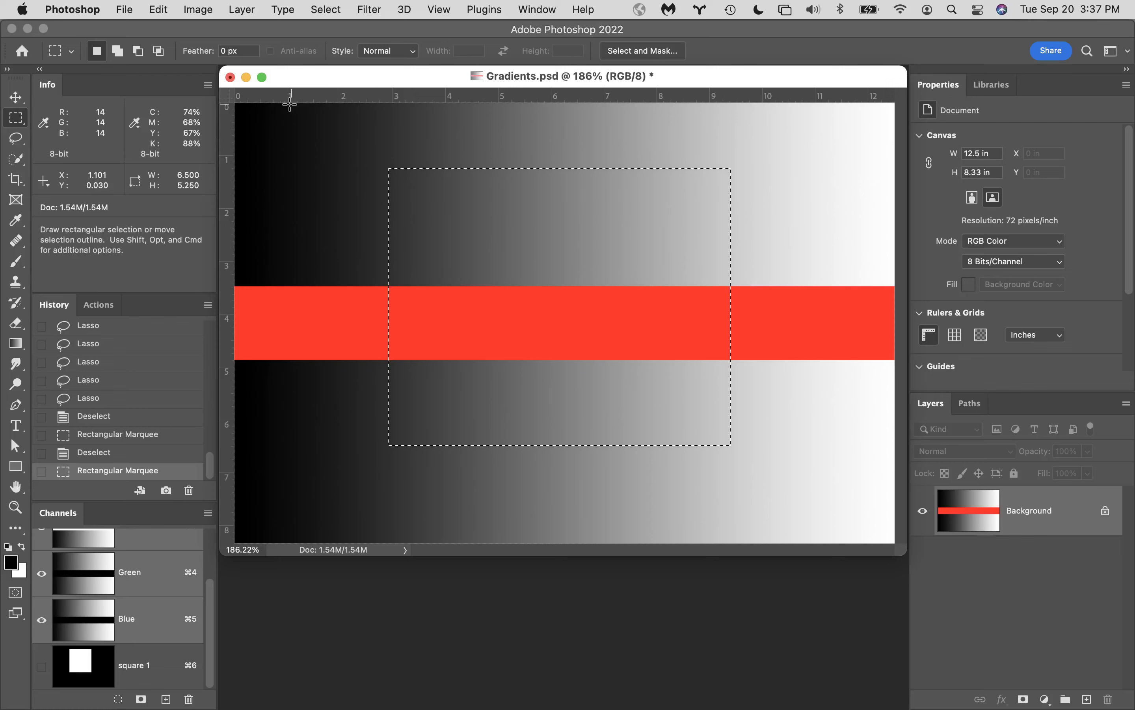
# Transform the rectangular selection, scaling it to about 79% width and 86% height and rotating it about 40° clockwise
pyautogui.click(157, 8)
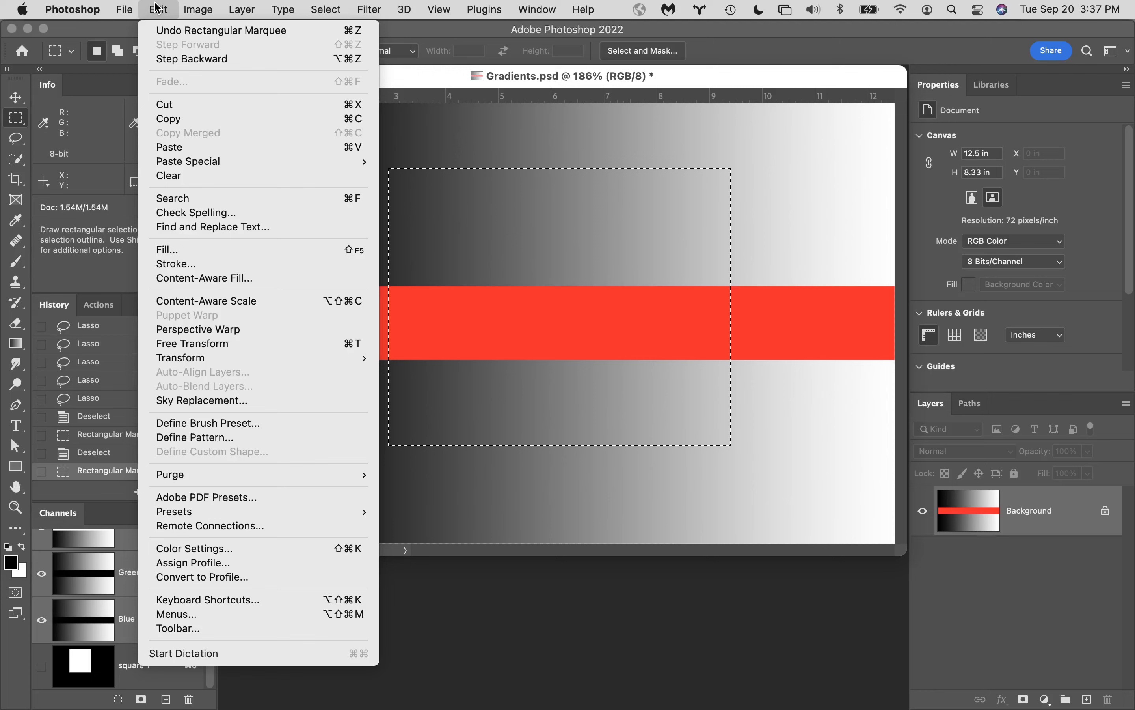
pyautogui.click(157, 8)
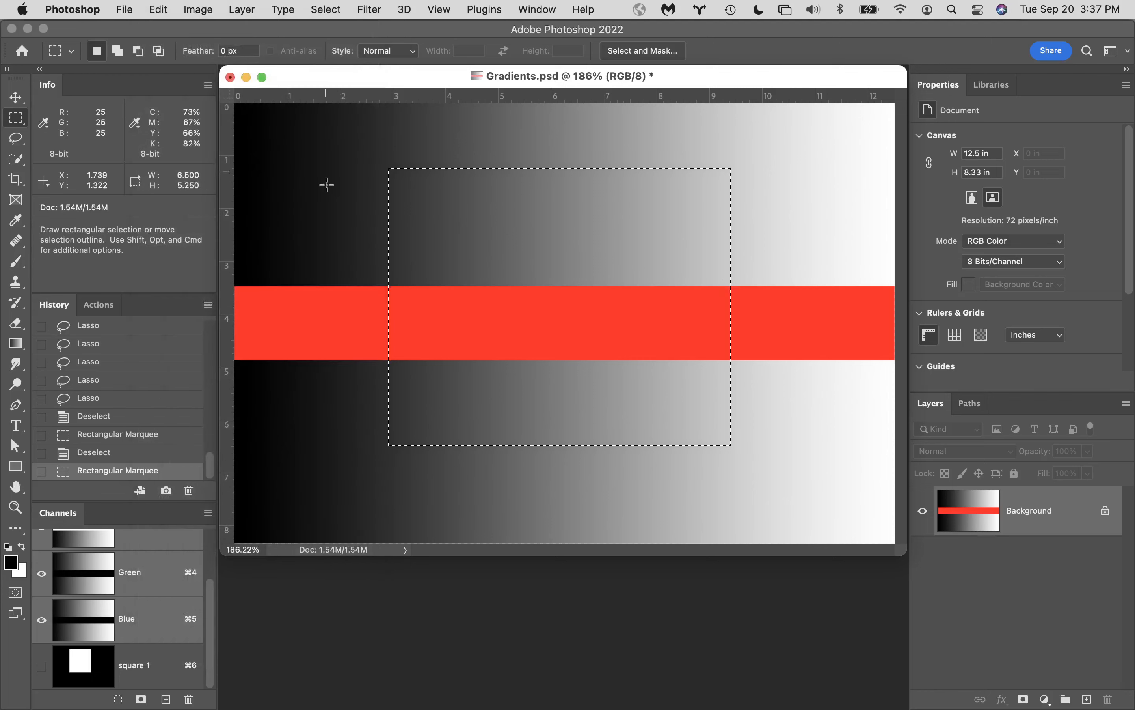
pyautogui.click(327, 10)
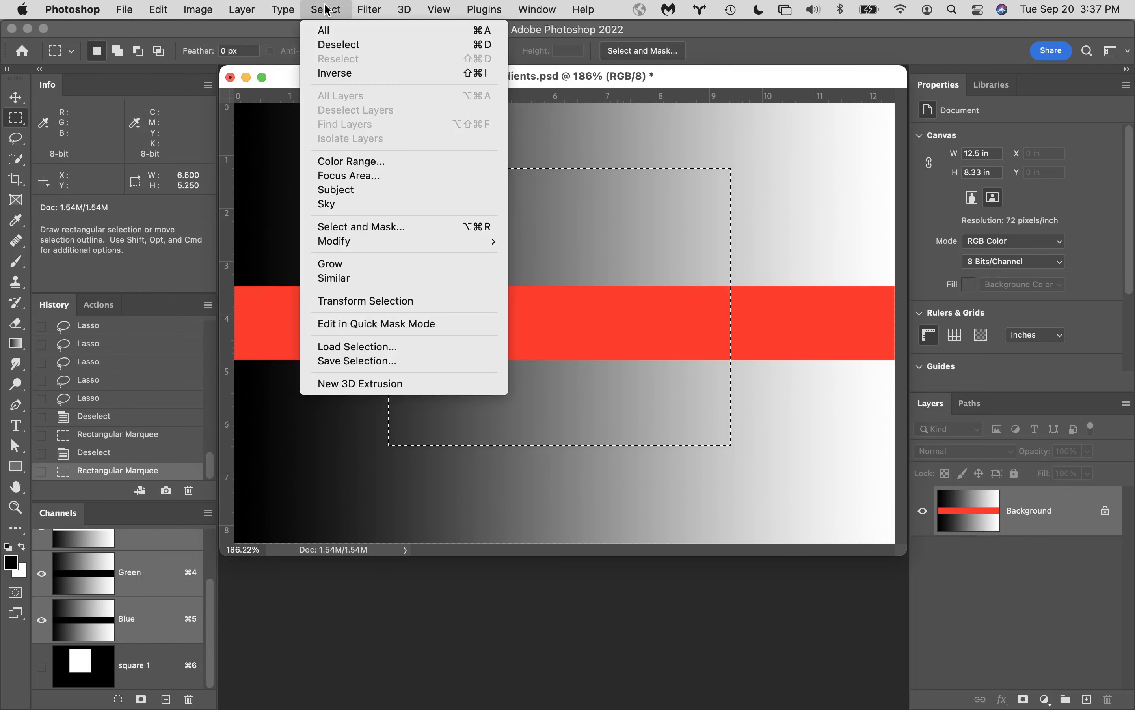
pyautogui.click(386, 304)
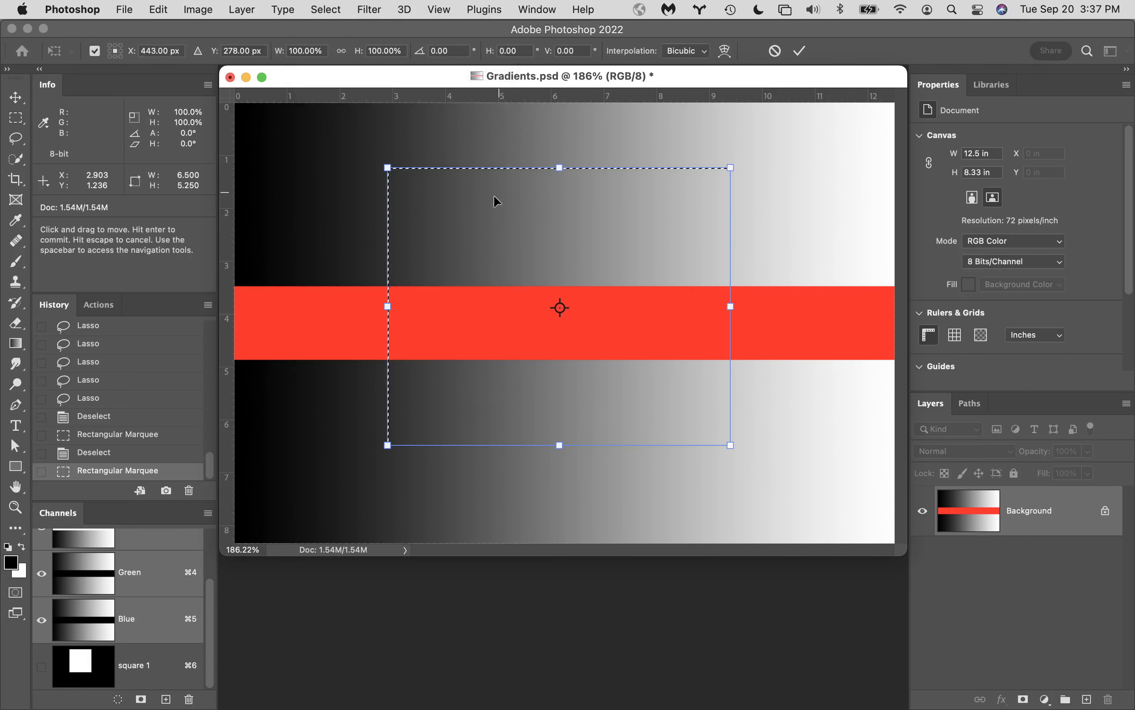
pyautogui.moveTo(389, 168); pyautogui.dragTo(460, 208)
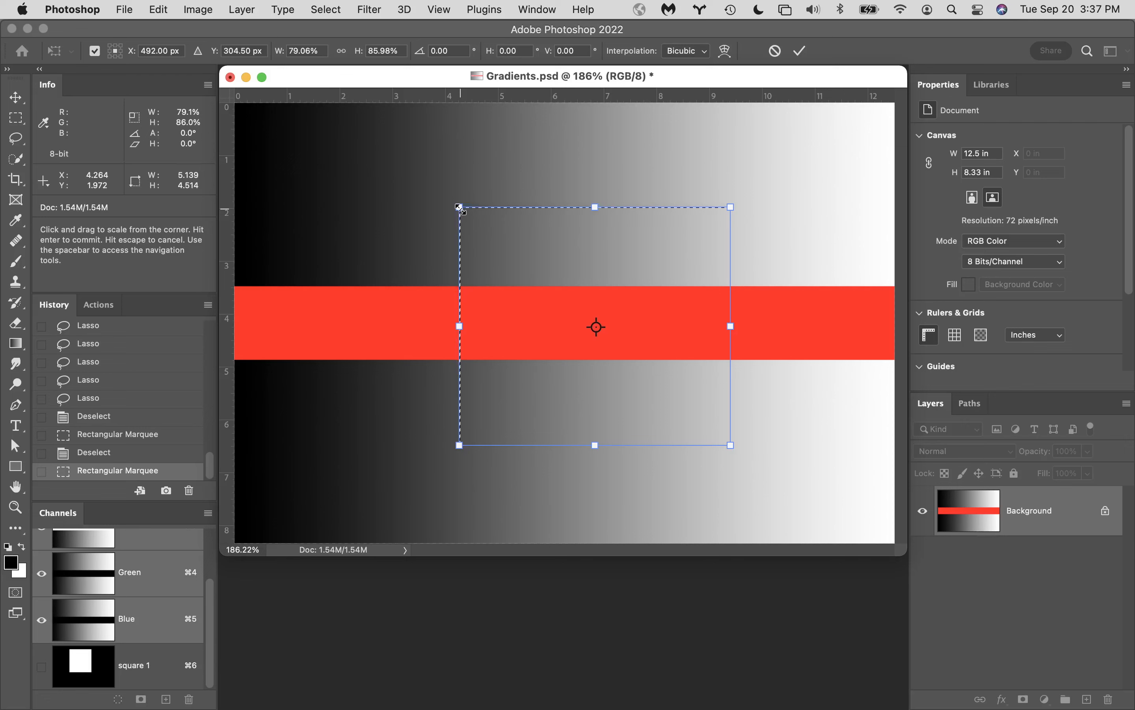
pyautogui.moveTo(432, 173); pyautogui.dragTo(574, 128)
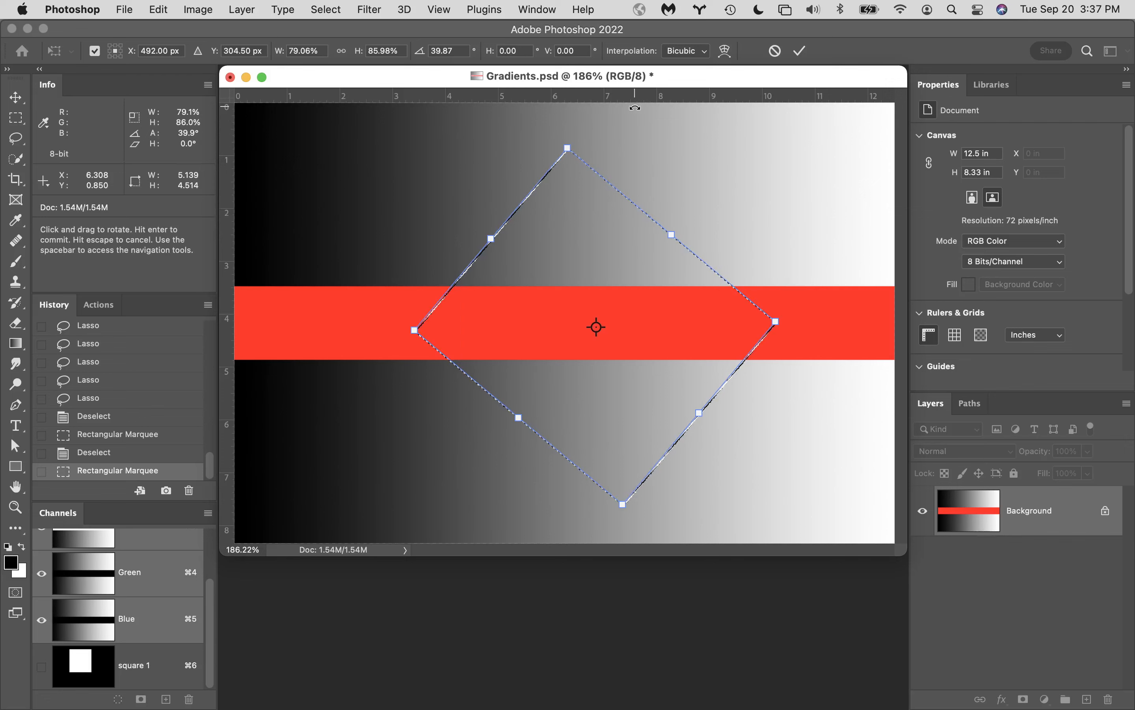
# Warp the two sides of the rotated selection facing the lighter gradient into curves, commit the transform, and deselect
pyautogui.click(725, 52)
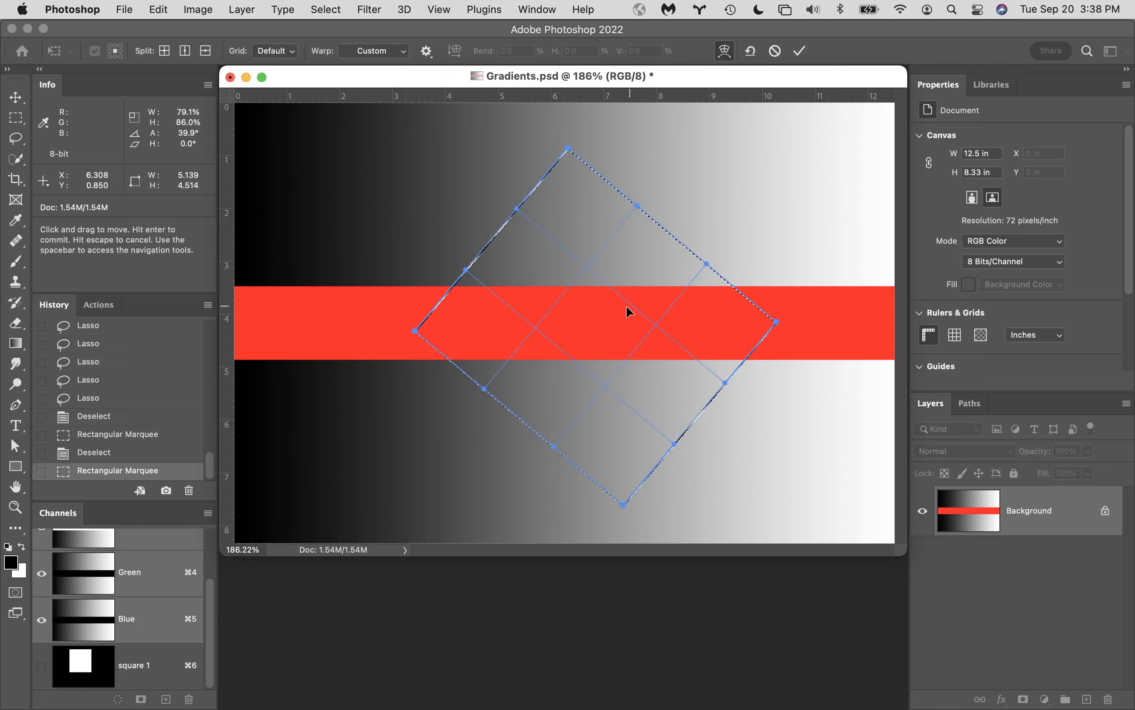
pyautogui.moveTo(639, 206); pyautogui.dragTo(572, 271)
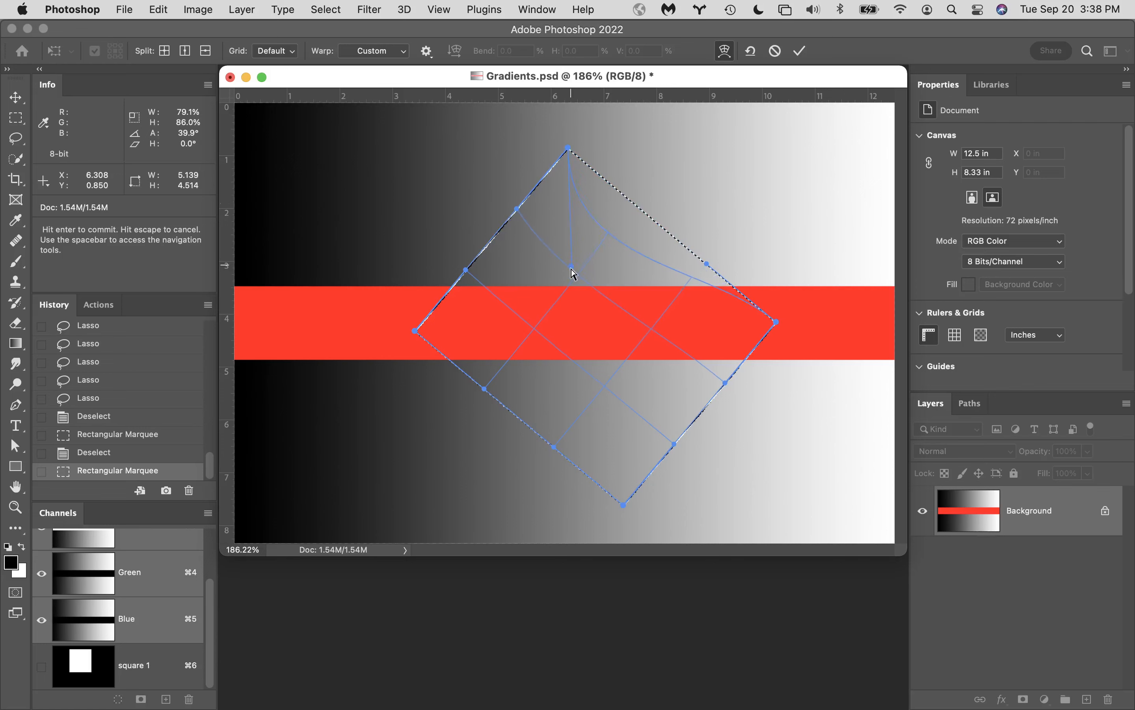
pyautogui.moveTo(710, 269); pyautogui.dragTo(792, 177)
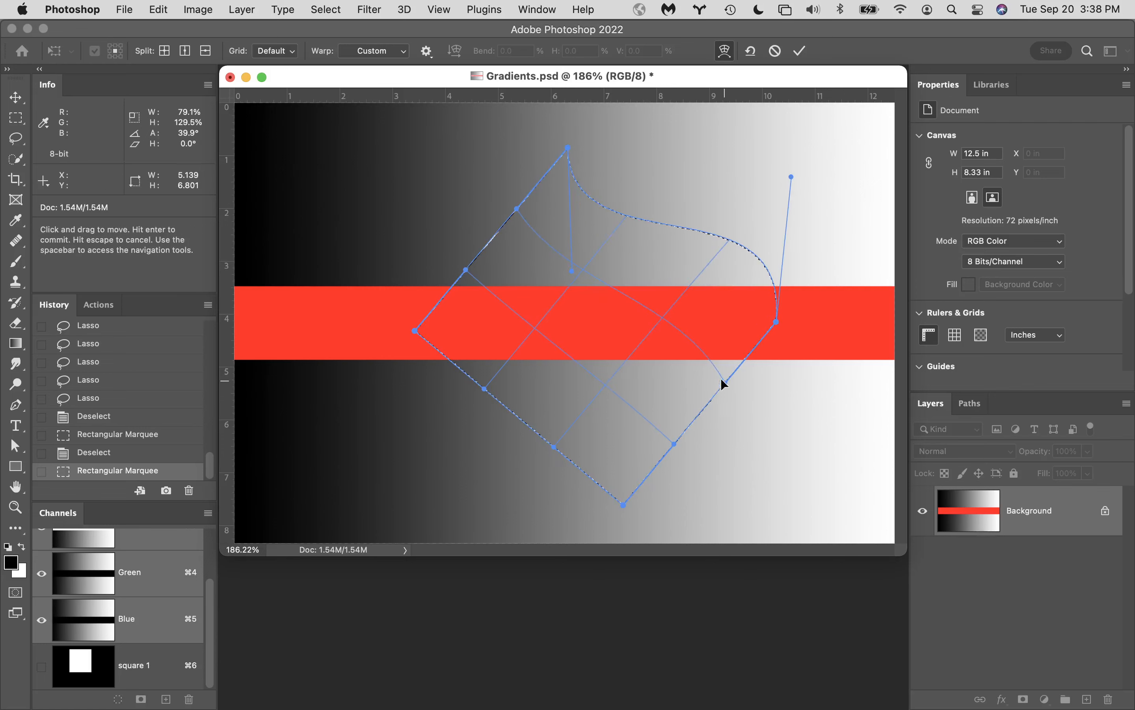
pyautogui.moveTo(725, 381); pyautogui.dragTo(508, 361)
pyautogui.click(804, 55)
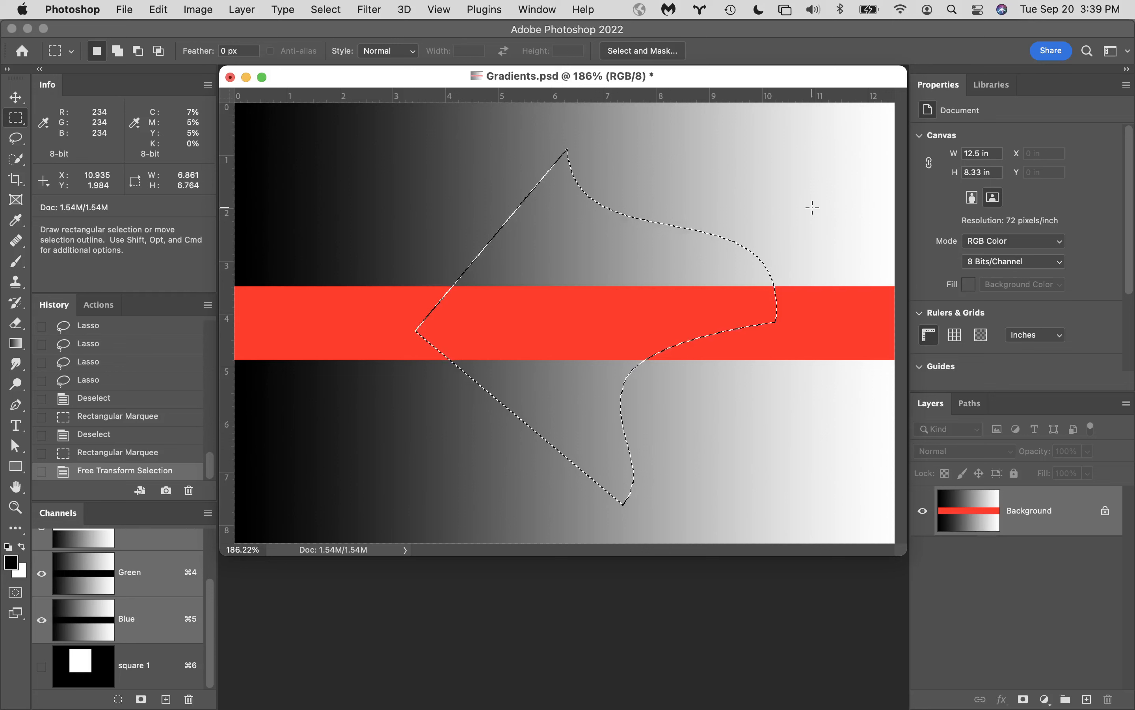
pyautogui.click(810, 210)
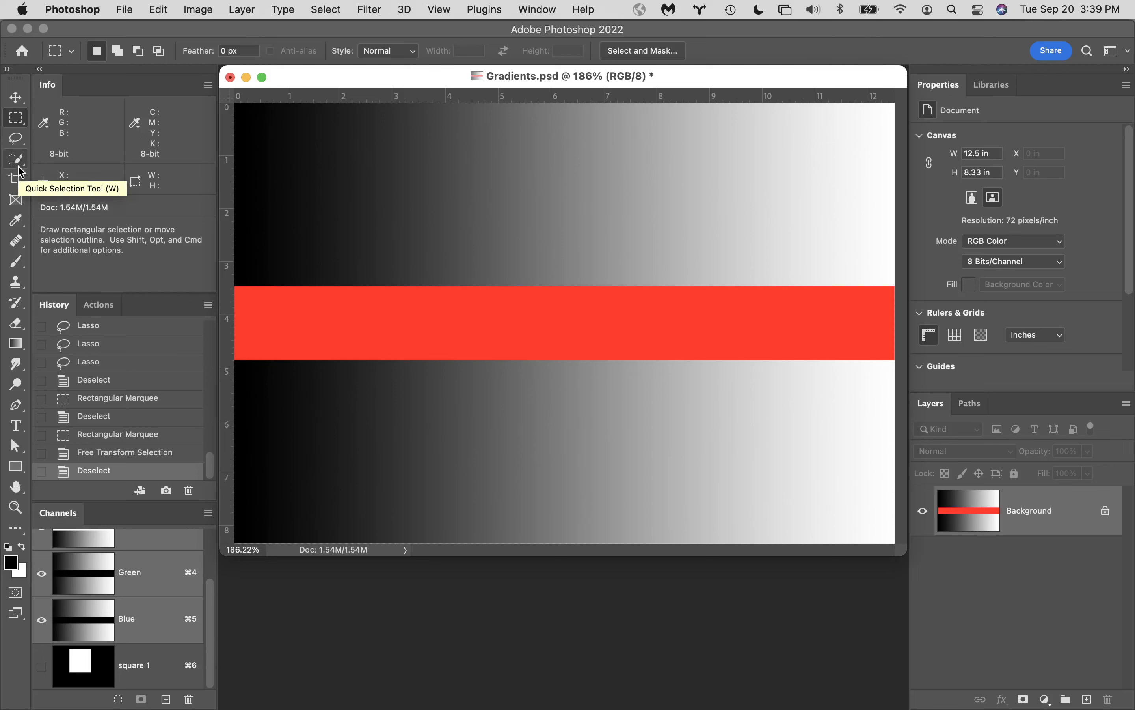
# Outline a freeform area from the upper gradient down to the red bar with the Lasso tool, and deselect it
pyautogui.click(16, 138)
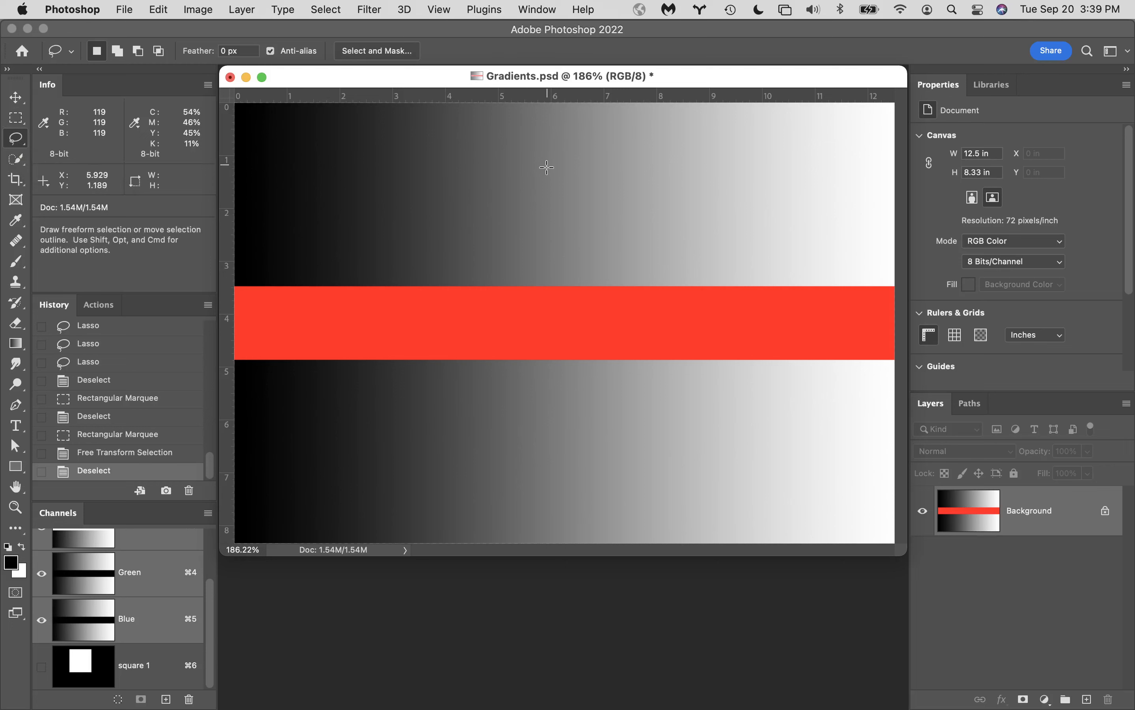
pyautogui.moveTo(547, 168)
pyautogui.mouseDown()
pyautogui.moveTo(581, 354)
pyautogui.moveTo(582, 311)
pyautogui.mouseUp()
pyautogui.click(581, 310)
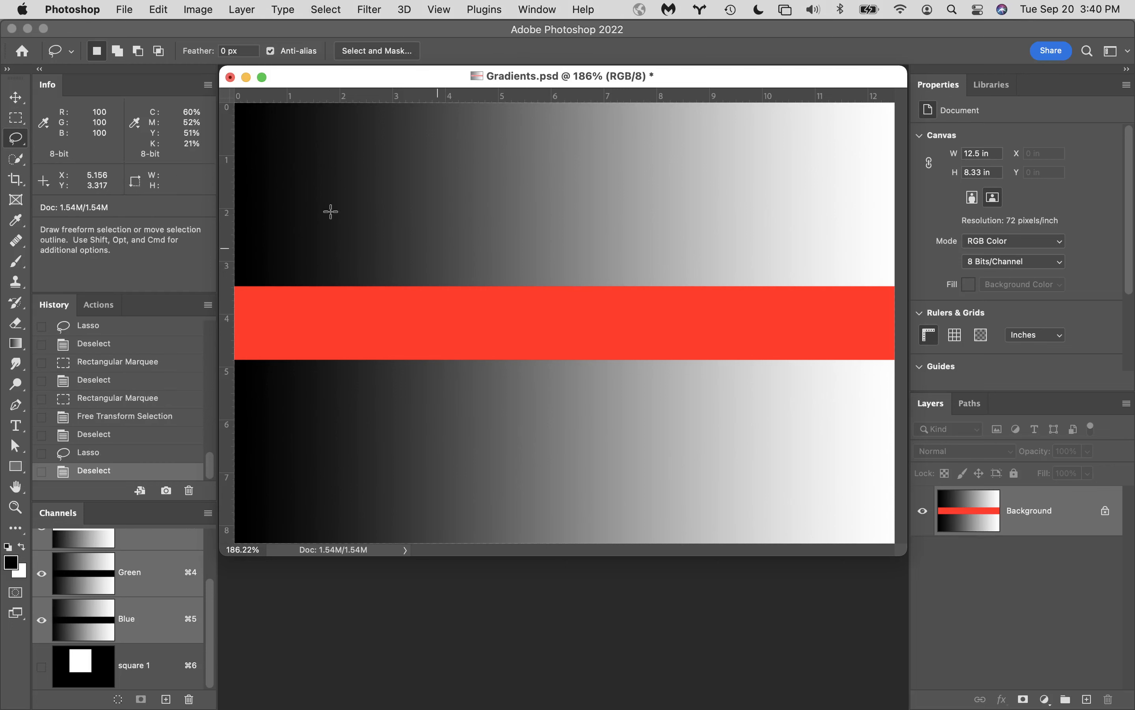
# Outline a straight-sided, nine-point selection about 9.33 × 5.72 in across the red bar with the Polygonal Lasso tool
pyautogui.click(28, 148)
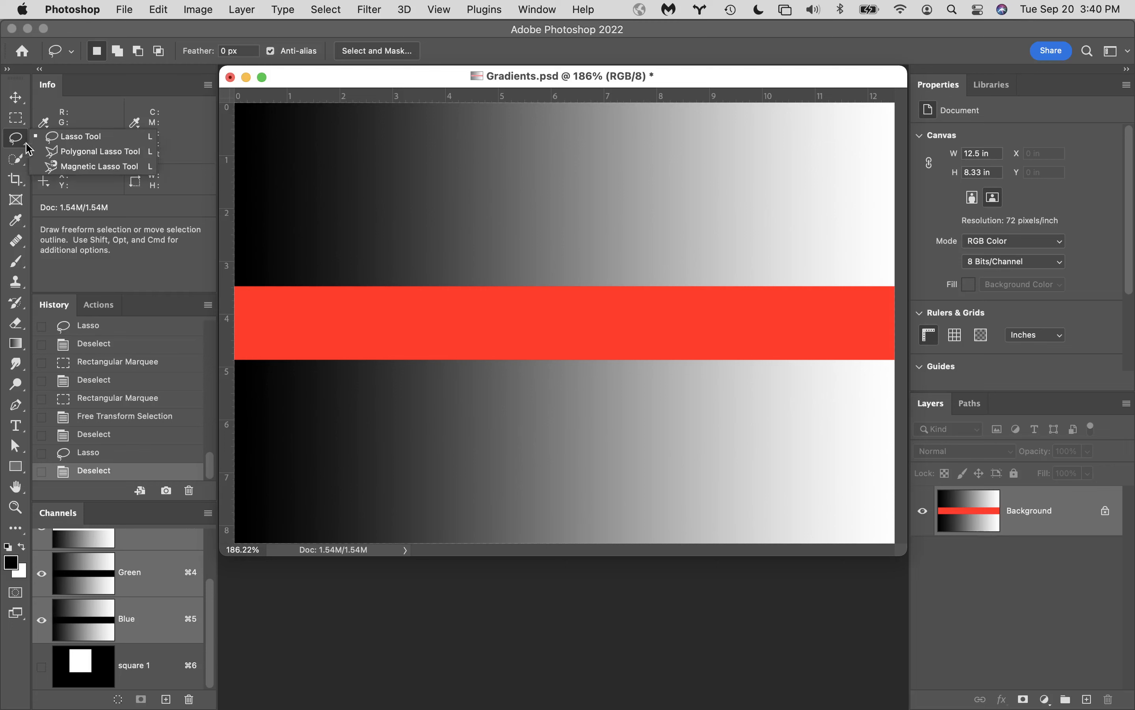
pyautogui.click(81, 157)
pyautogui.click(304, 383)
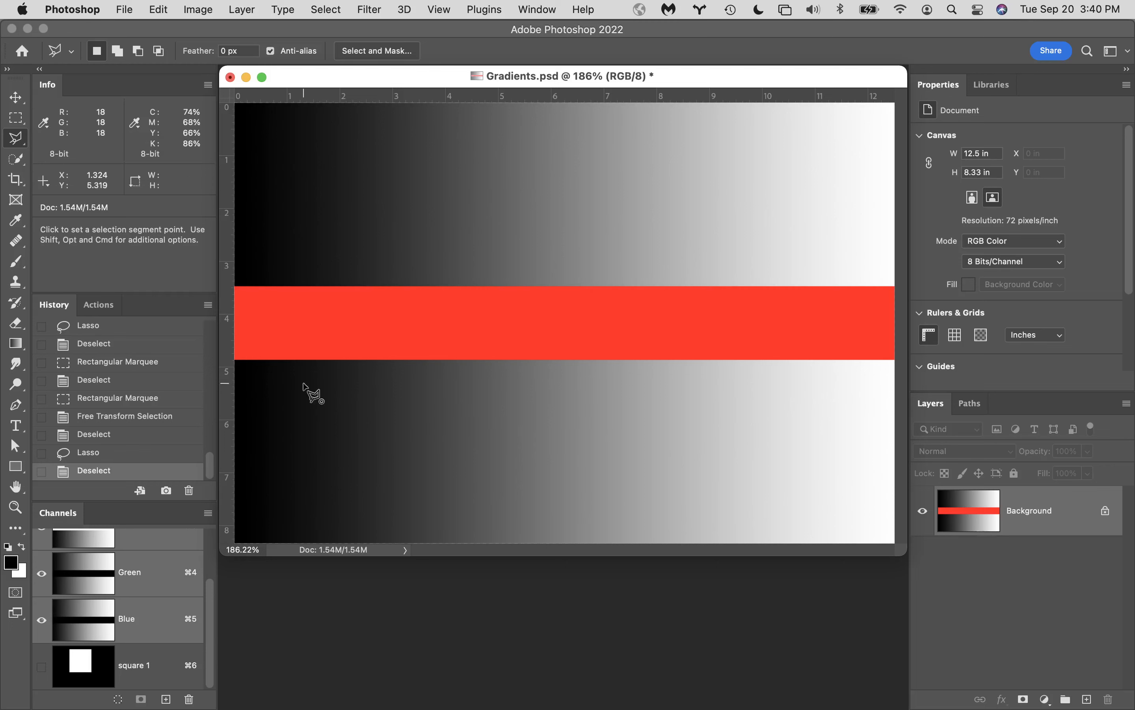
pyautogui.click(503, 192)
pyautogui.click(736, 156)
pyautogui.click(797, 311)
pyautogui.click(797, 456)
pyautogui.click(652, 458)
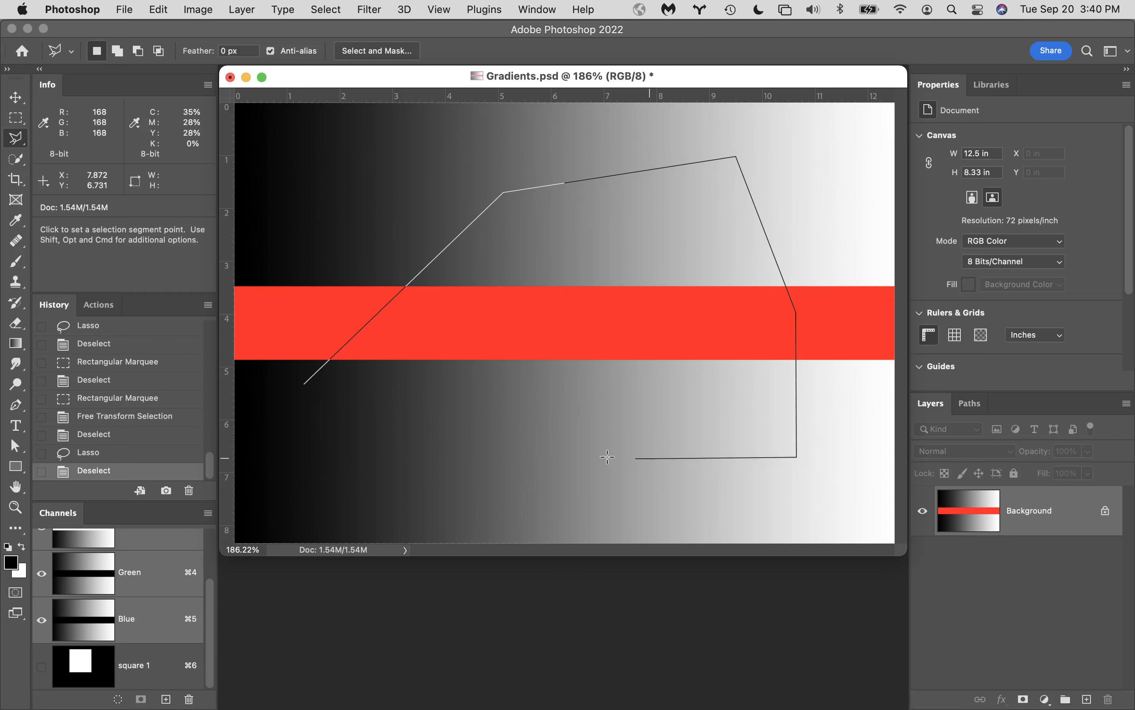
pyautogui.click(483, 434)
pyautogui.click(523, 325)
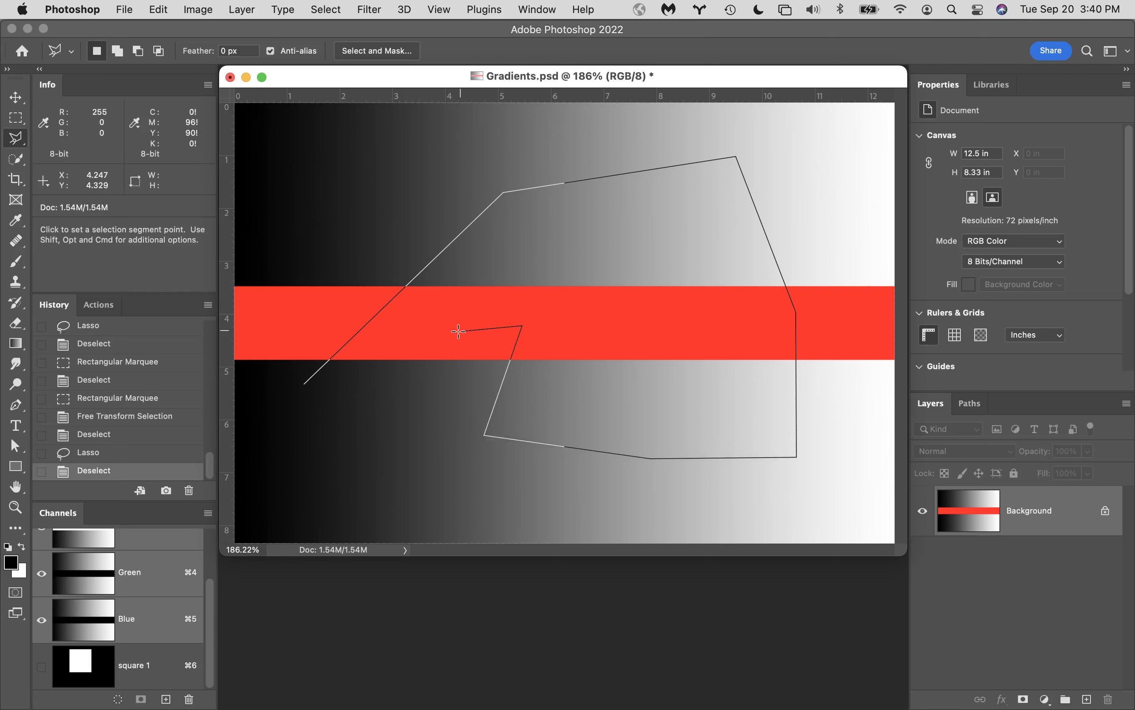
pyautogui.doubleClick(429, 399)
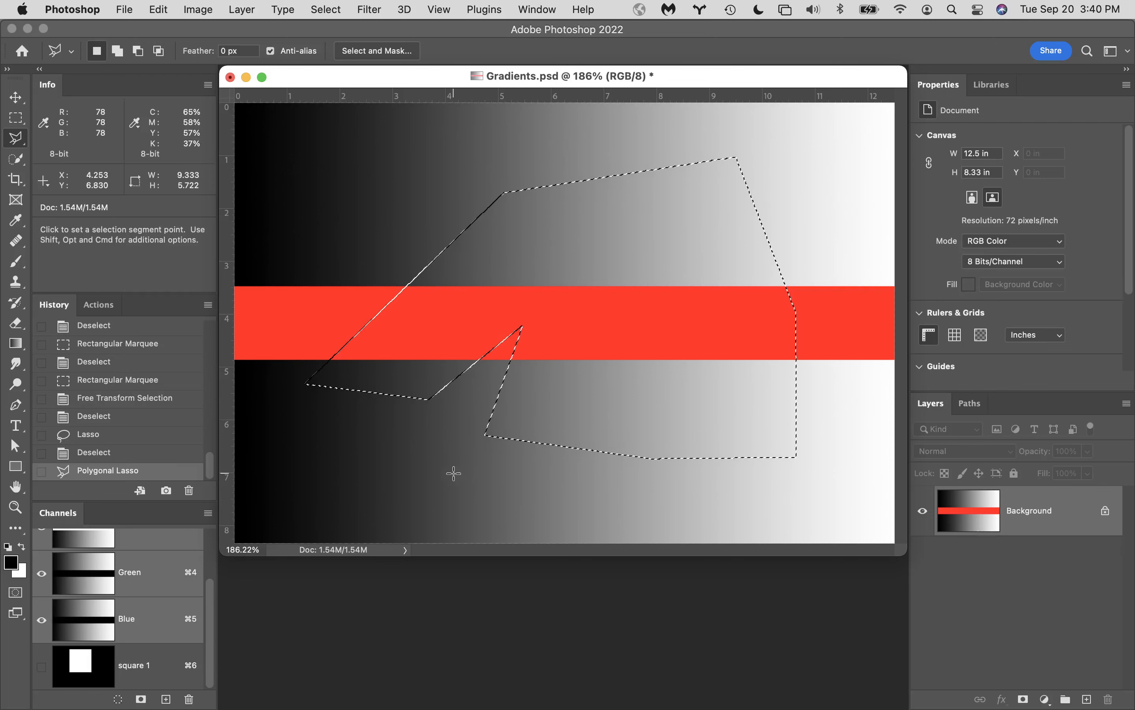
# Replace the polygonal selection with a five-cornered one about 8.46 × 5.54 in, closed at its starting point, and deselect
pyautogui.click(426, 187)
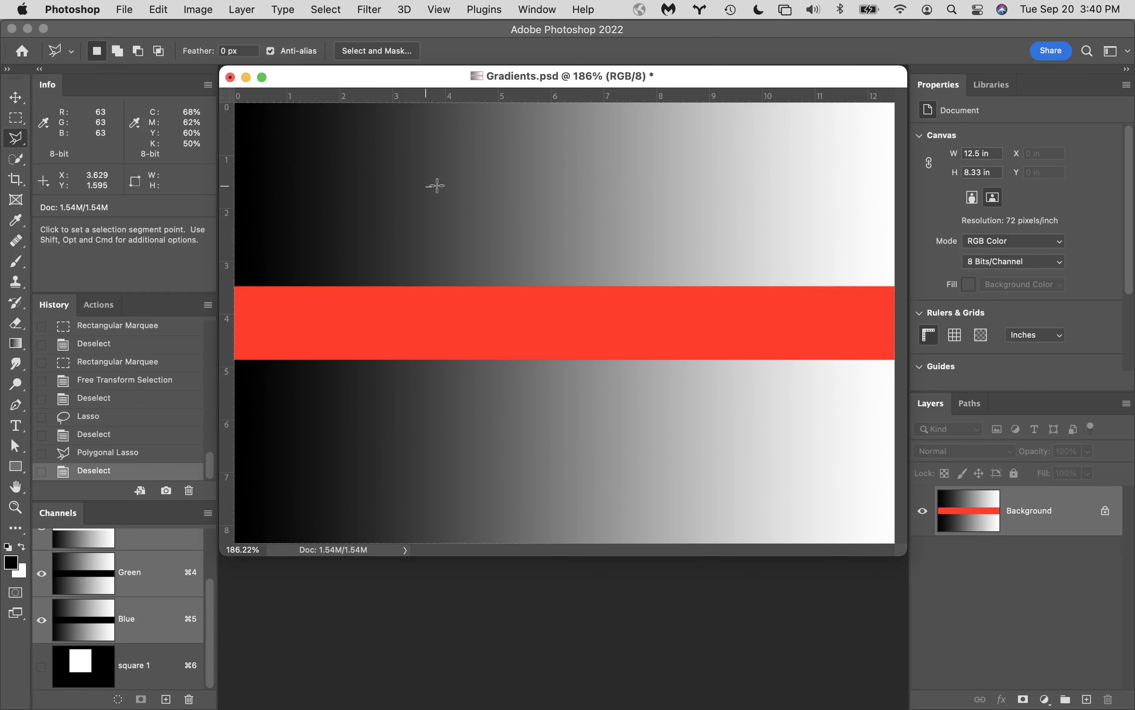
pyautogui.click(814, 224)
pyautogui.click(769, 448)
pyautogui.click(484, 477)
pyautogui.click(368, 362)
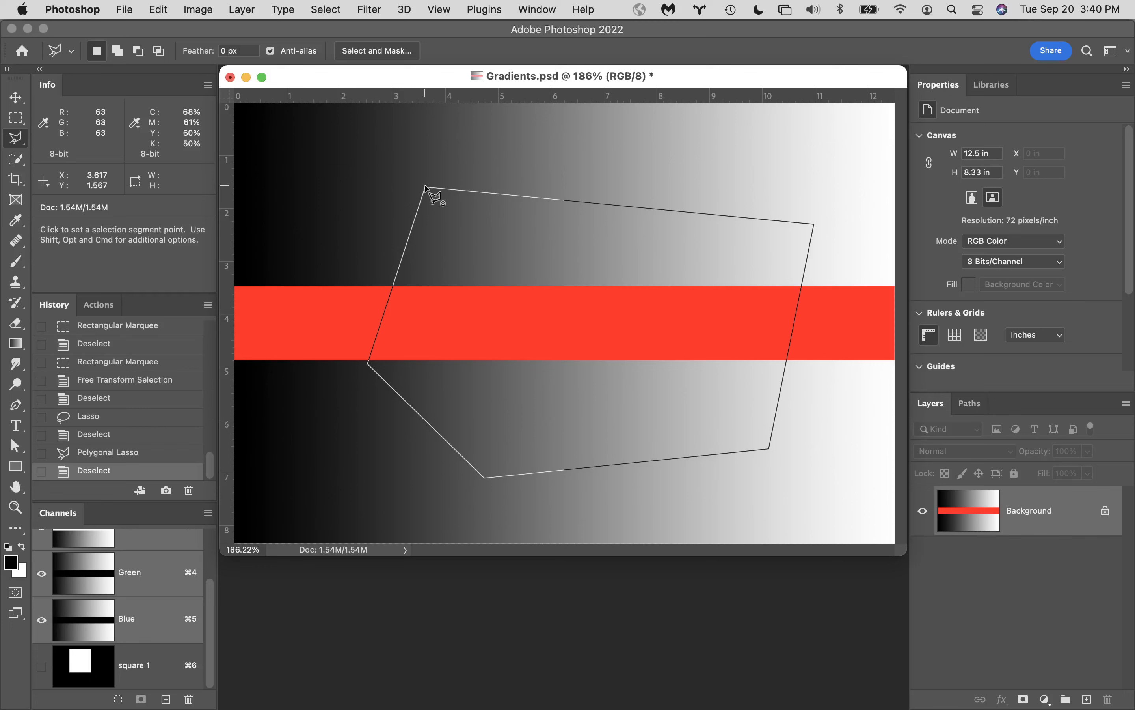
pyautogui.click(426, 188)
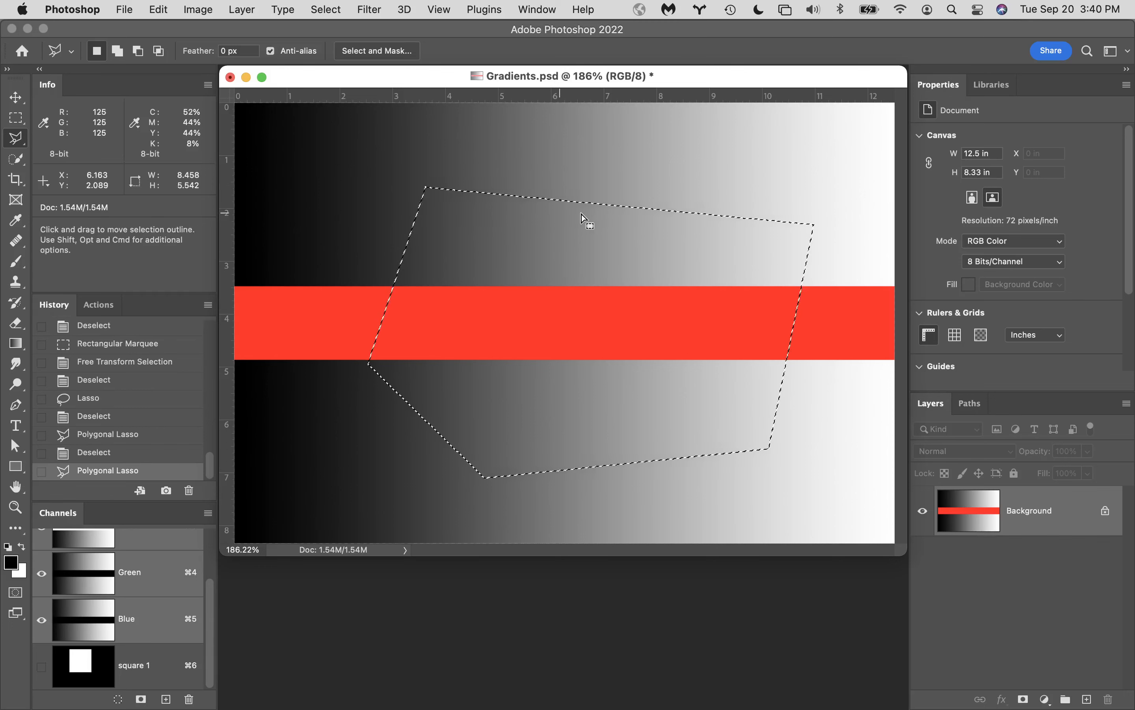
pyautogui.press('super+d')
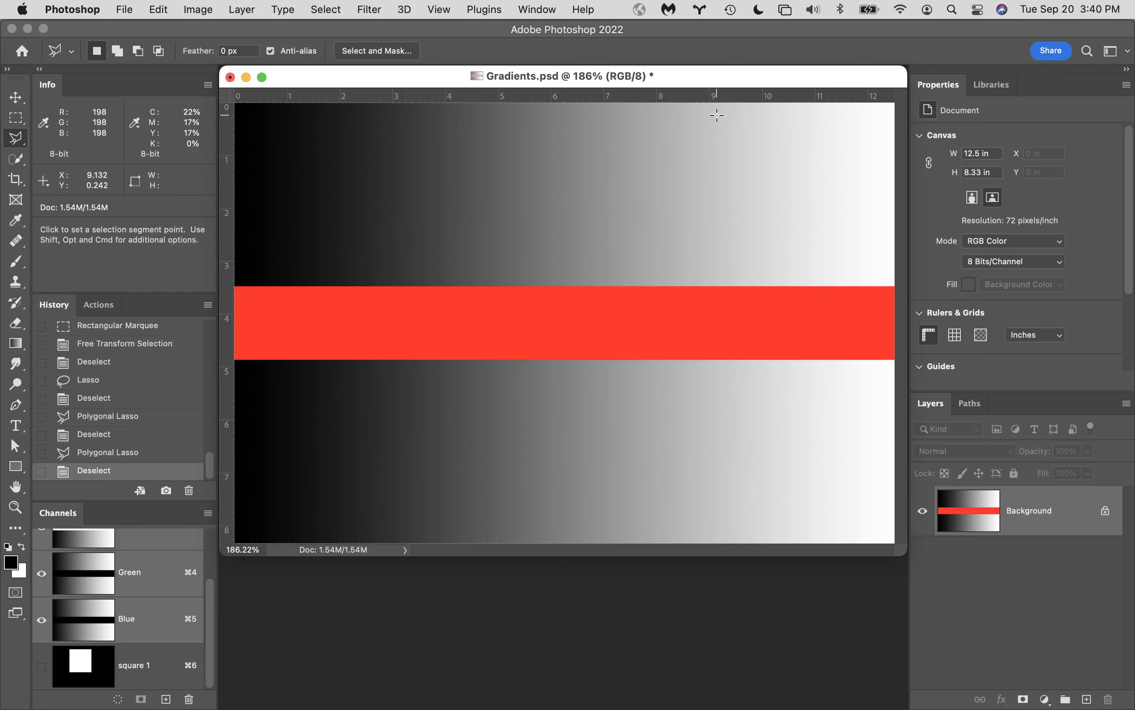
# Trace the red bar's edges and a loop in the lower gradient with the Magnetic Lasso, about 8.18 × 3.97 in overall, and deselect
pyautogui.rightClick(21, 146)
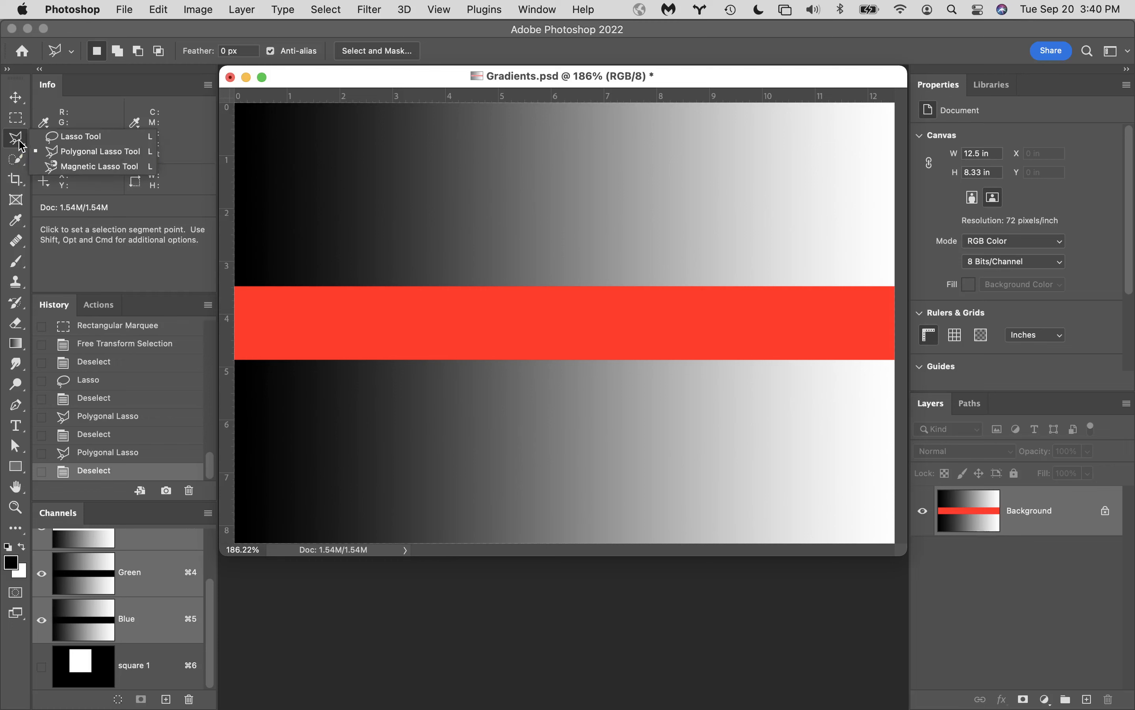
pyautogui.click(73, 165)
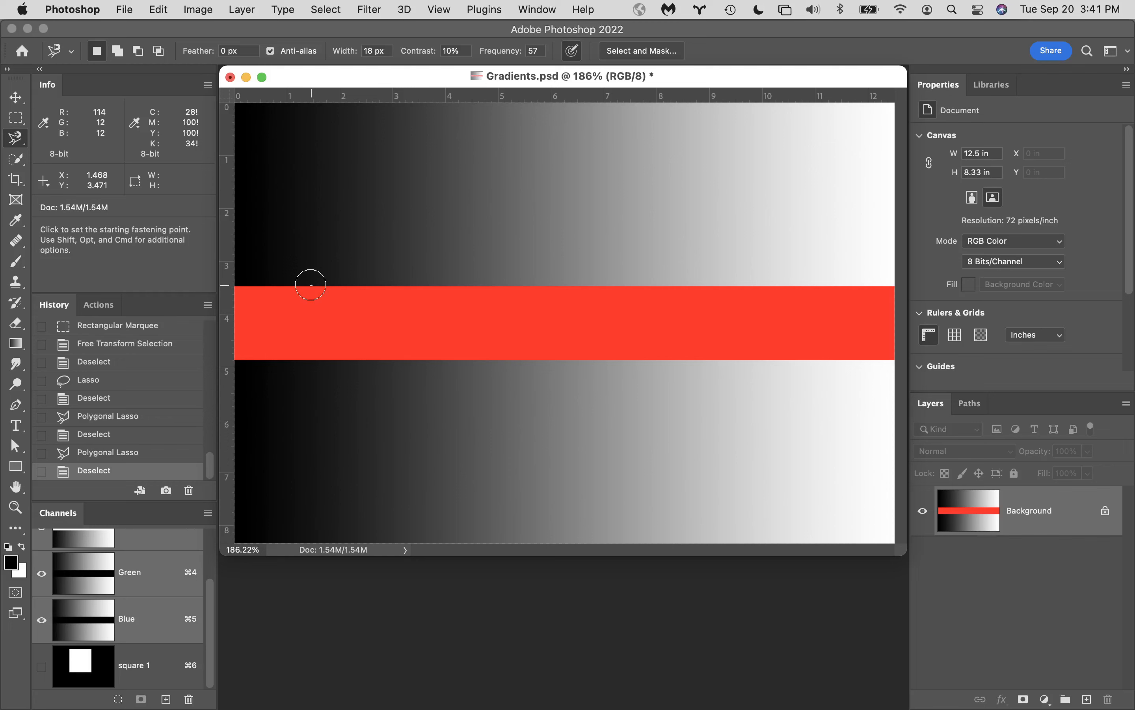
pyautogui.click(311, 285)
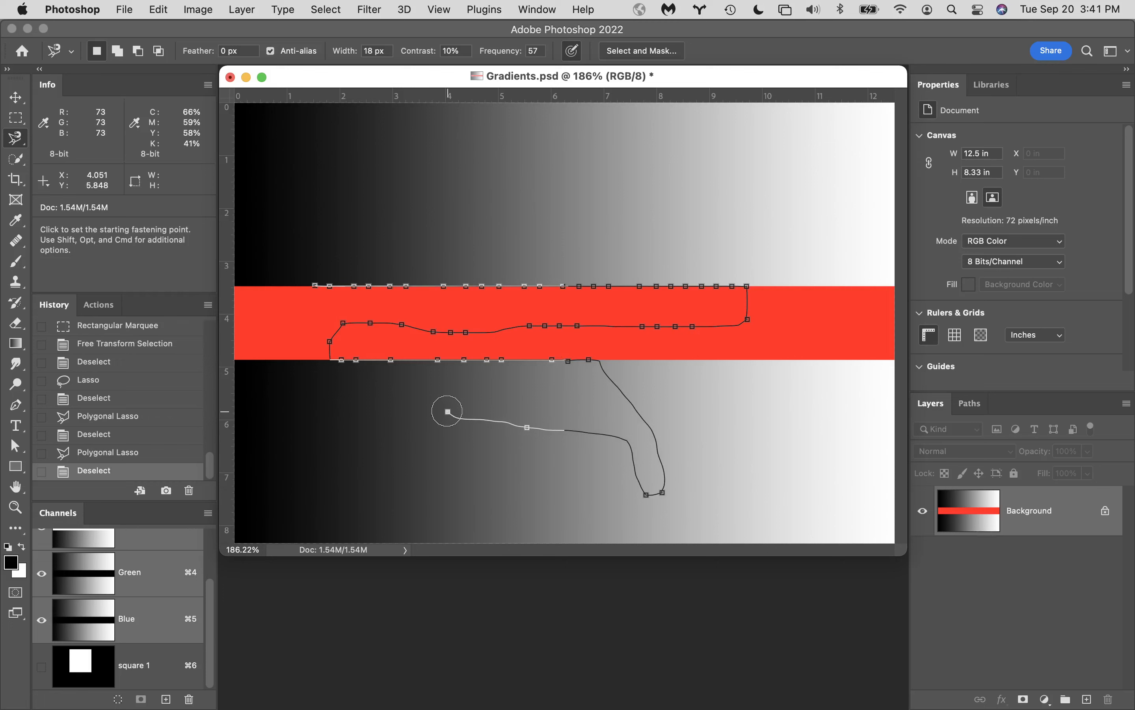
pyautogui.doubleClick(447, 411)
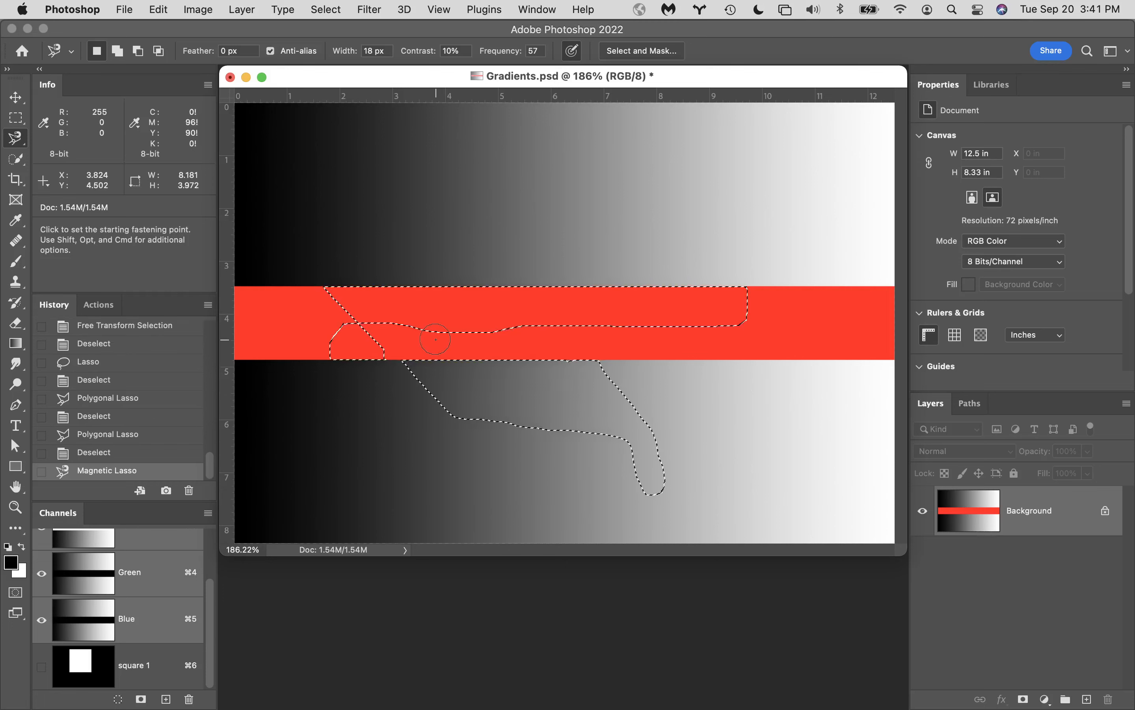
pyautogui.press('super+d')
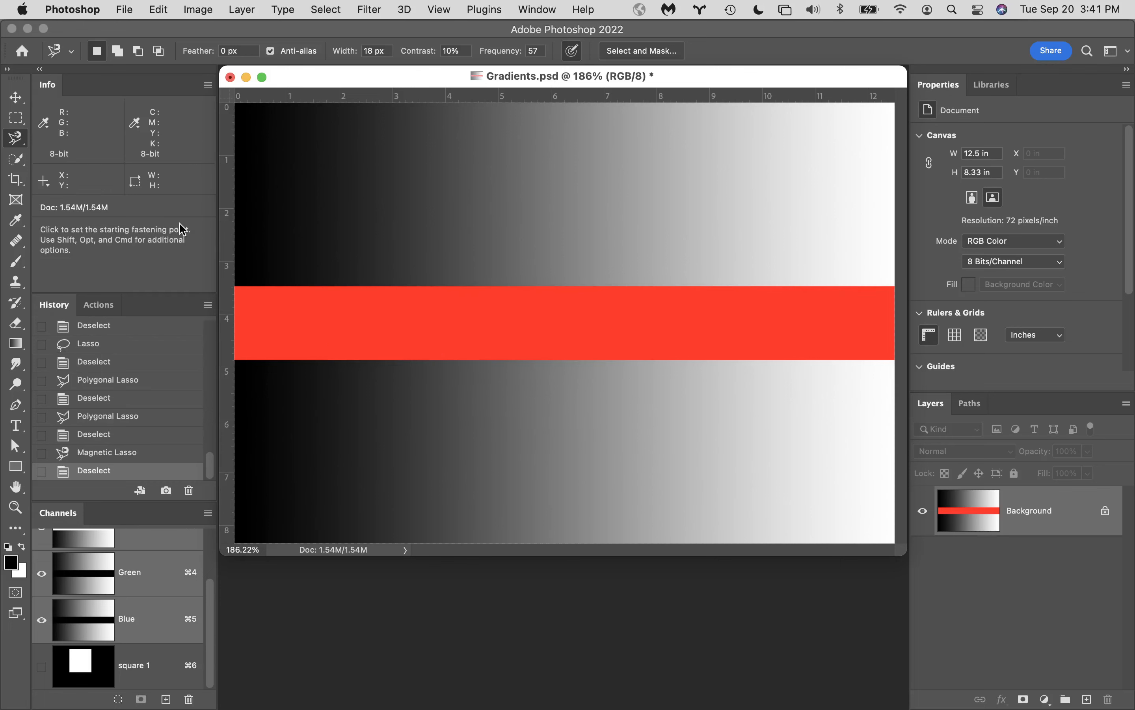
# Make the standard freeform Lasso tool the active variant in the lasso group
pyautogui.click(17, 159)
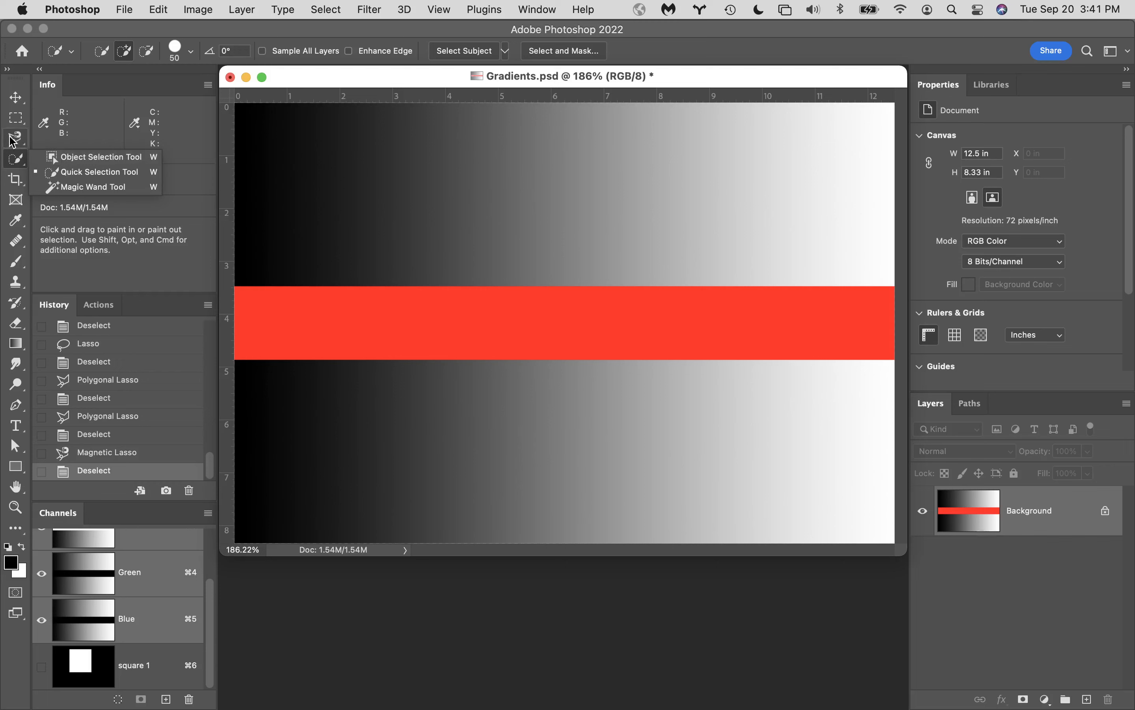
pyautogui.click(15, 137)
pyautogui.click(71, 139)
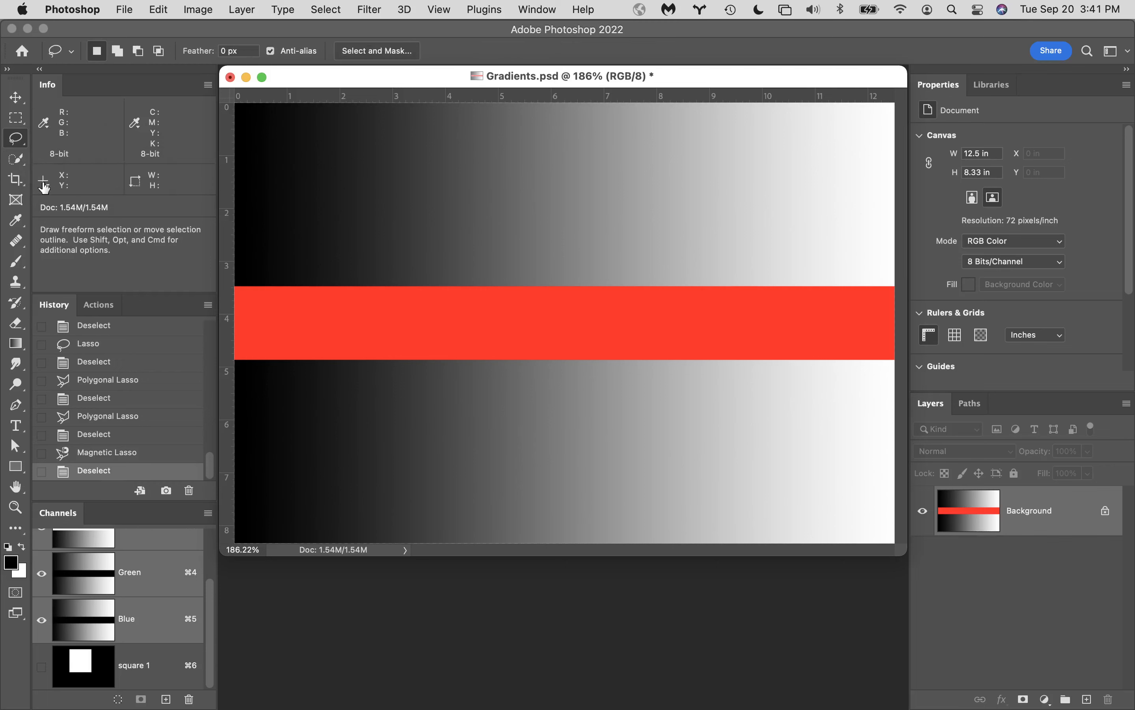
# Select the red bar with the Magic Wand using a 3 by 3 Average sample size, and deselect it
pyautogui.click(17, 162)
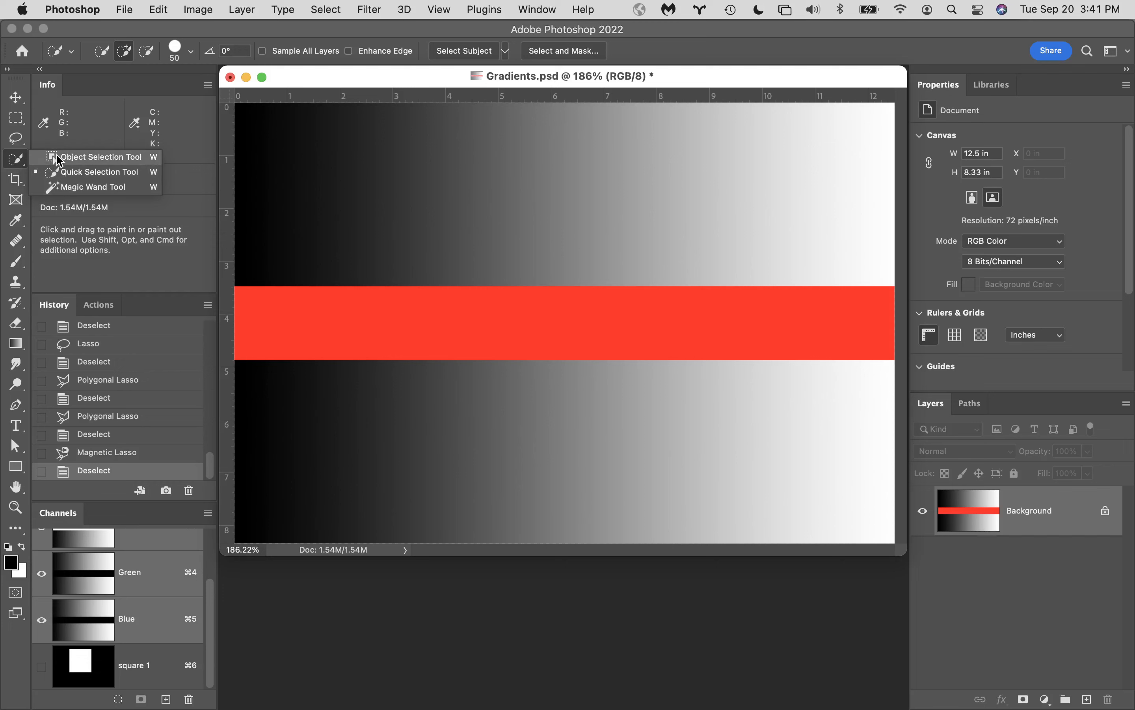
pyautogui.click(107, 188)
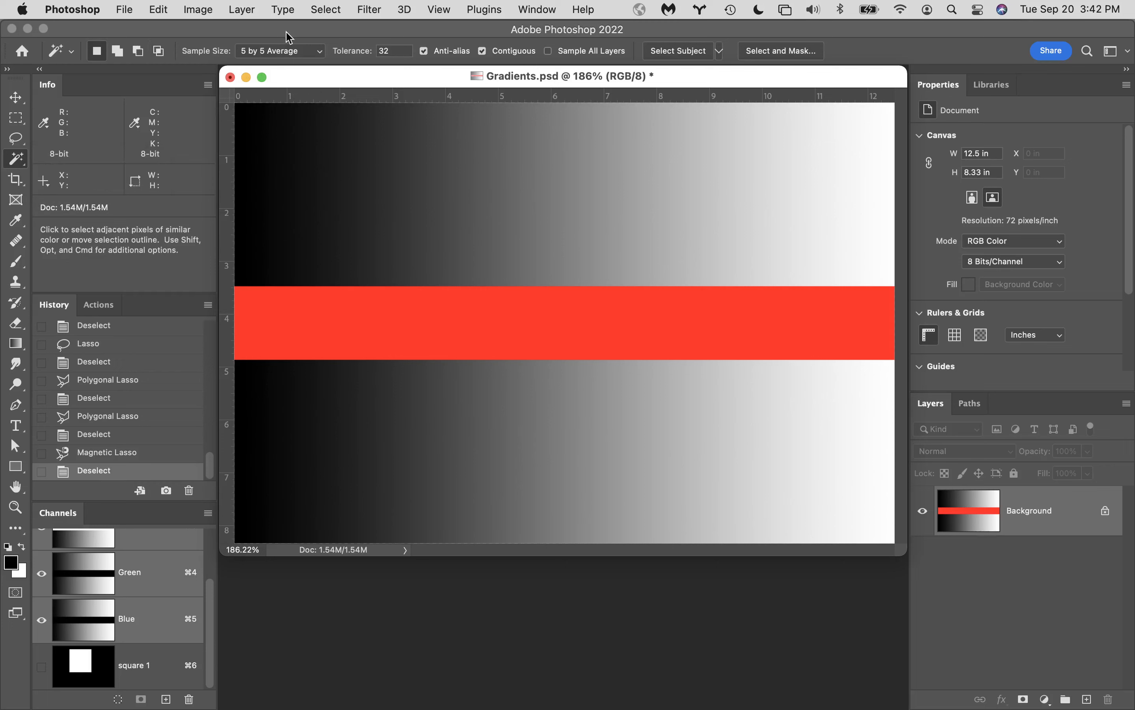
pyautogui.click(315, 56)
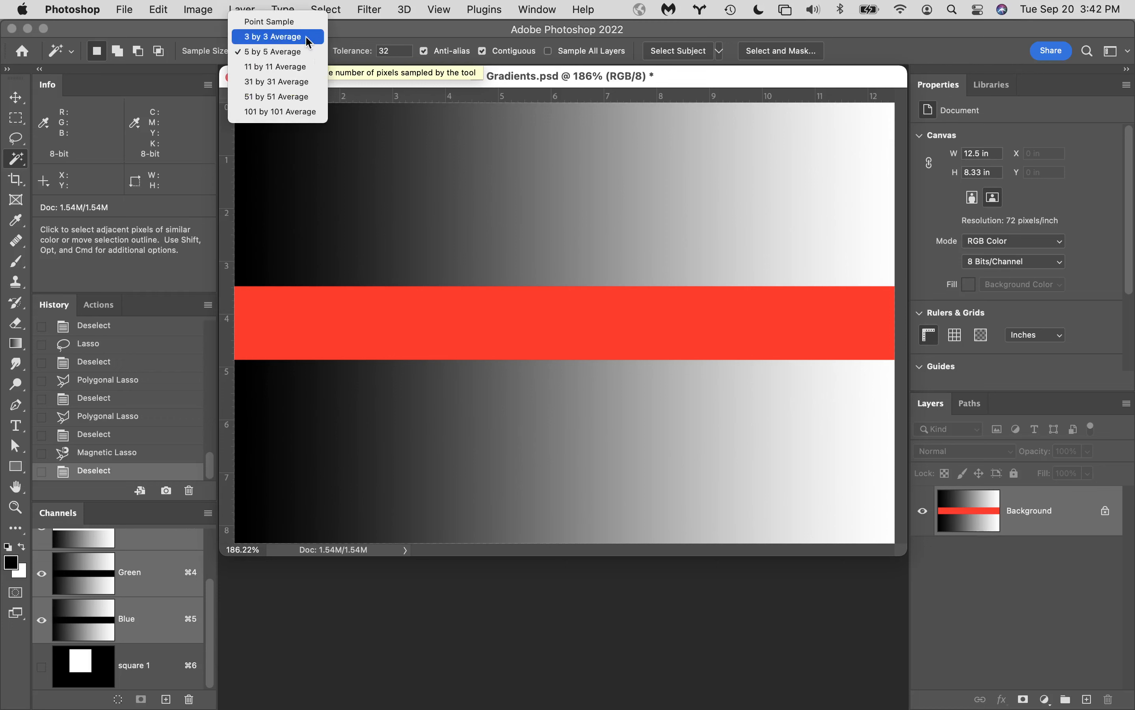
pyautogui.click(305, 36)
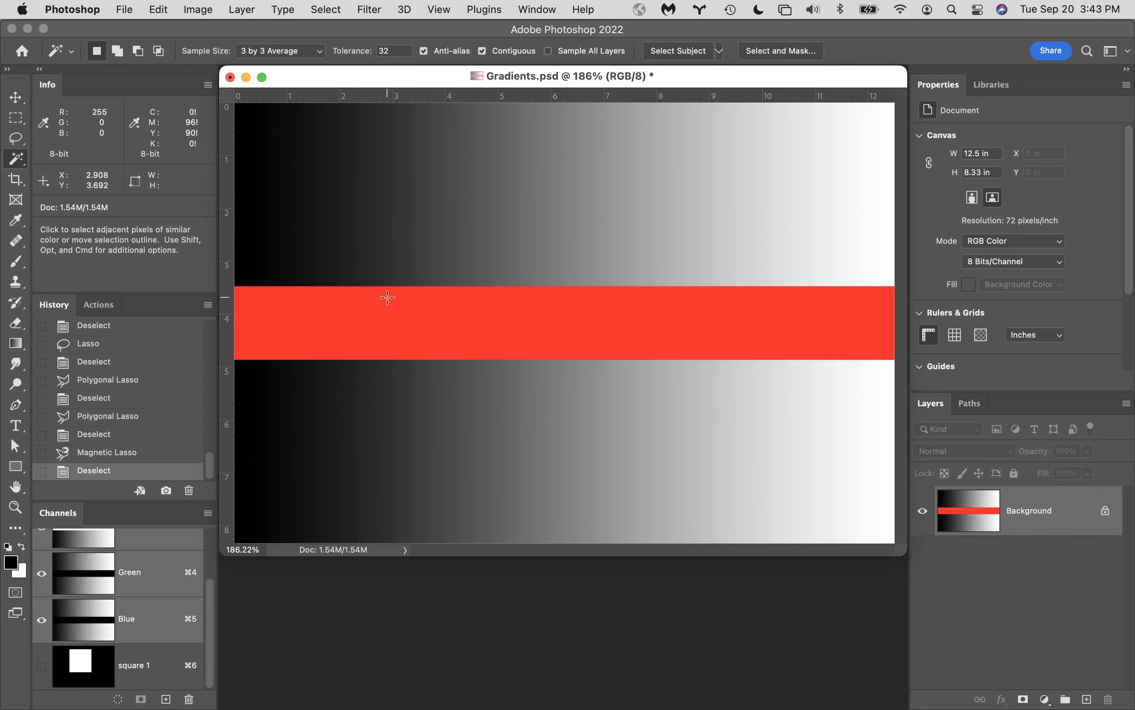
pyautogui.click(272, 306)
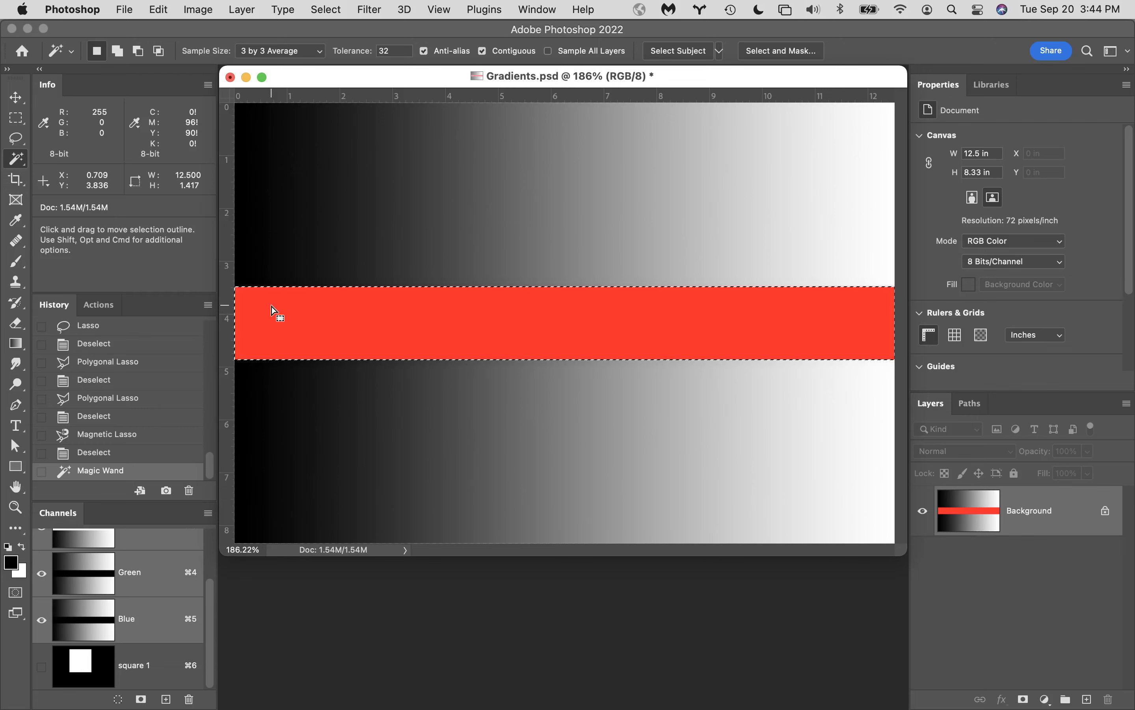
pyautogui.press('super+d')
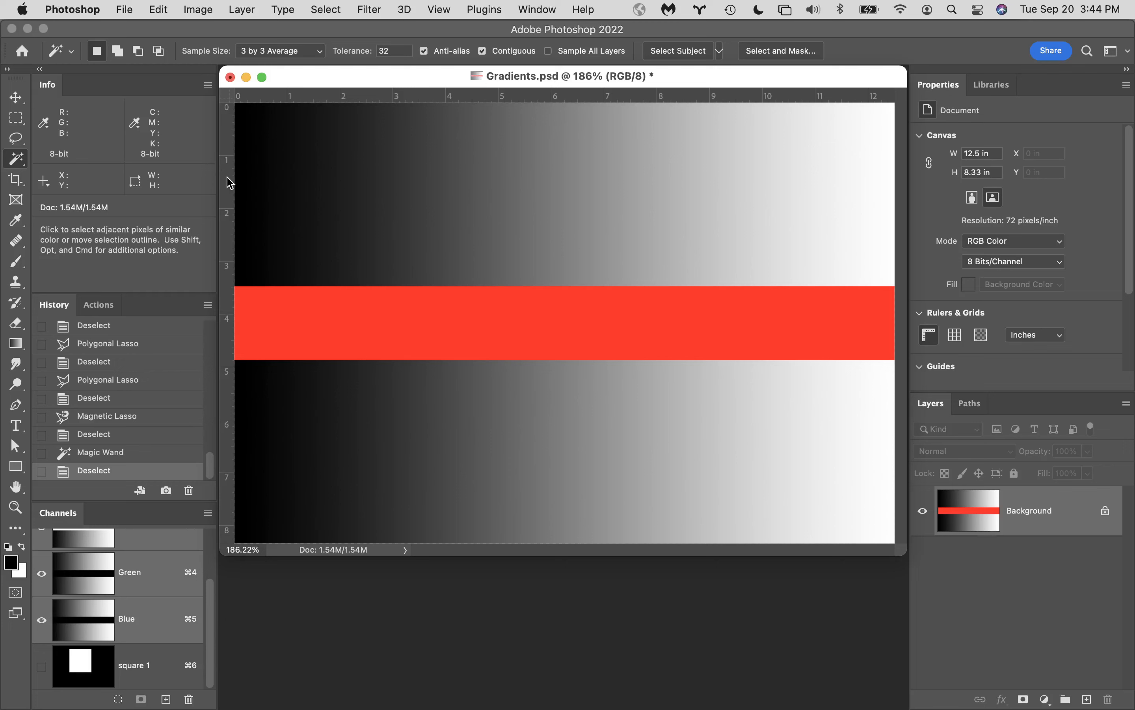
# Check the image's width and height in pixels in Image Size with Resample on, and cancel the dialog
pyautogui.moveTo(230, 182); pyautogui.dragTo(224, 155)
pyautogui.click(199, 9)
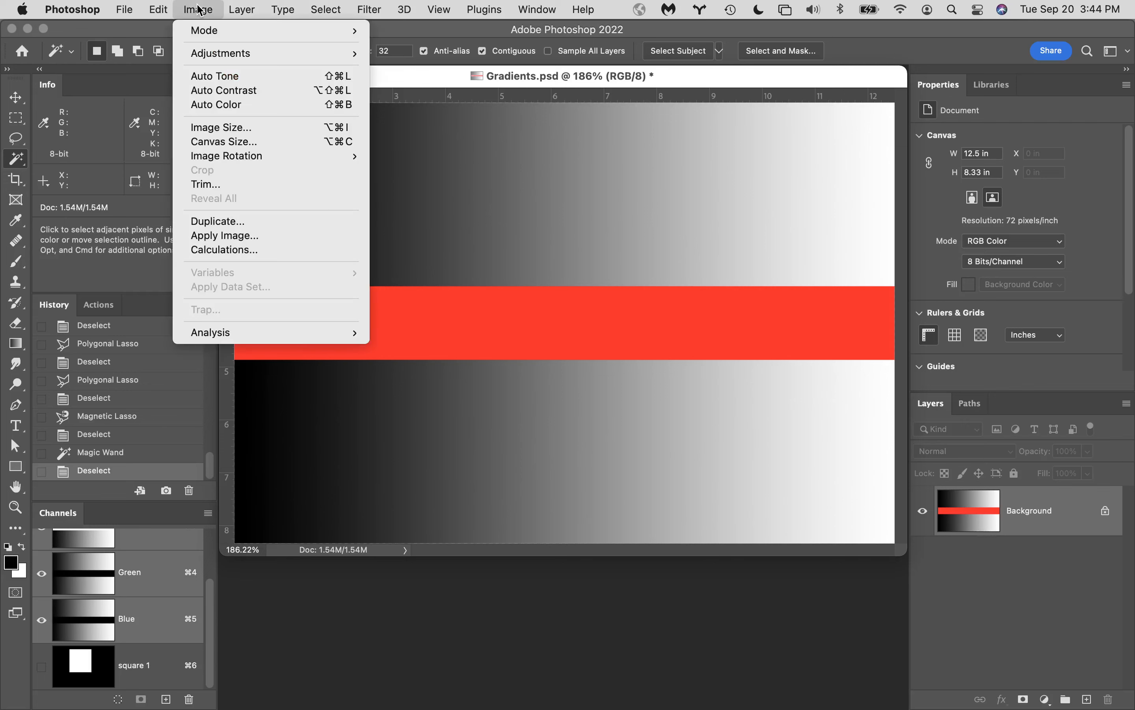
pyautogui.click(229, 133)
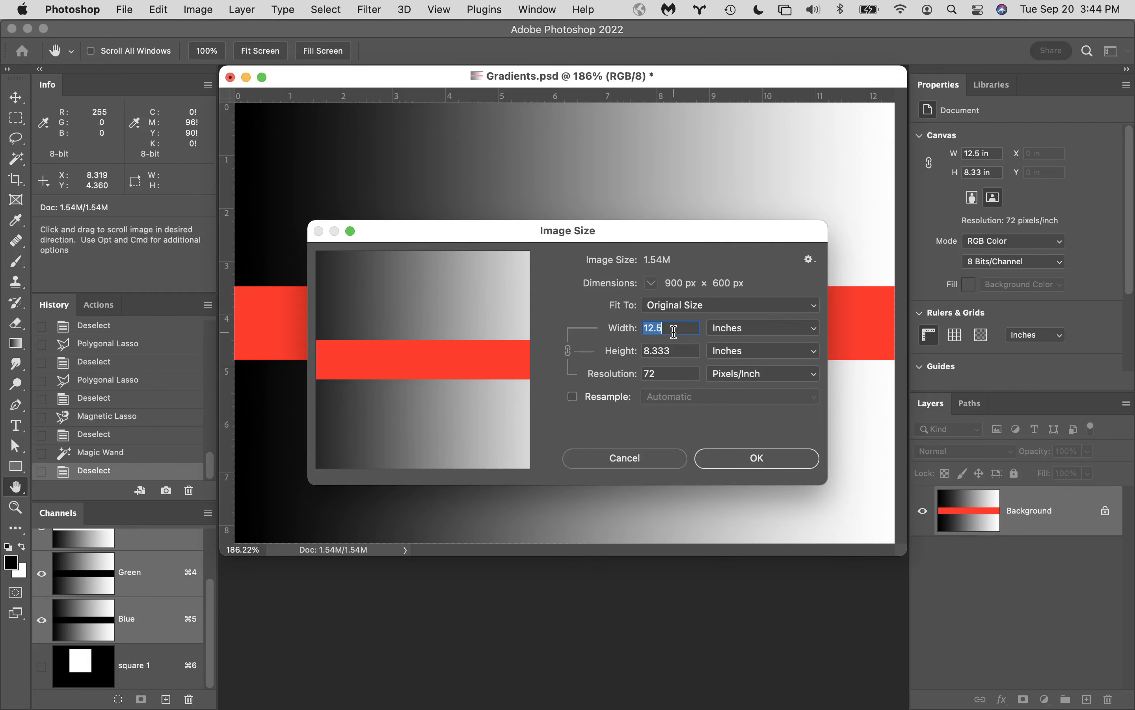
pyautogui.click(778, 330)
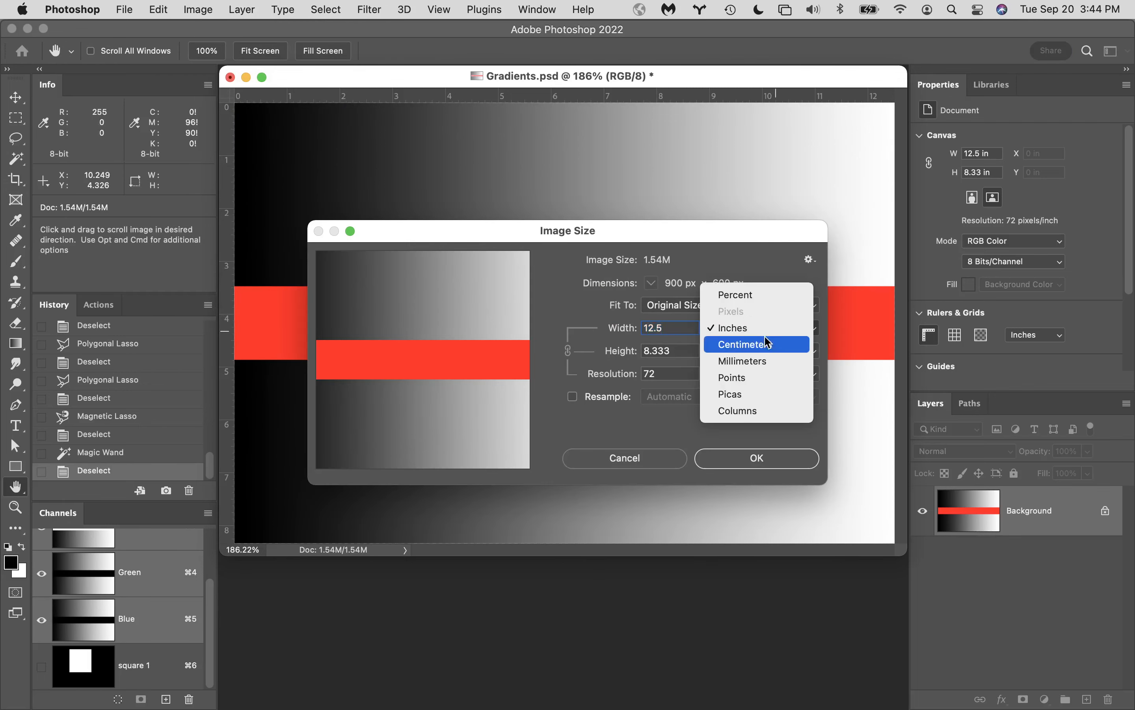
pyautogui.click(569, 414)
pyautogui.click(572, 396)
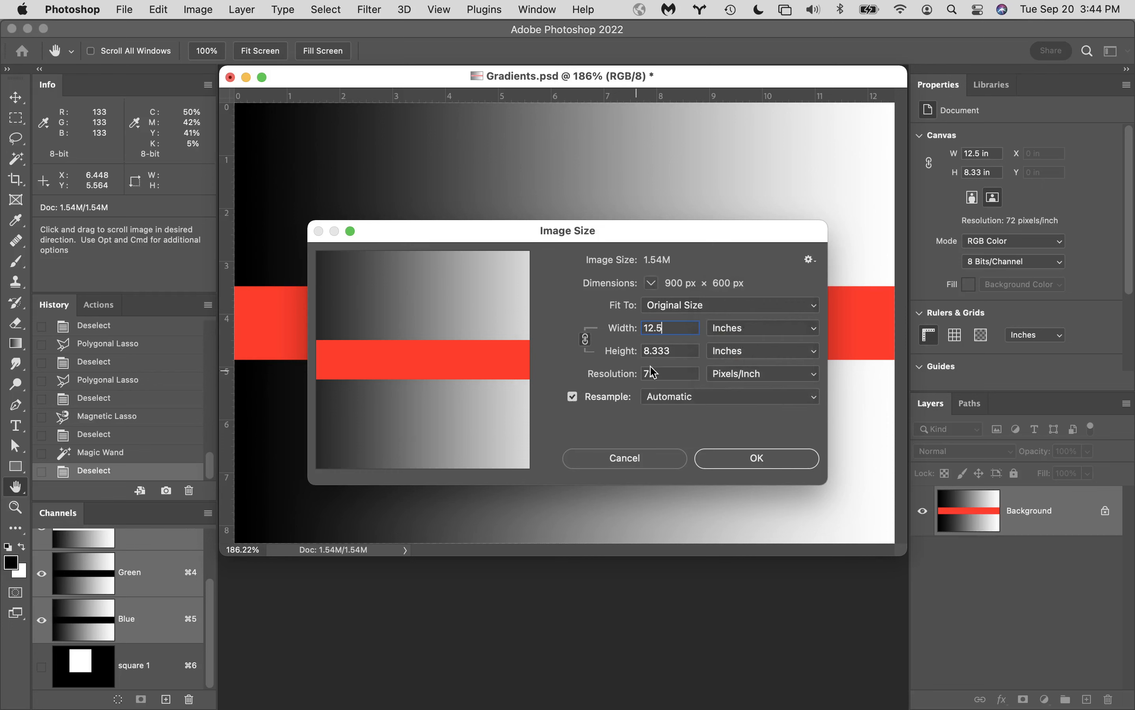
pyautogui.click(758, 332)
pyautogui.click(742, 312)
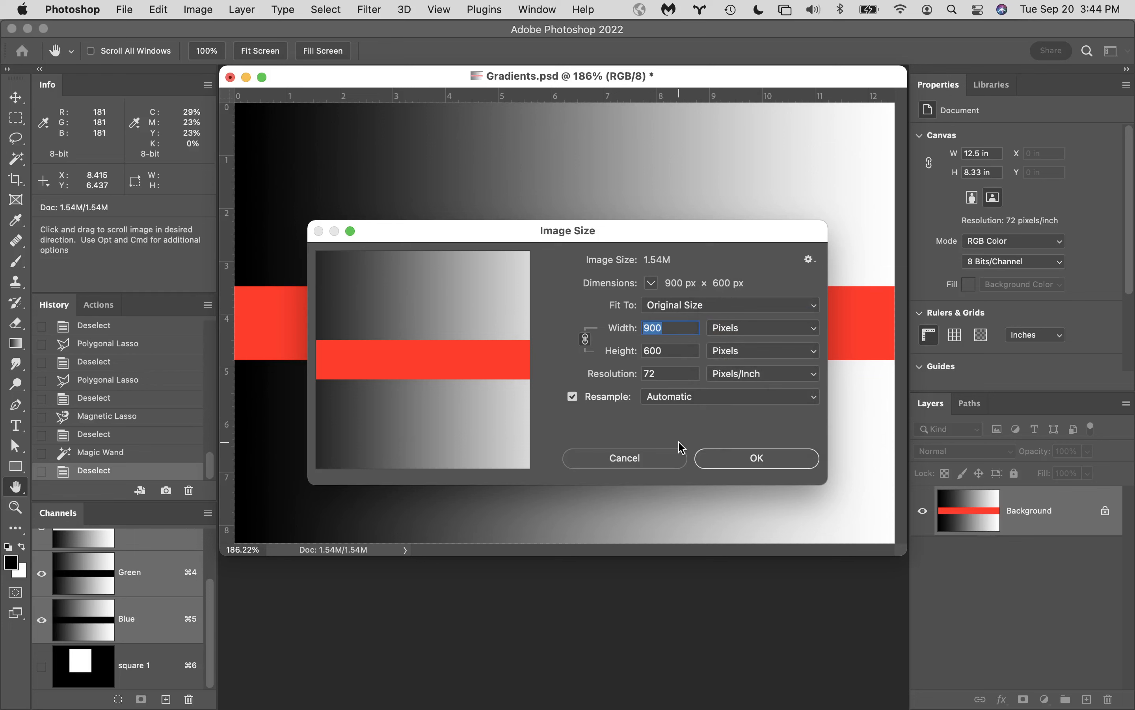
pyautogui.click(644, 458)
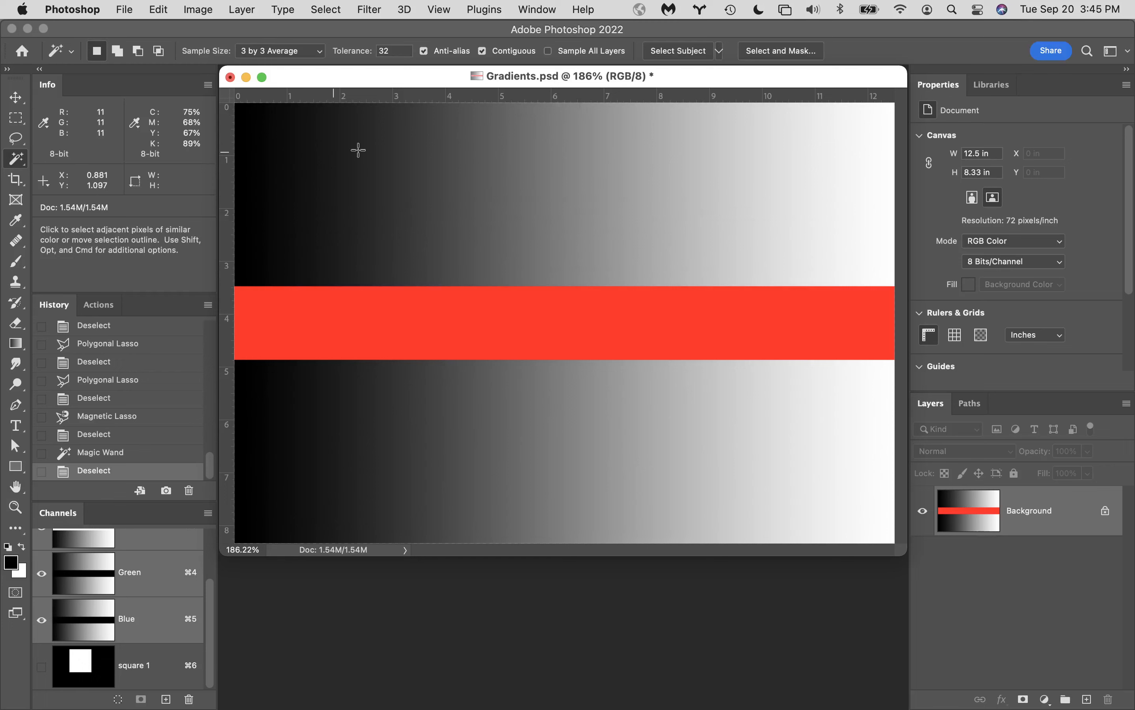
# Switch the rulers to pixels and place a vertical guide at about 450 px on the horizontal ruler
pyautogui.rightClick(576, 98)
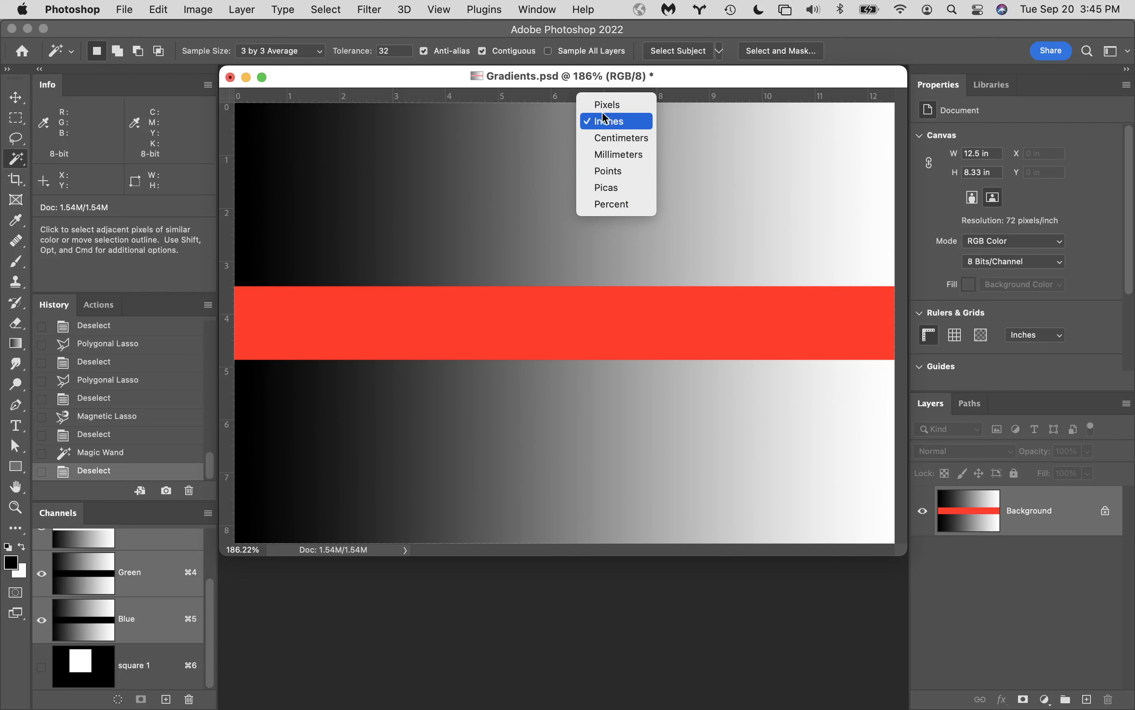
pyautogui.click(610, 105)
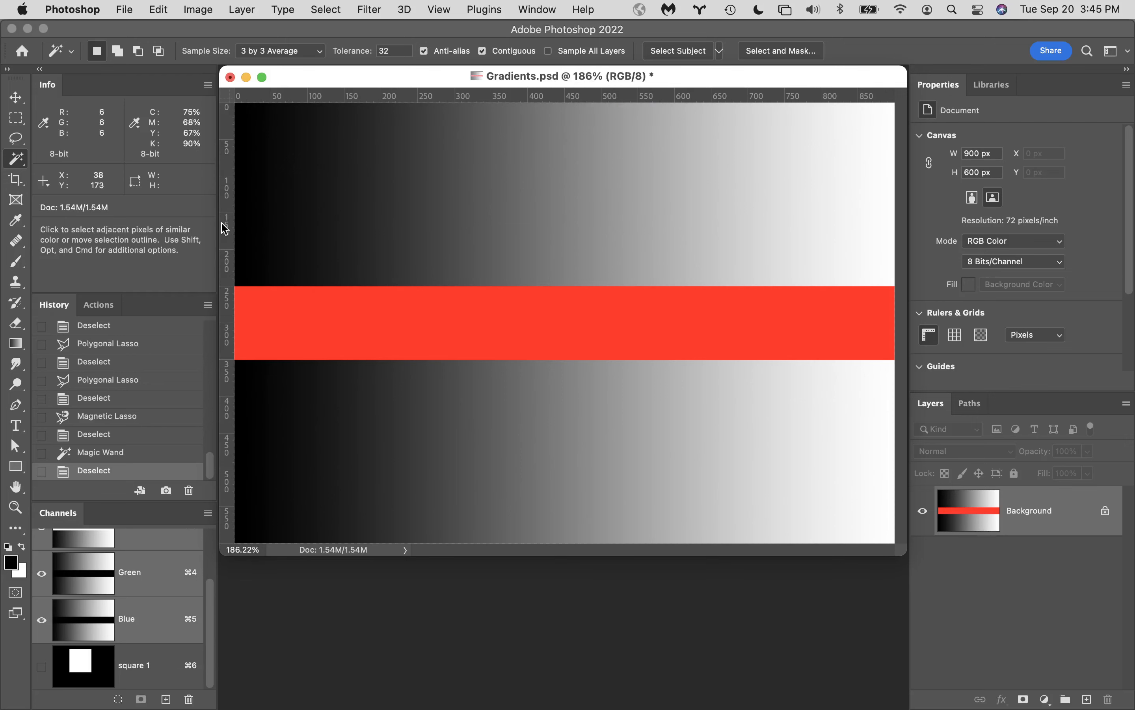
pyautogui.moveTo(230, 215); pyautogui.dragTo(565, 218)
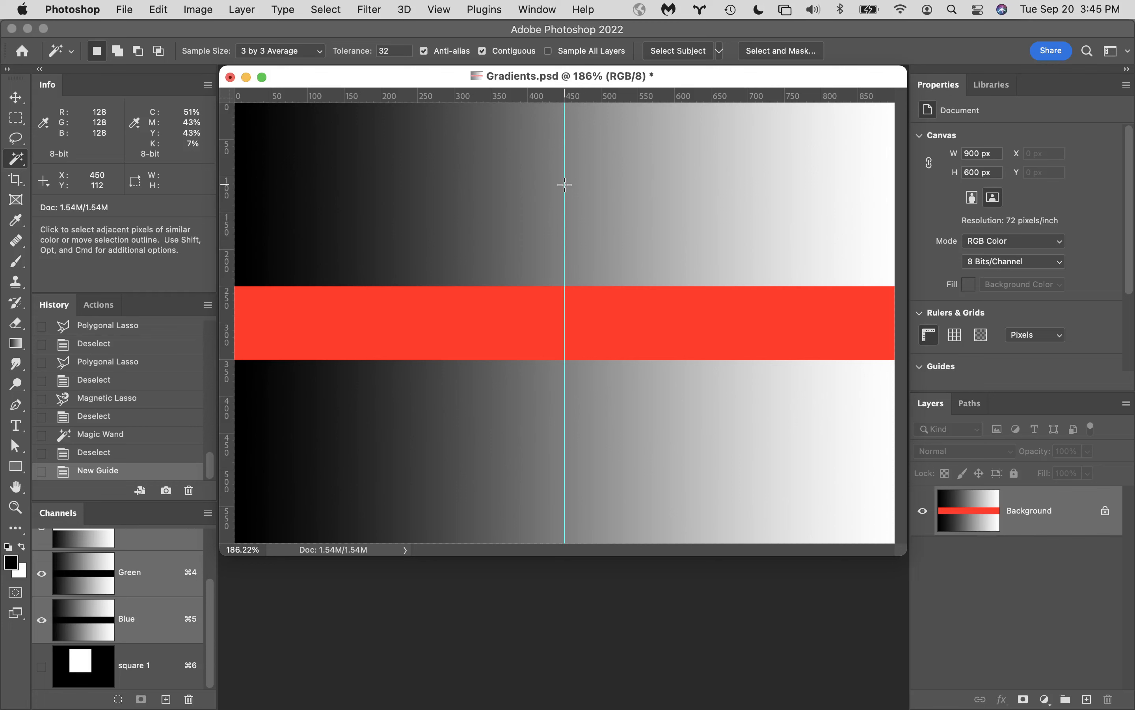
# Clear the vertical guide from the middle of the canvas
pyautogui.click(446, 10)
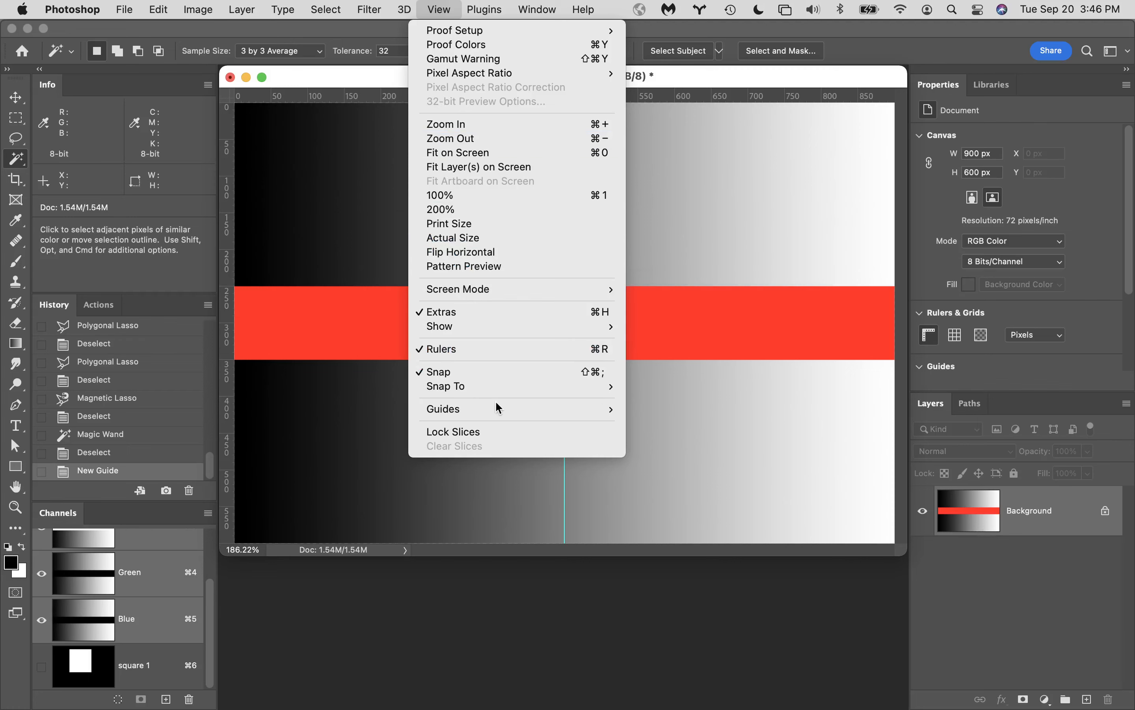
pyautogui.moveTo(526, 412)
pyautogui.click(672, 439)
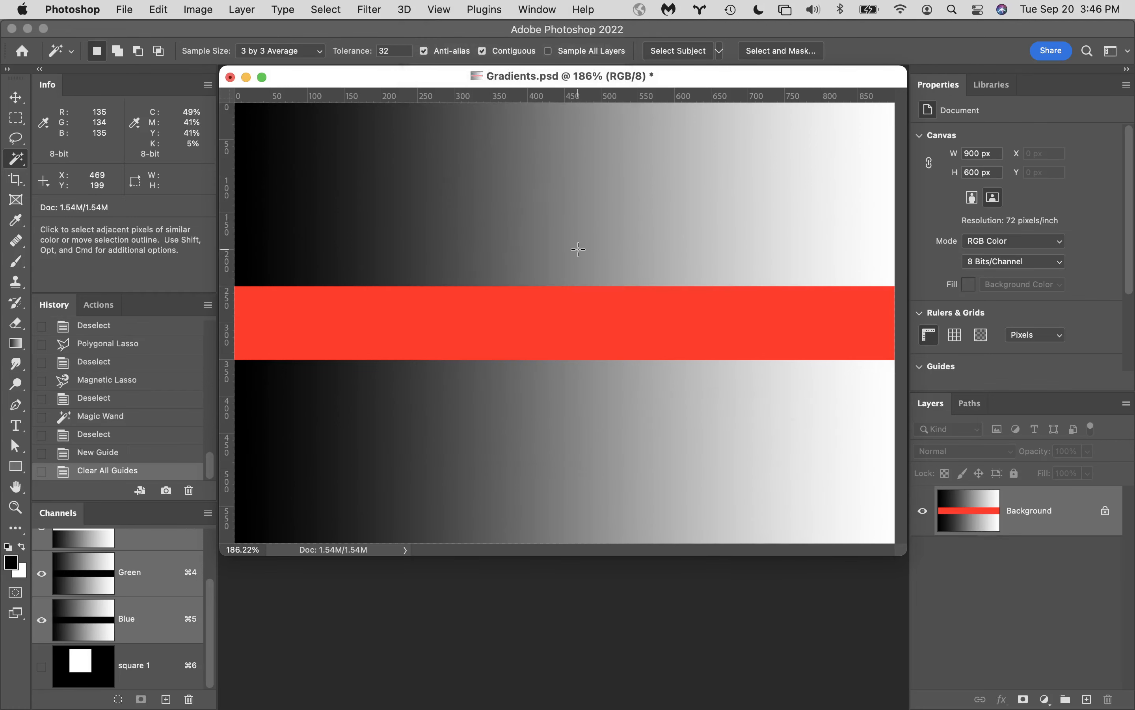
# Select a dark gray band about 194 × 250 px in the upper gradient with the Magic Wand, and mark both side edges with vertical guides
pyautogui.click(507, 185)
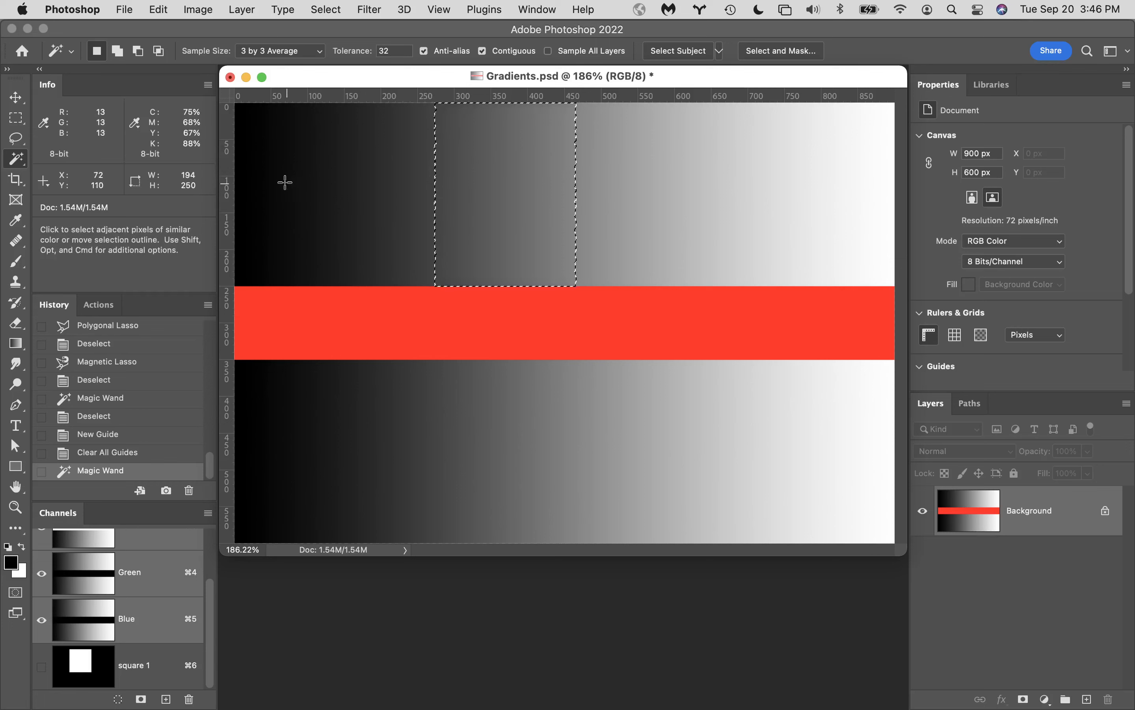
pyautogui.moveTo(227, 166); pyautogui.dragTo(575, 183)
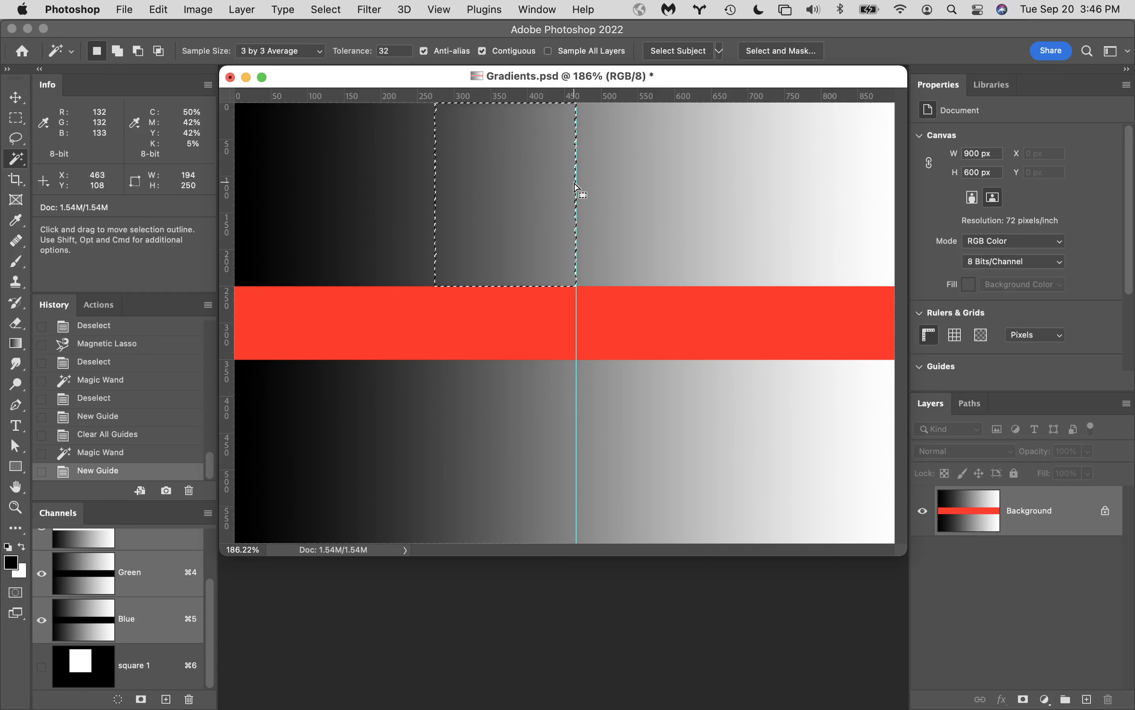
pyautogui.moveTo(228, 138); pyautogui.dragTo(434, 167)
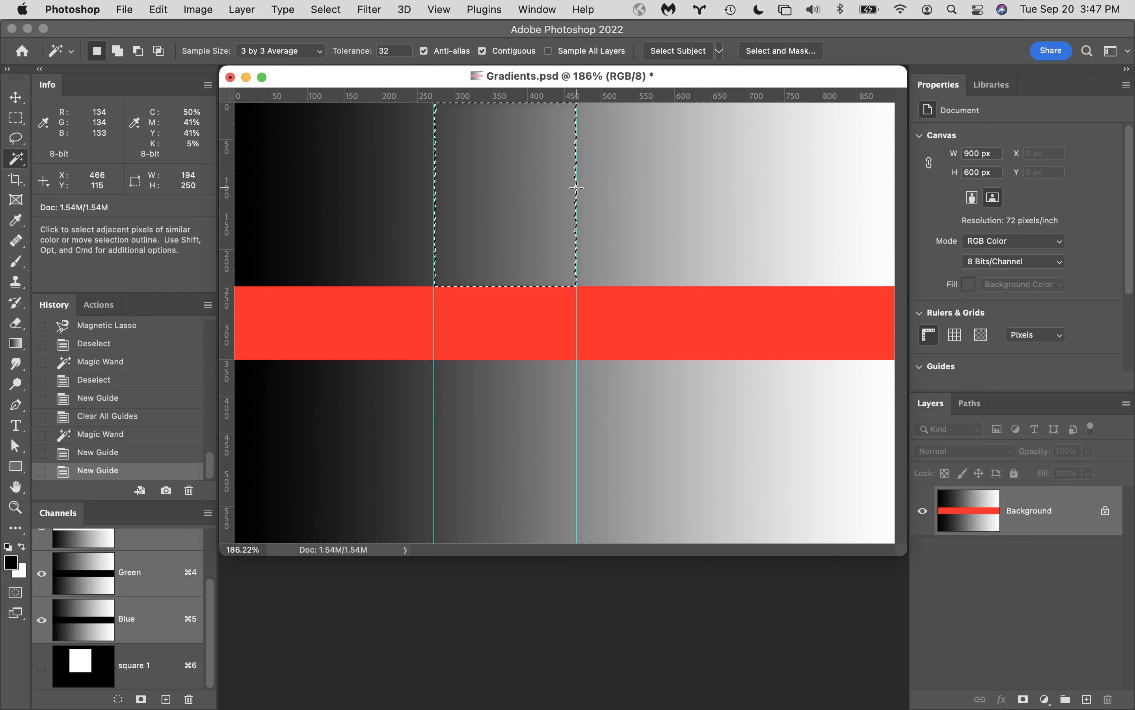
# Replace the selection with a Magic Wand selection sampled at the lighter-side guide, about 192 × 250 px, and deselect it
pyautogui.press('super+d')
pyautogui.click(575, 177)
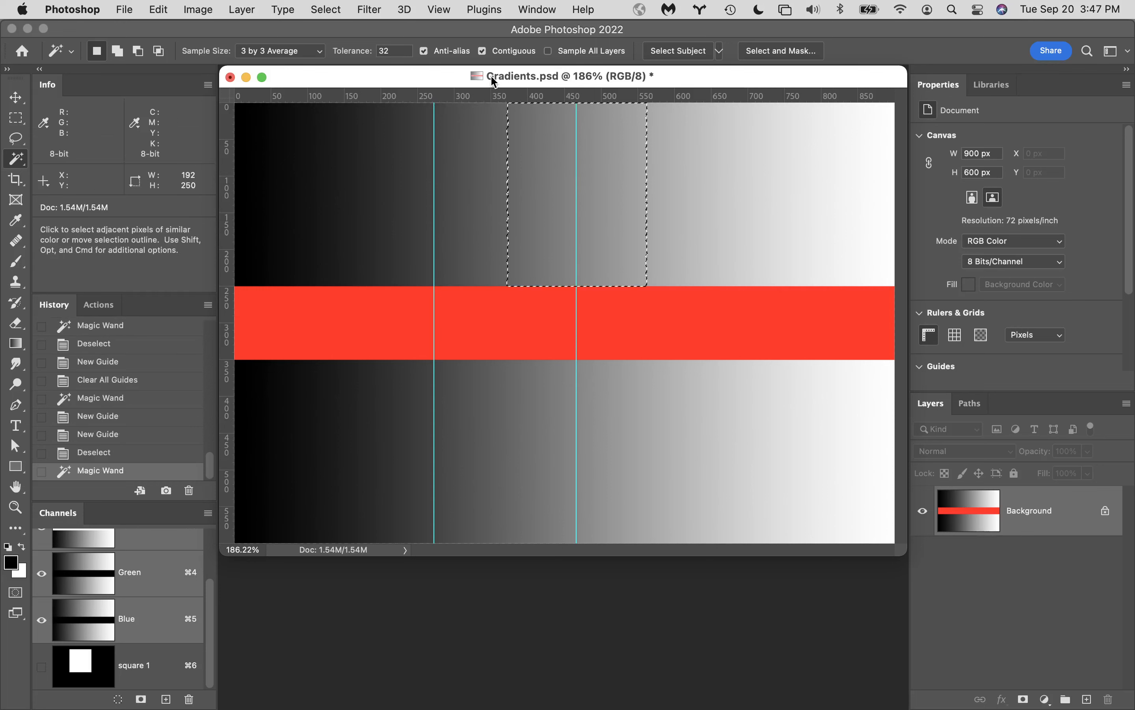
pyautogui.press('super+d')
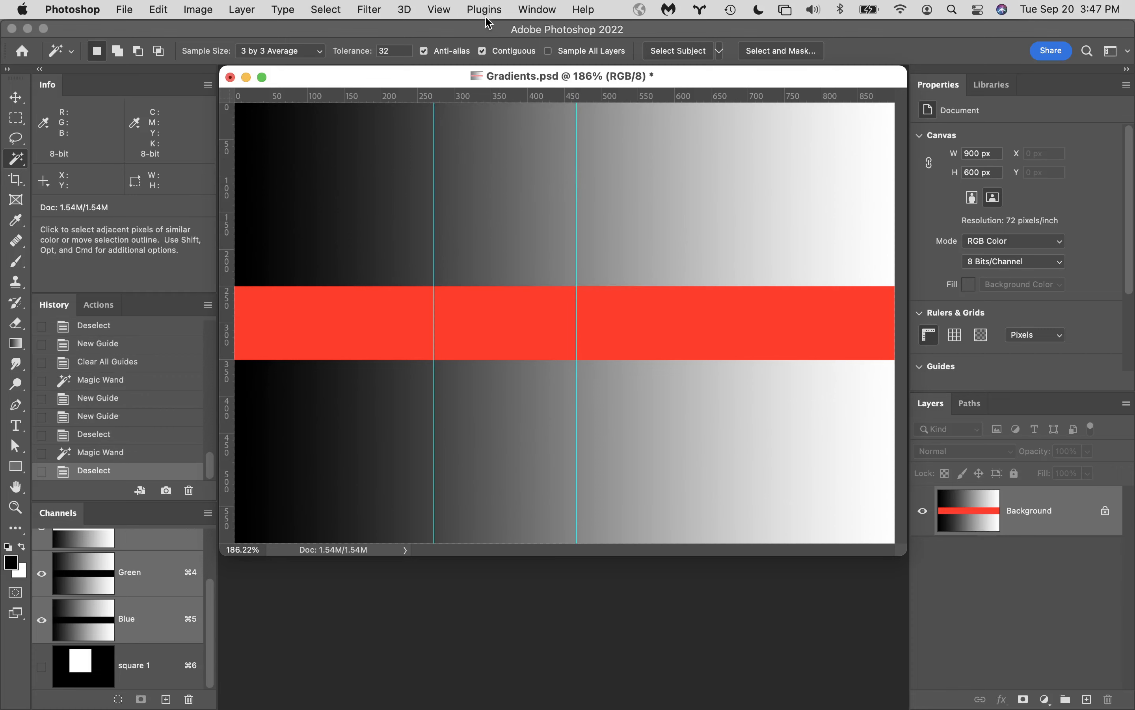
# Clear both vertical guides from the canvas
pyautogui.click(485, 9)
pyautogui.moveTo(314, 5)
pyautogui.moveTo(452, 15)
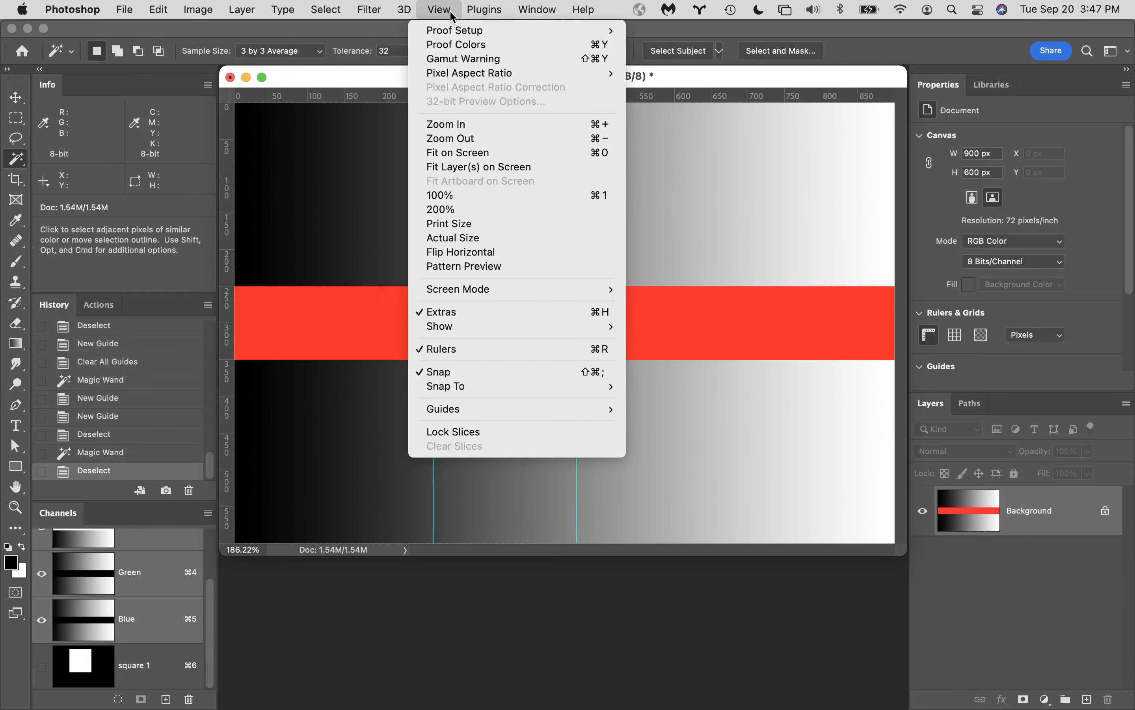
pyautogui.moveTo(561, 410)
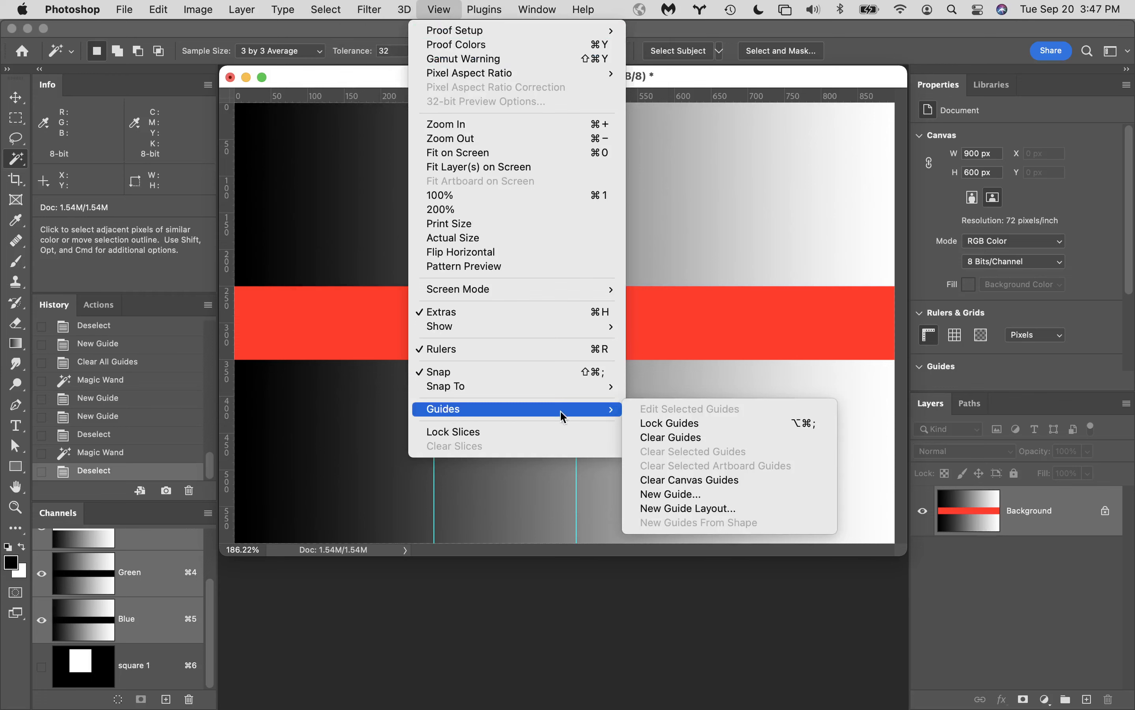
pyautogui.click(647, 437)
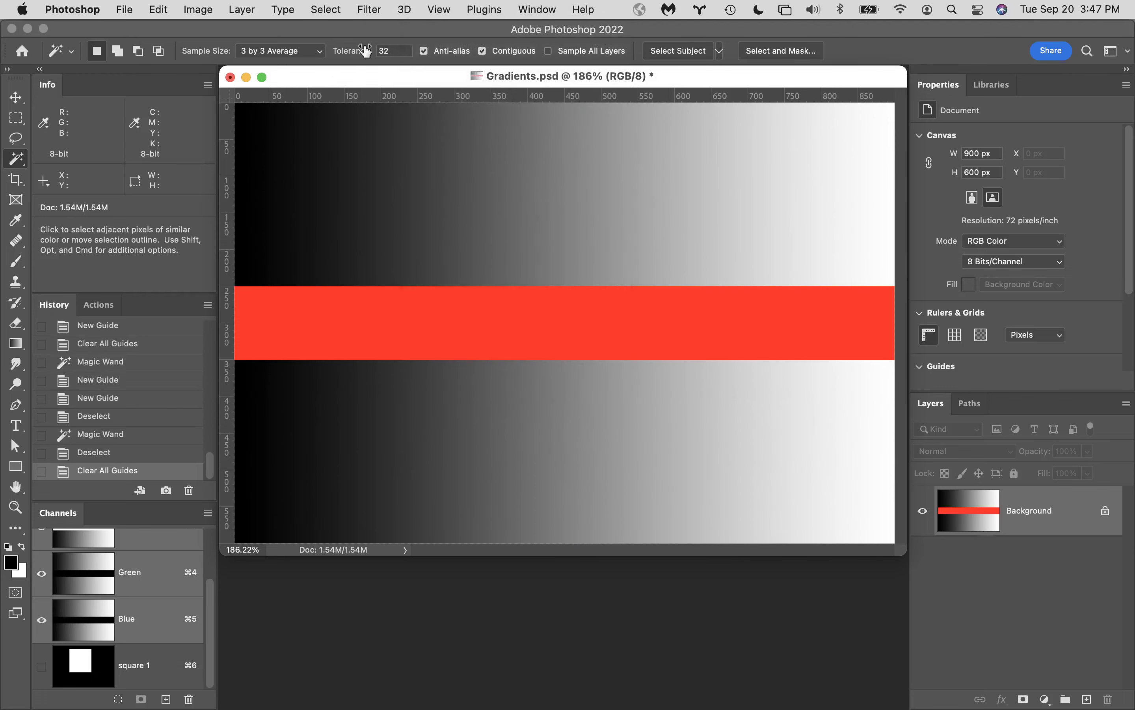
# Set the Magic Wand tolerance to 10, select a narrow band about 67 × 250 px in the upper gradient, and deselect it
pyautogui.doubleClick(392, 53)
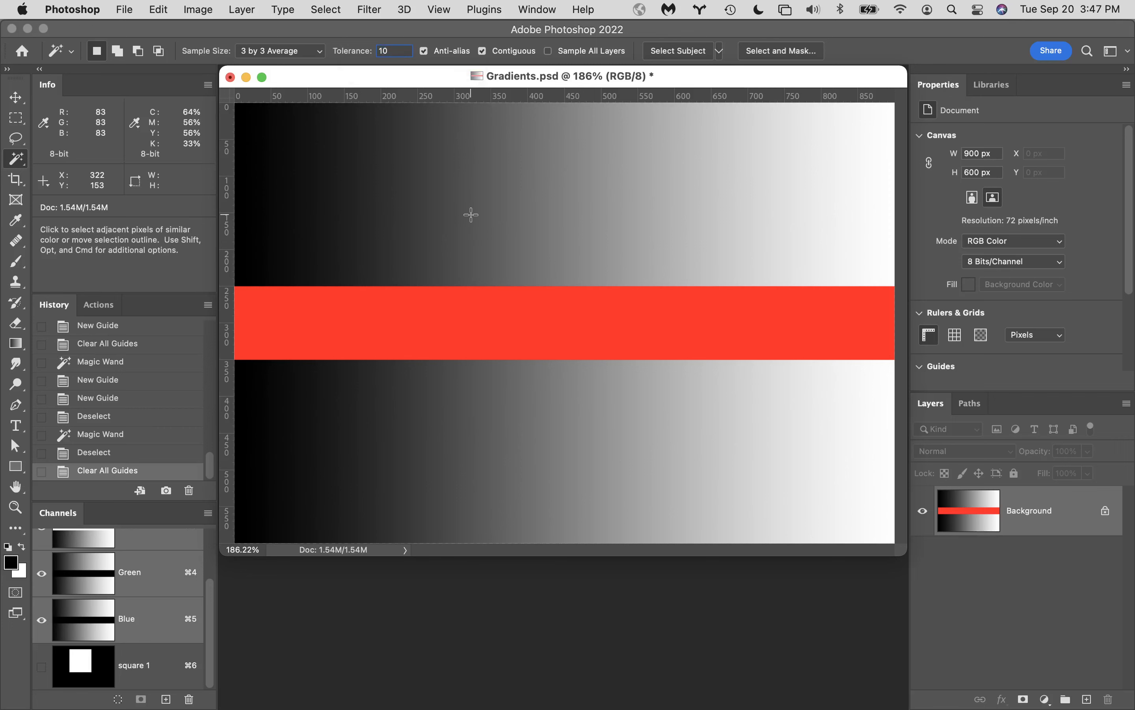
pyautogui.click(506, 206)
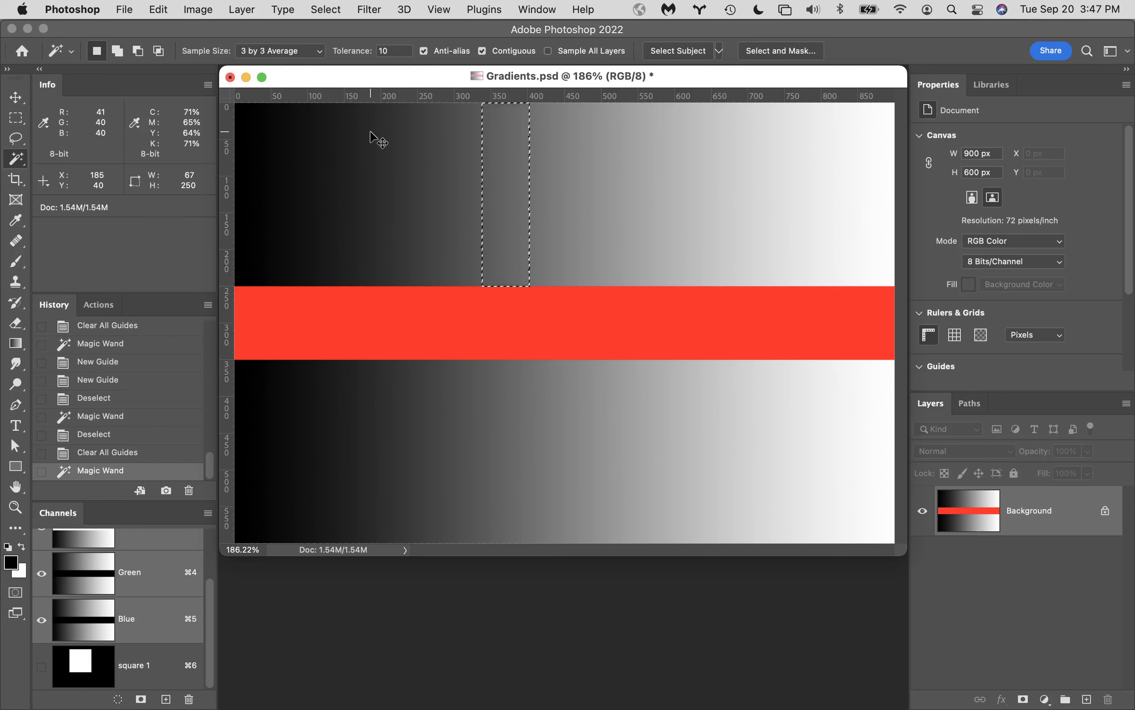
pyautogui.press('super+d')
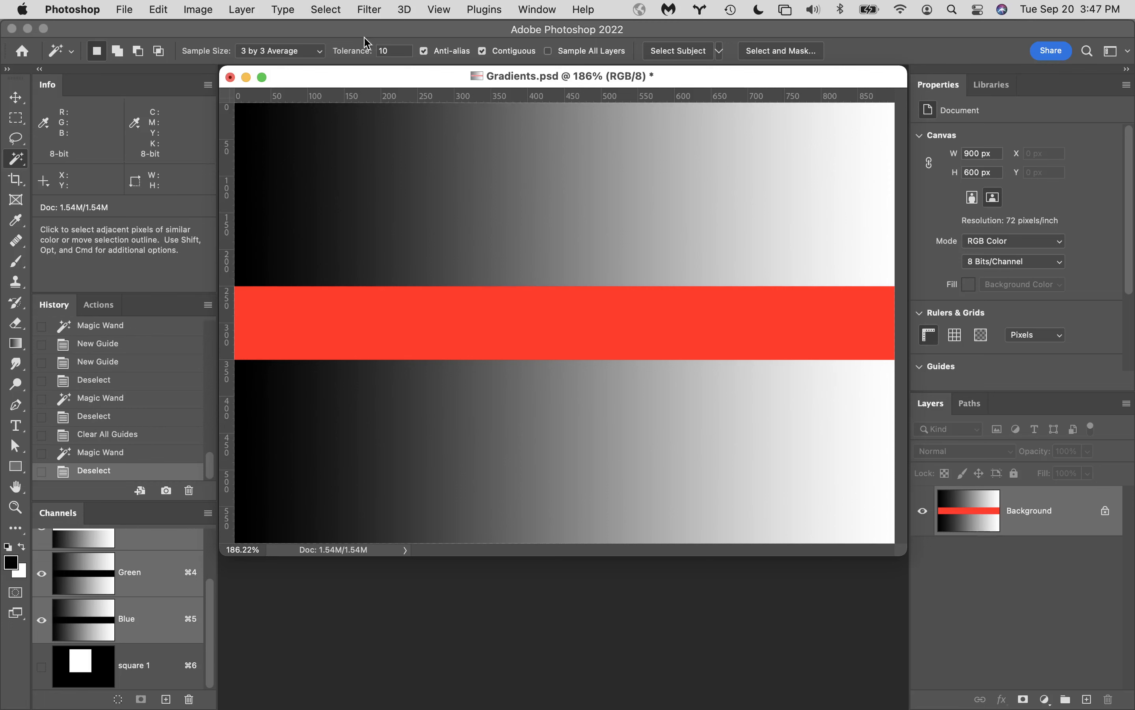
# Set the Magic Wand tolerance to 32 and select a band about 195 × 250 px in the upper gradient
pyautogui.click(402, 51)
pyautogui.write('32')
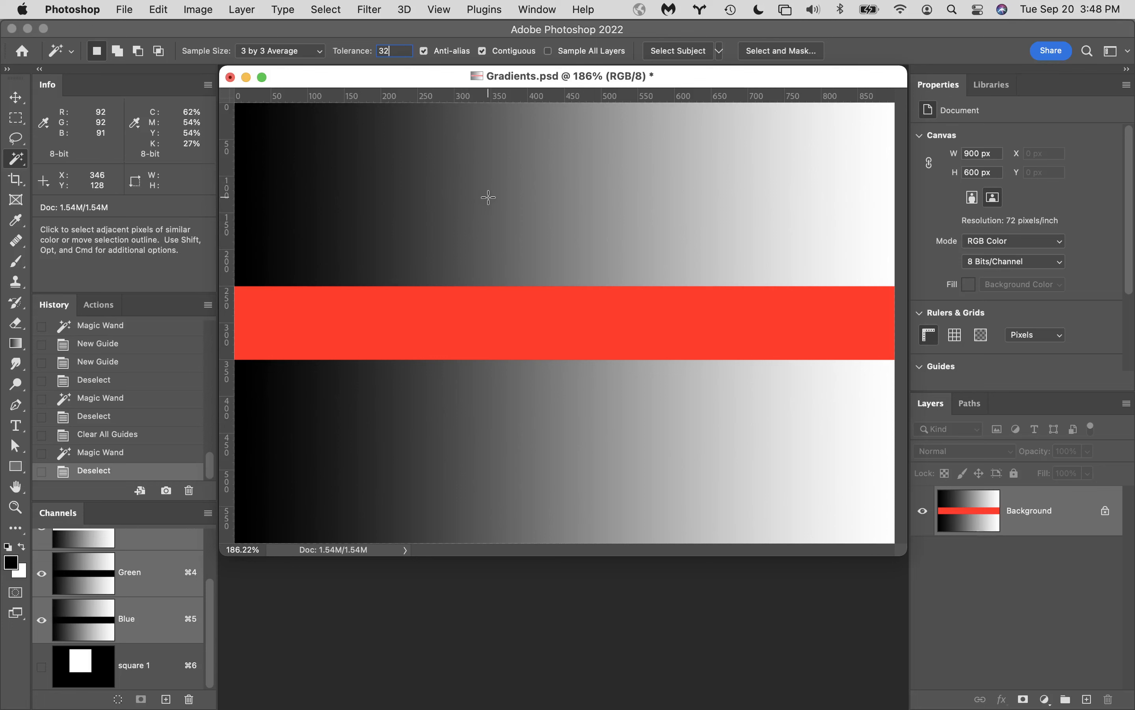
pyautogui.click(506, 207)
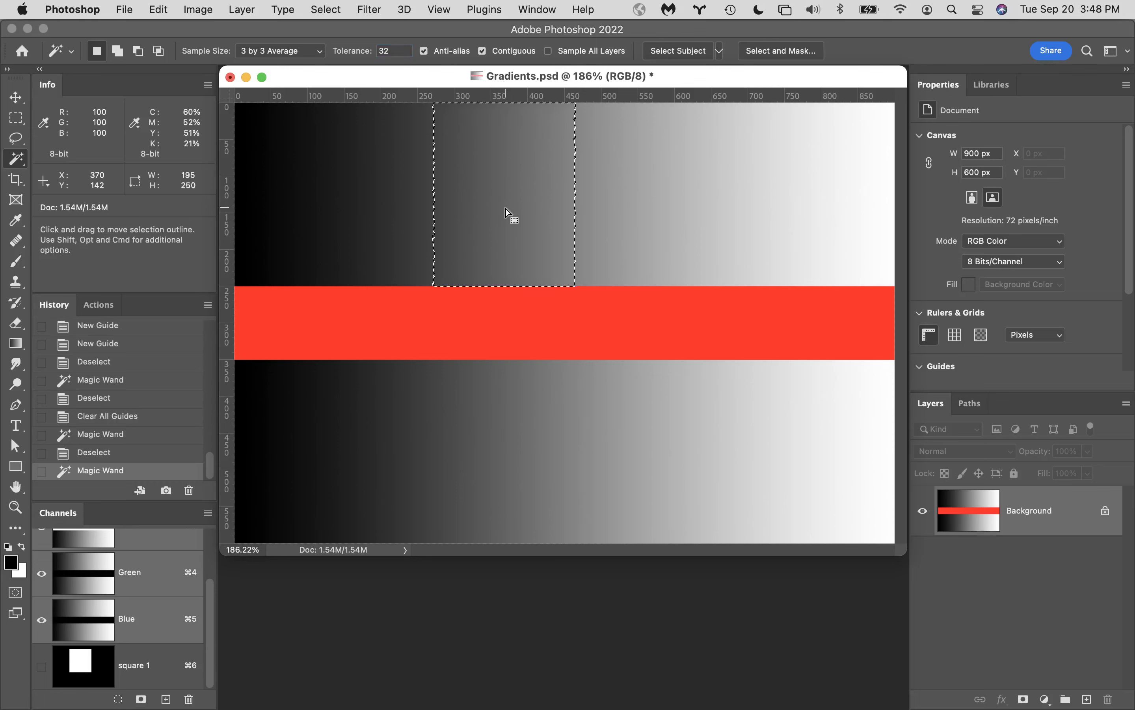
# Copy the selected gradient band to a new layer and hide the Background layer
pyautogui.press('super+j')
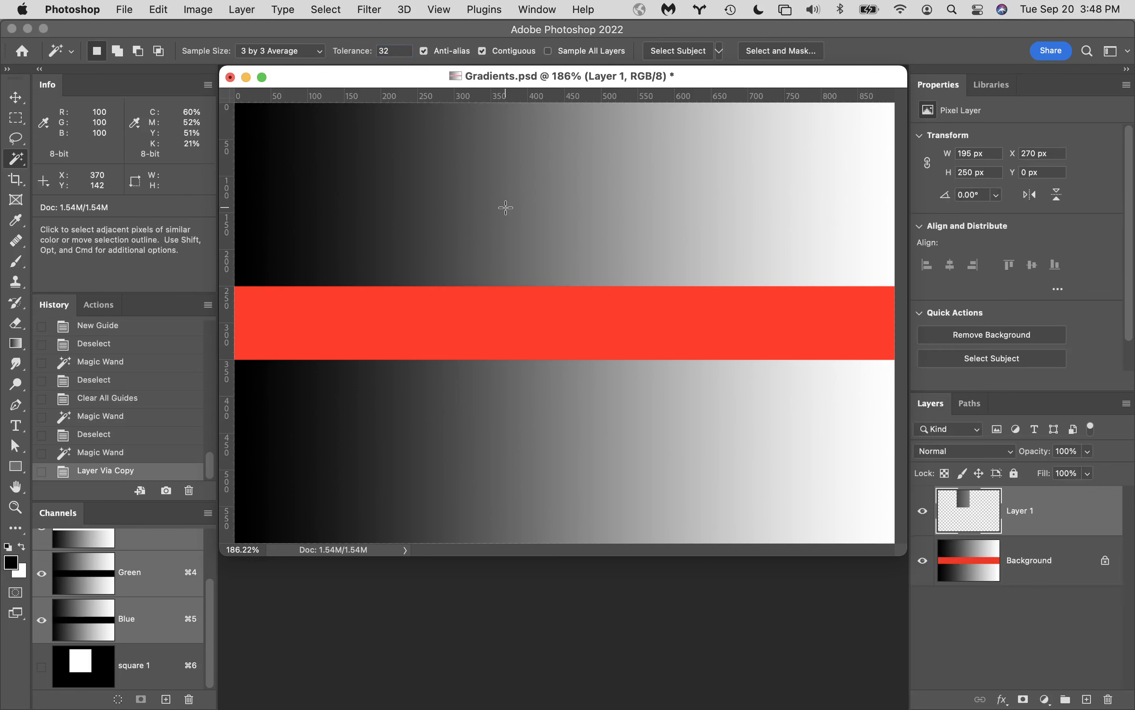
pyautogui.click(923, 561)
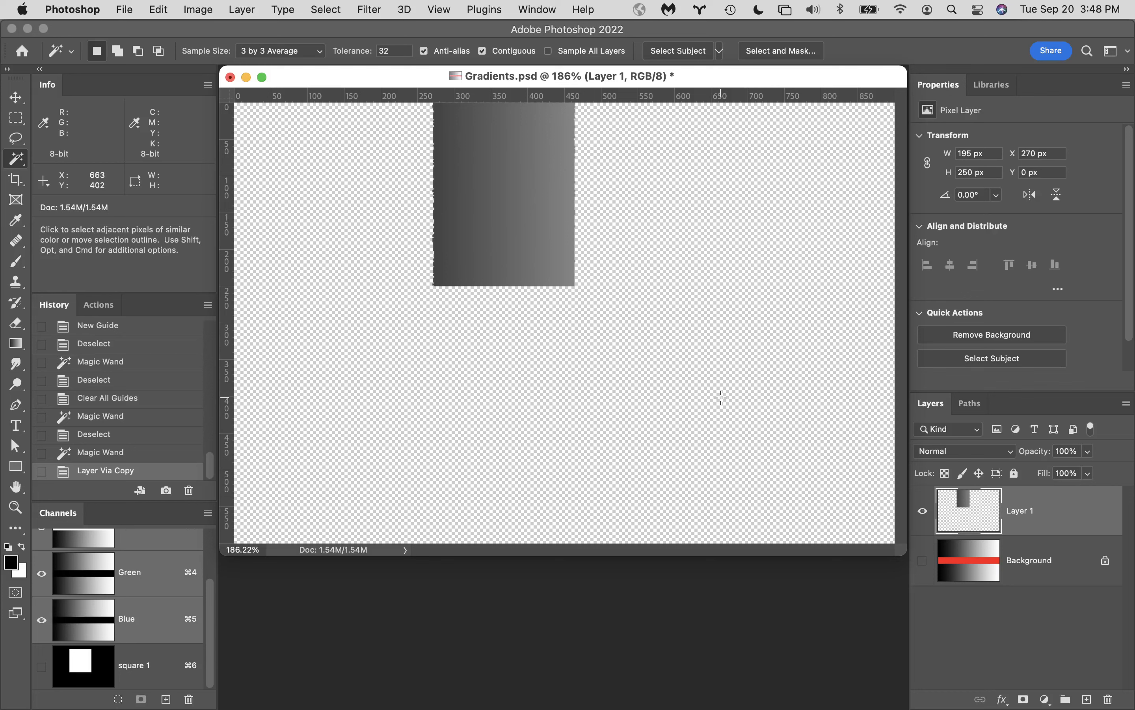
pyautogui.press('super+space')
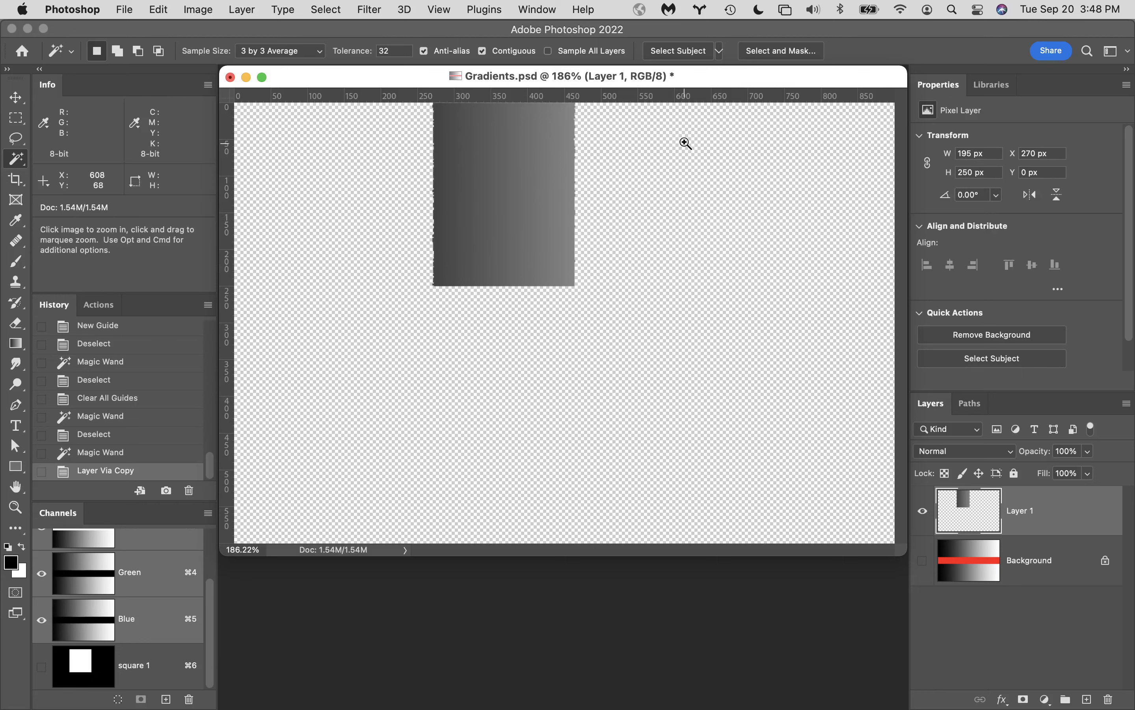
# Delete the layer holding the copied gradient band
pyautogui.click(568, 174)
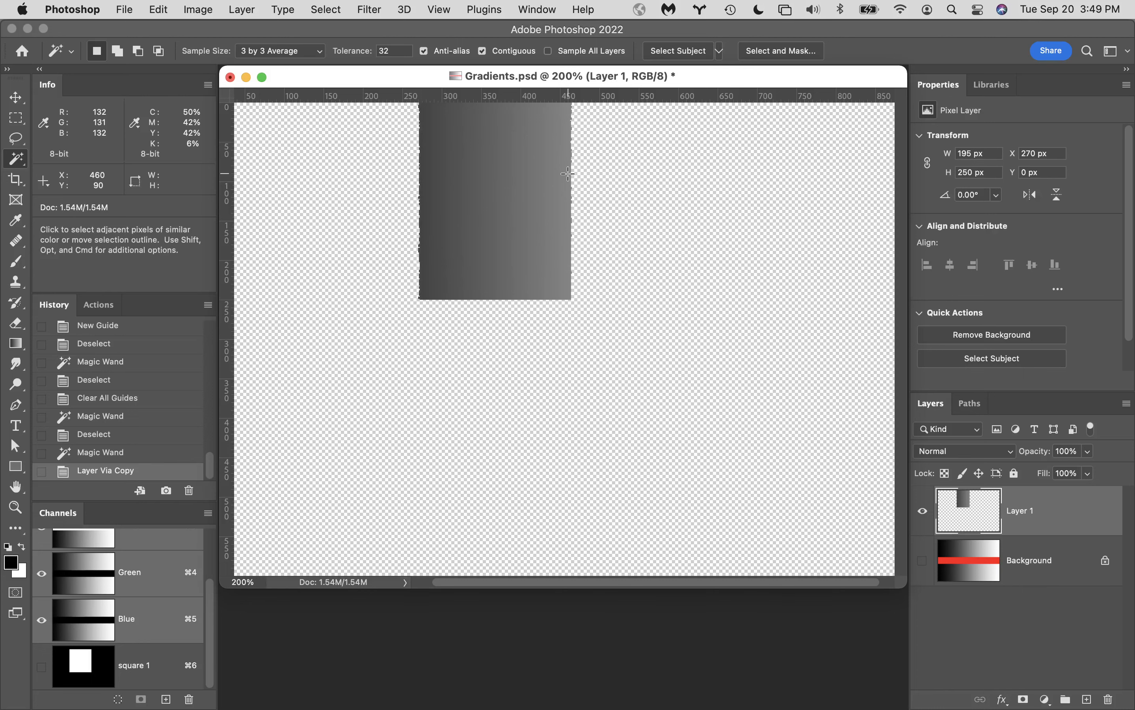
pyautogui.moveTo(1077, 509); pyautogui.dragTo(1109, 699)
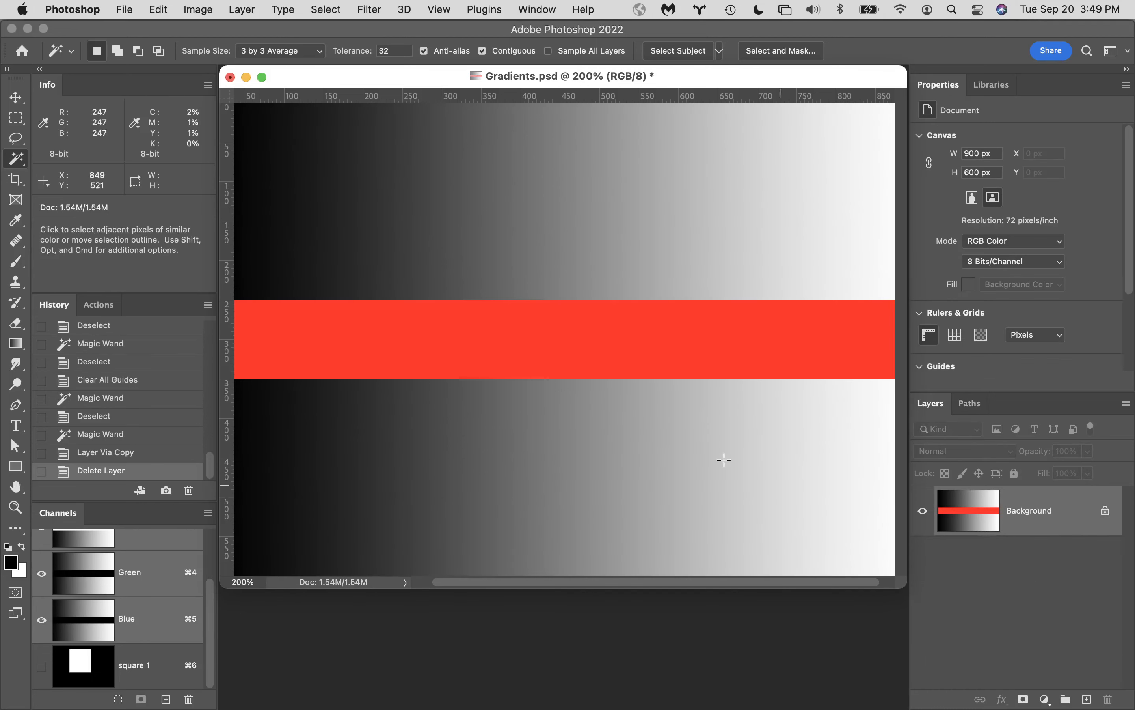
# Turn off the Magic Wand's anti-aliasing, select a band about 193 × 250 px in the upper gradient, and copy it to a new layer
pyautogui.click(424, 51)
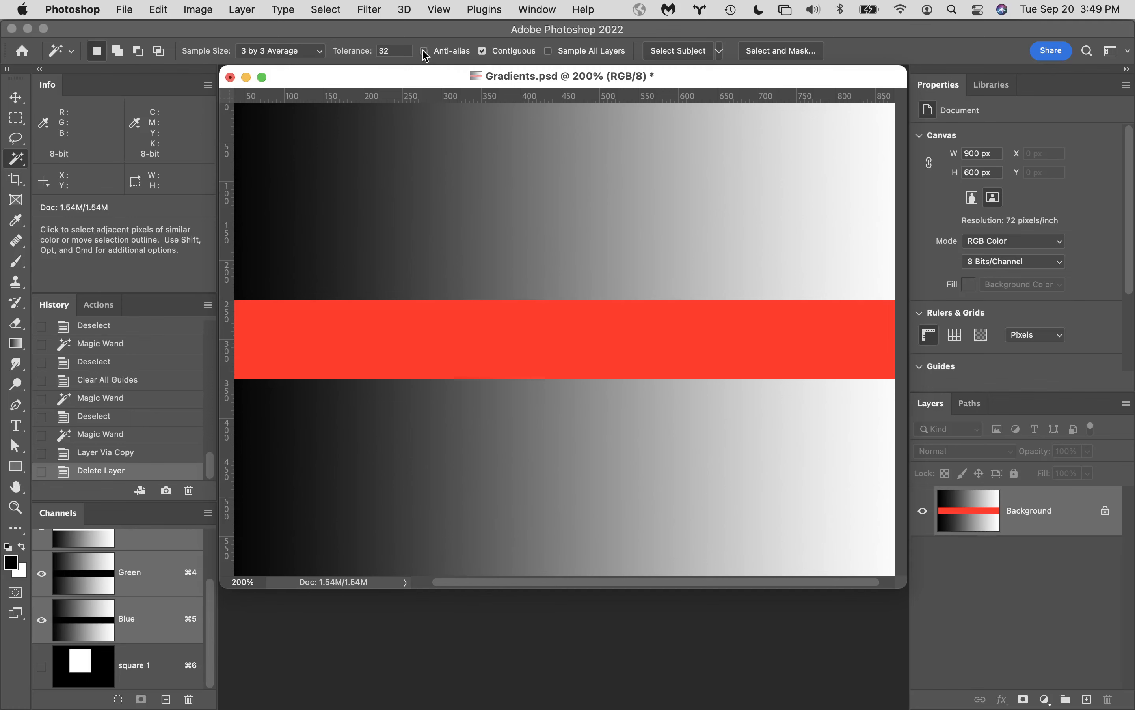
pyautogui.click(499, 215)
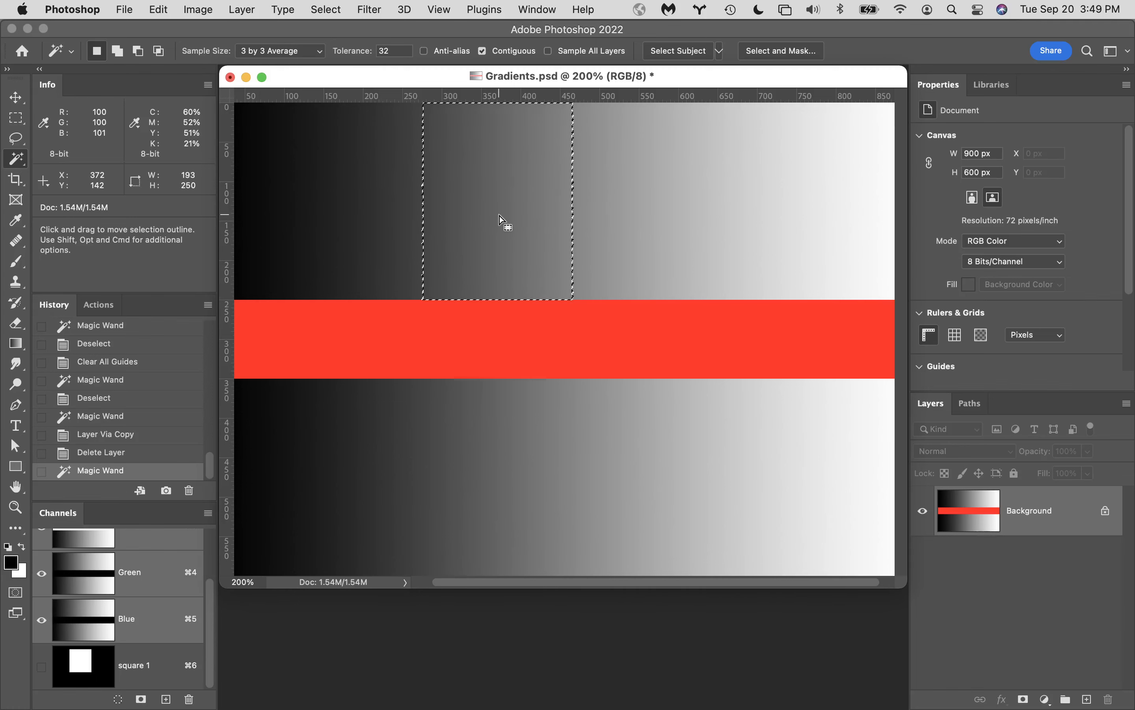
pyautogui.press('super+j')
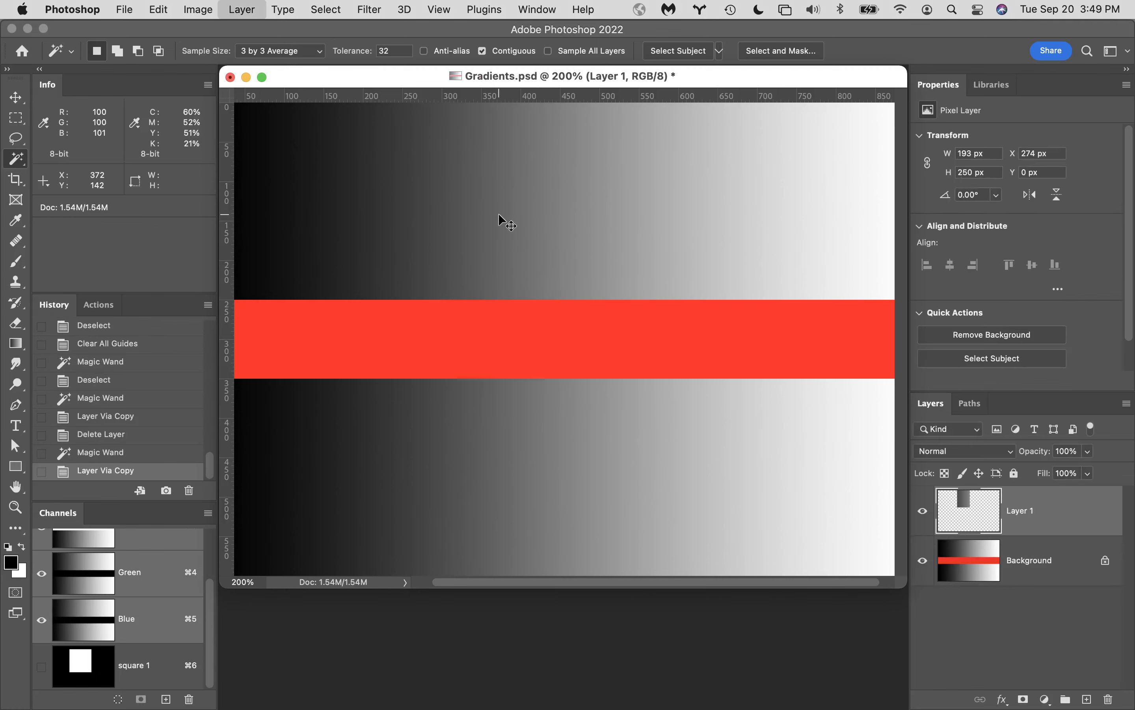
# Hide the Background layer and examine the edges of the copied band up close
pyautogui.click(923, 561)
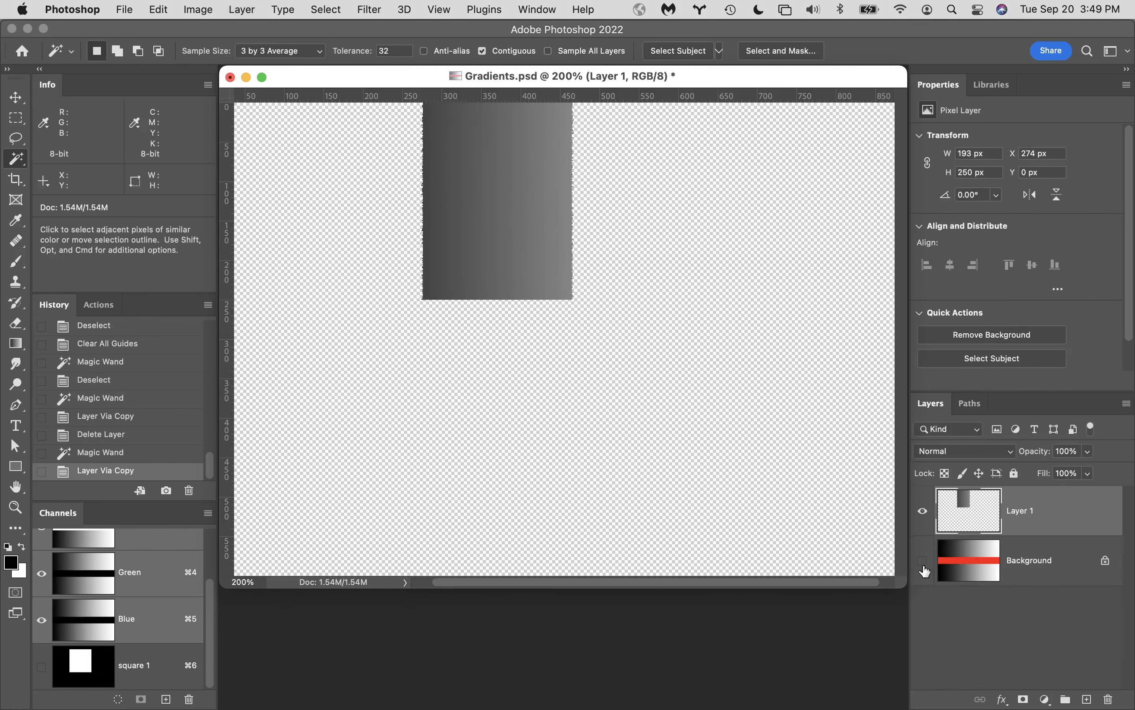
pyautogui.press('super+space')
pyautogui.click(591, 163)
pyautogui.click(546, 192)
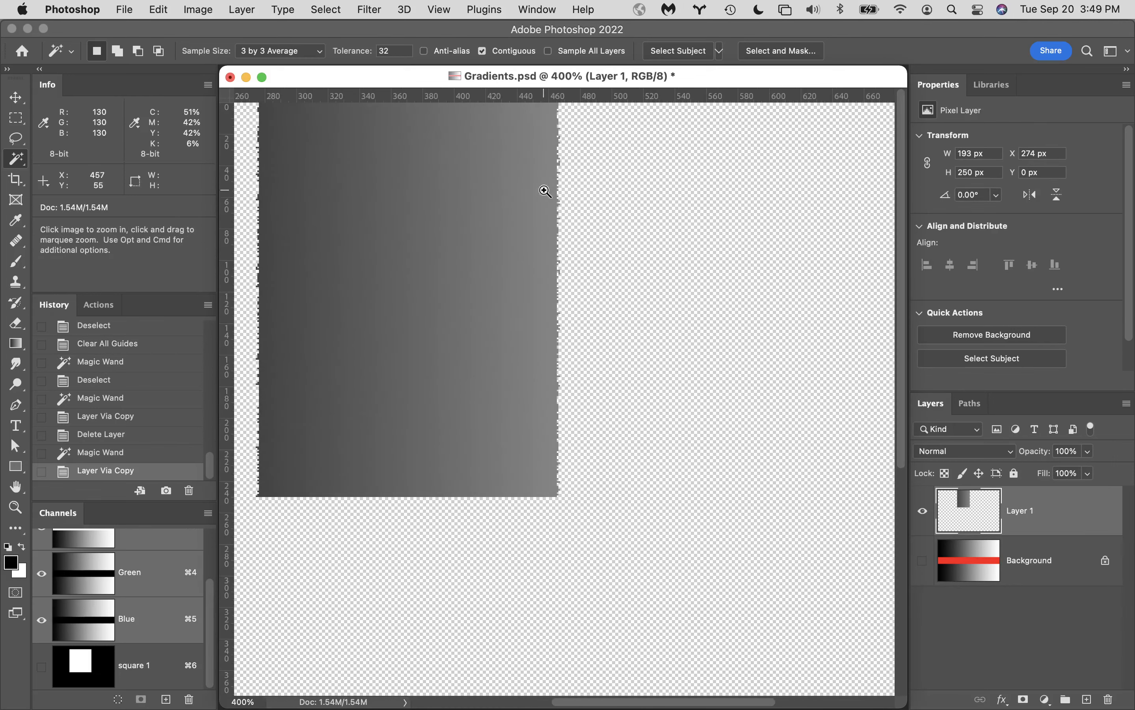
pyautogui.click(526, 214)
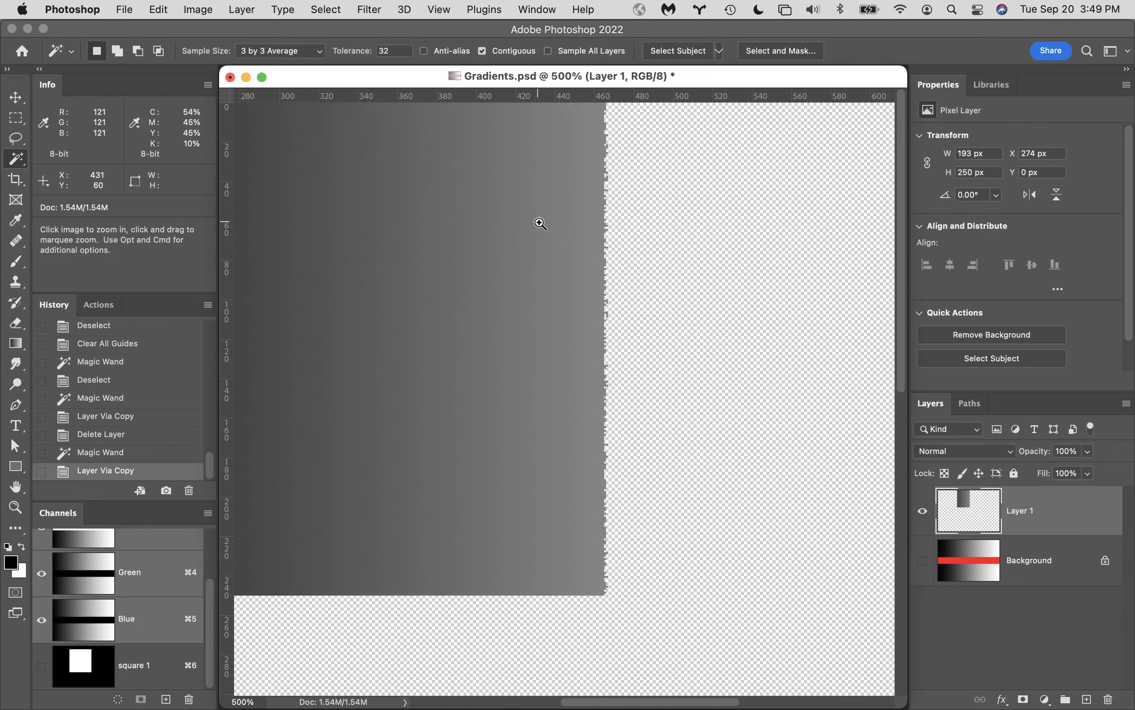
pyautogui.keyDown('alt'); pyautogui.click(523, 315); pyautogui.keyUp('alt')
pyautogui.keyDown('alt'); pyautogui.click(522, 315); pyautogui.keyUp('alt')
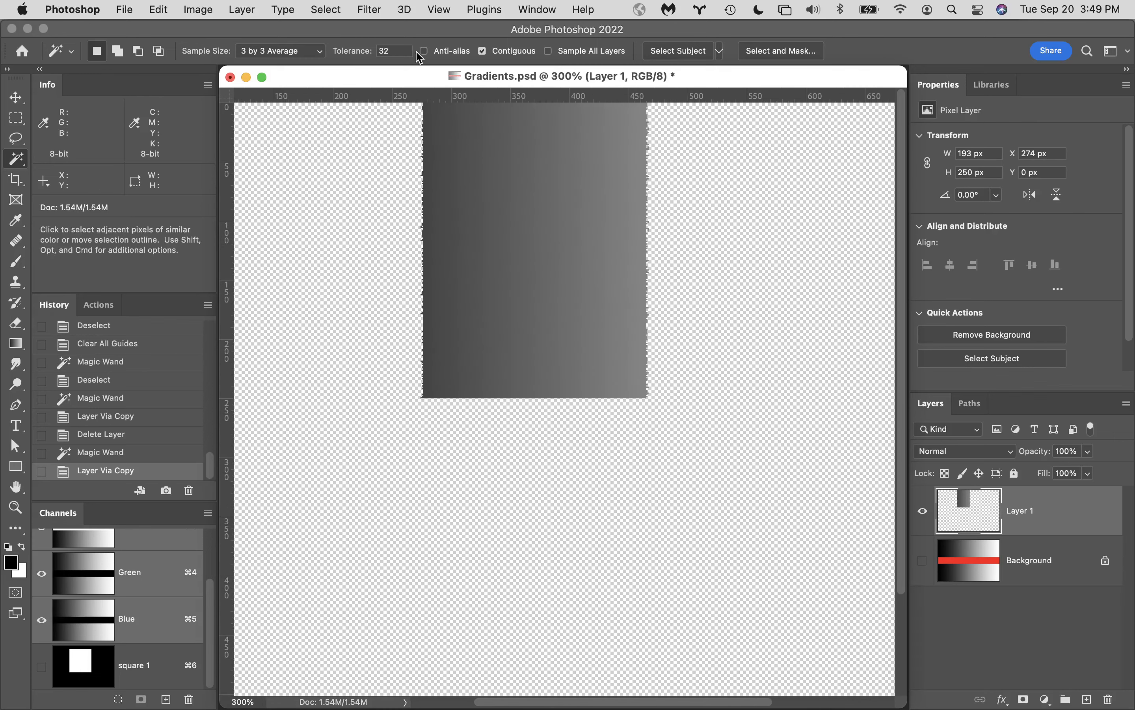
# Delete Layer 1 and fit the whole image in view
pyautogui.moveTo(1085, 508); pyautogui.dragTo(1108, 698)
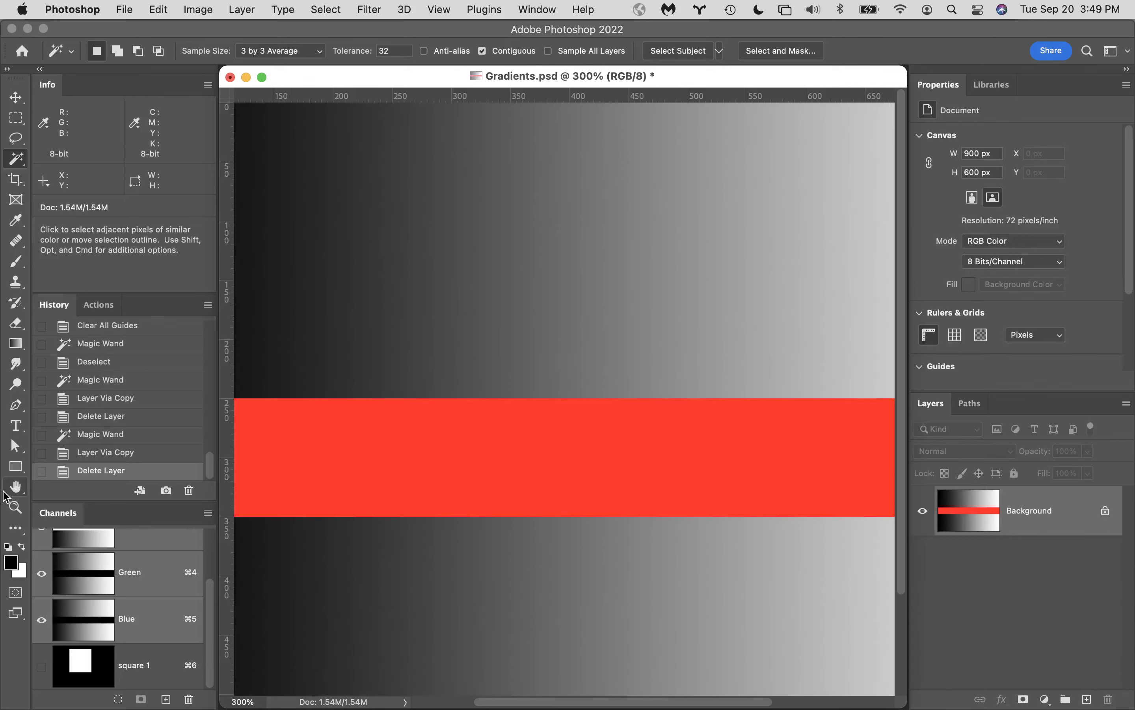
pyautogui.doubleClick(16, 488)
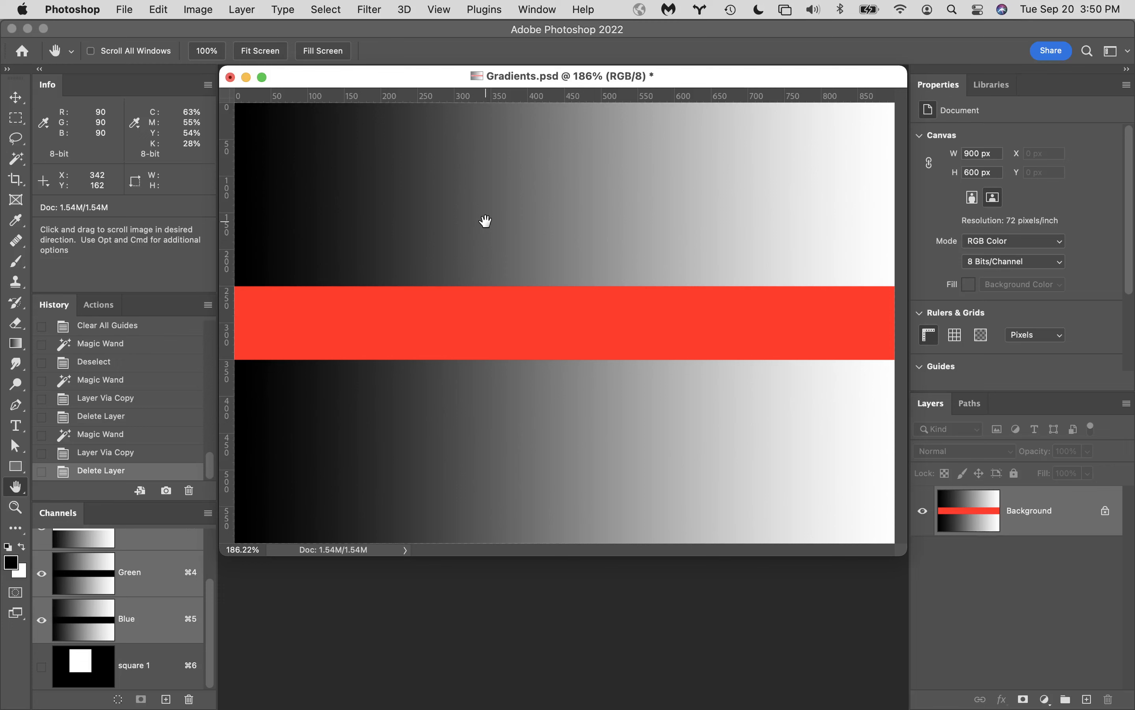
# Turn off Contiguous for the Magic Wand and select the matching gray bands in both gradients, about 194 × 600 px overall
pyautogui.click(17, 164)
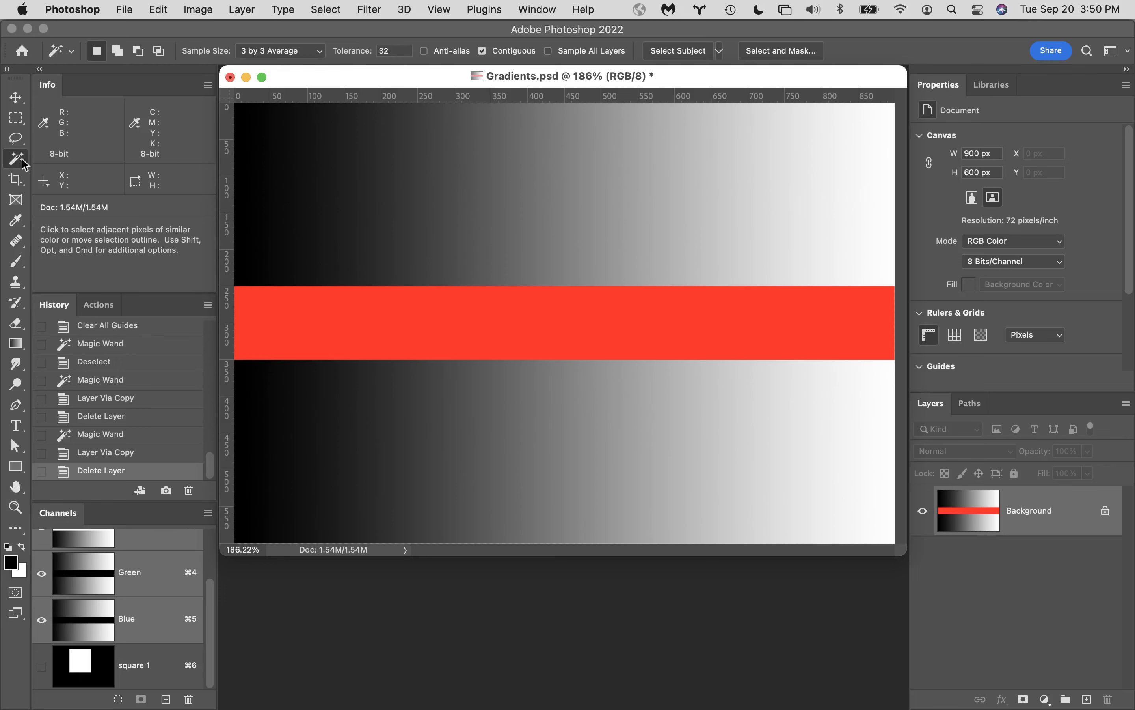
pyautogui.click(482, 52)
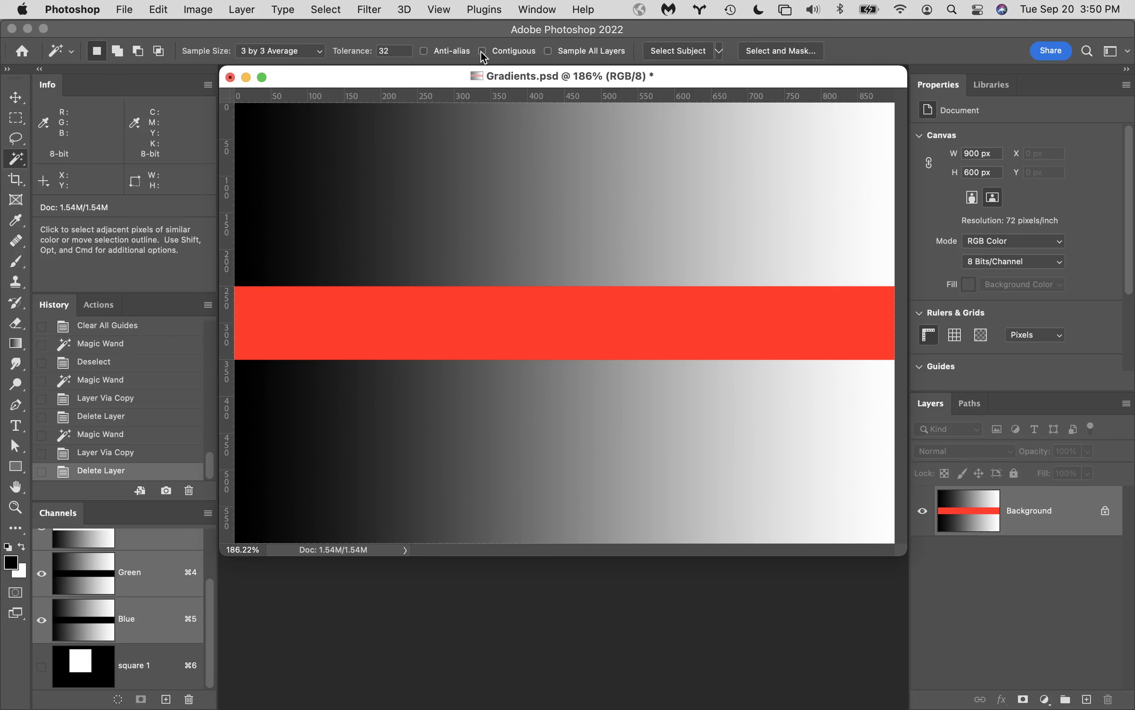
pyautogui.click(507, 204)
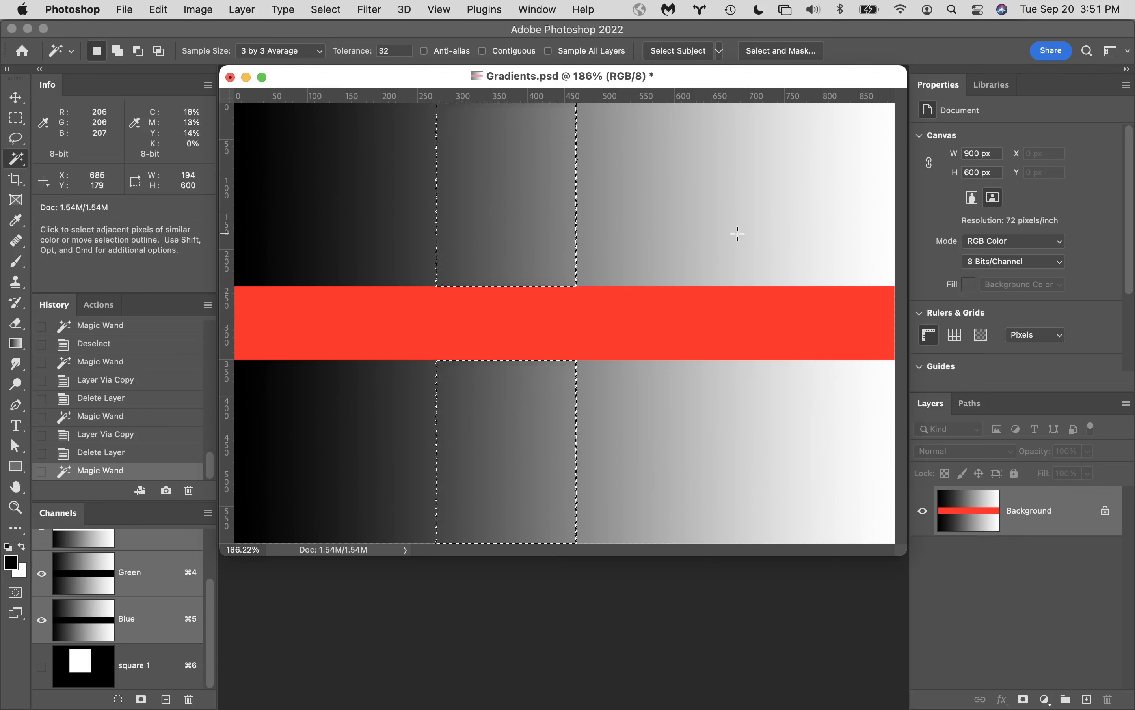
# Add the light gray bands of both gradients to the selection, subtract the darker gray bands, and deselect
pyautogui.keyDown('shift'); pyautogui.click(748, 197); pyautogui.keyUp('shift')
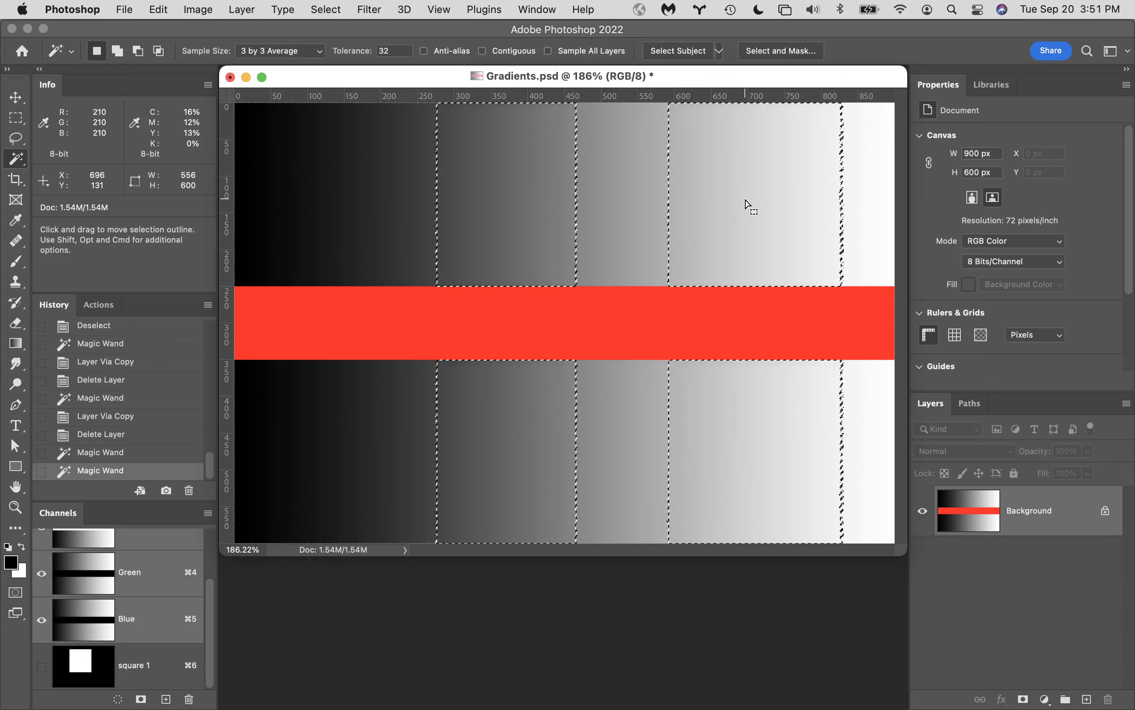
pyautogui.press('alt')
pyautogui.keyDown('alt'); pyautogui.click(504, 207); pyautogui.keyUp('alt')
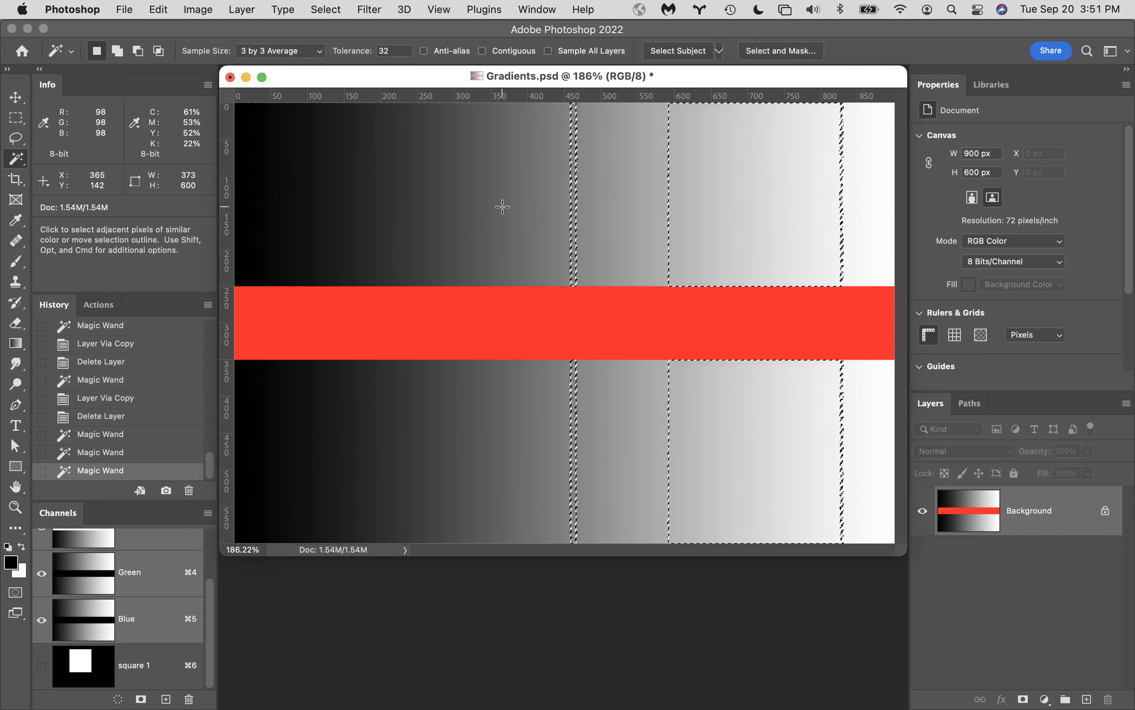
pyautogui.press('super+d')
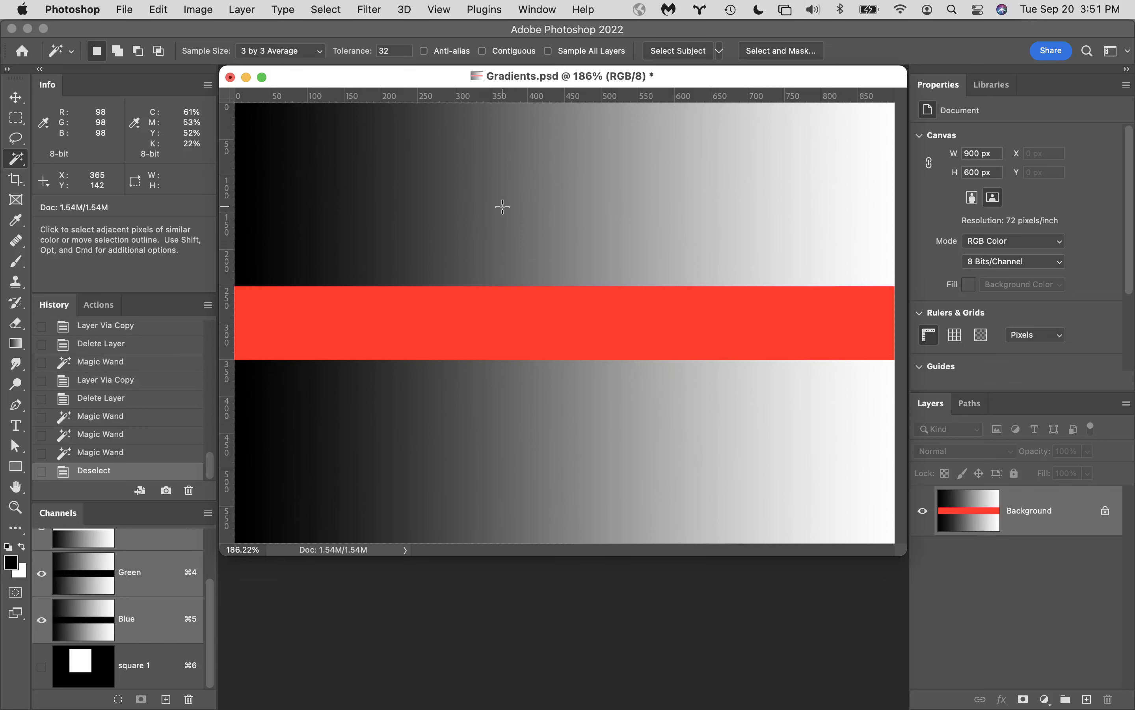
# With the Quick Selection tool at brush size 80, select the upper gradient and add the lower gradient
pyautogui.click(17, 161)
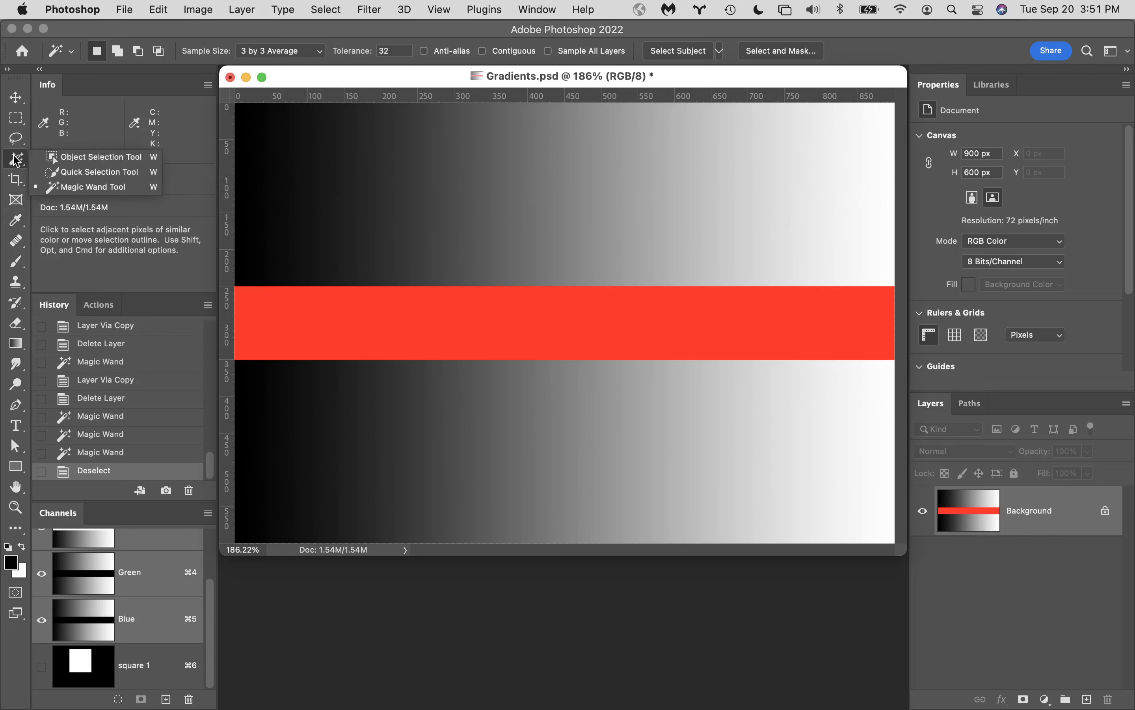
pyautogui.click(87, 173)
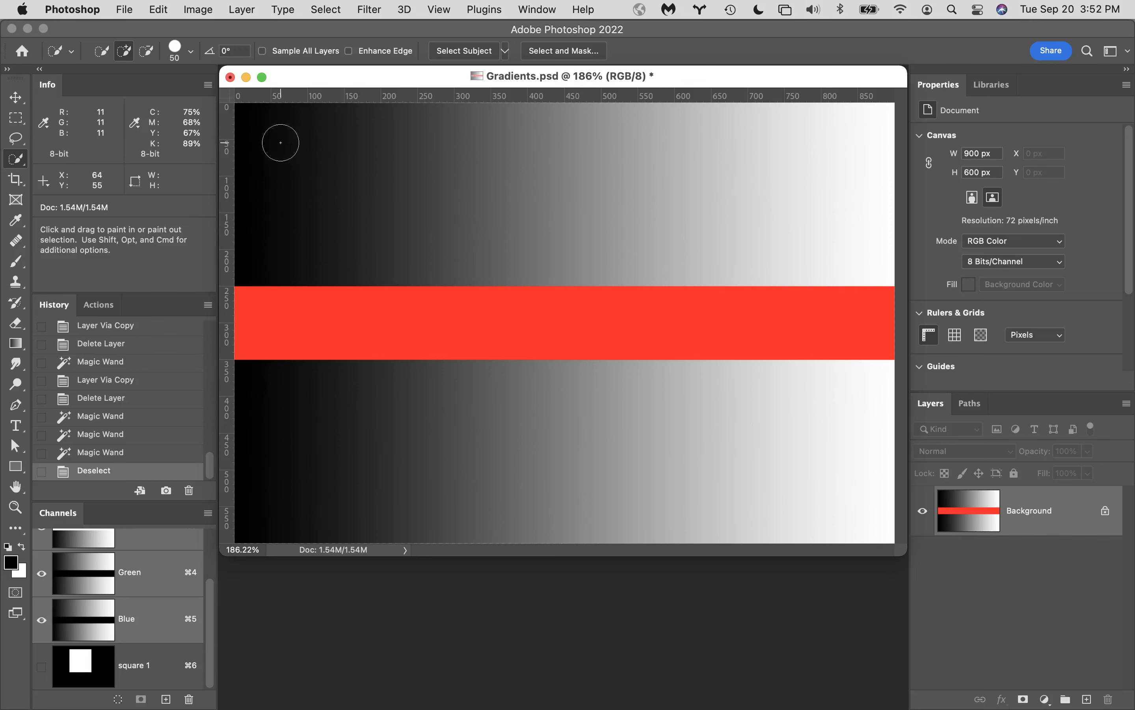
pyautogui.press(']')
pyautogui.press(']')
pyautogui.press(']')
pyautogui.moveTo(275, 143)
pyautogui.mouseDown()
pyautogui.moveTo(354, 170)
pyautogui.moveTo(452, 181)
pyautogui.mouseUp()
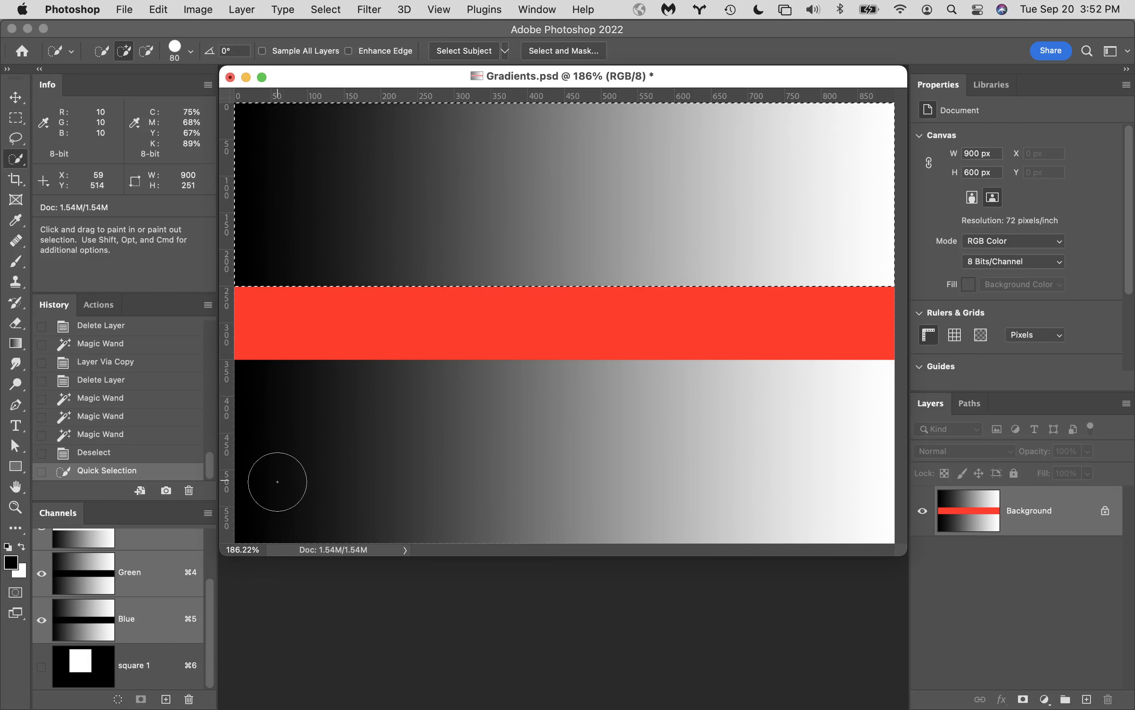
pyautogui.moveTo(279, 481)
pyautogui.mouseDown()
pyautogui.moveTo(359, 454)
pyautogui.moveTo(464, 454)
pyautogui.mouseUp()
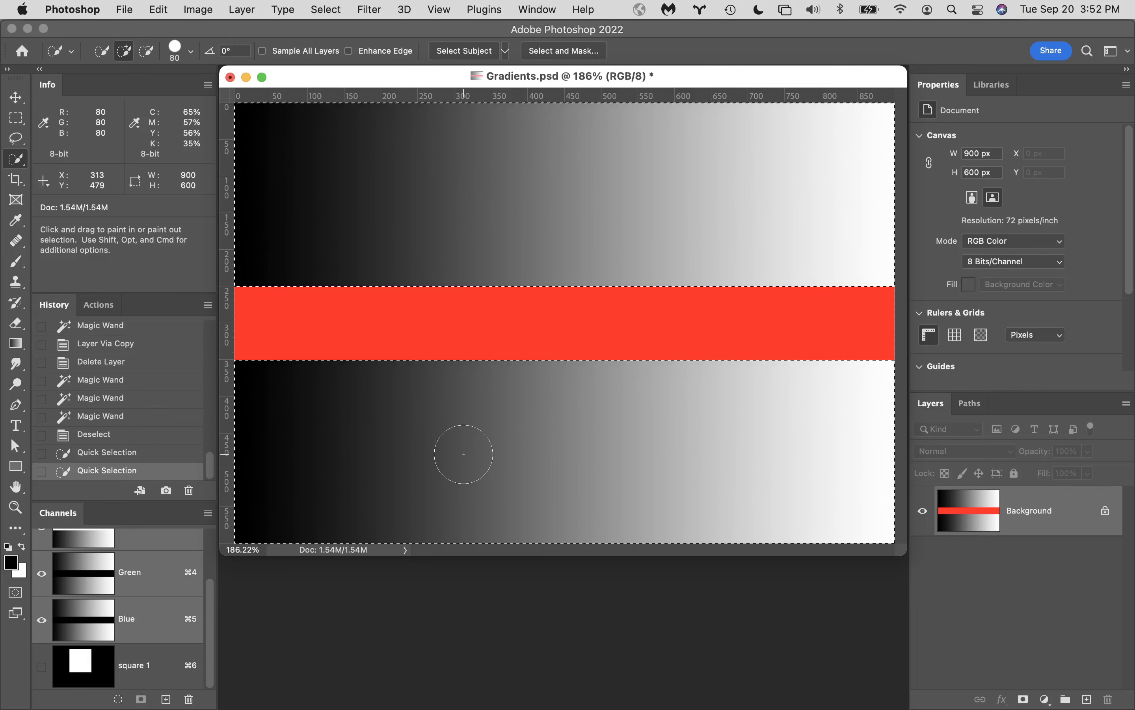
# Subtract the lower gradient from the selection with the Quick Selection tool, and deselect
pyautogui.press('alt')
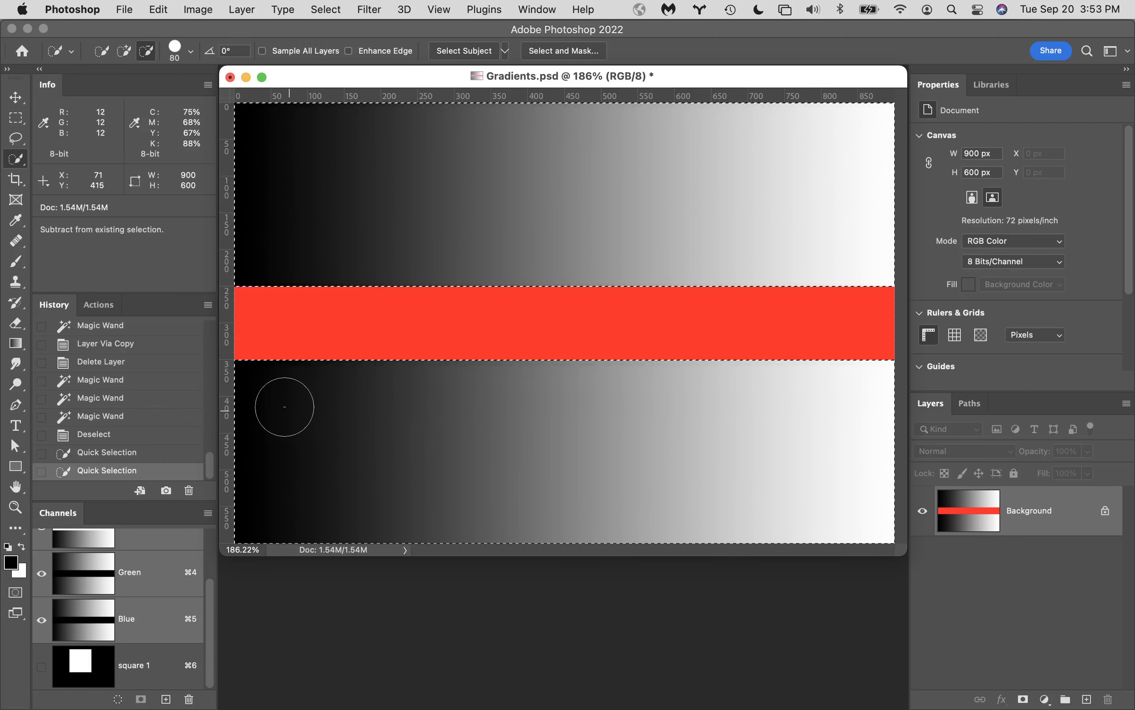
pyautogui.moveTo(284, 406)
pyautogui.mouseDown()
pyautogui.moveTo(266, 393)
pyautogui.moveTo(481, 494)
pyautogui.moveTo(801, 494)
pyautogui.mouseUp()
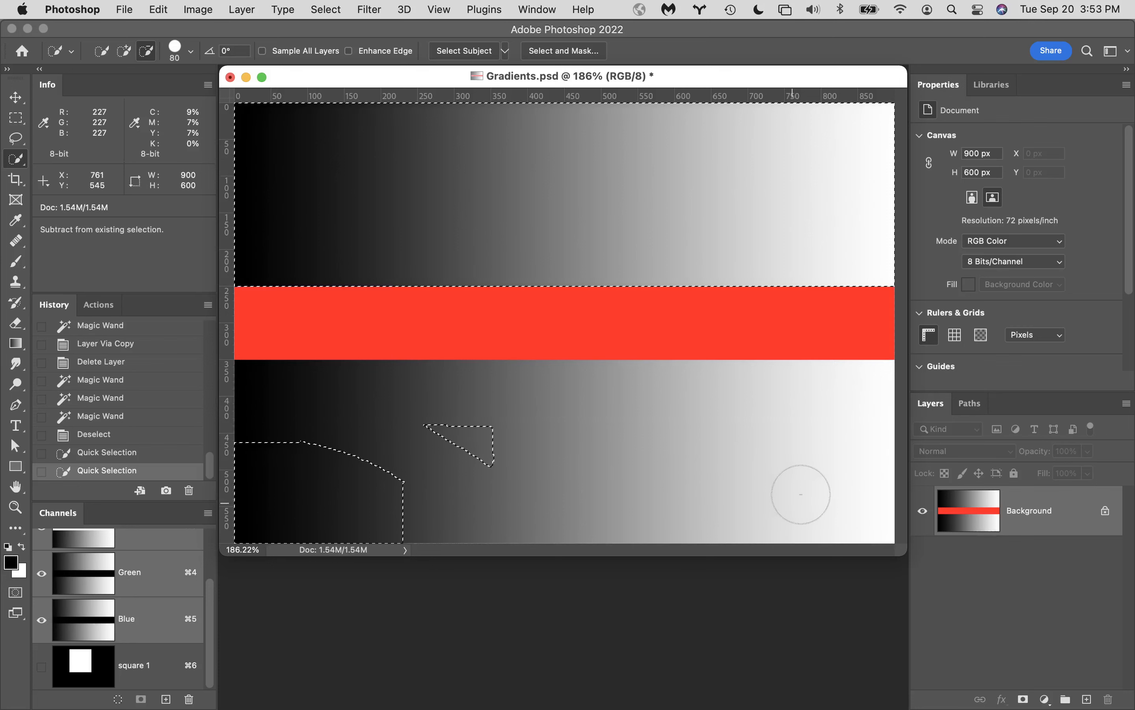
pyautogui.moveTo(507, 436)
pyautogui.mouseDown()
pyautogui.moveTo(425, 450)
pyautogui.moveTo(263, 514)
pyautogui.moveTo(246, 474)
pyautogui.moveTo(361, 458)
pyautogui.mouseUp()
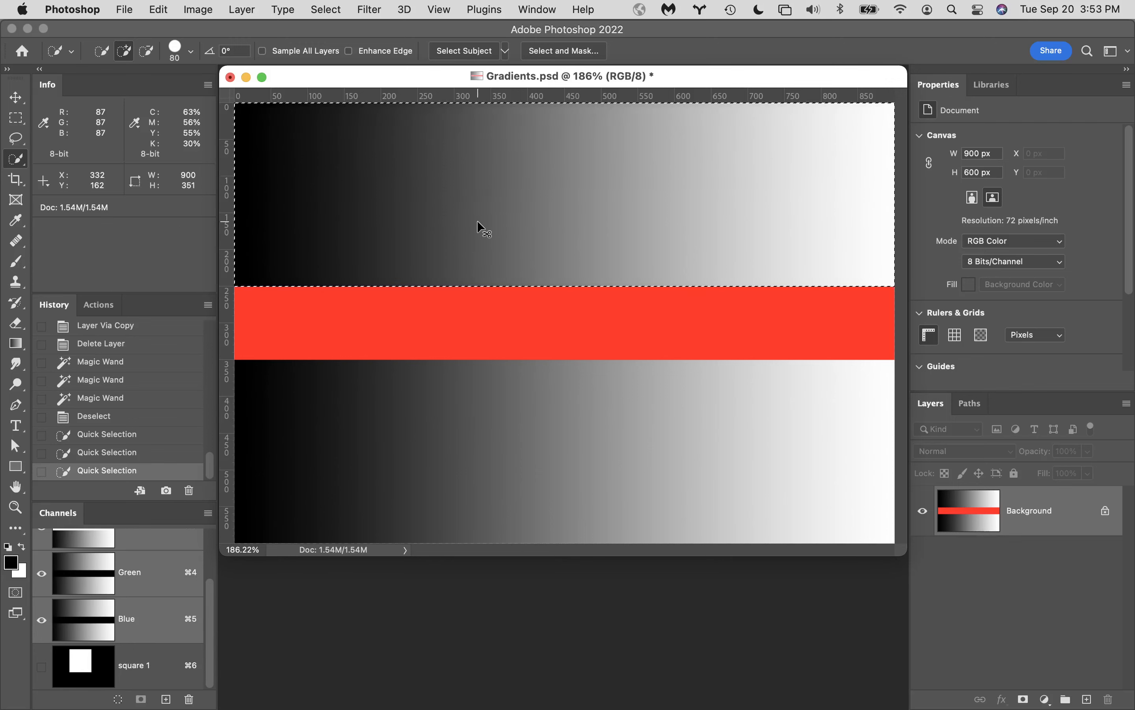
pyautogui.press('super+d')
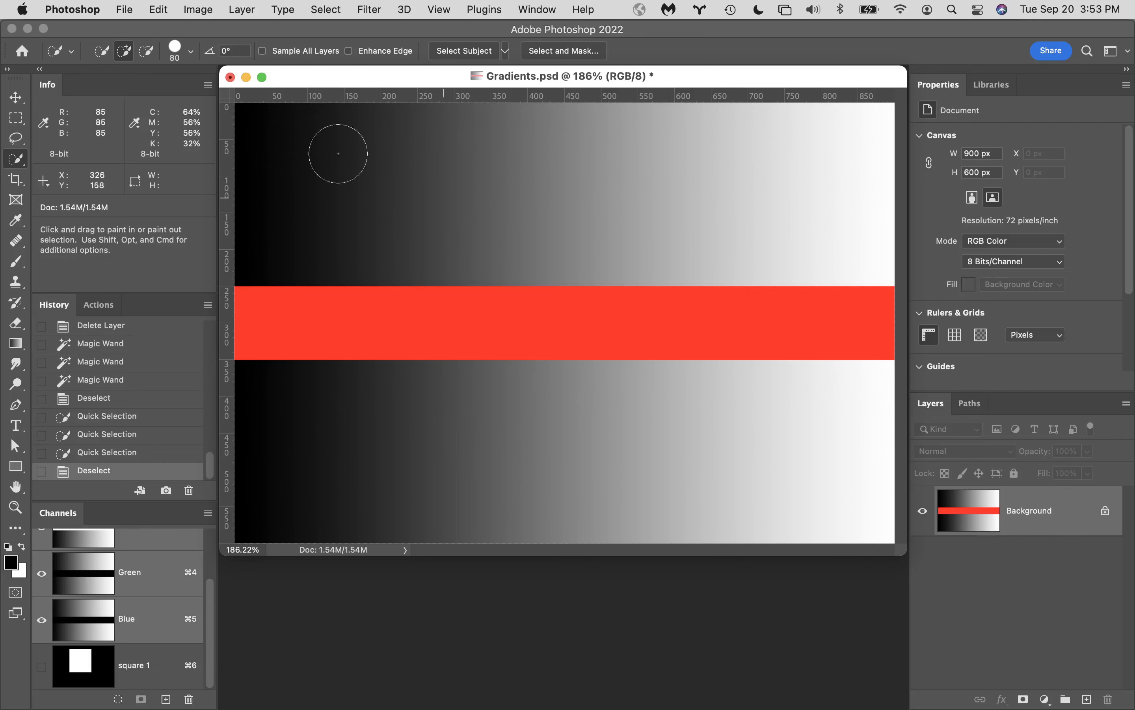
# Close Gradients.psd without saving the changes
pyautogui.click(232, 78)
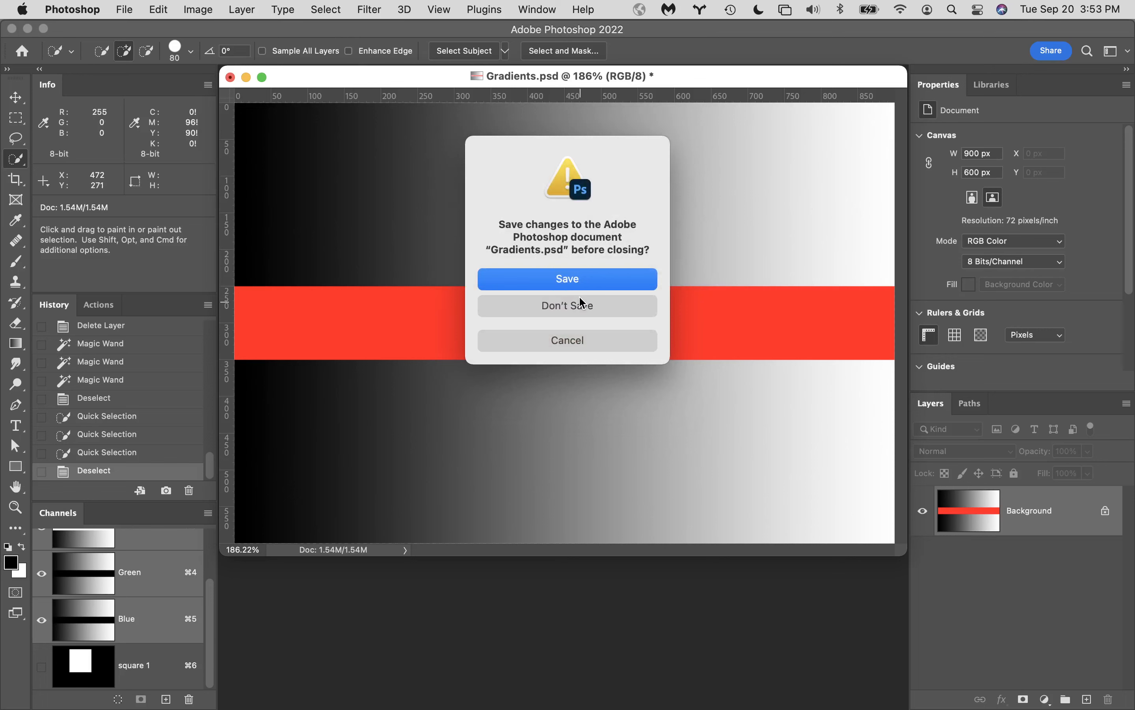
pyautogui.click(581, 304)
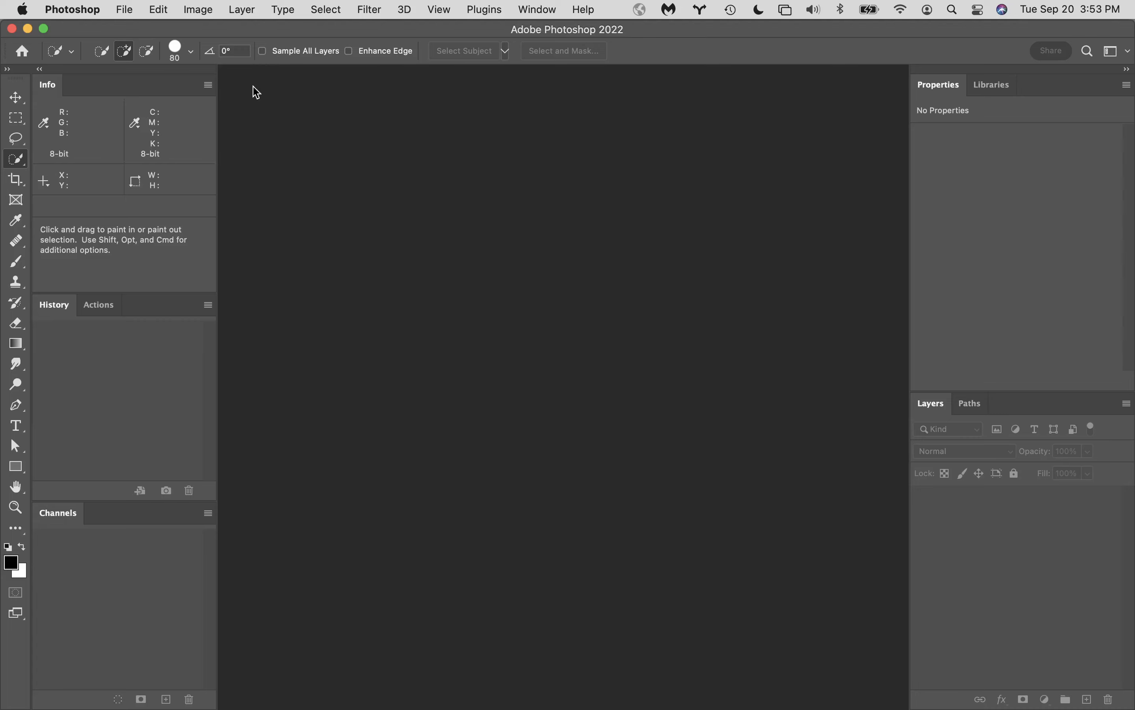
# Open the recent file red_car.psd and fit the whole image in view
pyautogui.click(121, 9)
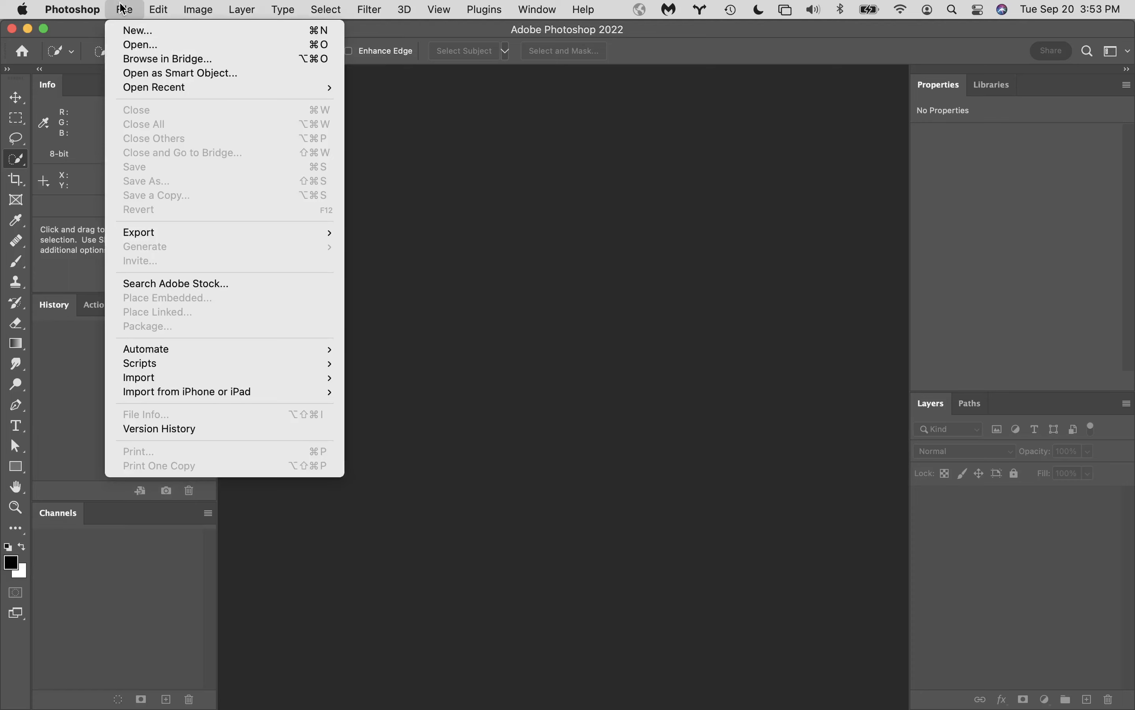
pyautogui.moveTo(152, 89)
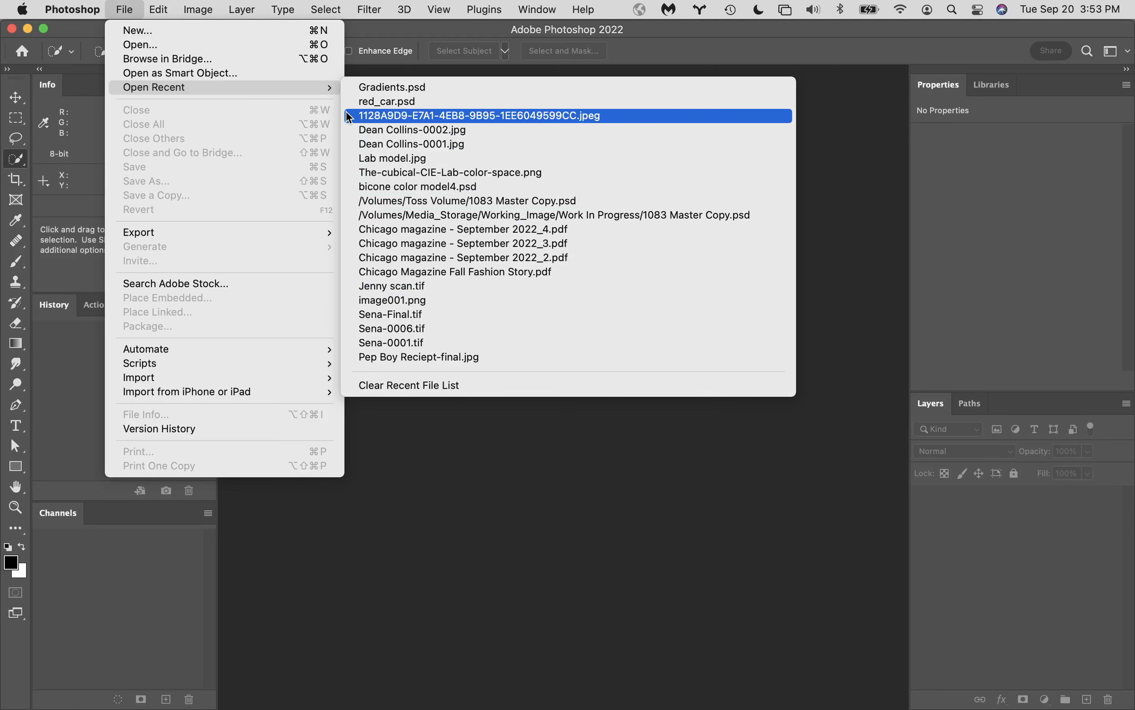
pyautogui.click(424, 103)
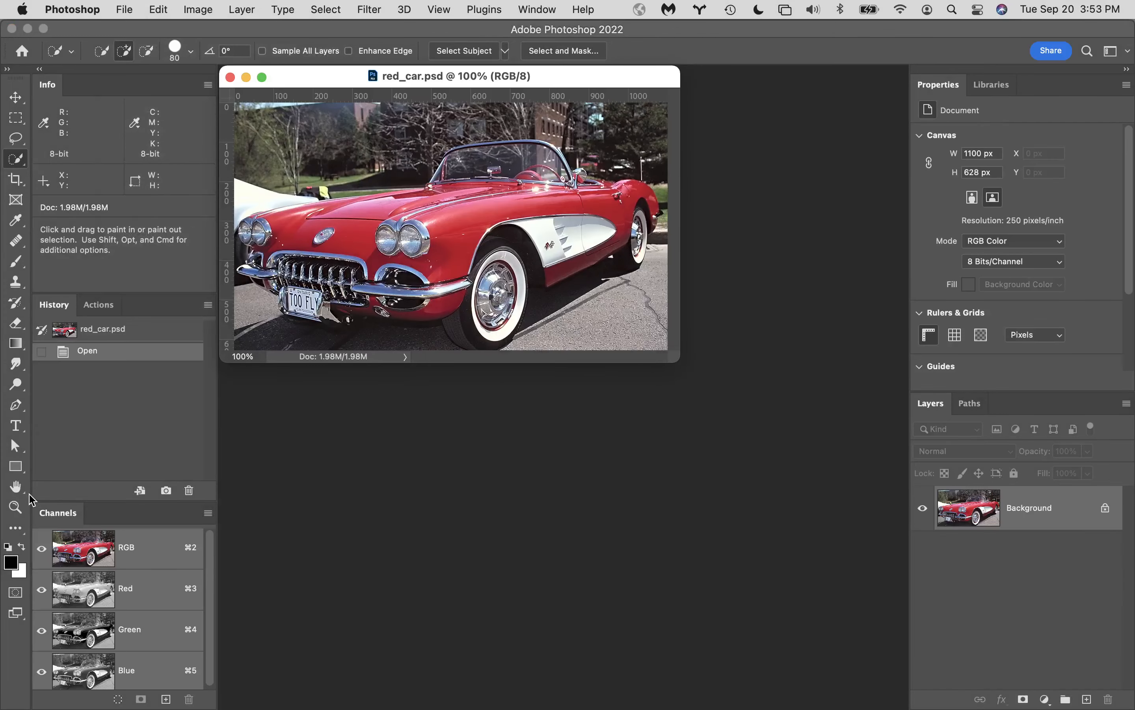
pyautogui.doubleClick(15, 487)
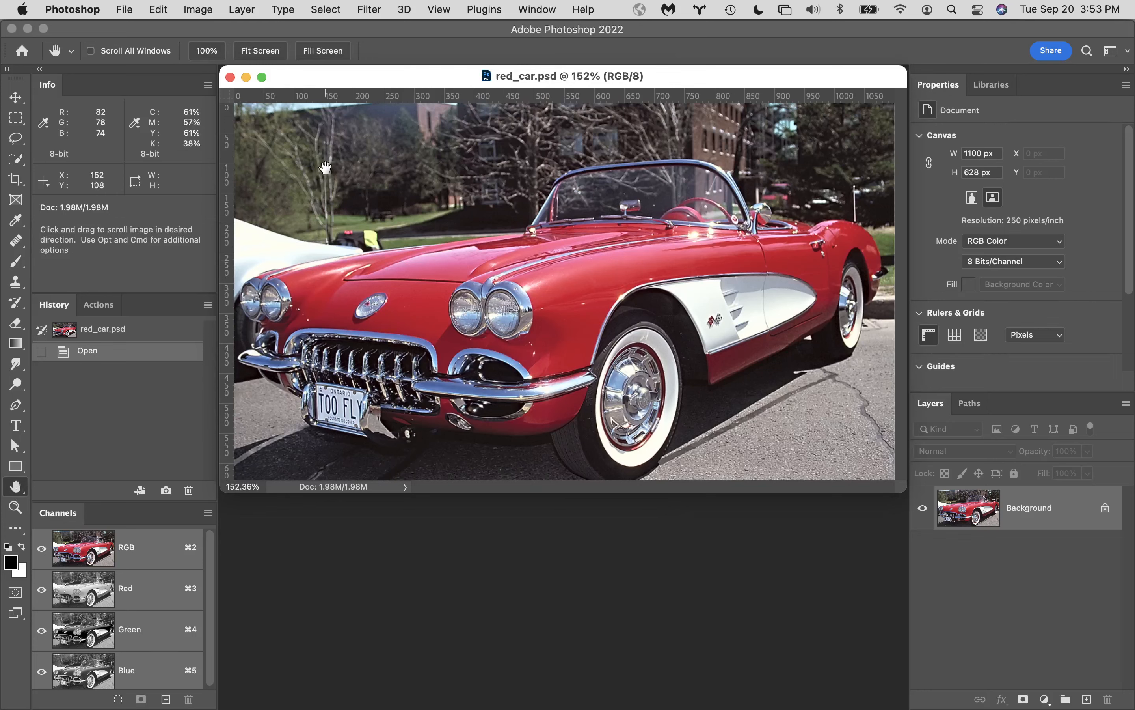
# Start a Color Range selection on the car image and set its selection preview to None
pyautogui.click(323, 9)
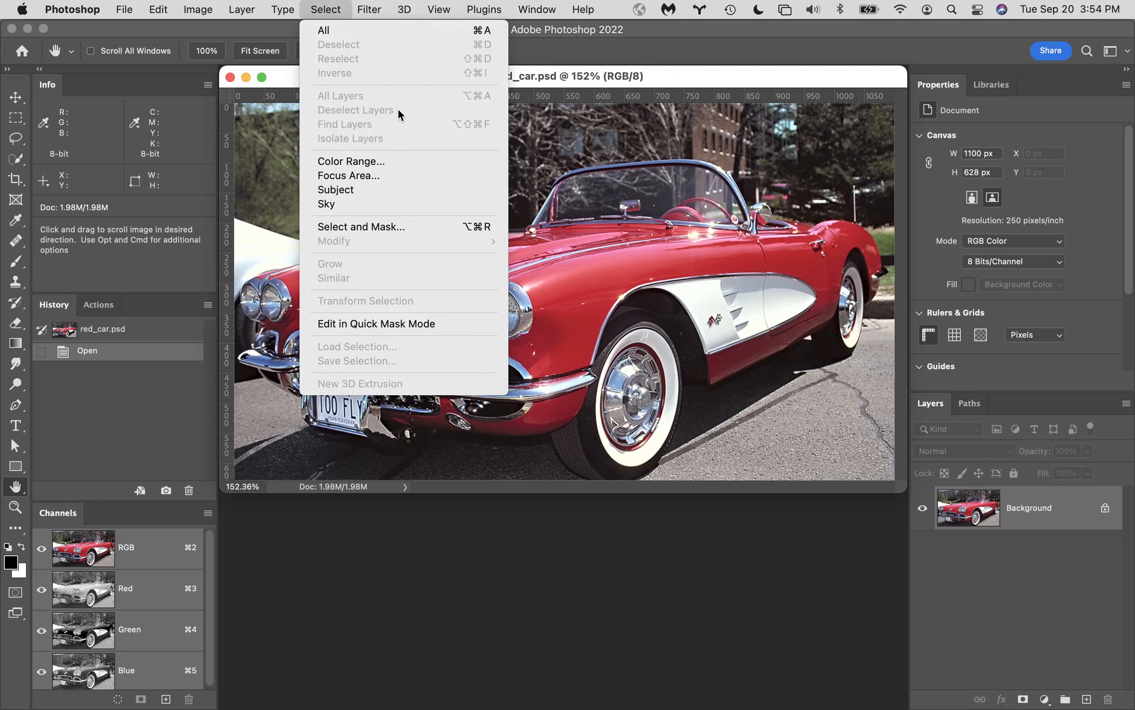
pyautogui.click(351, 161)
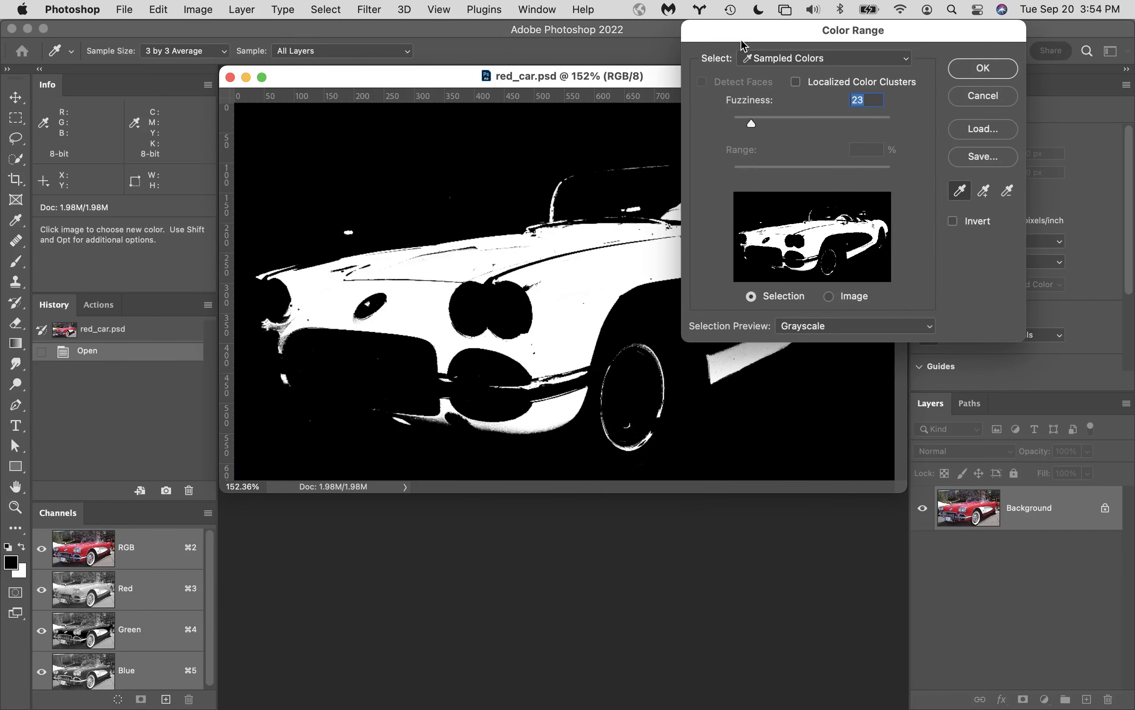
pyautogui.moveTo(749, 38); pyautogui.dragTo(839, 37)
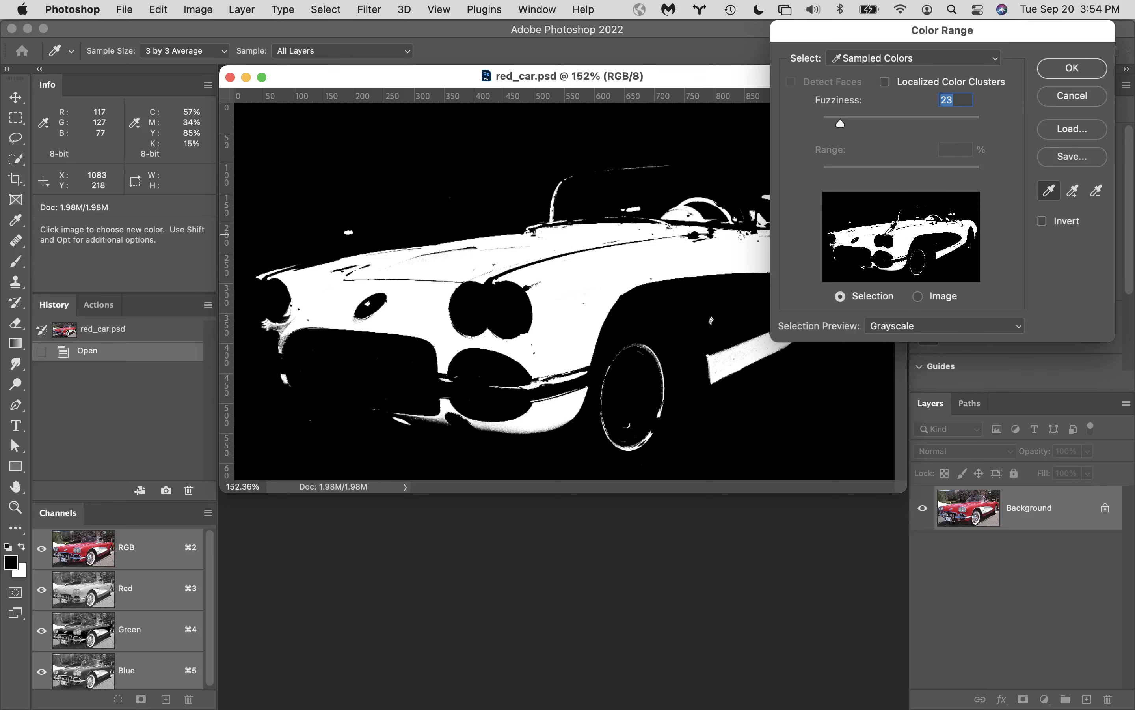
pyautogui.click(940, 329)
pyautogui.click(909, 304)
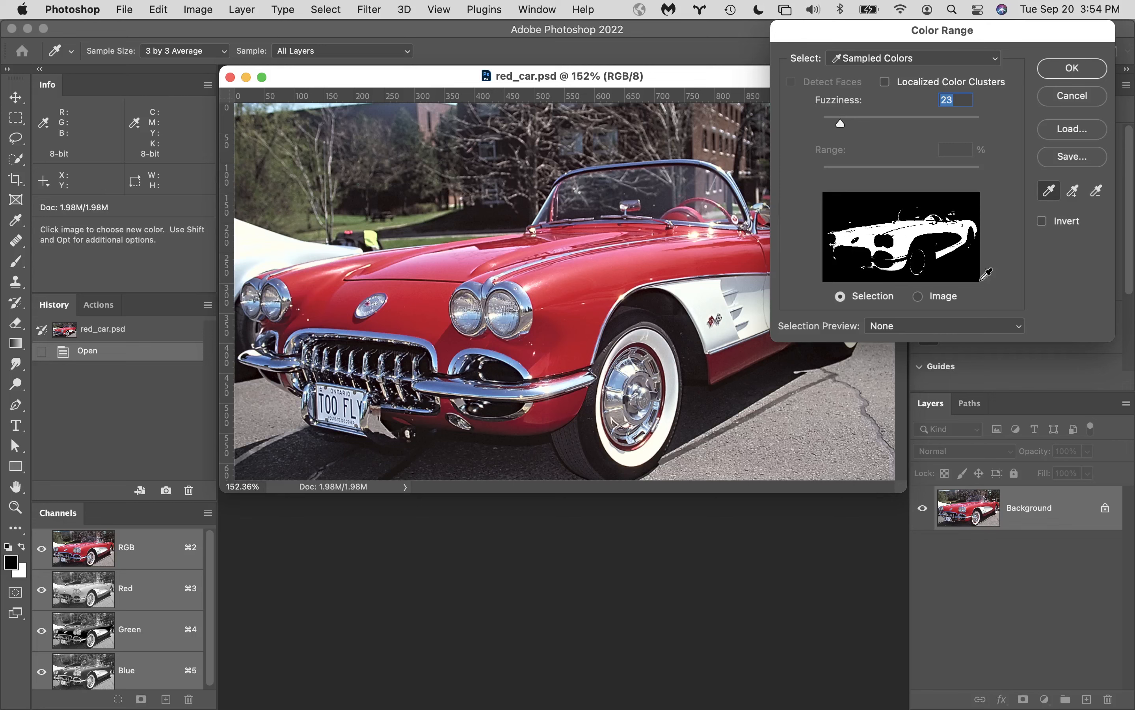
# Preview the Color Range selection on the car image in Grayscale, and return the selection preview to None
pyautogui.click(965, 327)
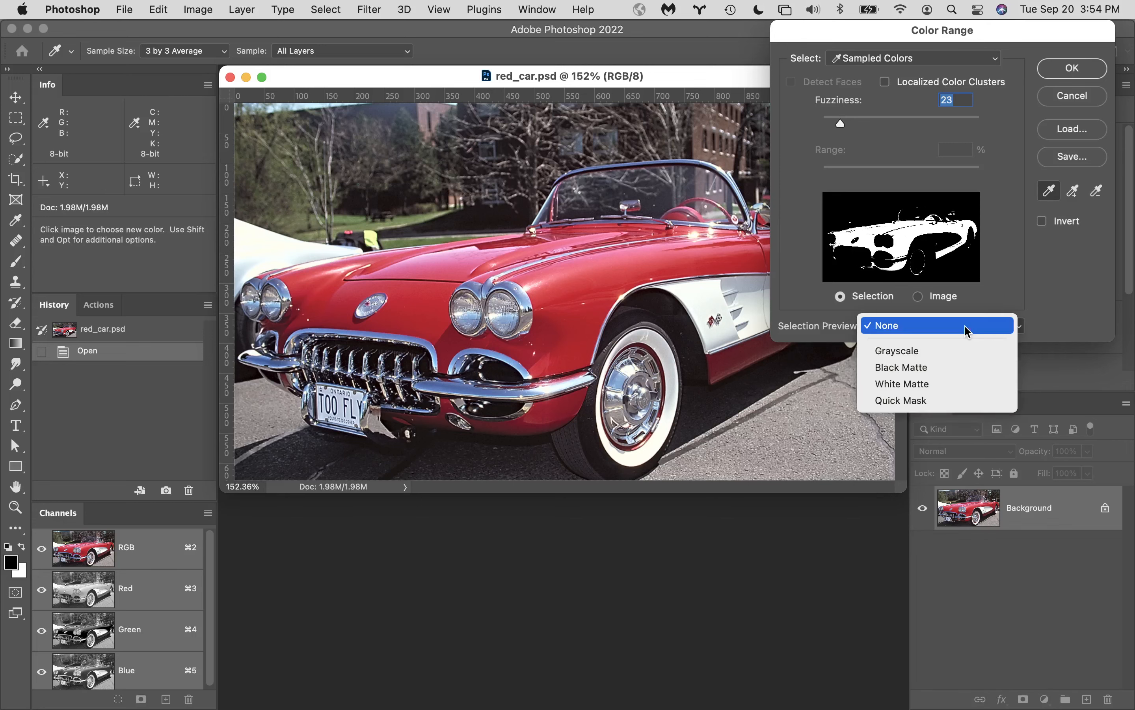
pyautogui.click(965, 351)
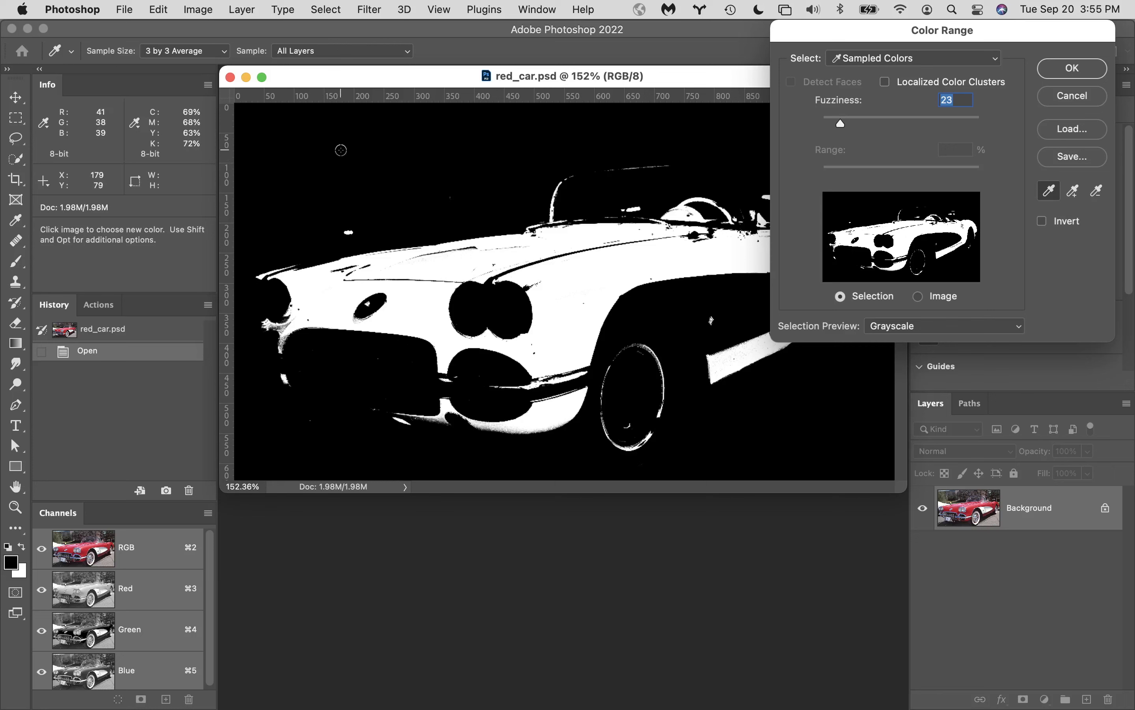
pyautogui.click(923, 328)
pyautogui.click(894, 300)
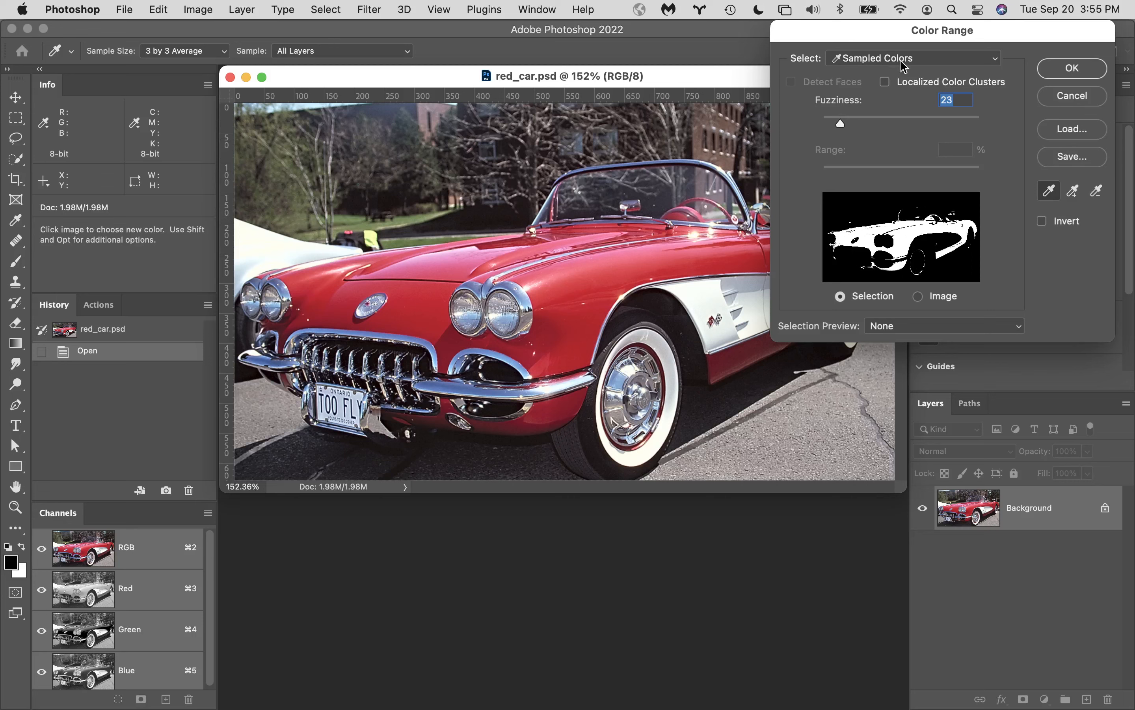
pyautogui.click(925, 57)
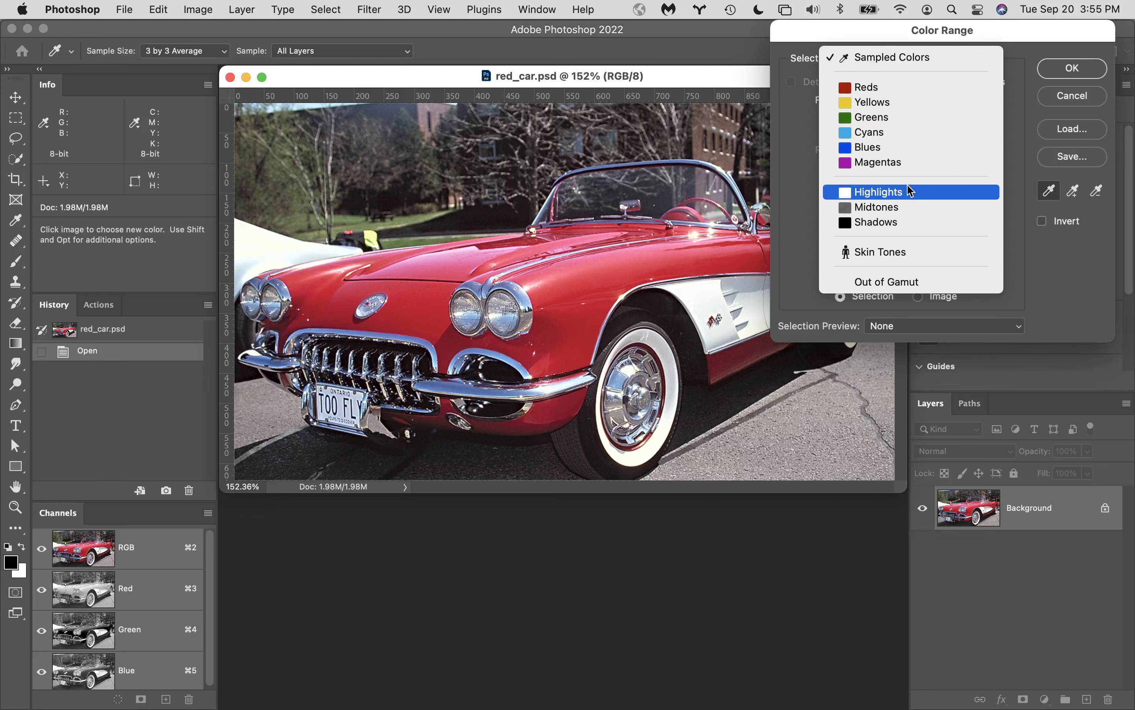
pyautogui.click(931, 193)
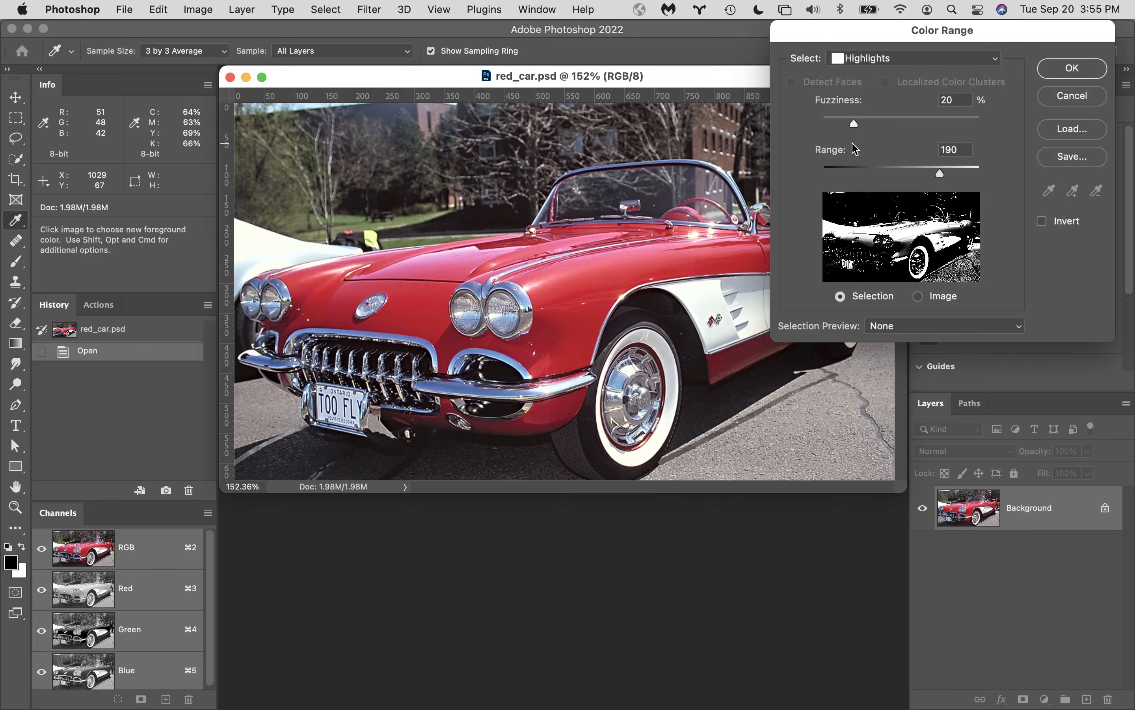
pyautogui.click(1053, 99)
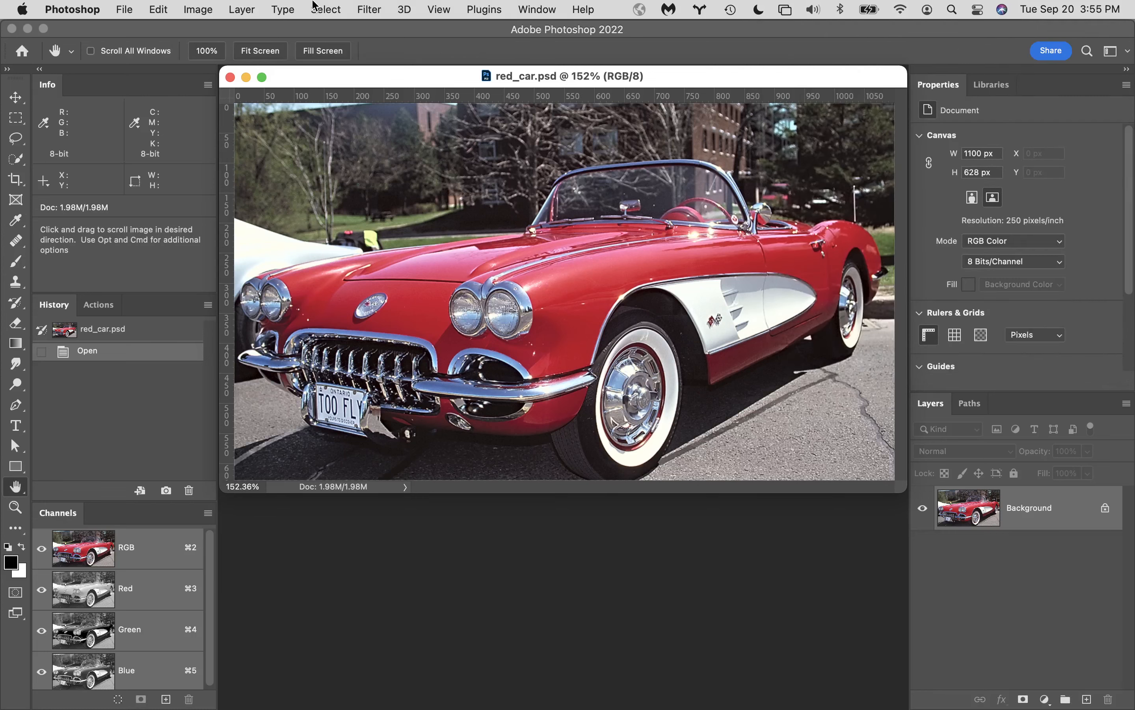
# Start a new Color Range selection on the car image with the selection preview set to None
pyautogui.click(313, 7)
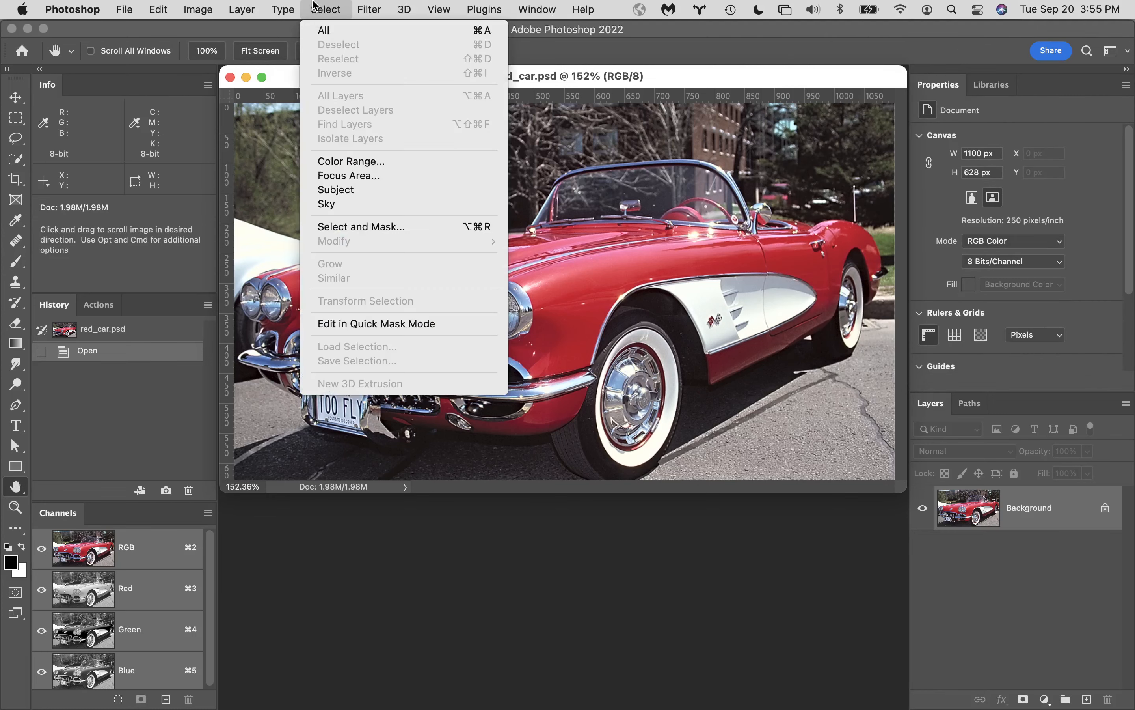
pyautogui.click(362, 164)
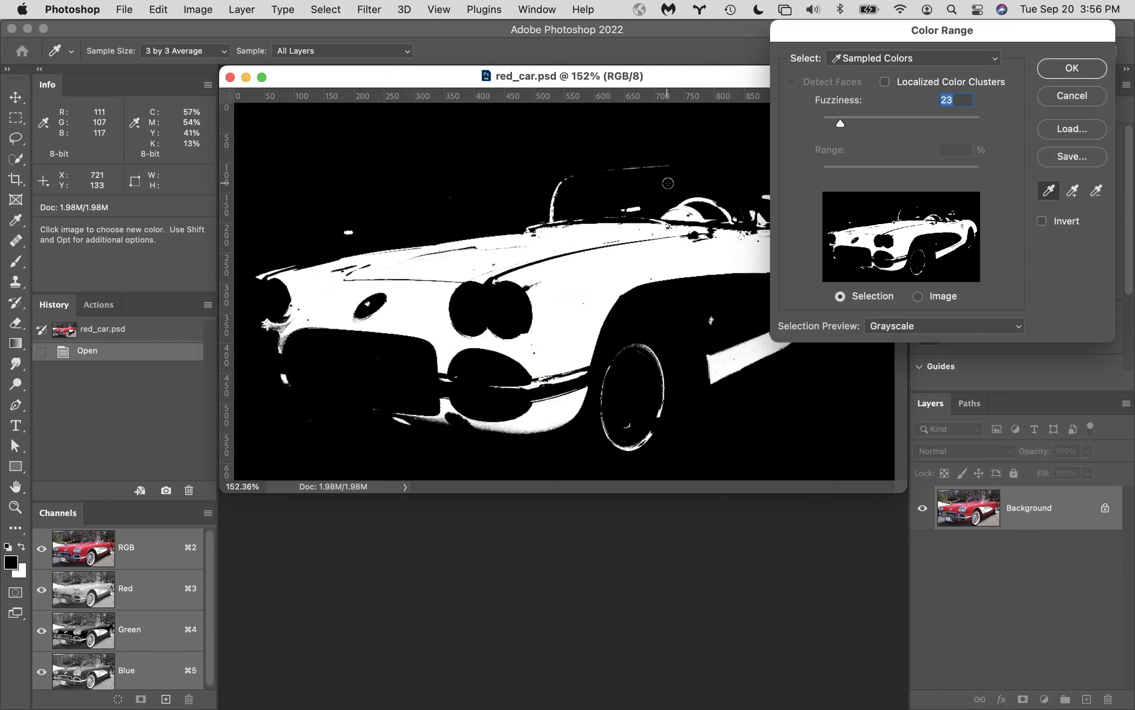
pyautogui.click(916, 329)
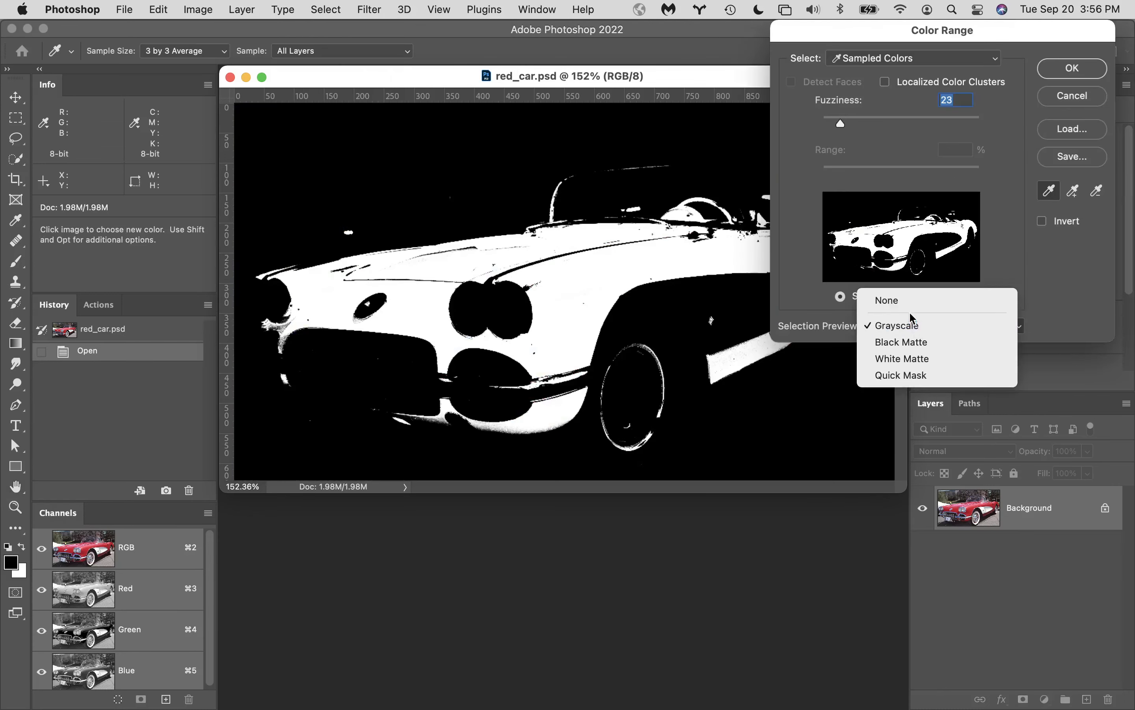
pyautogui.click(891, 302)
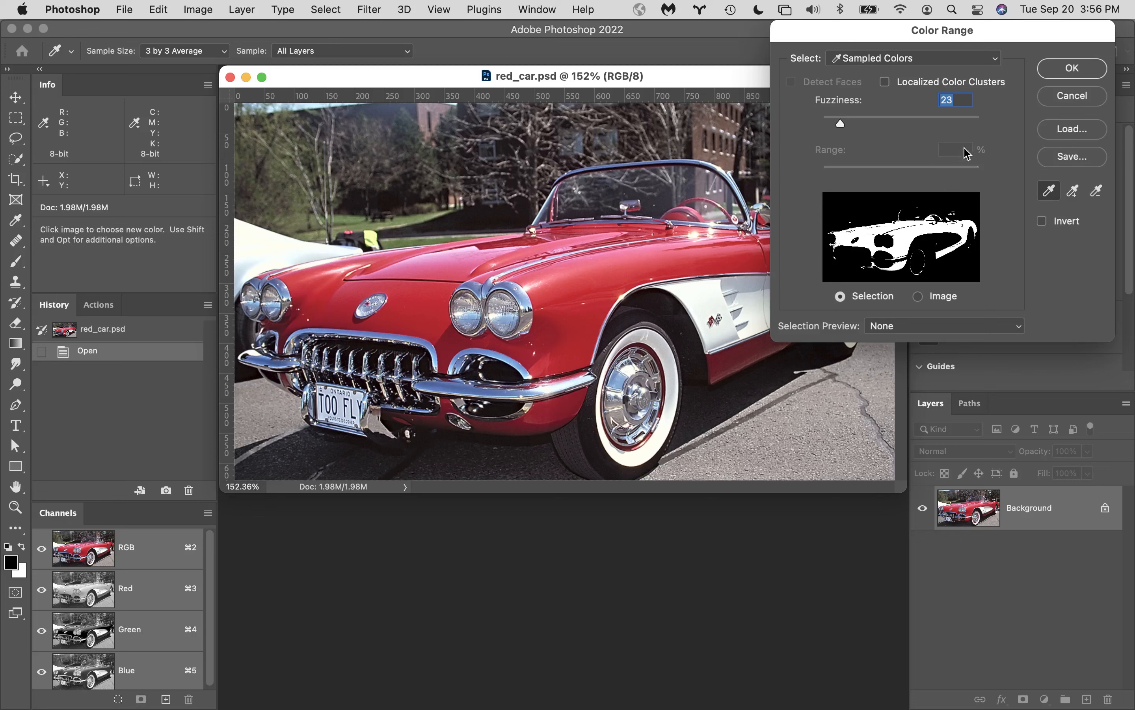
# Target the image's Highlights in Color Range, previewed in Grayscale, and set the range to 230
pyautogui.click(934, 58)
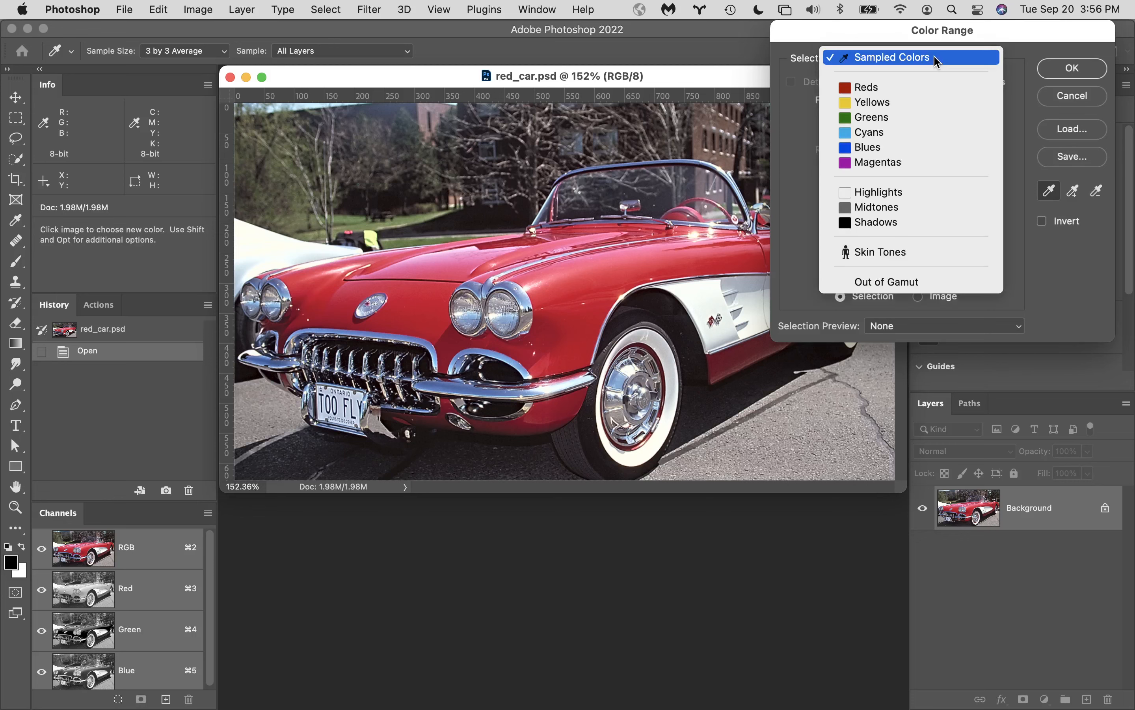
pyautogui.click(918, 192)
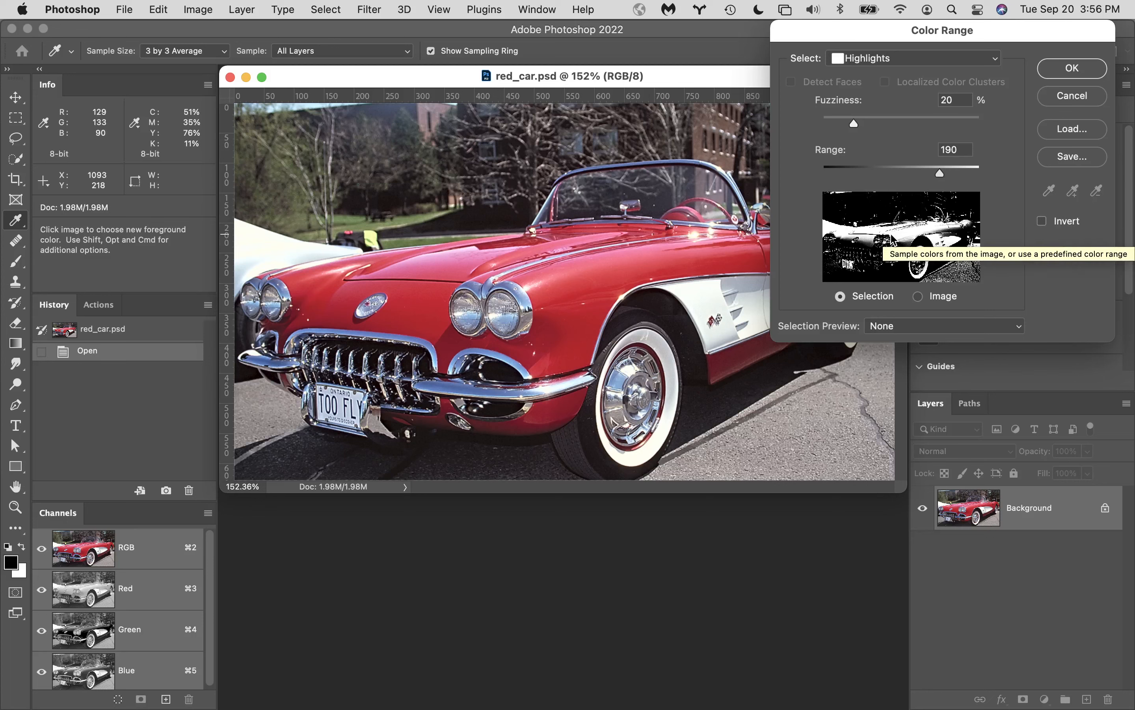
pyautogui.click(938, 327)
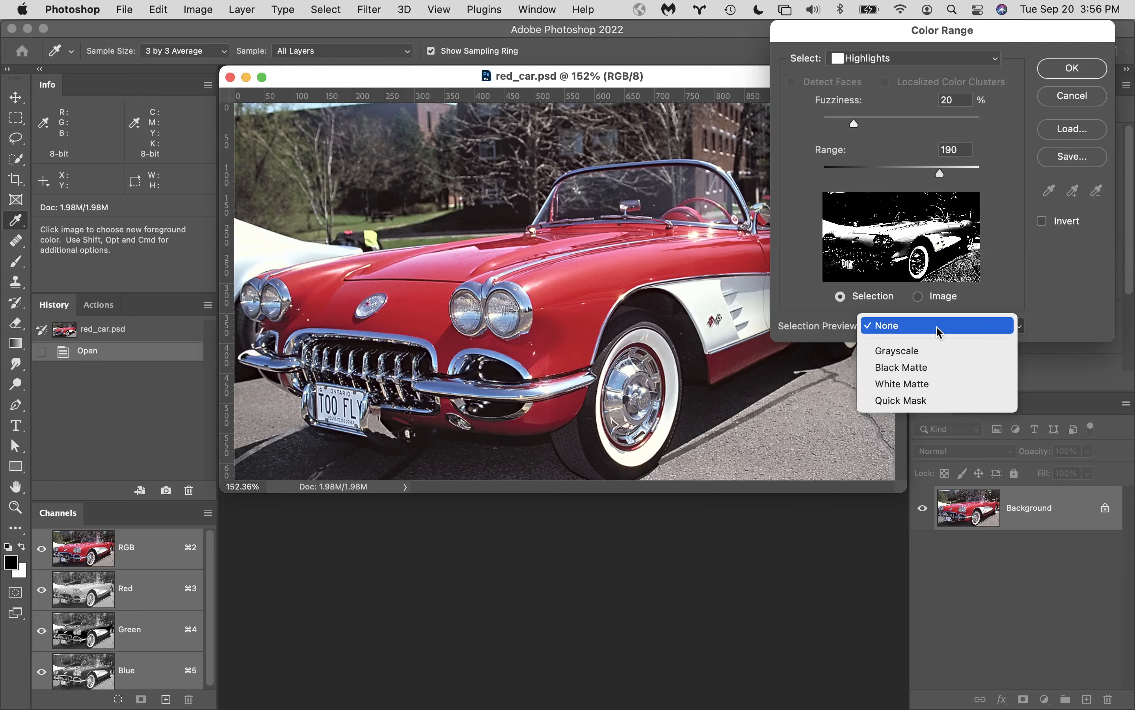
pyautogui.click(939, 350)
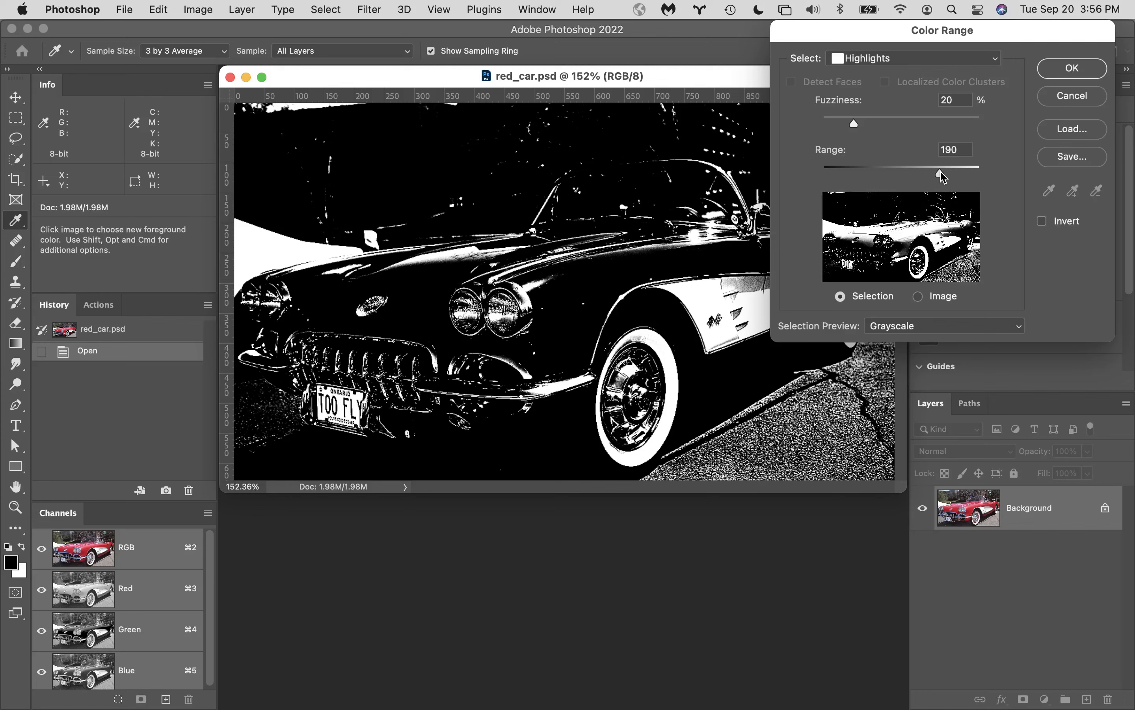
pyautogui.moveTo(940, 171); pyautogui.dragTo(965, 173)
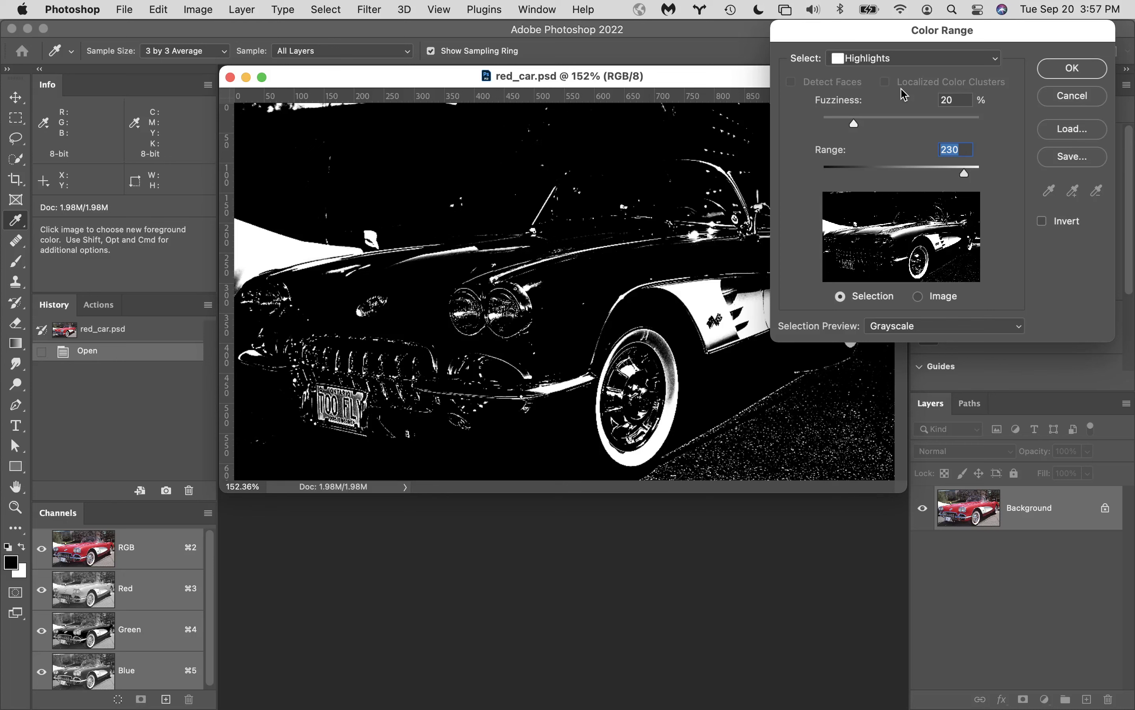
# Switch Color Range back to Sampled Colors and set the selection preview to None
pyautogui.click(923, 60)
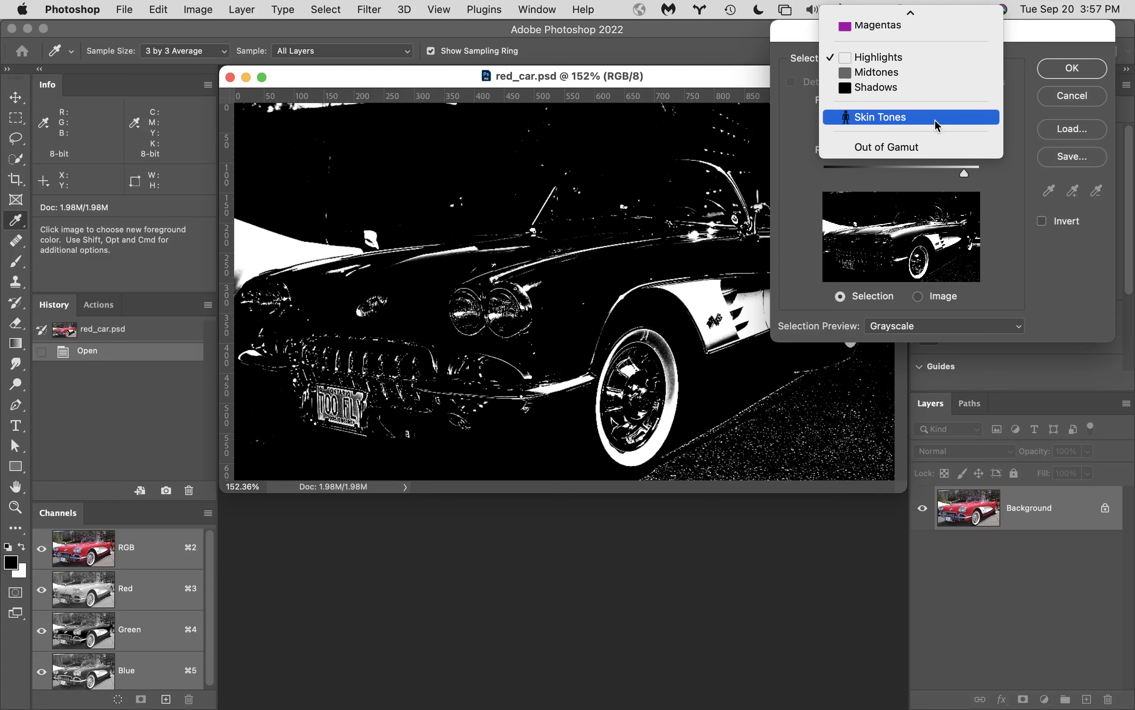
pyautogui.moveTo(911, 13)
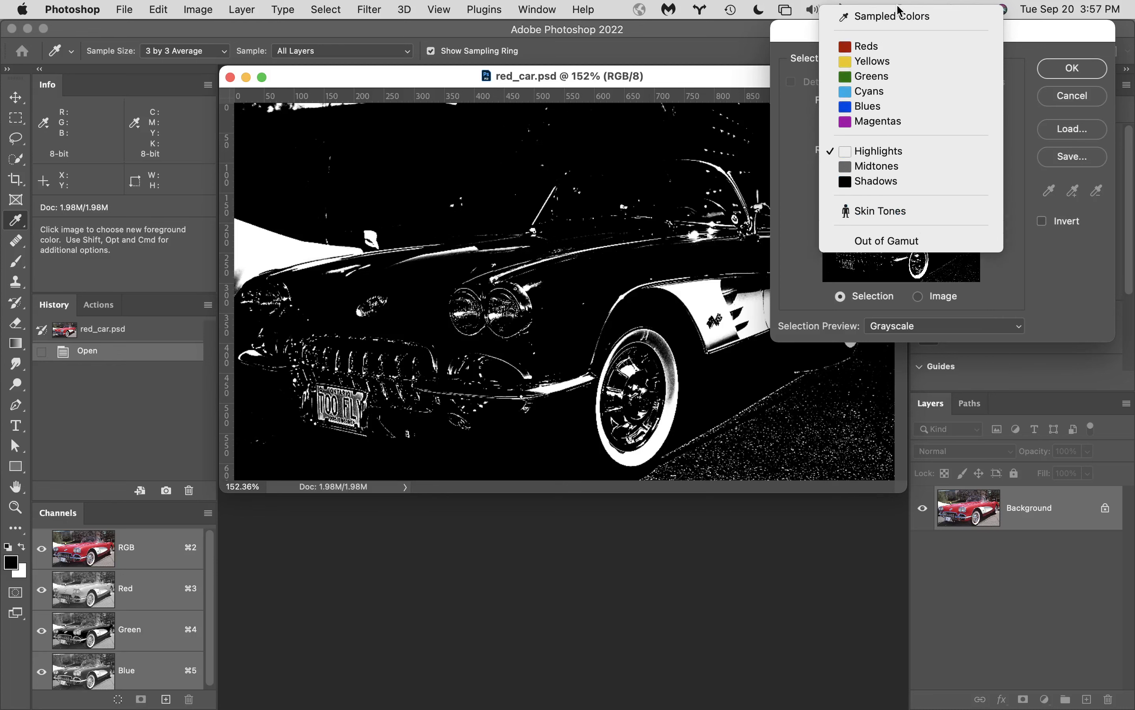
pyautogui.click(919, 21)
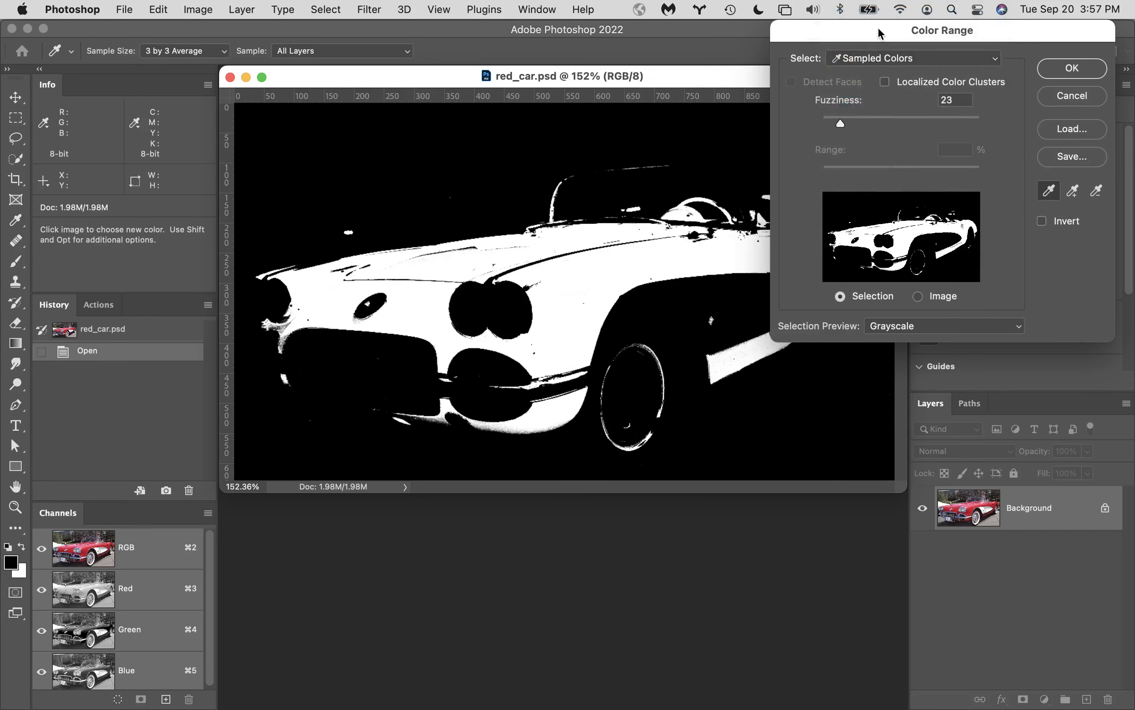
pyautogui.click(945, 325)
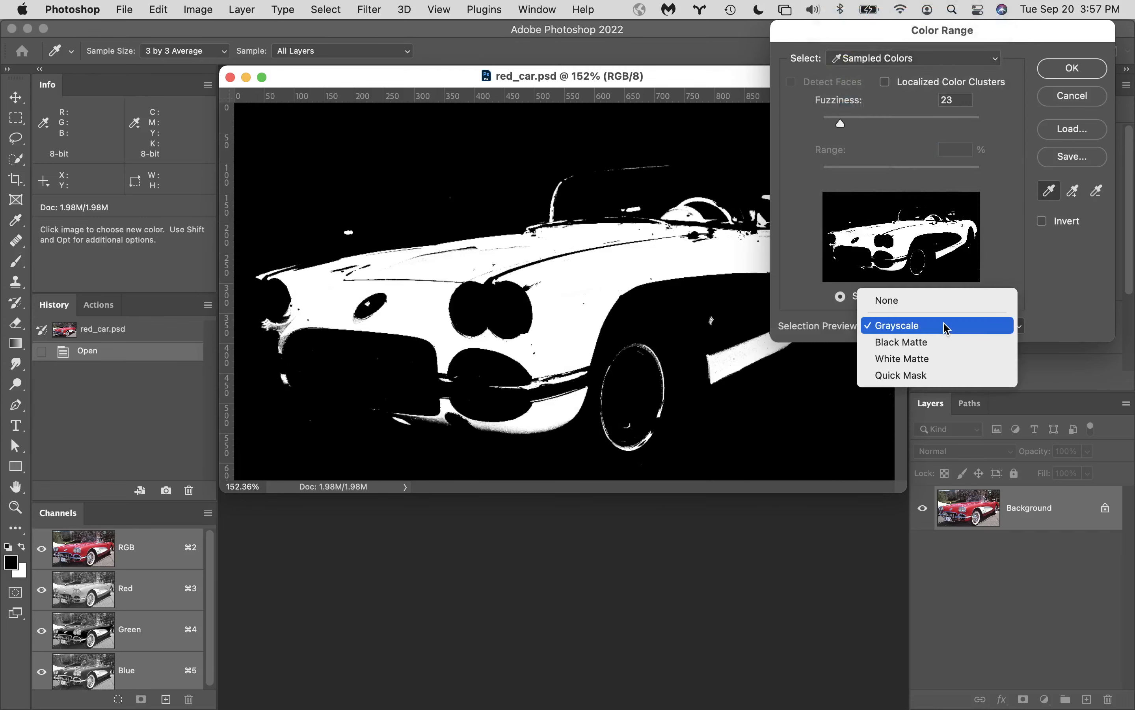
pyautogui.click(894, 301)
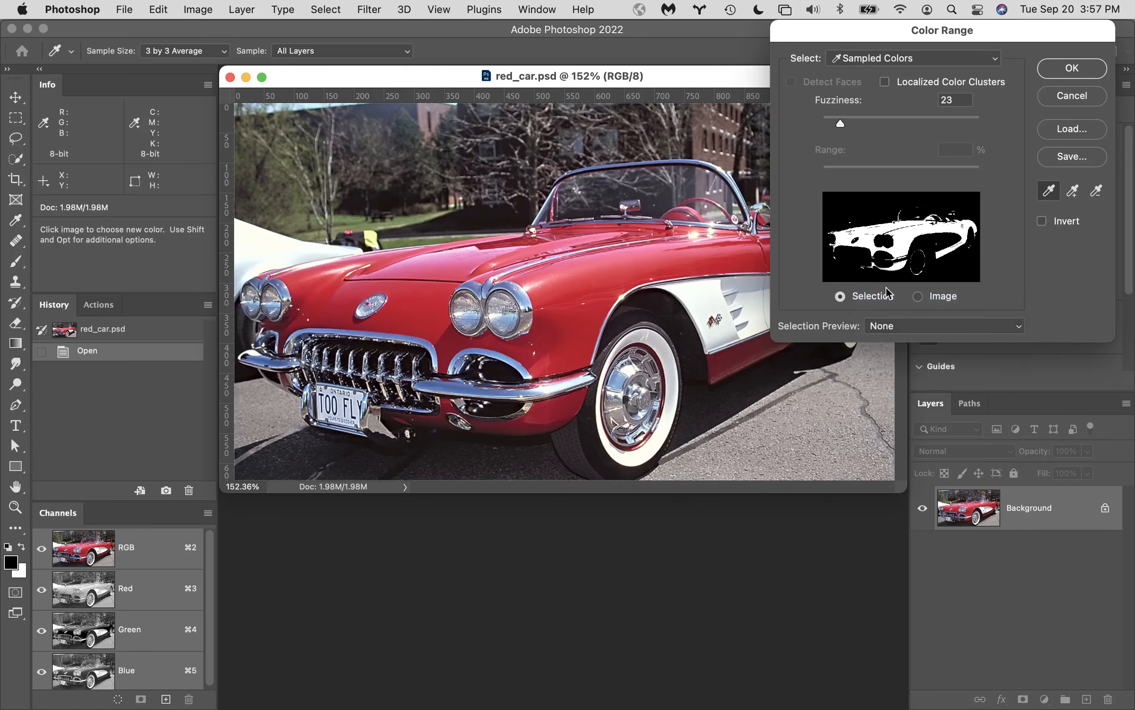
# Try sampling the reds of the front fender and adding those of the hood, and reset the Color Range settings
pyautogui.click(619, 264)
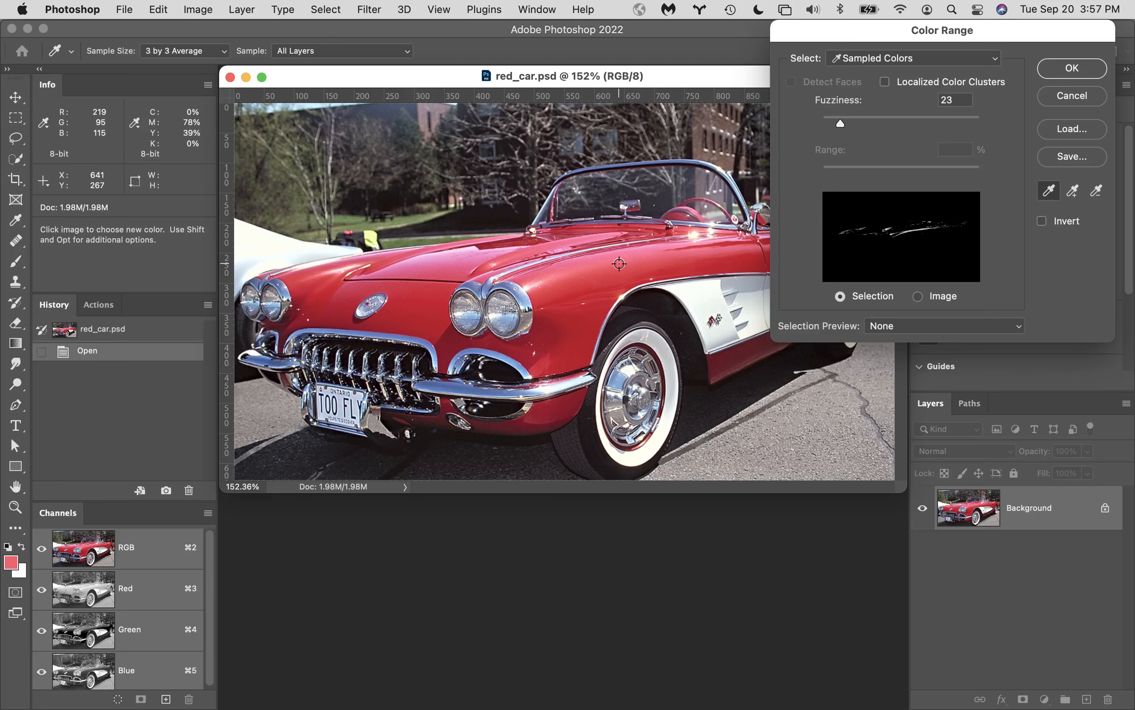
pyautogui.click(571, 325)
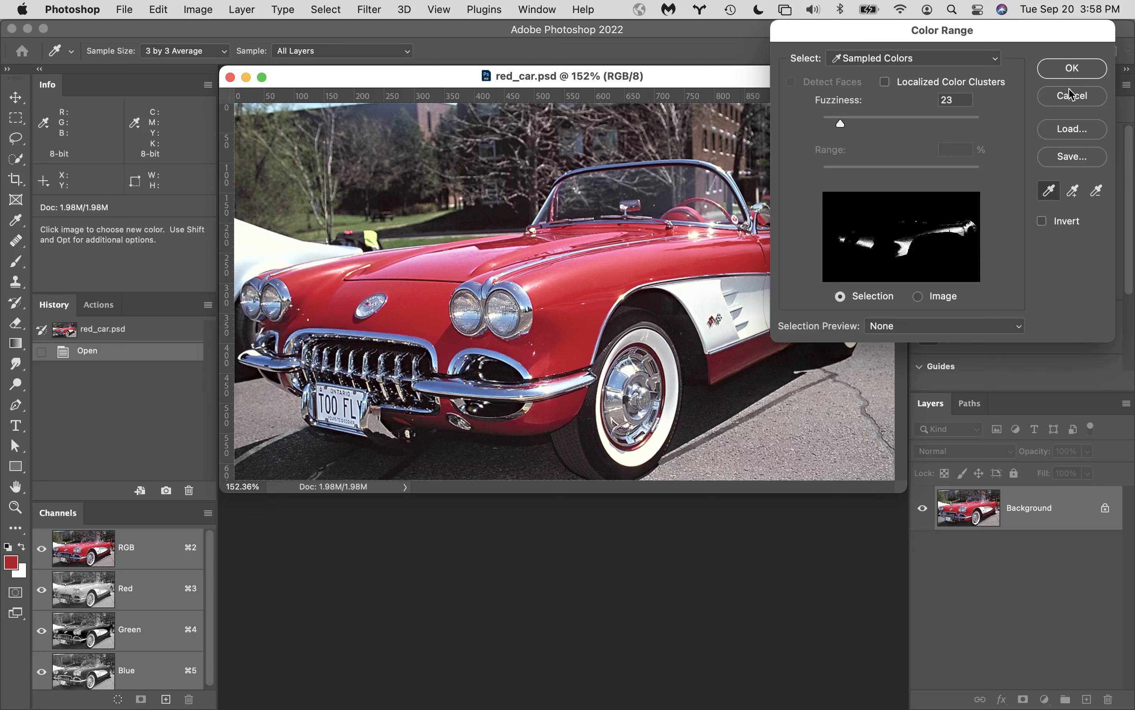
pyautogui.click(1075, 196)
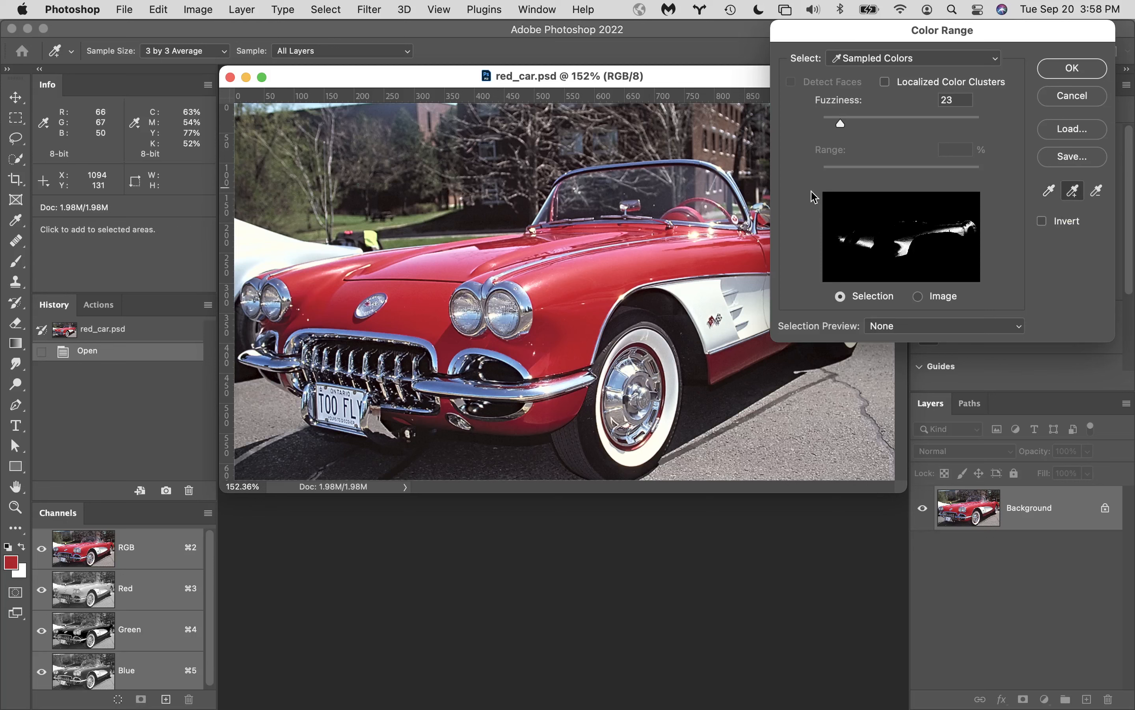
pyautogui.click(604, 259)
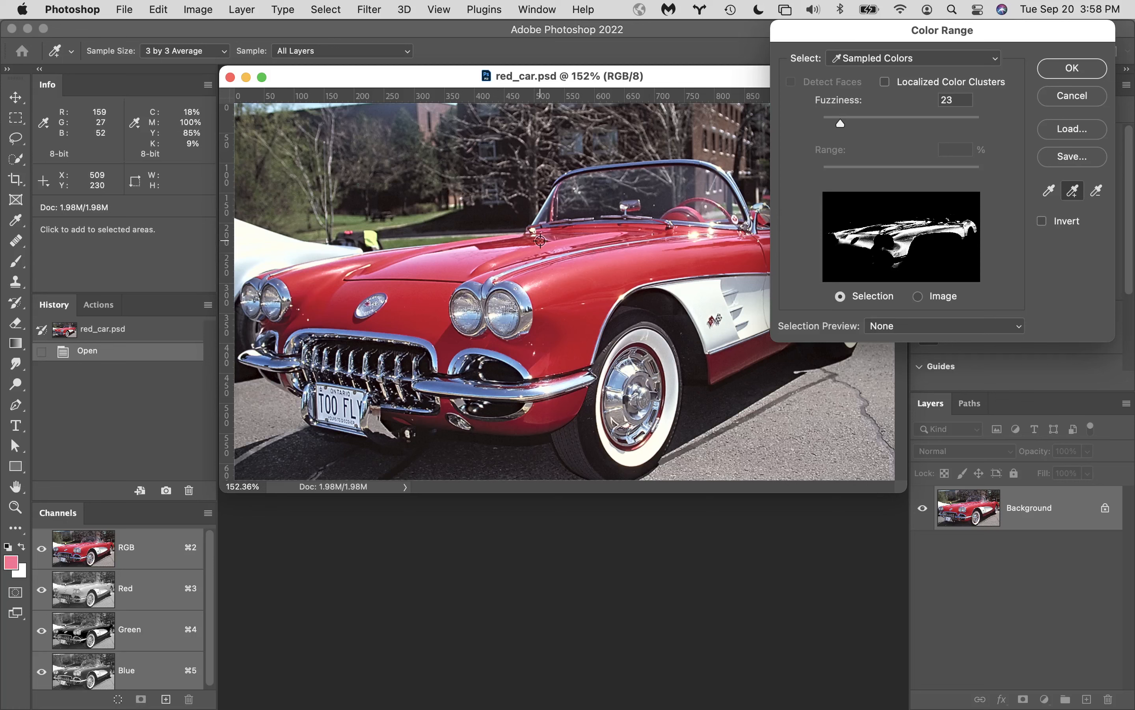
pyautogui.click(454, 266)
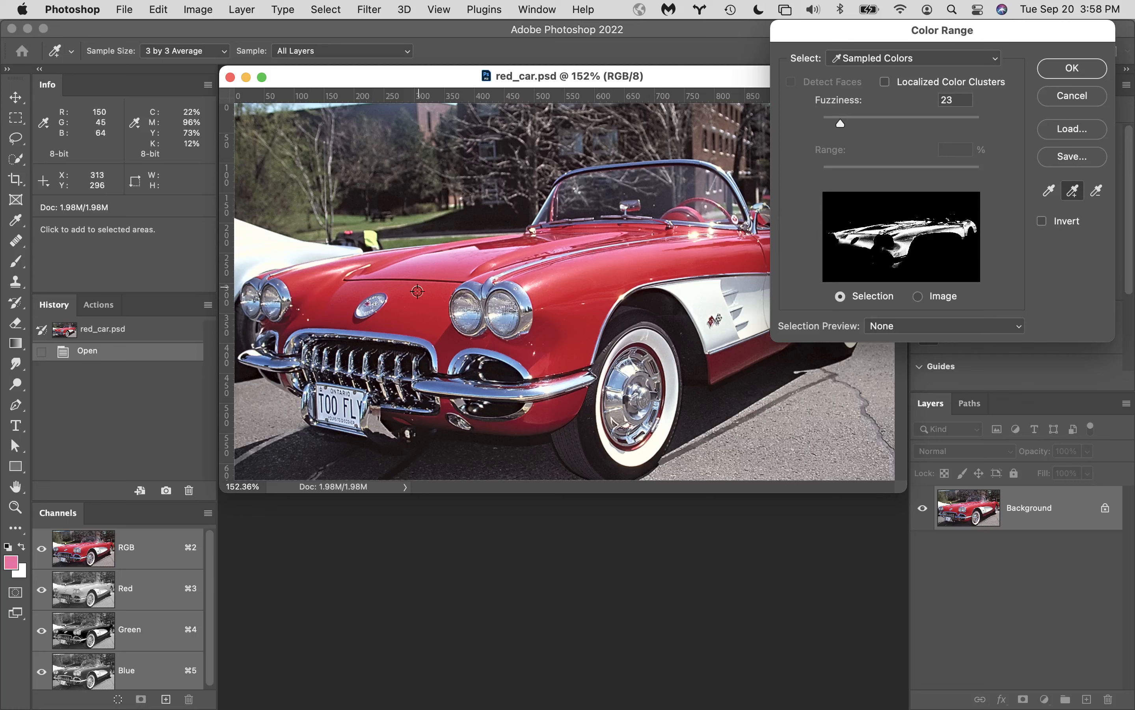
pyautogui.click(412, 305)
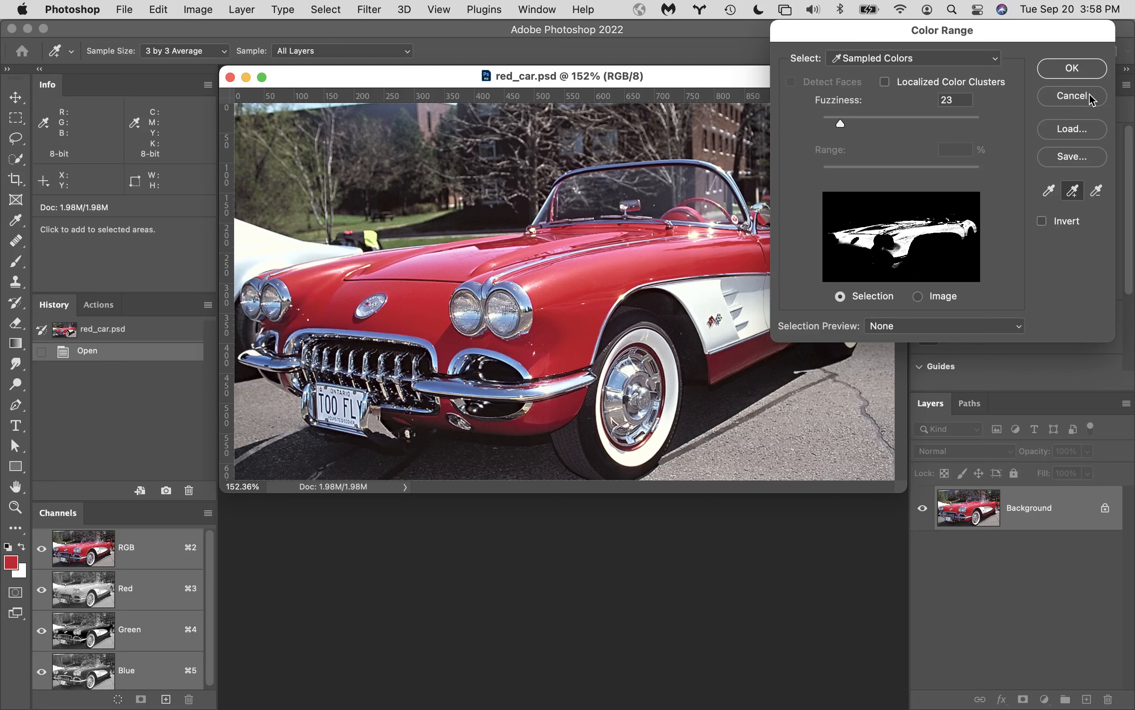
pyautogui.press('alt')
pyautogui.keyDown('alt'); pyautogui.click(1093, 100); pyautogui.keyUp('alt')
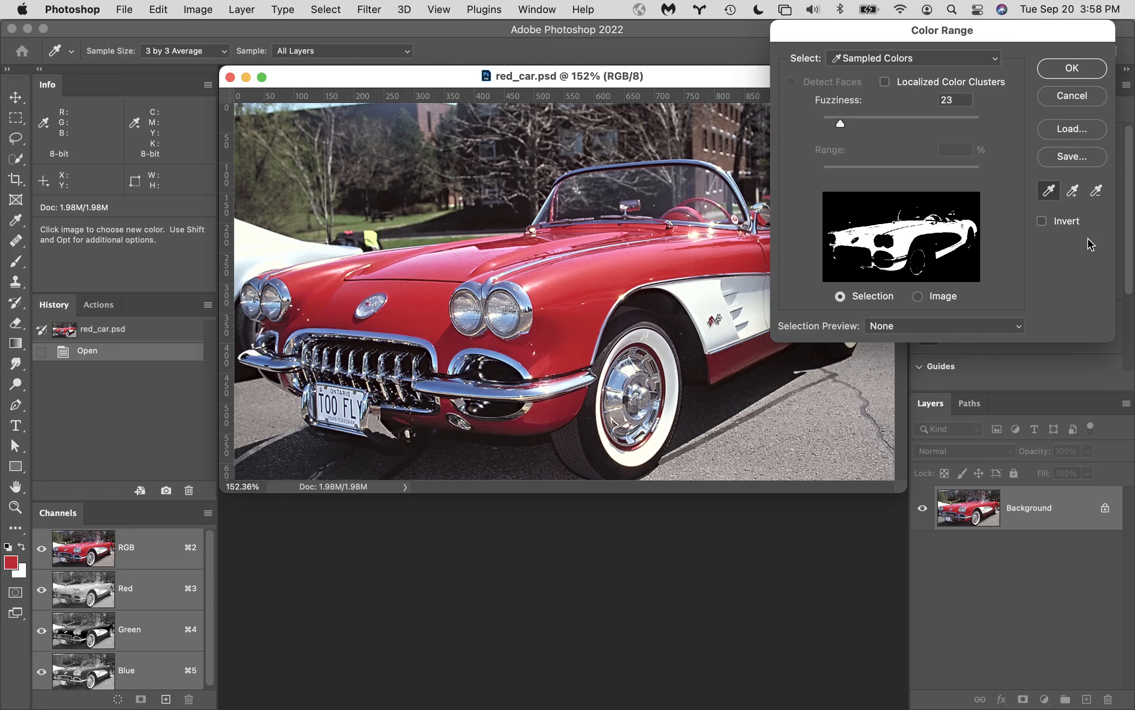
# Sample the red on the upper front fender and preview the selection in Grayscale
pyautogui.click(1050, 191)
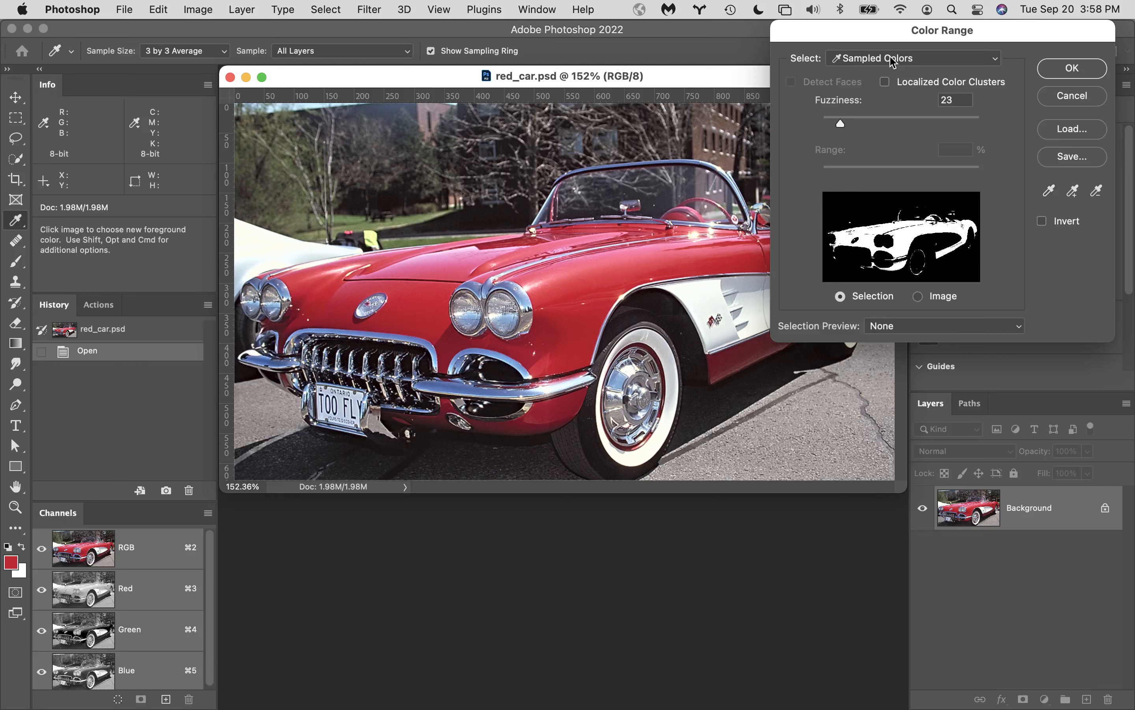
pyautogui.click(589, 272)
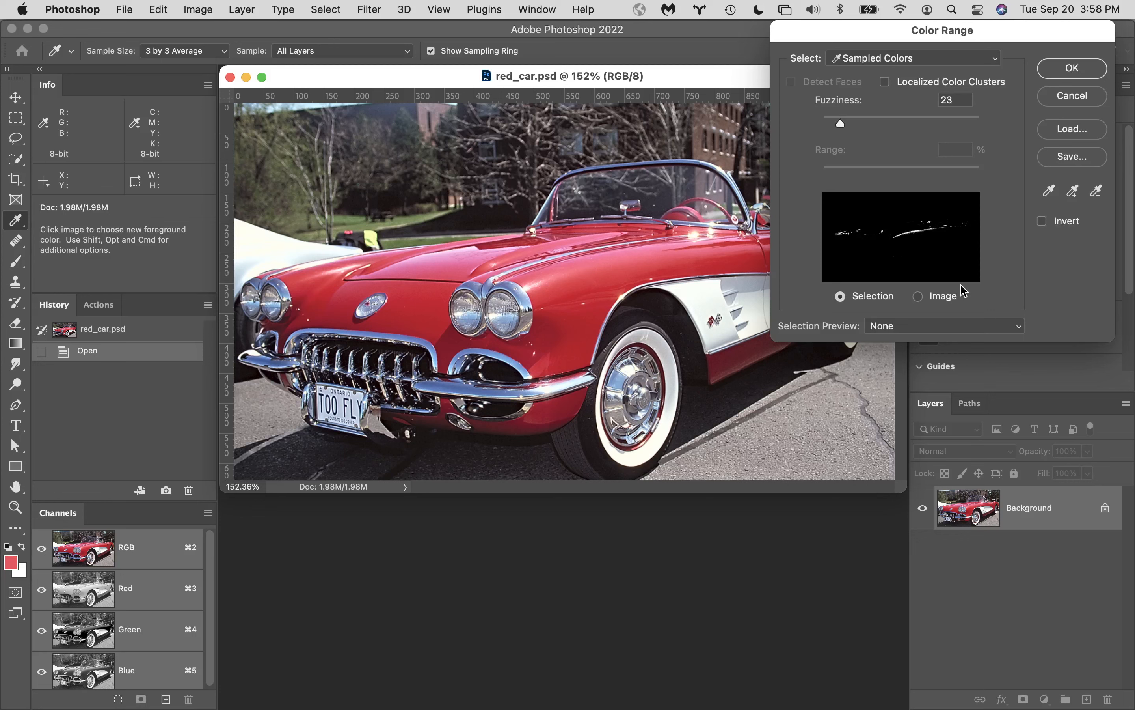
pyautogui.click(960, 326)
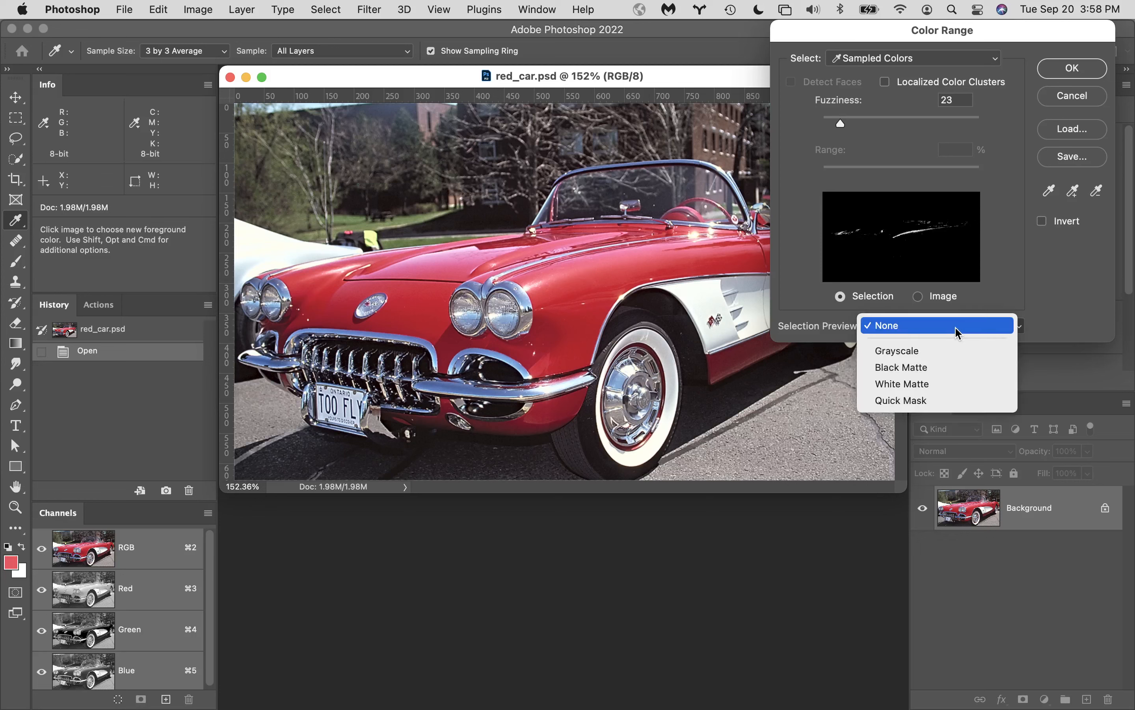
pyautogui.click(954, 355)
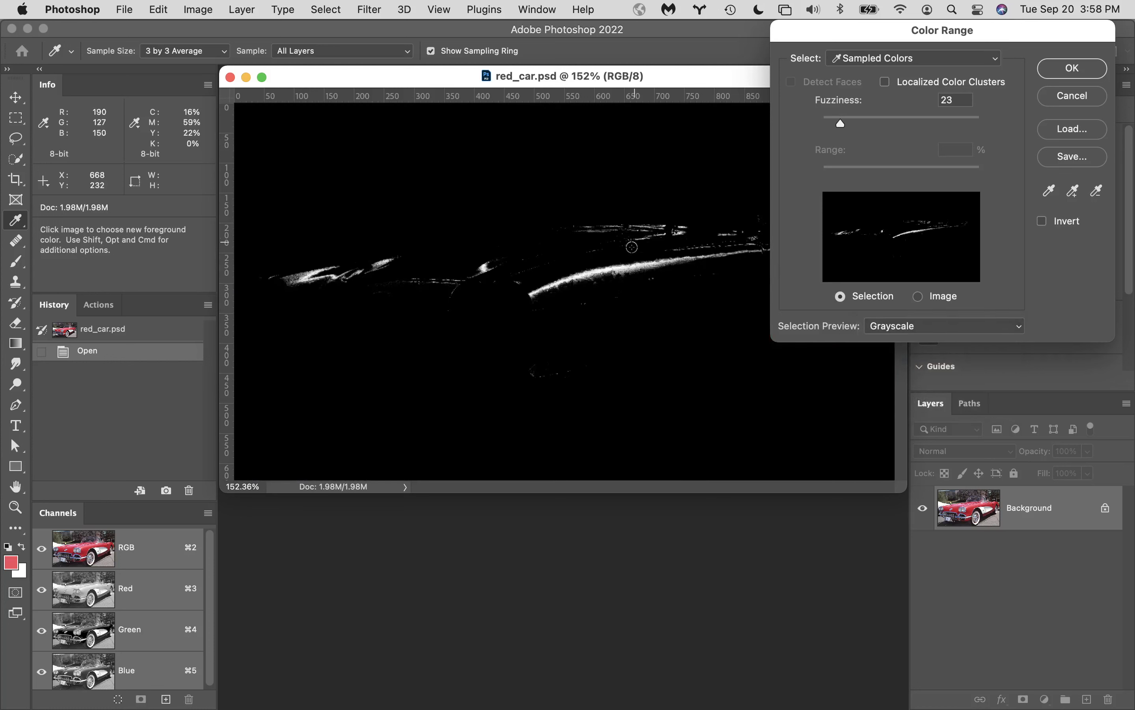
# Add the reds of the hood and the front fender beside the headlights to the sampled color range
pyautogui.click(1079, 191)
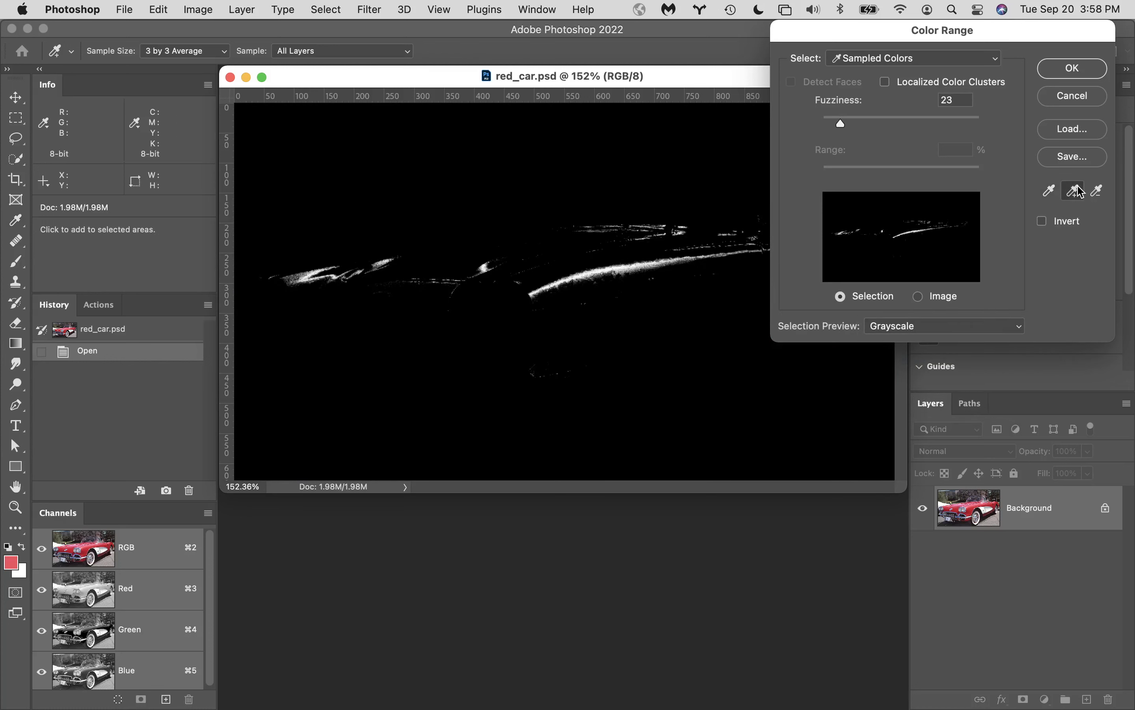
pyautogui.click(582, 244)
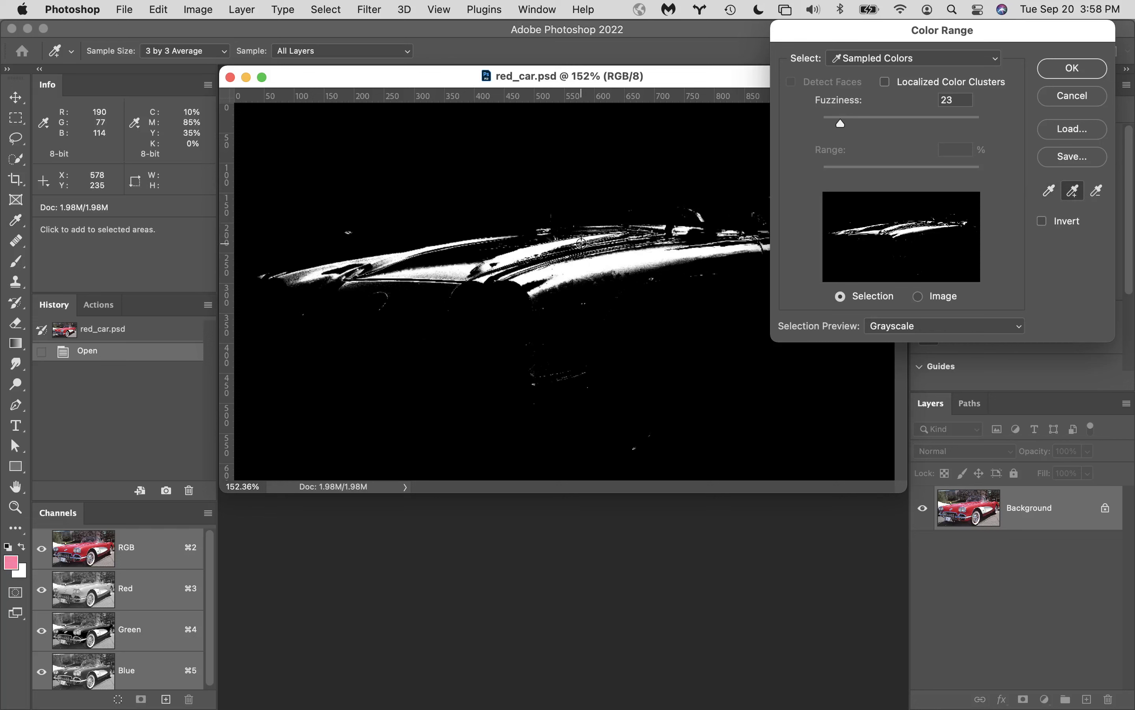
pyautogui.click(492, 252)
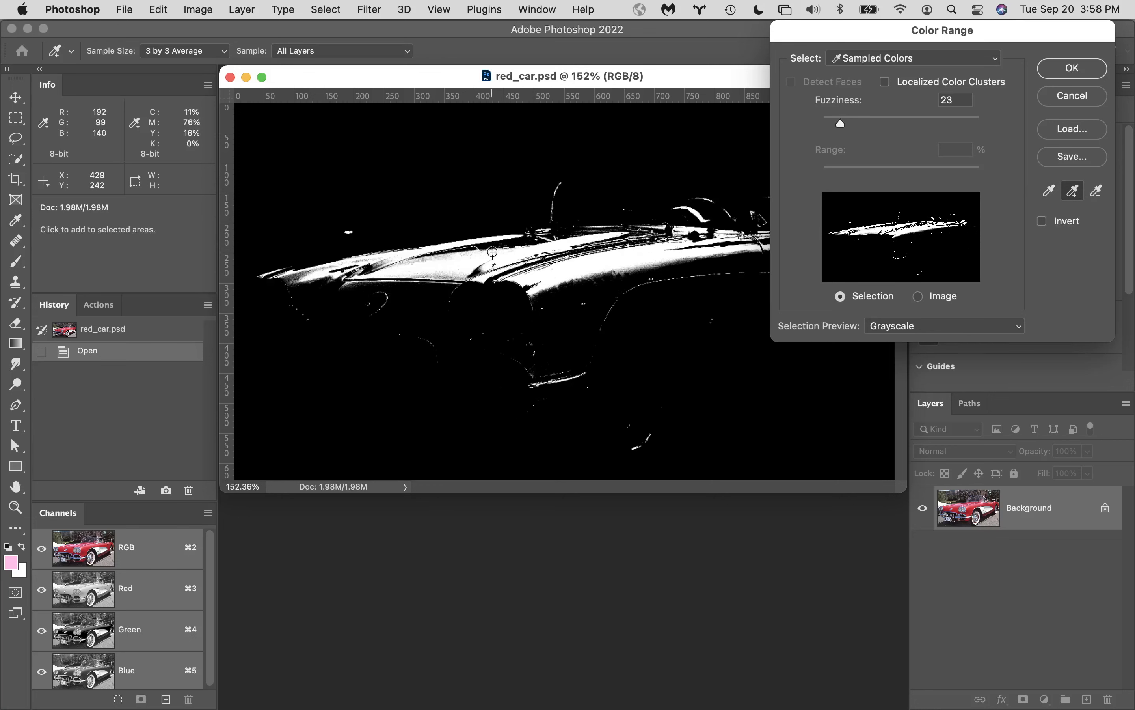
pyautogui.click(574, 313)
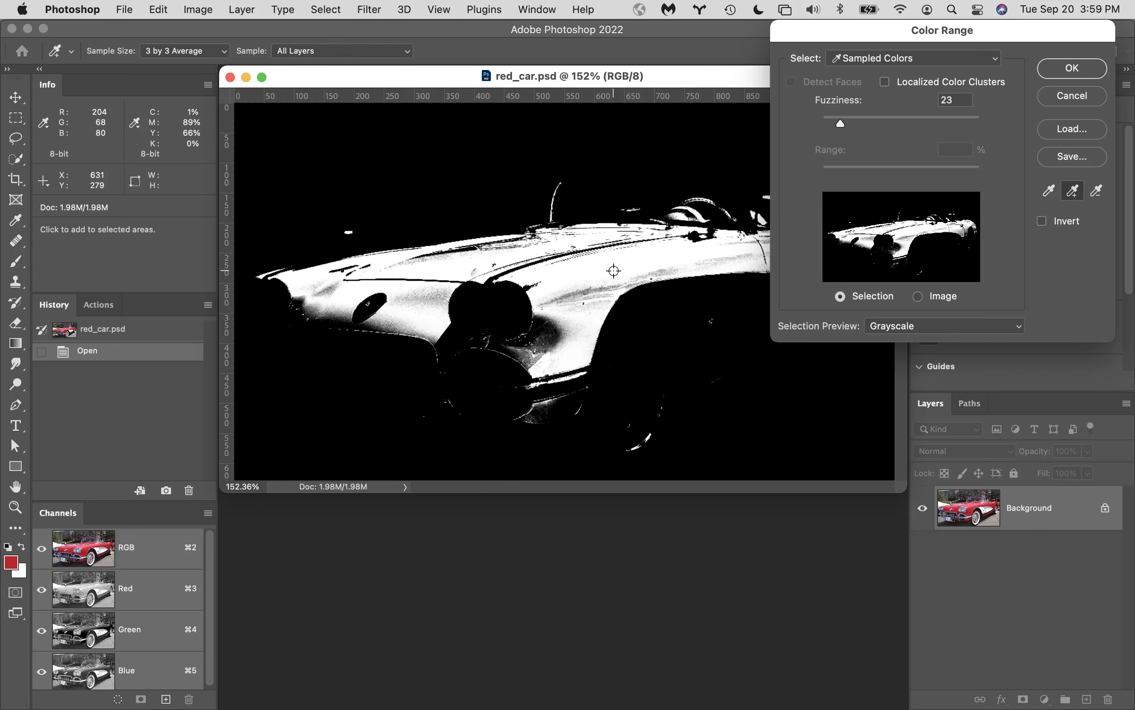
# Add the reds of the front fender to the sampled colors and set the Color Range fuzziness to 47, keeping the whole car in view
pyautogui.moveTo(613, 265); pyautogui.dragTo(566, 350)
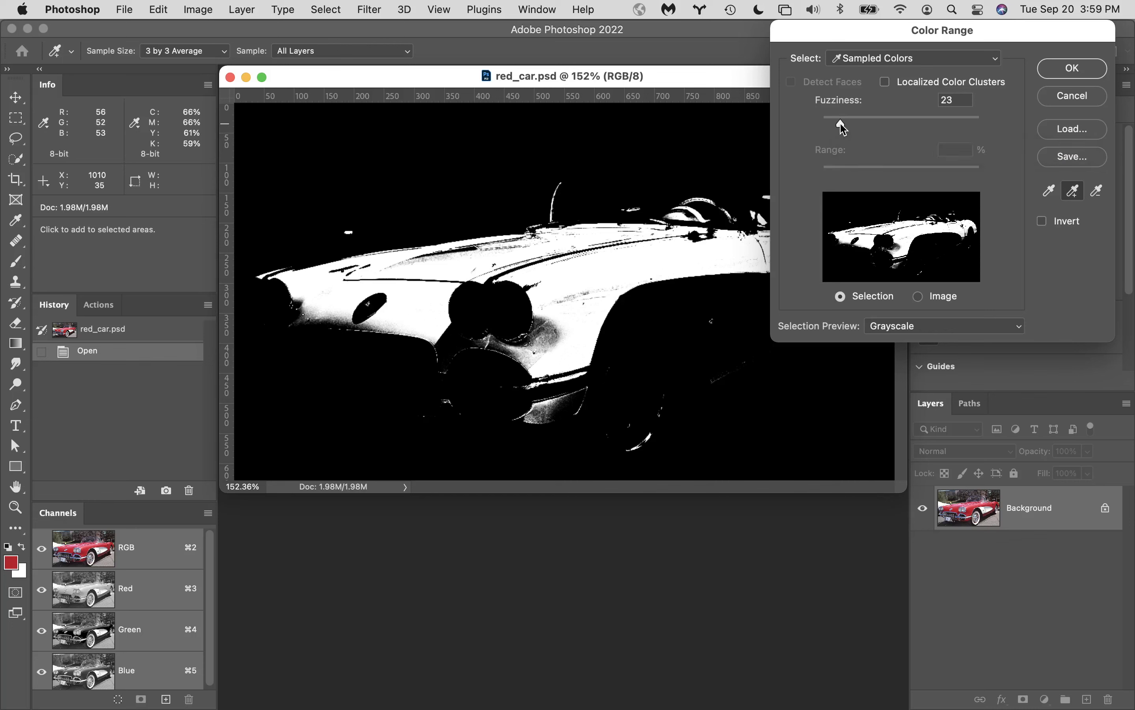
pyautogui.moveTo(843, 128); pyautogui.dragTo(862, 130)
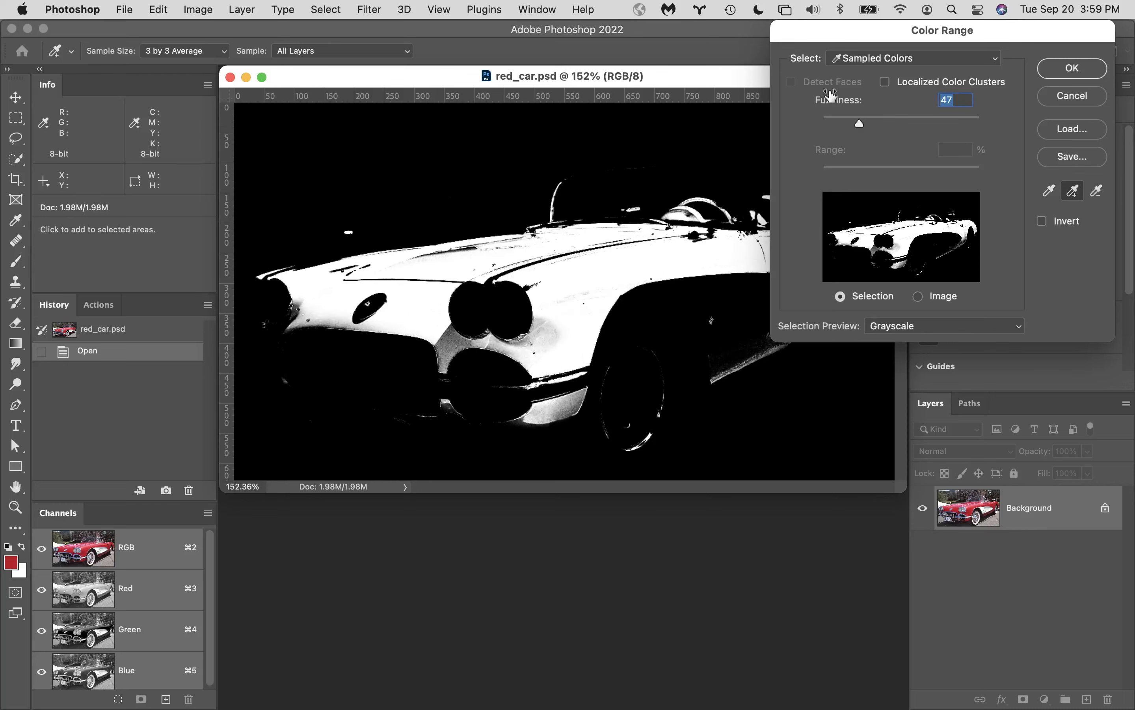
pyautogui.moveTo(875, 36); pyautogui.dragTo(975, 36)
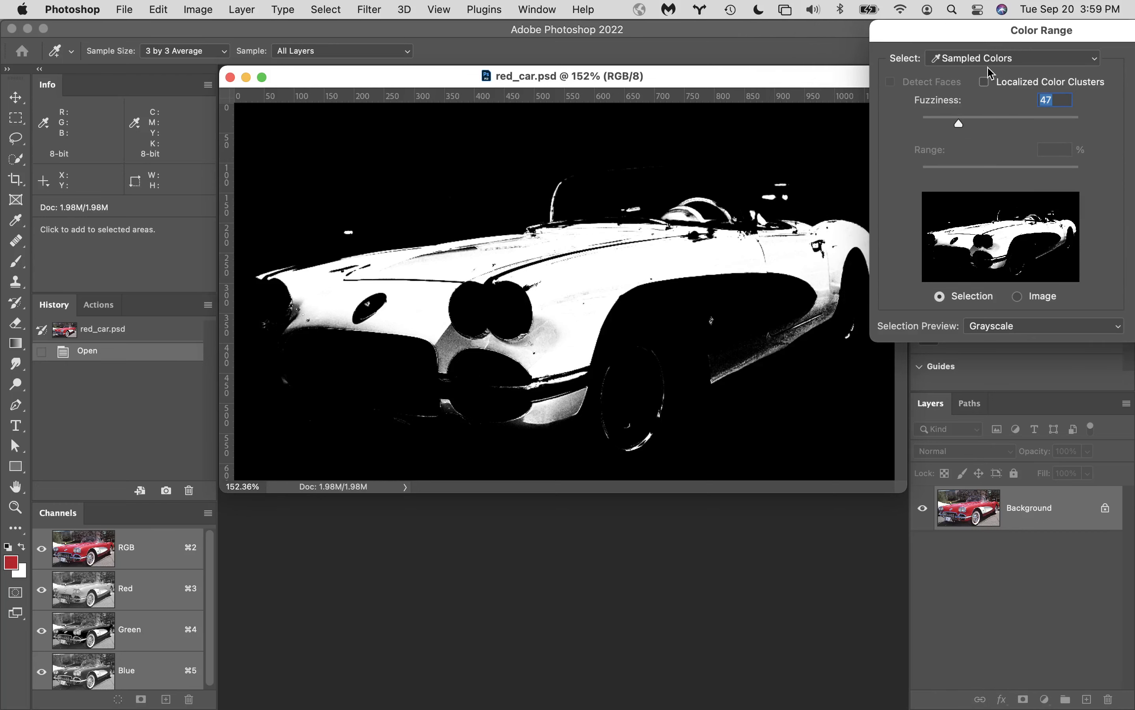
pyautogui.moveTo(986, 30); pyautogui.dragTo(896, 370)
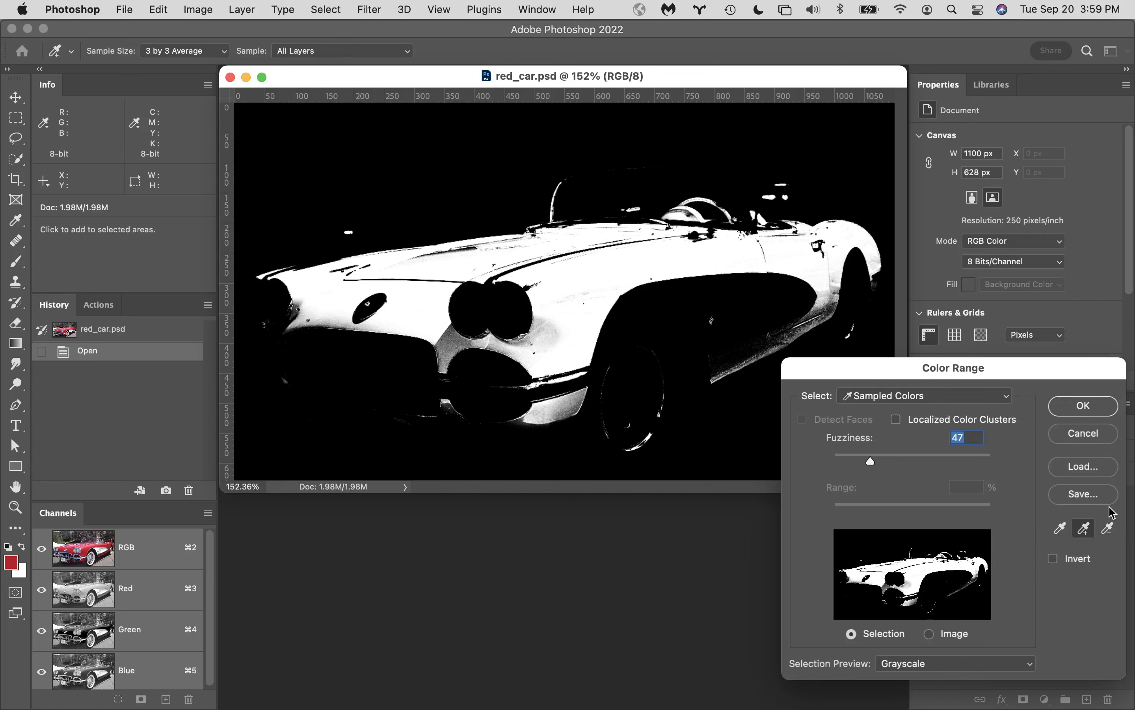
# Try subtracting the front wheel's rim color from the sampled color range, and undo the subtraction
pyautogui.click(1113, 534)
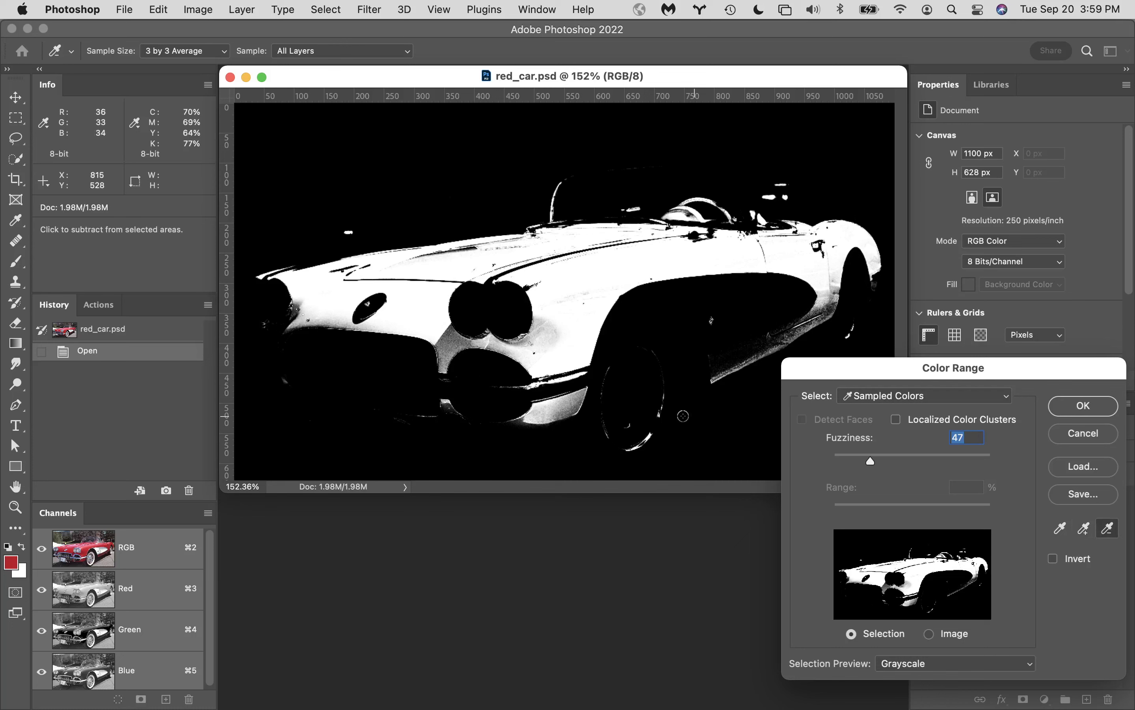
pyautogui.click(644, 439)
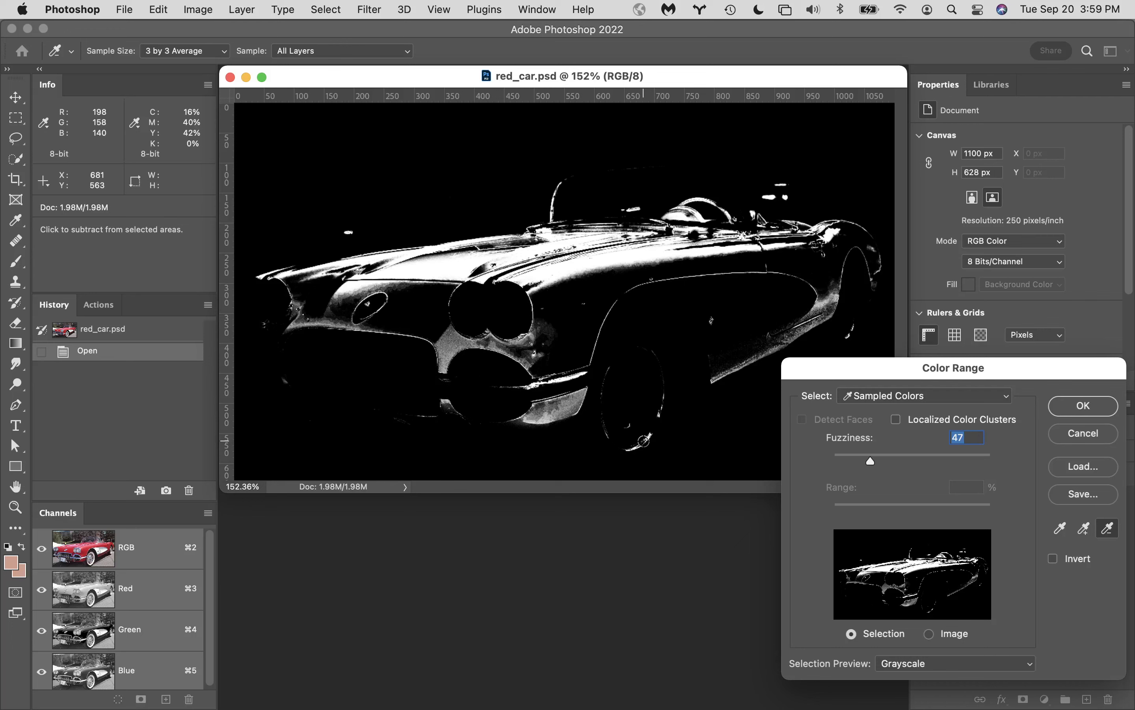
pyautogui.press('super+z')
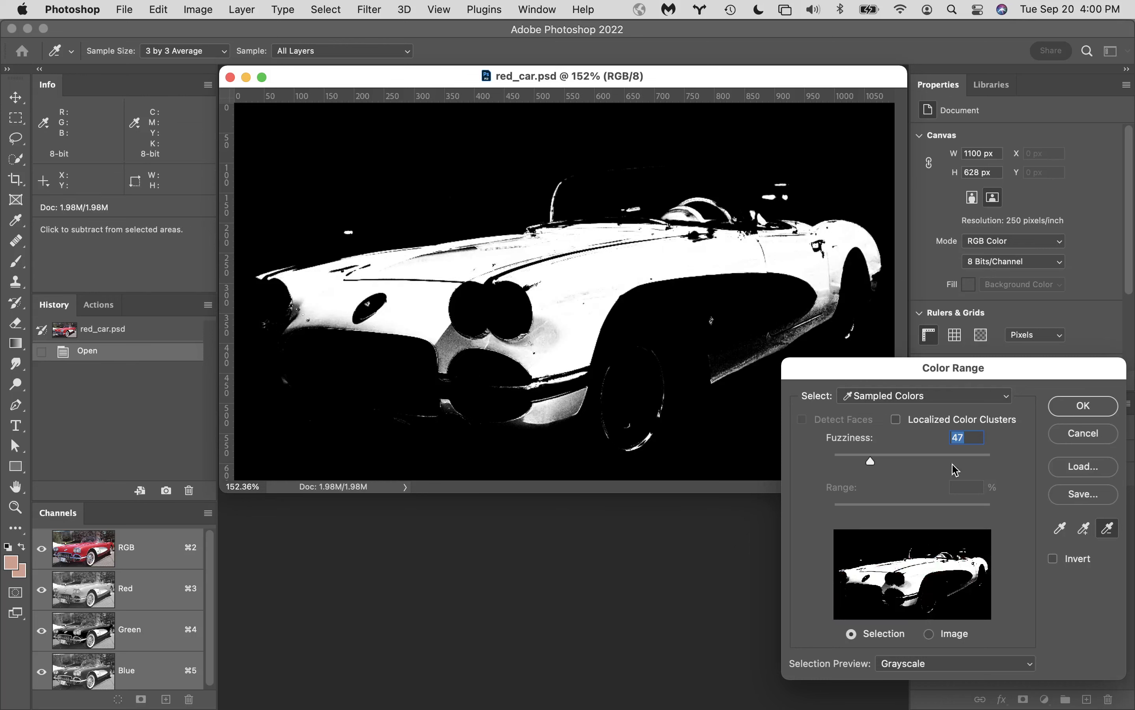
# Add the darker reds beside and below the headlights, along the lower side panel and on the front fender to the sampled color range
pyautogui.click(1085, 528)
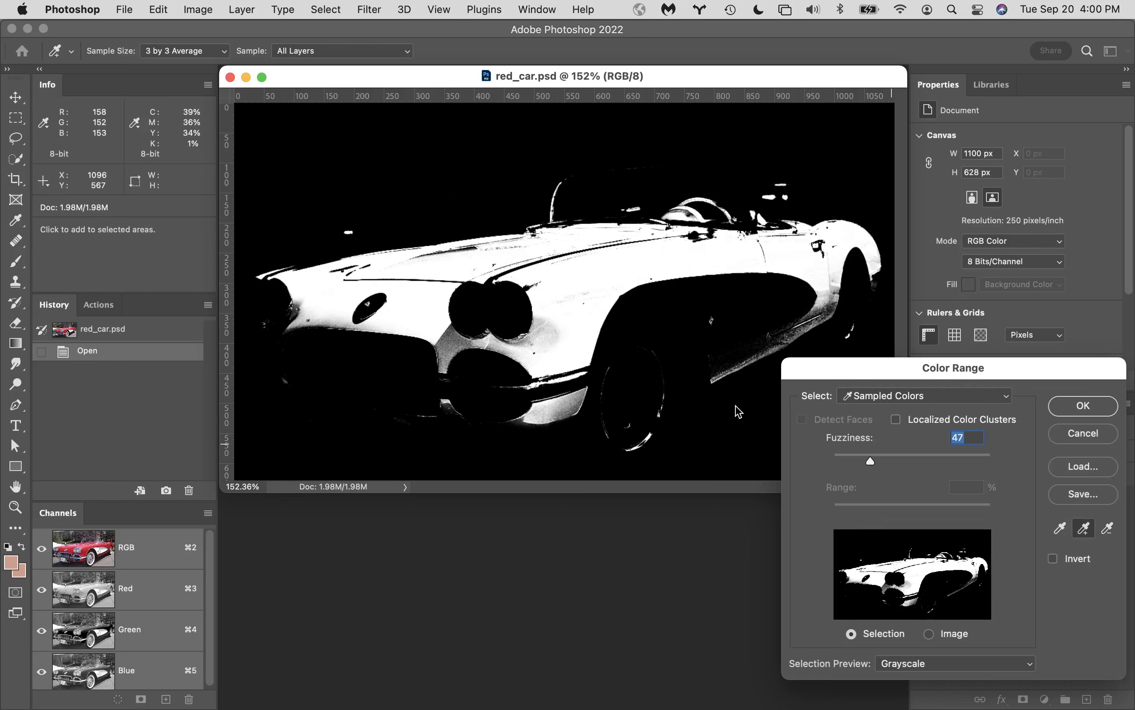
pyautogui.click(545, 331)
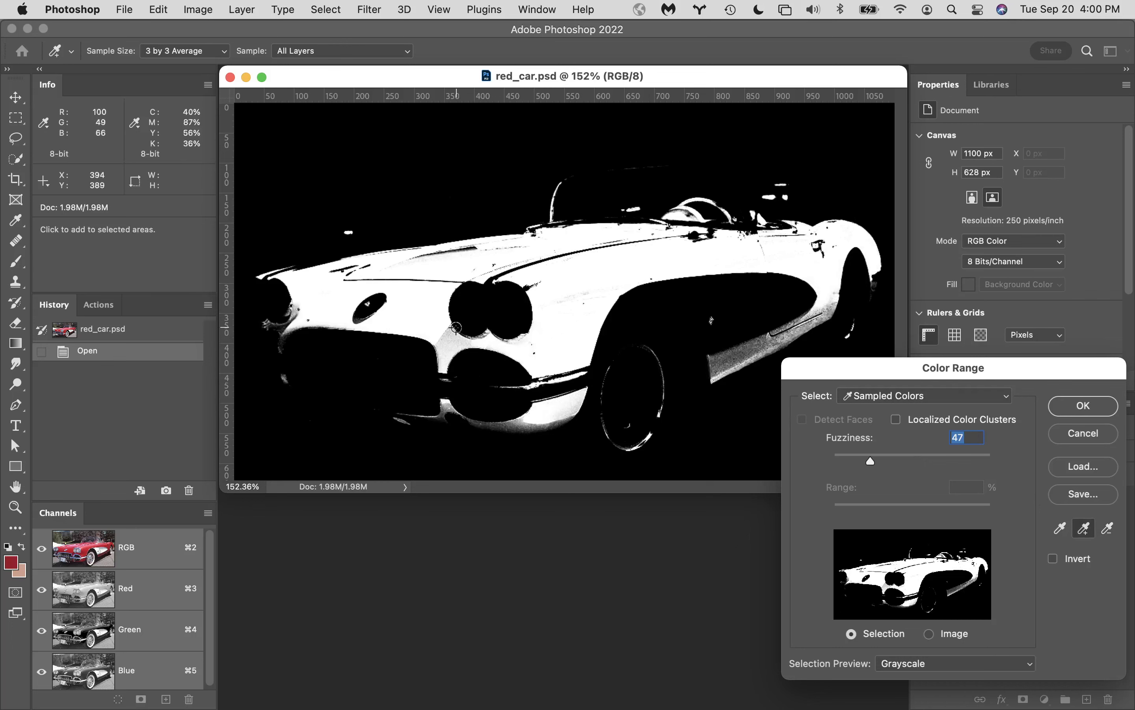
pyautogui.click(472, 332)
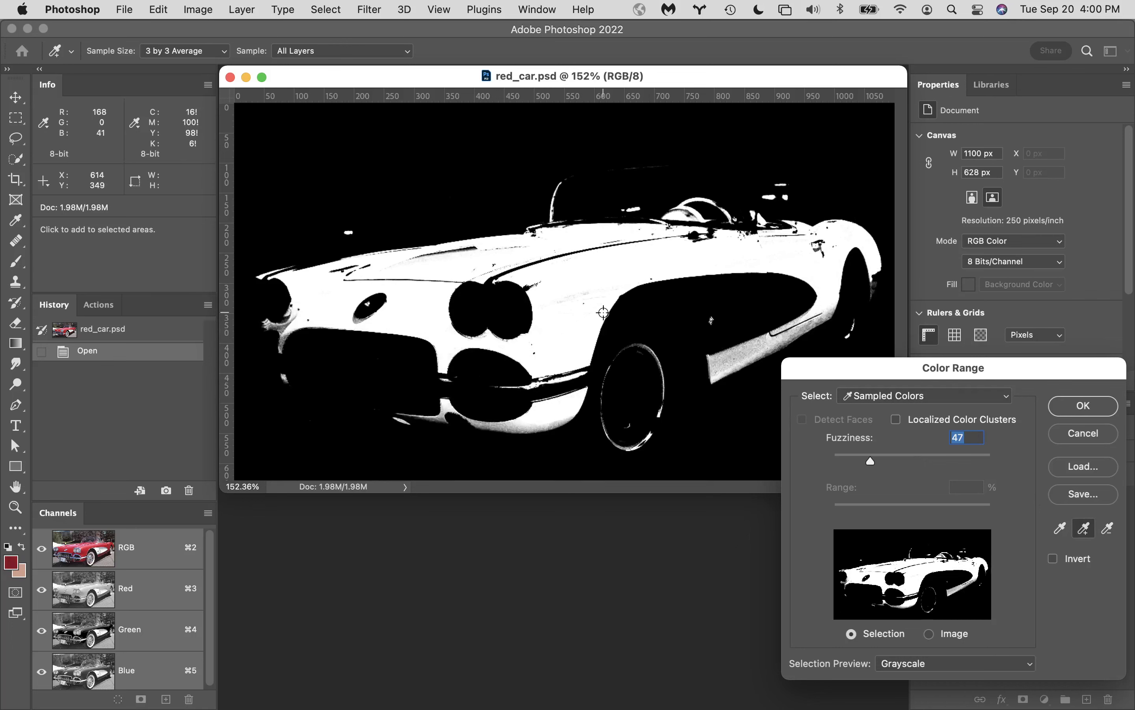
pyautogui.click(733, 365)
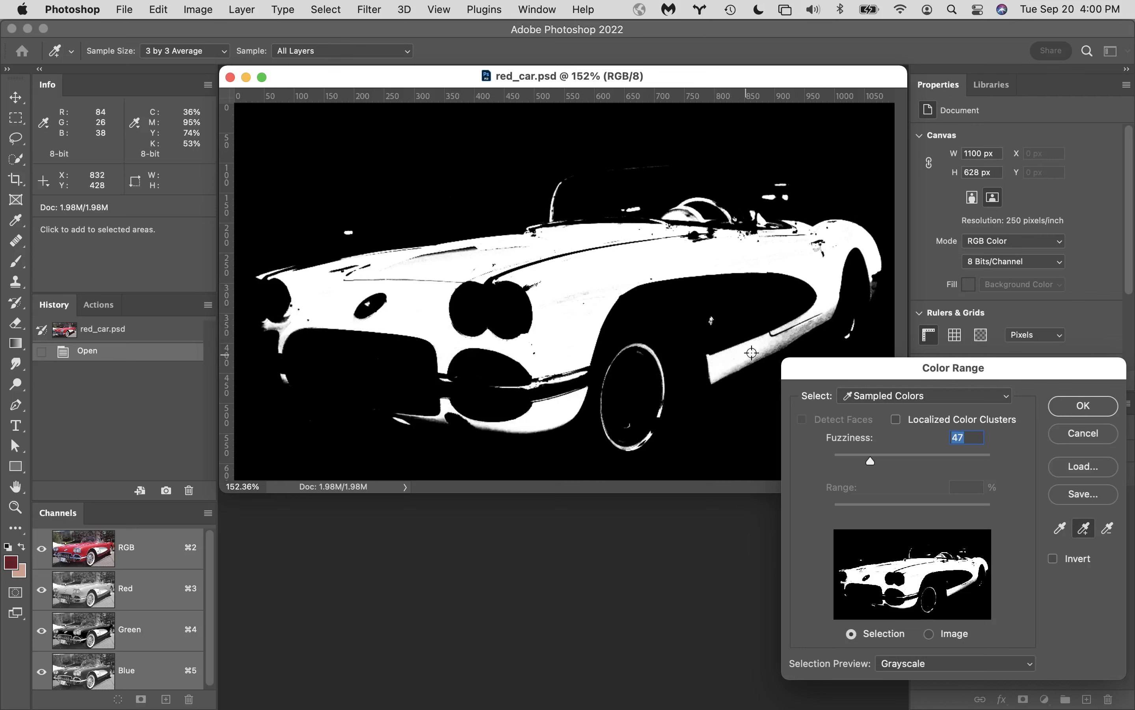
pyautogui.click(796, 330)
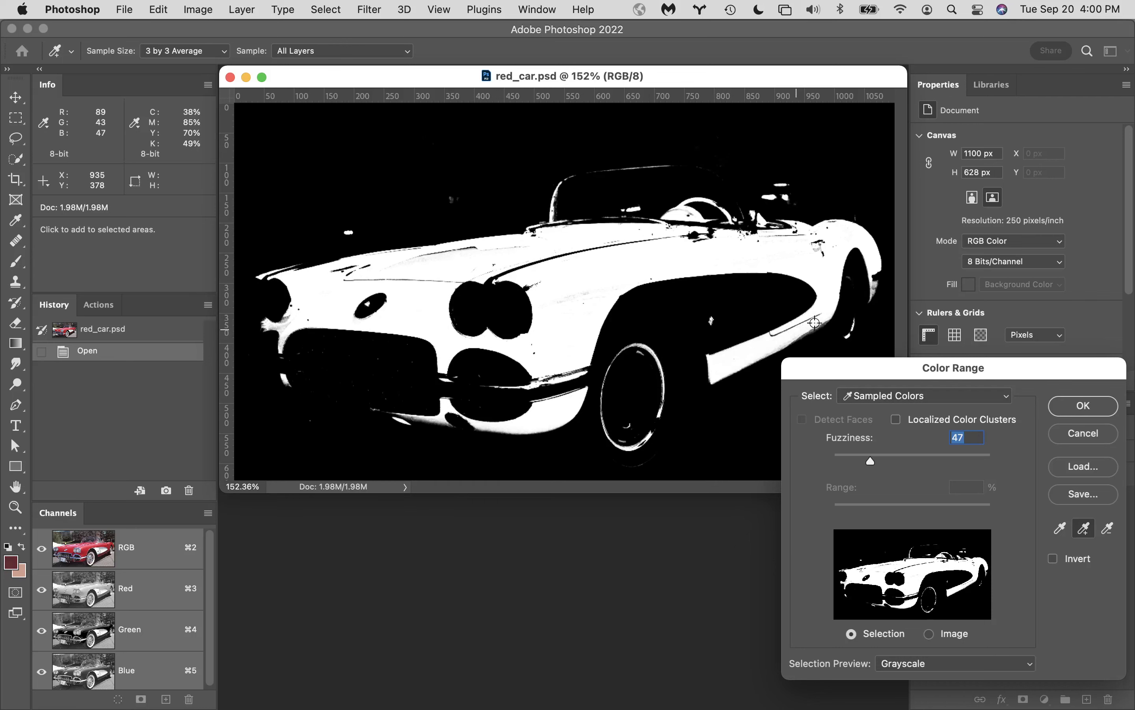
pyautogui.click(578, 292)
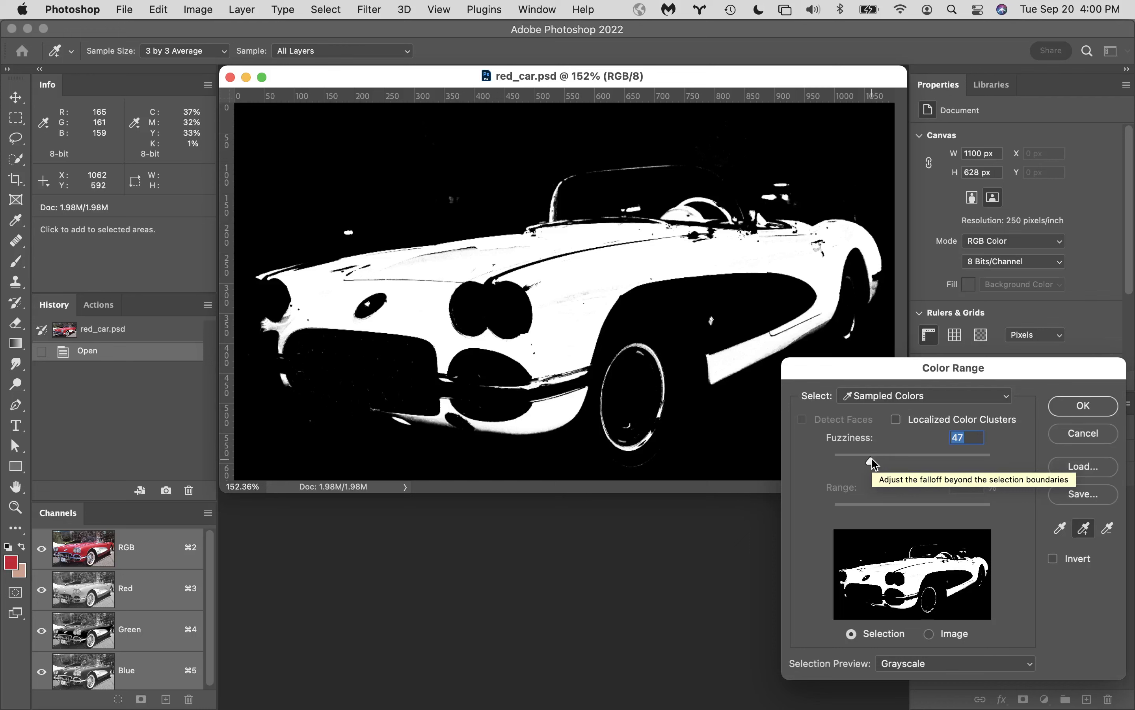
# Set the selection preview to None and apply the Color Range selection
pyautogui.click(944, 668)
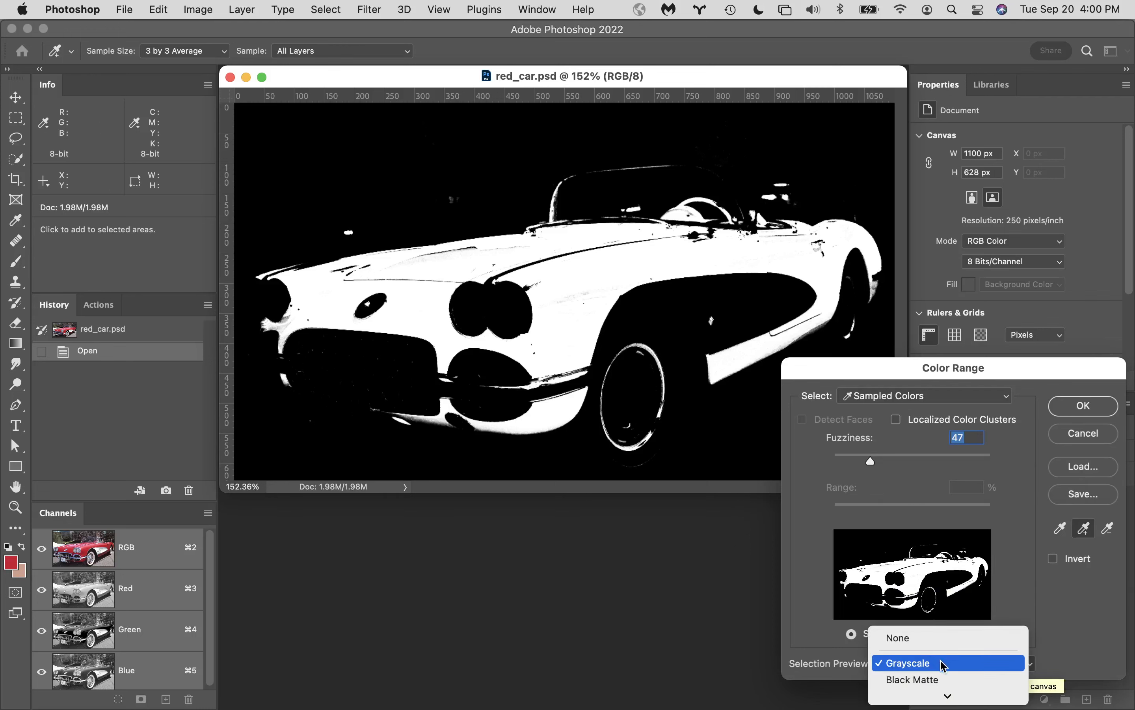
pyautogui.click(945, 669)
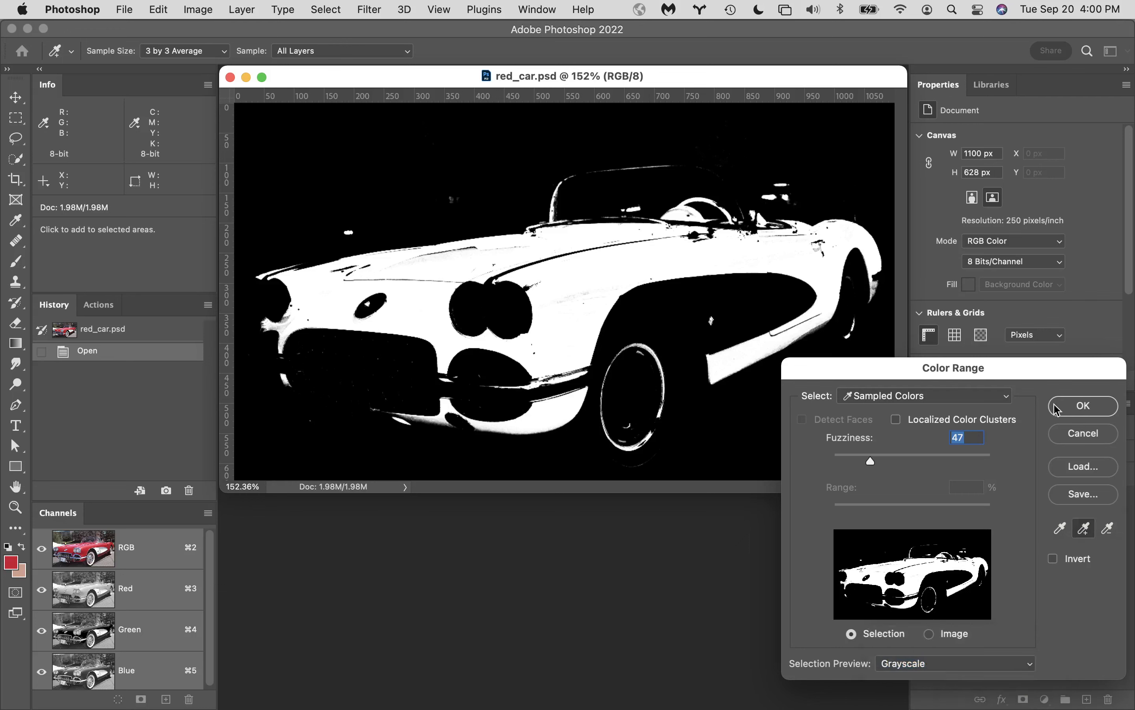
pyautogui.click(945, 668)
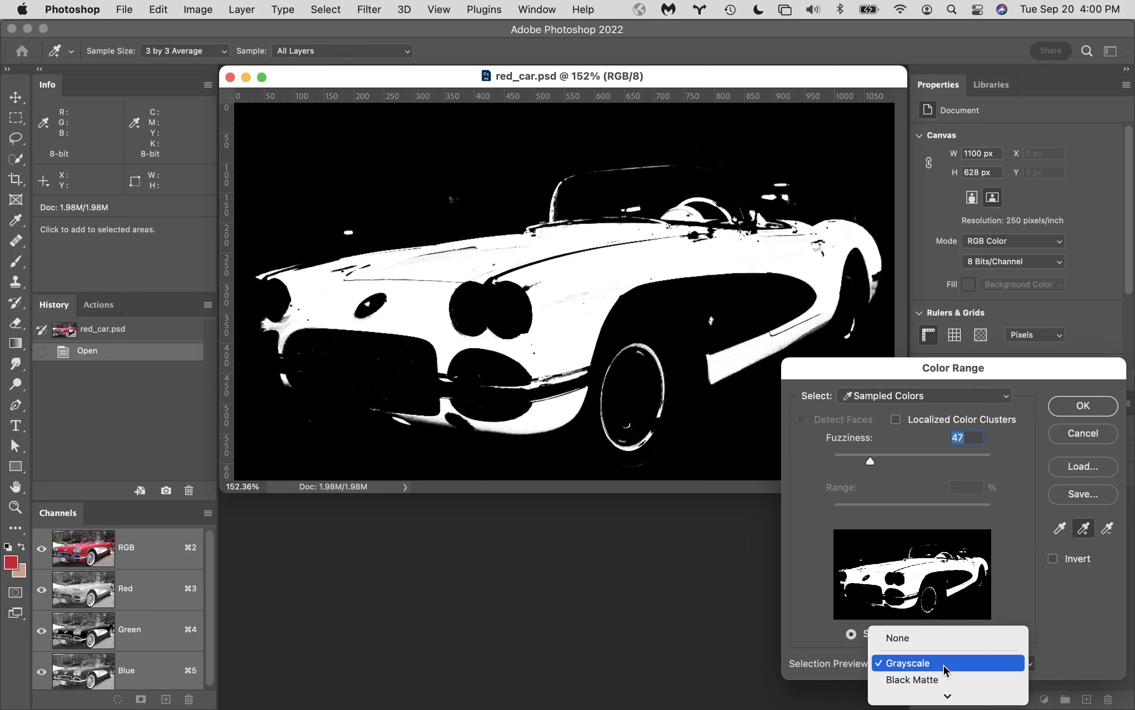
pyautogui.click(935, 649)
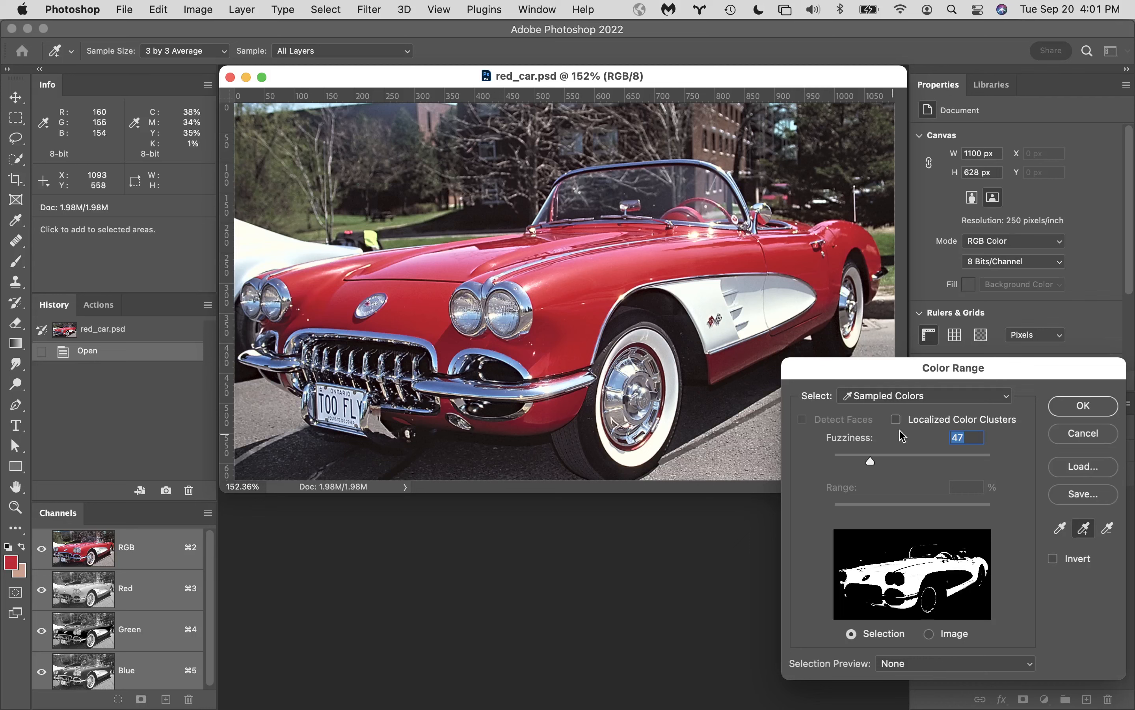
pyautogui.click(1088, 407)
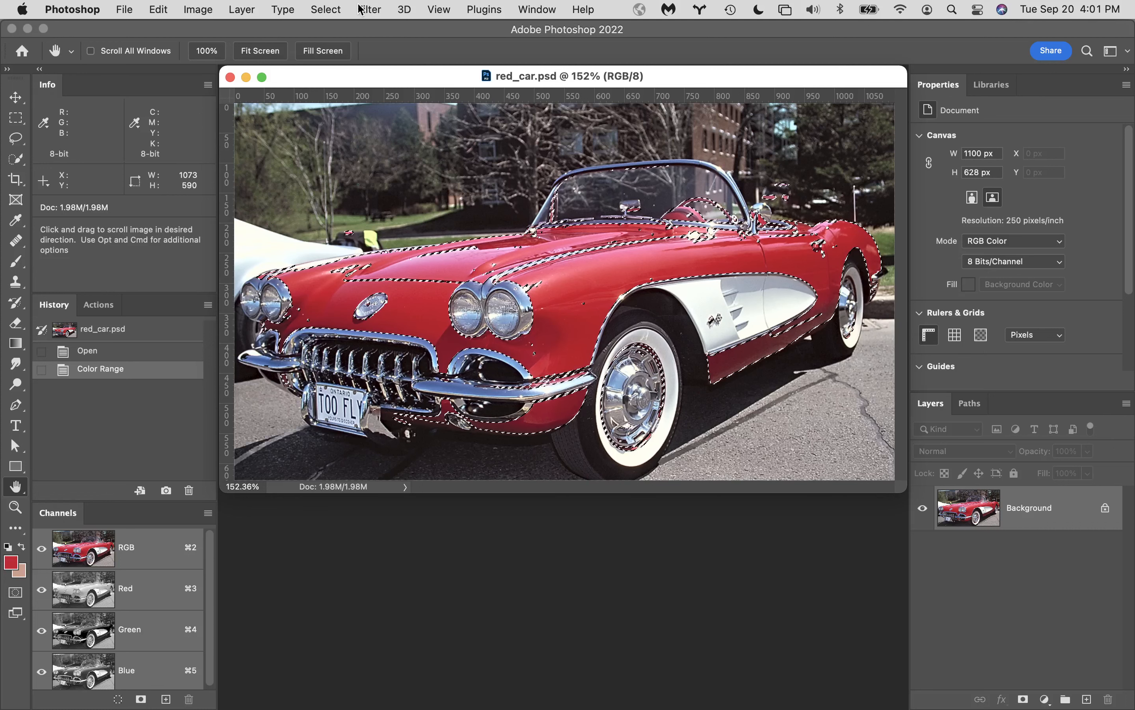
# Save the current selection as a new channel named "red panels"
pyautogui.click(323, 8)
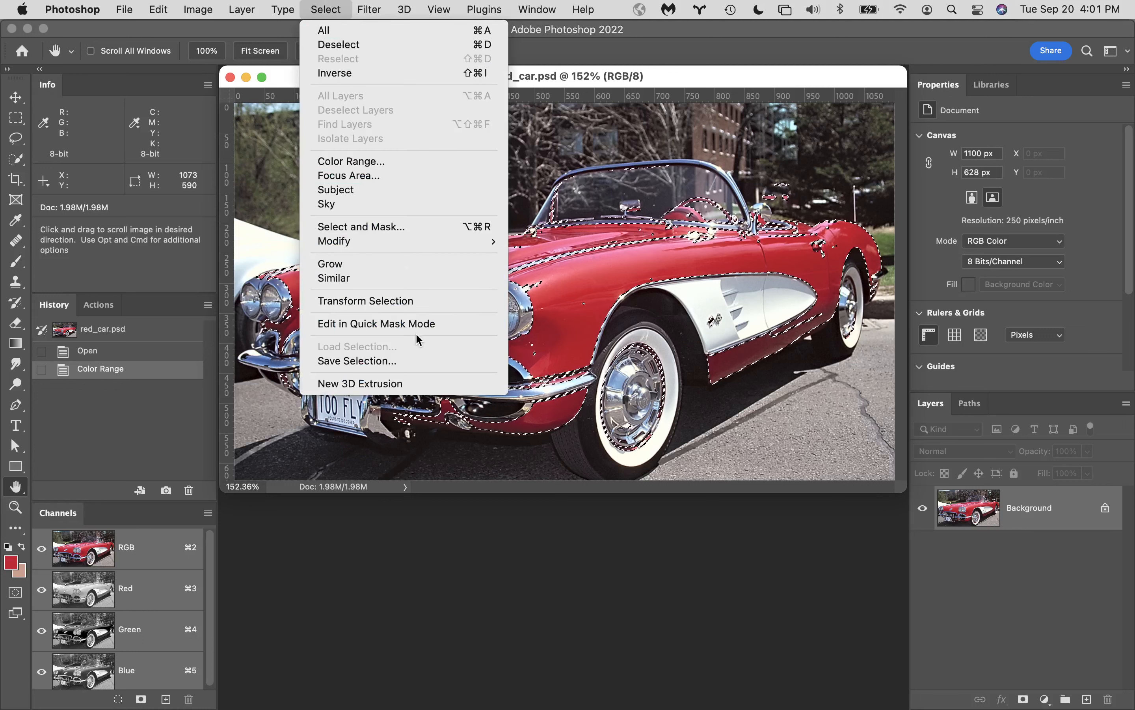
pyautogui.click(432, 363)
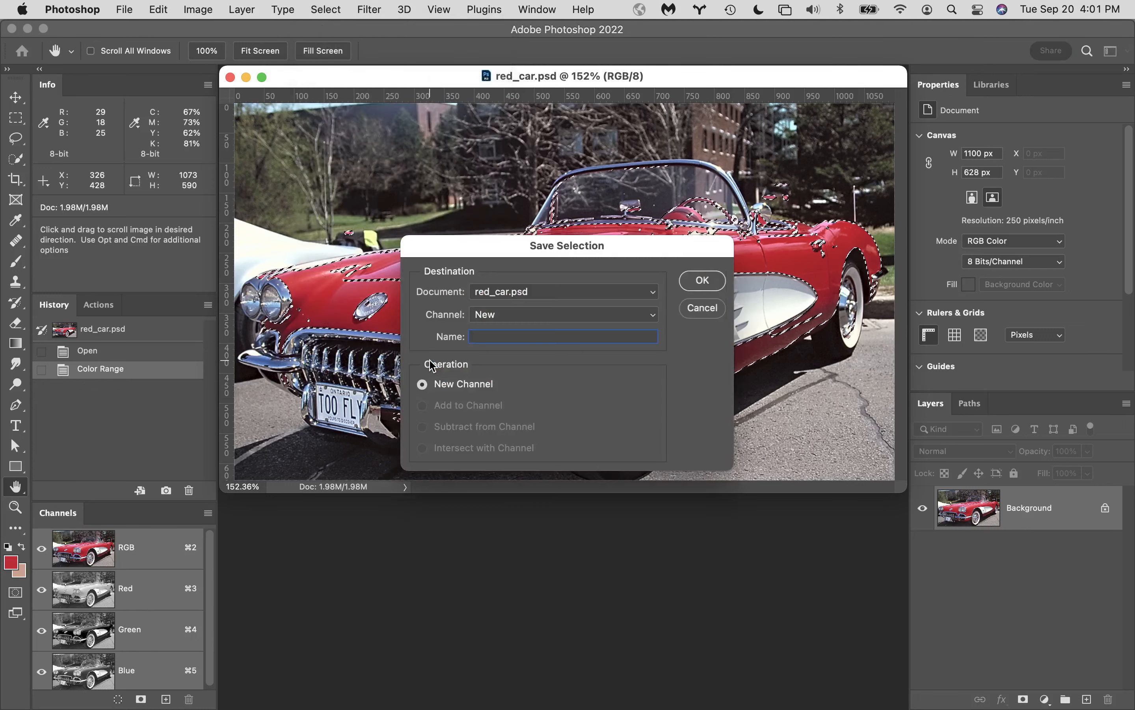
pyautogui.write('red panels')
pyautogui.press('Return')
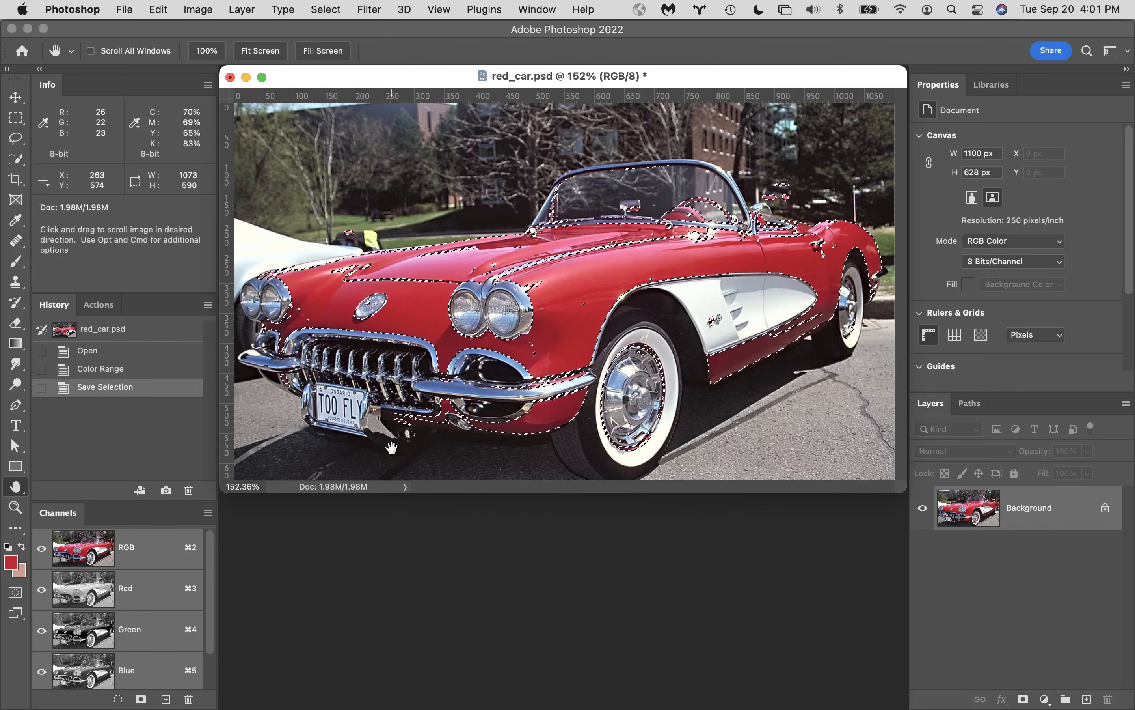
# Deselect the car body and display the red panels channel on its own
pyautogui.press('super+d')
pyautogui.scroll(-2, 132, 619)
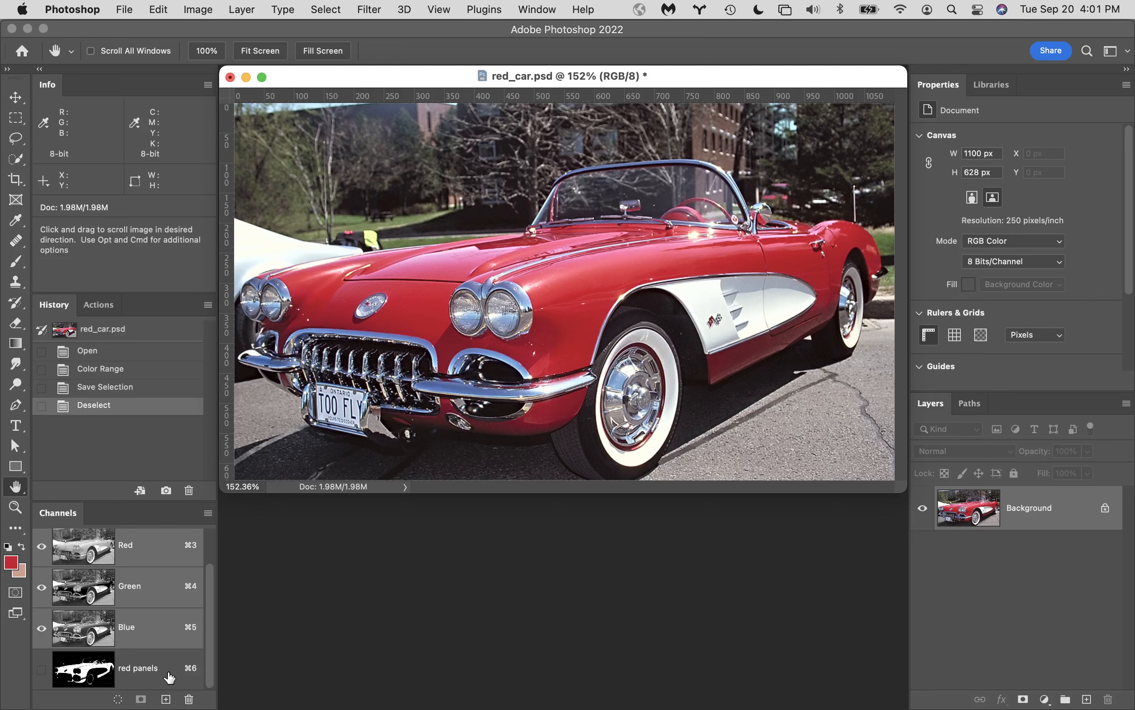
pyautogui.click(83, 671)
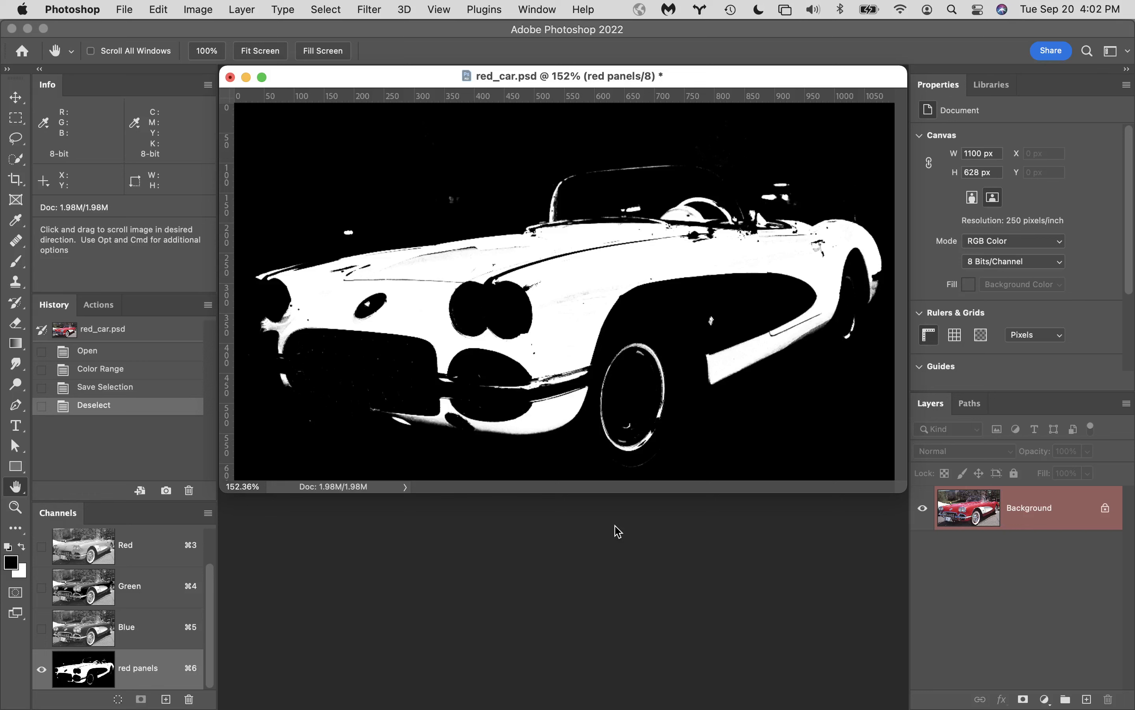
# Paint black with a 90 px, 100% hard brush over the front wheel ring, side emblem and rear wheel specks in the red panels channel
pyautogui.press('b')
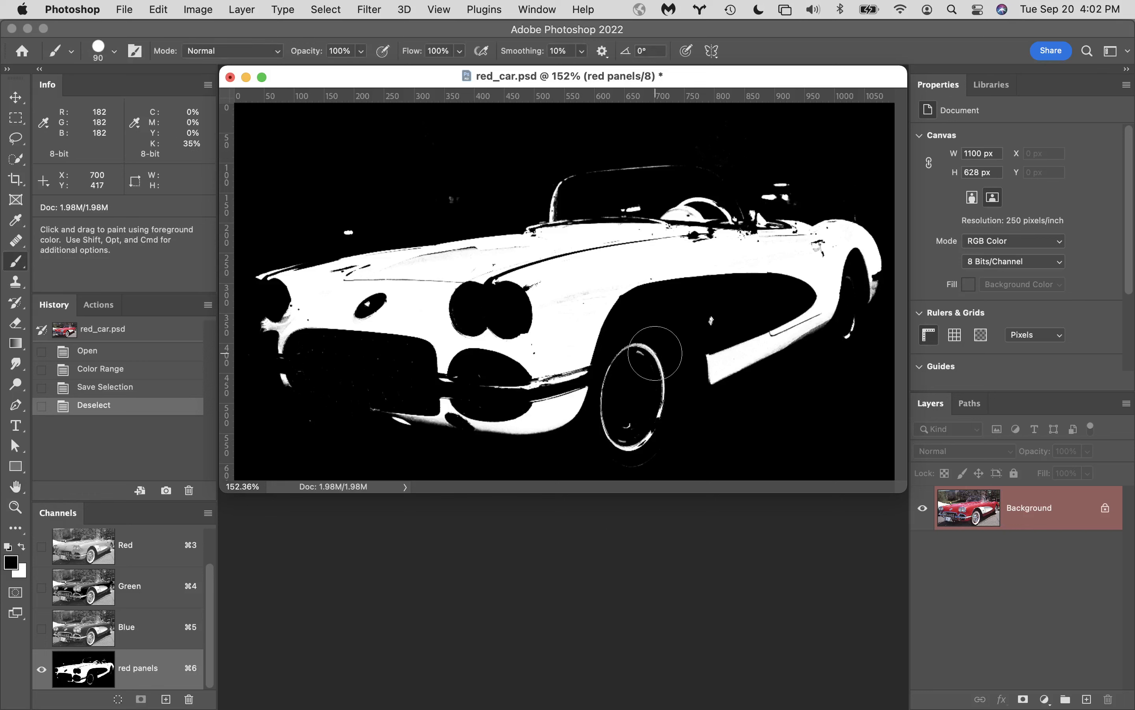
pyautogui.click(113, 51)
pyautogui.moveTo(188, 137); pyautogui.dragTo(212, 136)
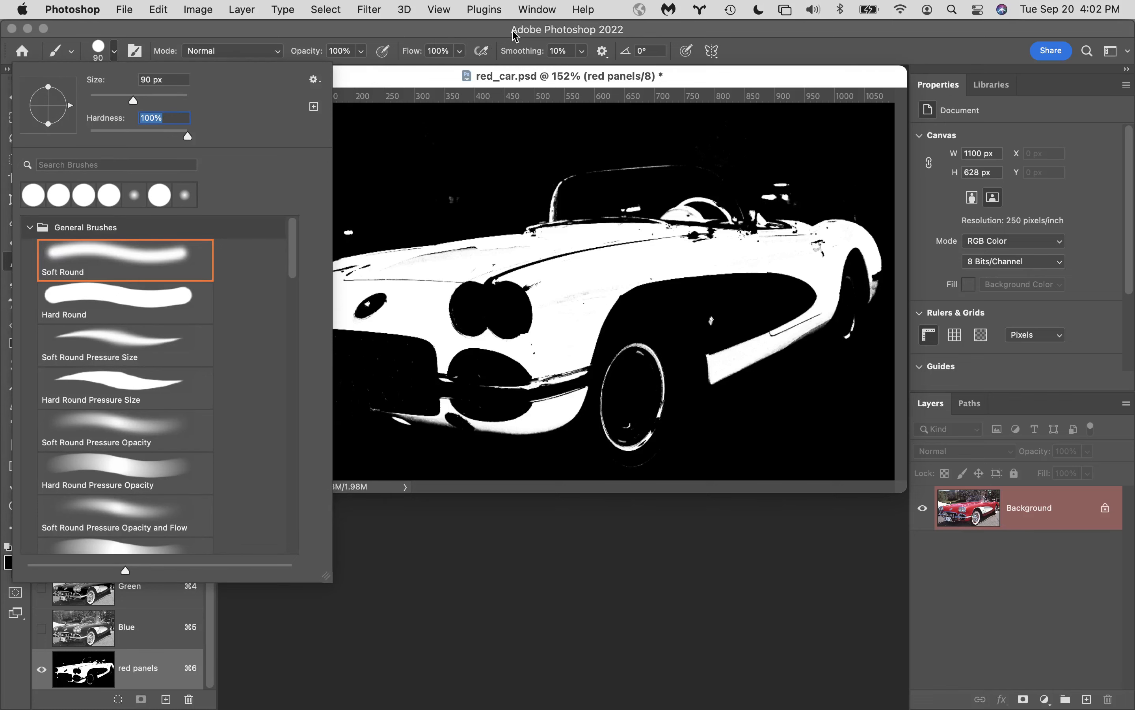
pyautogui.click(525, 31)
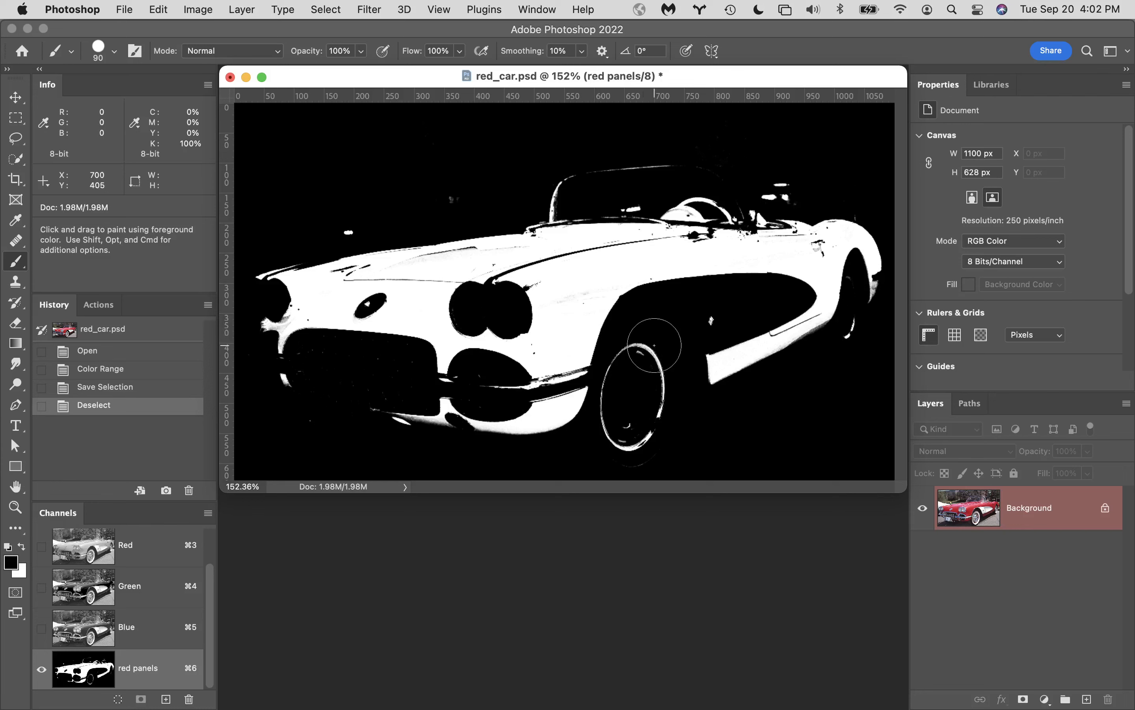
pyautogui.moveTo(654, 345)
pyautogui.mouseDown()
pyautogui.moveTo(659, 390)
pyautogui.moveTo(643, 434)
pyautogui.moveTo(617, 441)
pyautogui.moveTo(631, 371)
pyautogui.moveTo(654, 341)
pyautogui.mouseUp()
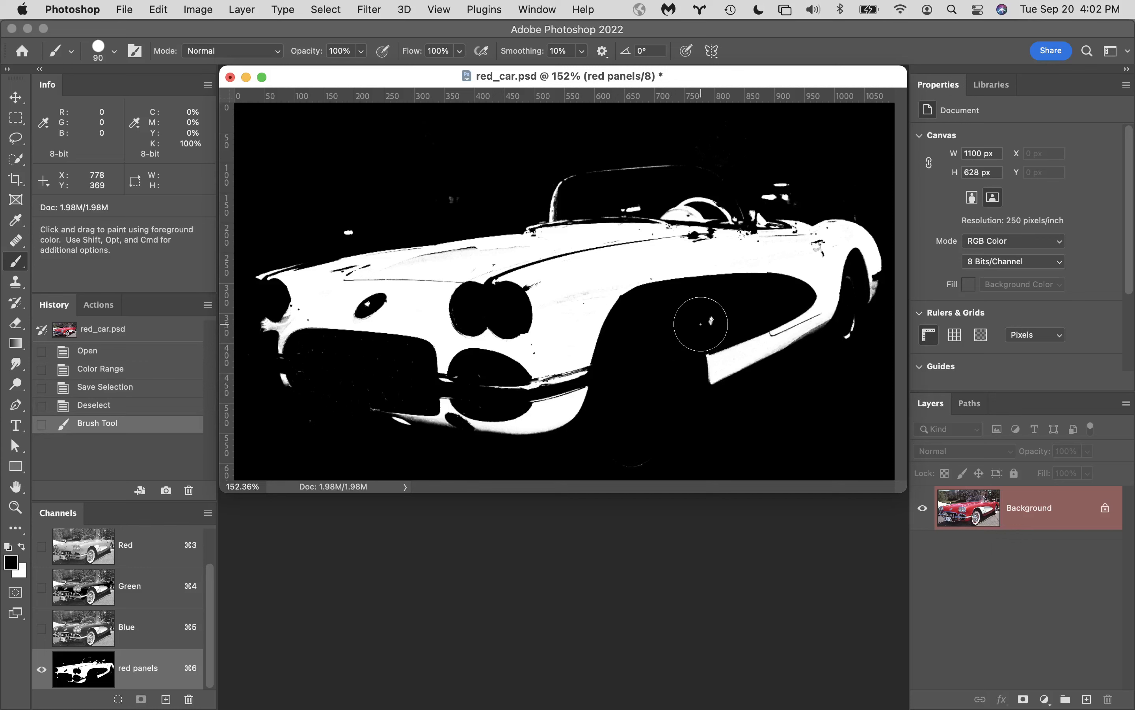
pyautogui.click(701, 319)
pyautogui.click(864, 338)
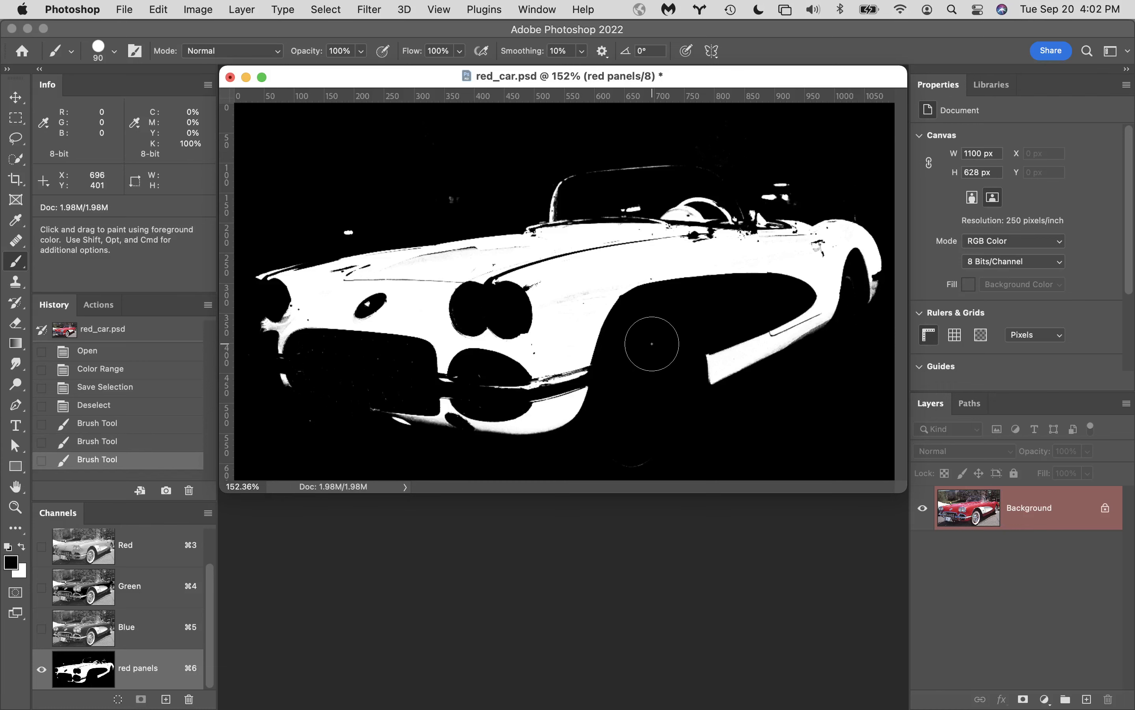
# Switch to white, reduce the brush to 50 px and paint out the dark specks on the front fender beside the headlights
pyautogui.press('x')
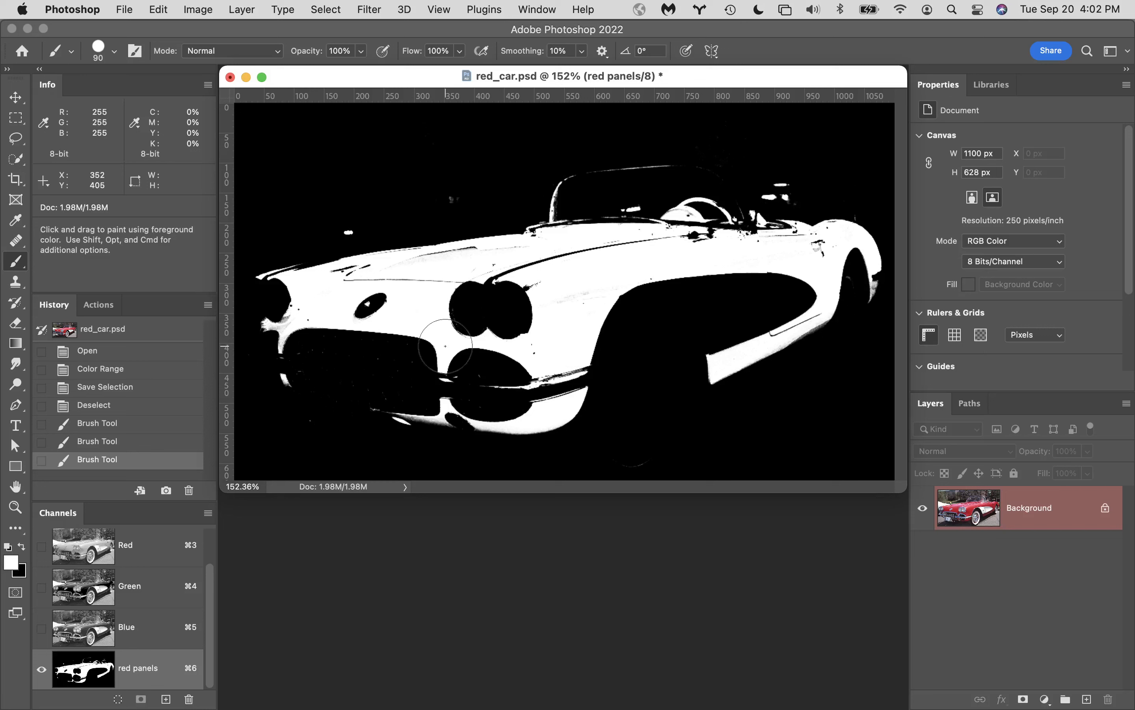
pyautogui.press('[')
pyautogui.press('[')
pyautogui.press('[')
pyautogui.press('[')
pyautogui.moveTo(565, 300)
pyautogui.mouseDown()
pyautogui.moveTo(598, 299)
pyautogui.moveTo(554, 281)
pyautogui.moveTo(563, 294)
pyautogui.mouseUp()
pyautogui.moveTo(556, 347)
pyautogui.mouseDown()
pyautogui.moveTo(545, 349)
pyautogui.moveTo(563, 348)
pyautogui.mouseUp()
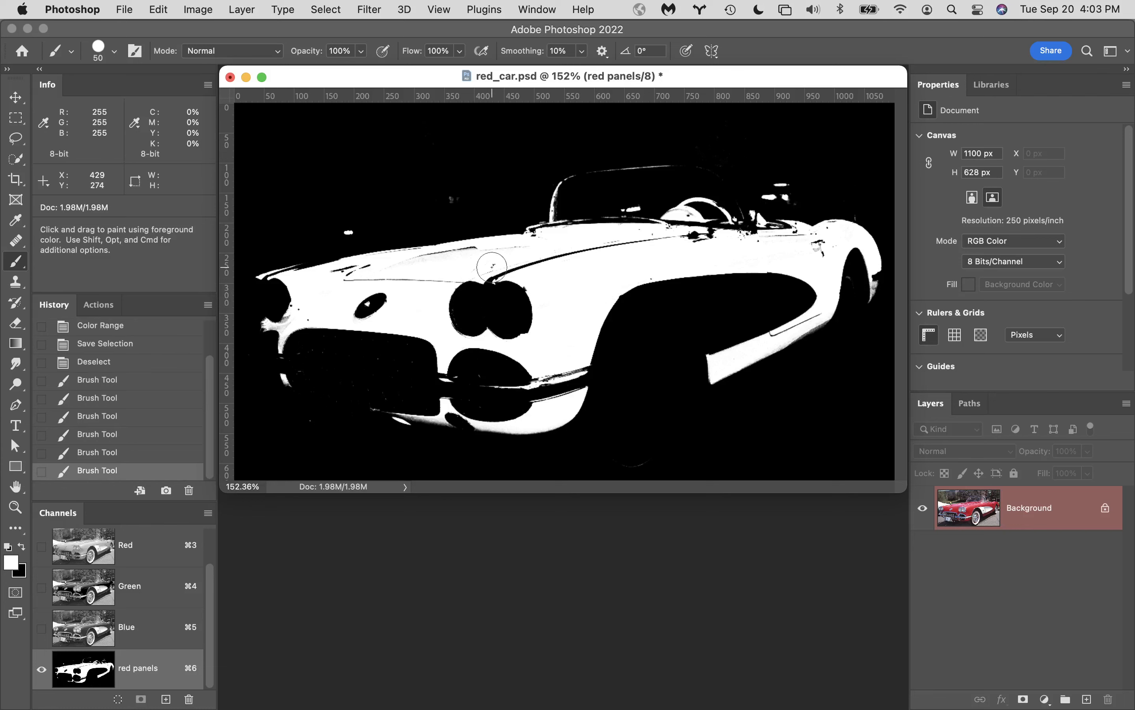
# Paint white over the dark trim line along the top of the front fender, undoing a stray stroke over the hood
pyautogui.moveTo(530, 240); pyautogui.dragTo(475, 253)
pyautogui.press('super+z')
pyautogui.moveTo(515, 255)
pyautogui.mouseDown()
pyautogui.moveTo(515, 268)
pyautogui.moveTo(648, 249)
pyautogui.moveTo(516, 250)
pyautogui.mouseUp()
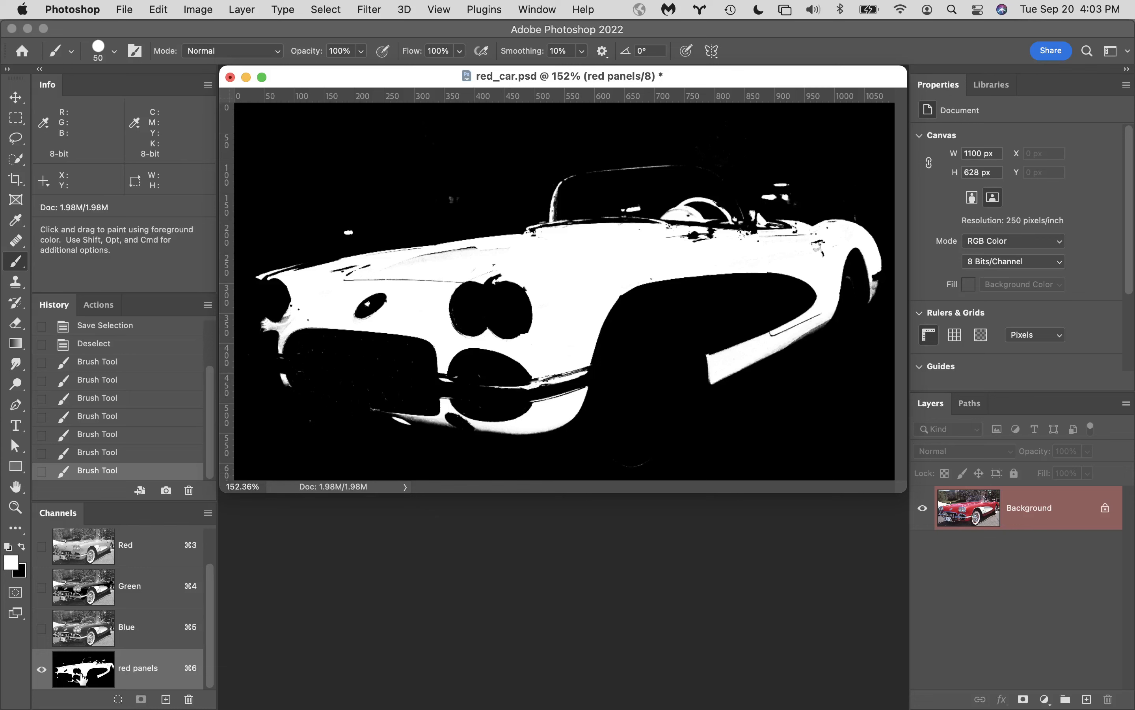
# Load the red panels channel as a selection and return to the RGB composite view
pyautogui.keyDown('super'); pyautogui.click(81, 676); pyautogui.keyUp('super')
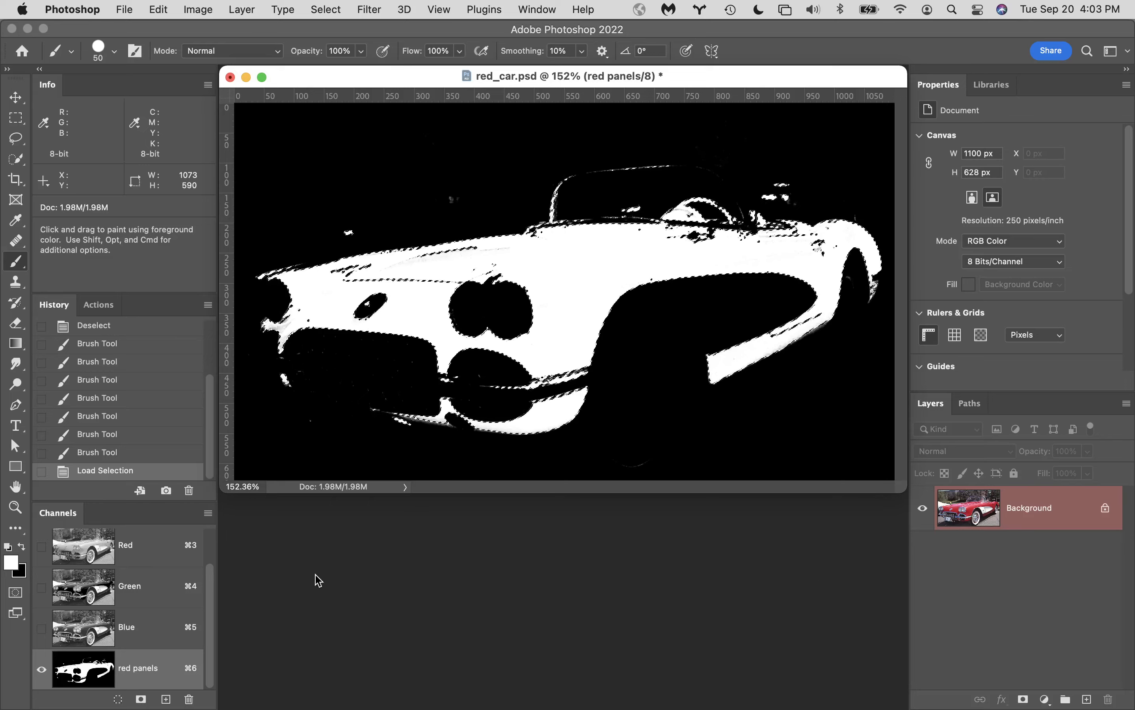
pyautogui.moveTo(210, 592); pyautogui.dragTo(222, 539)
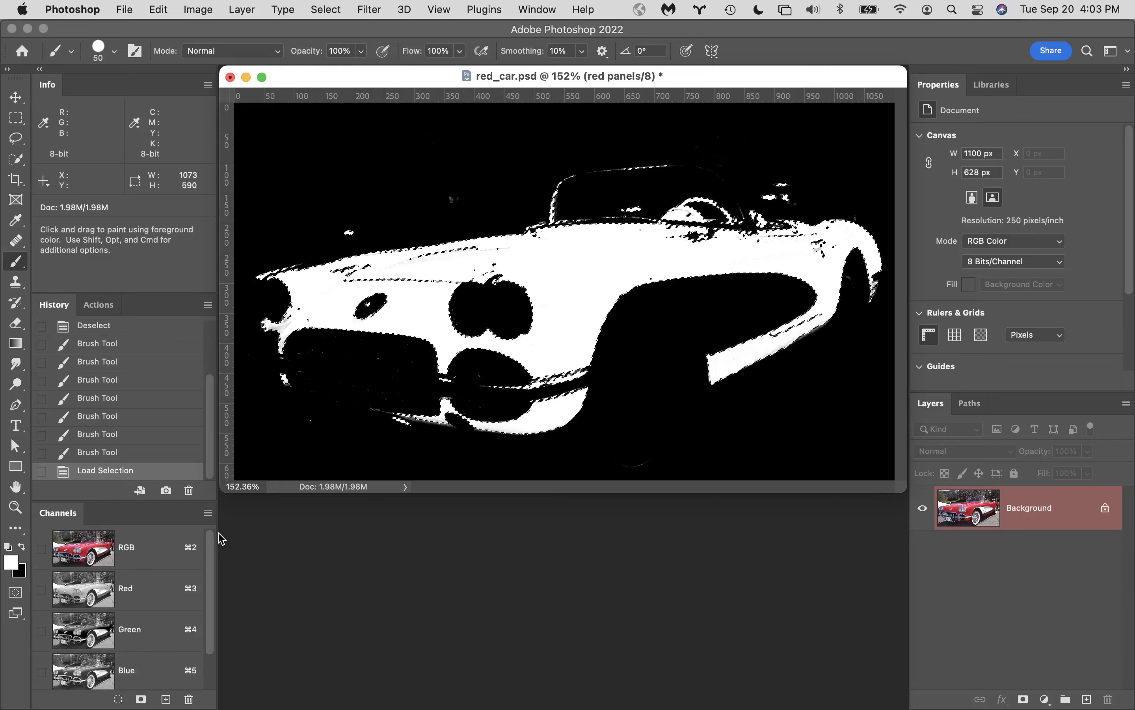
pyautogui.click(149, 552)
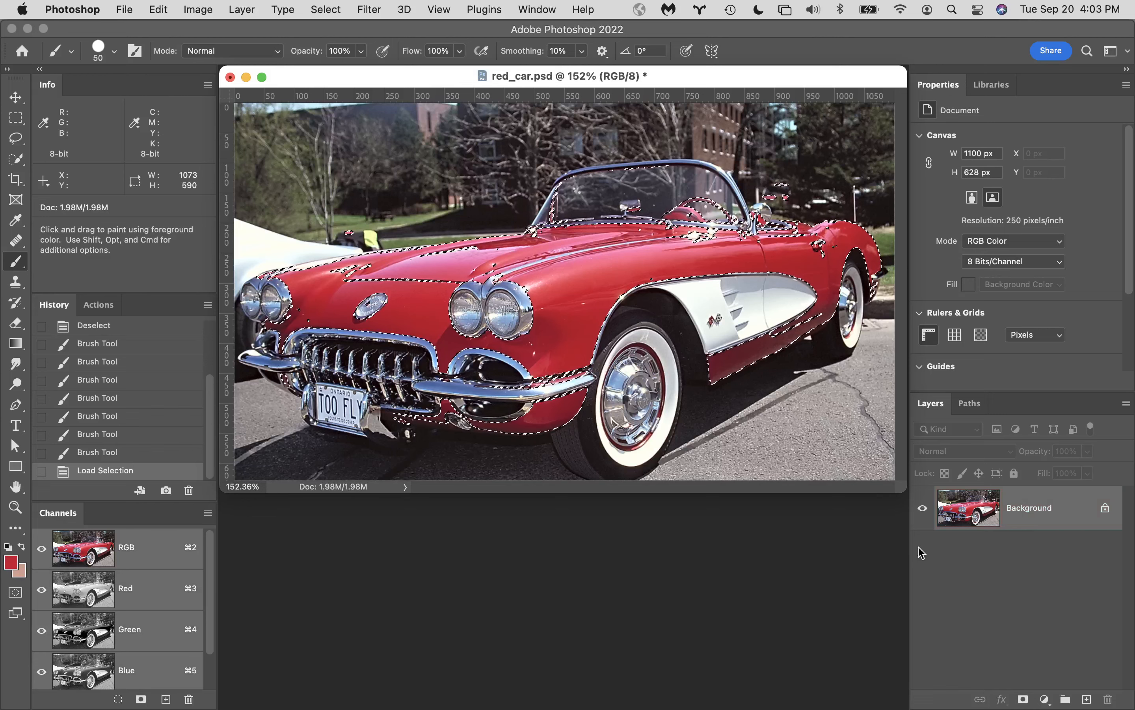
# Try a Hue/Saturation adjustment layer with saturation -100 on the selected car body and delete that layer
pyautogui.click(1046, 700)
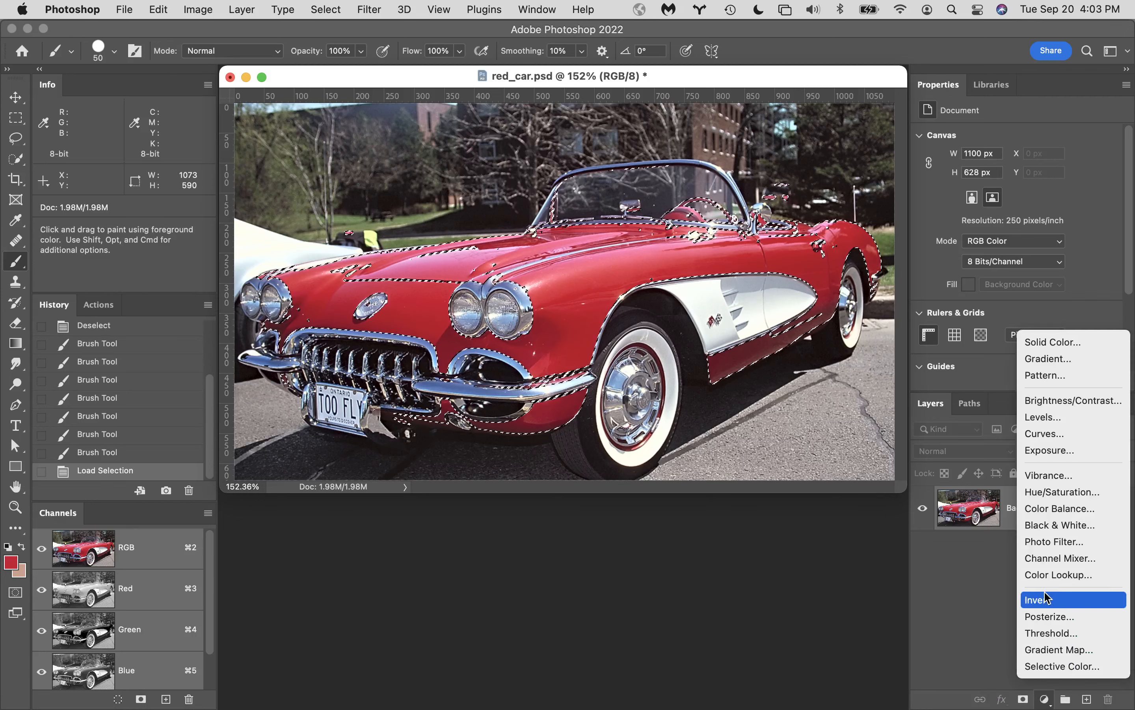
pyautogui.click(1040, 492)
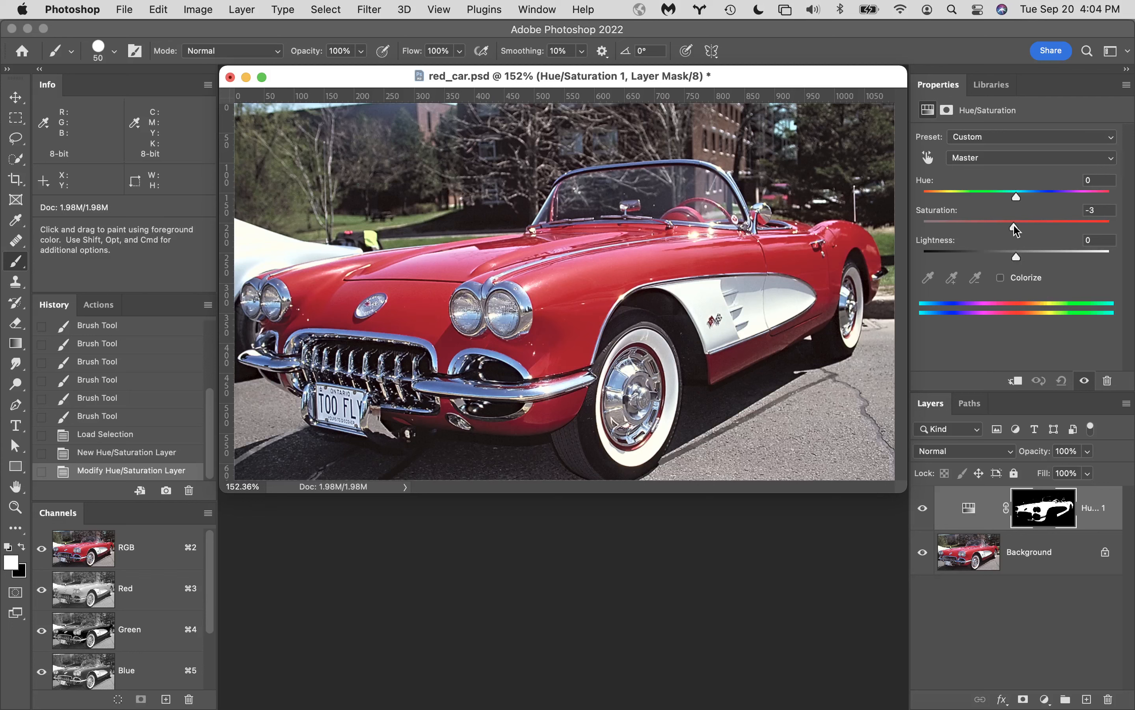
pyautogui.moveTo(1016, 229); pyautogui.dragTo(922, 226)
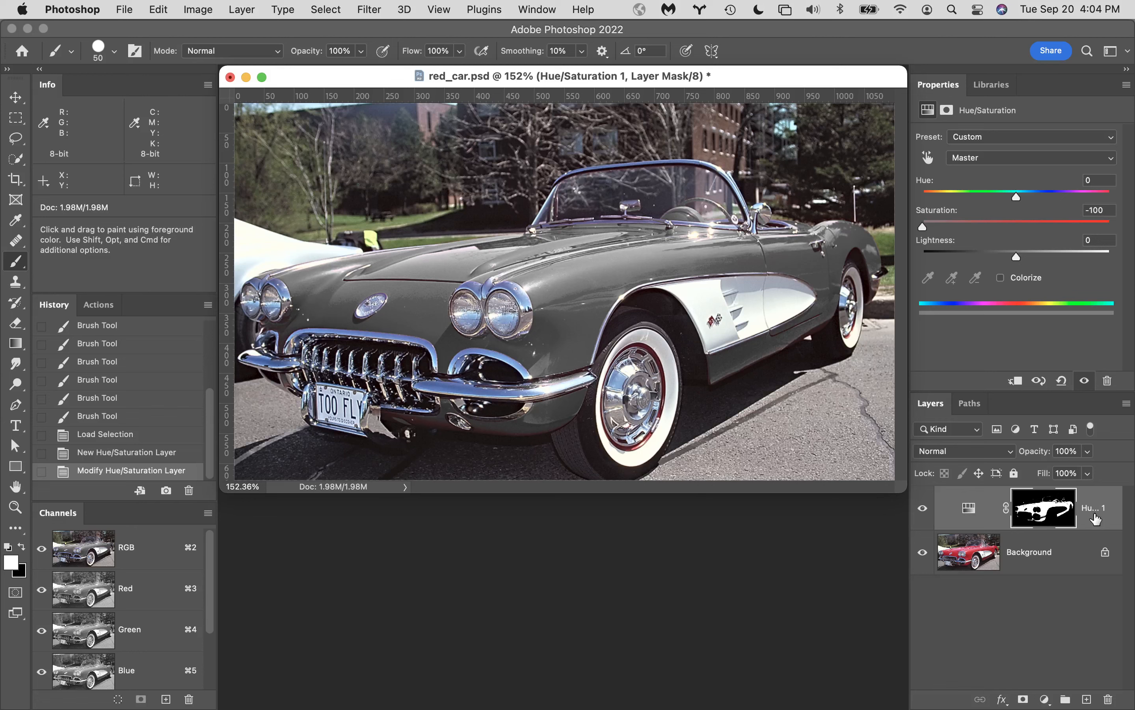
pyautogui.moveTo(1094, 512); pyautogui.dragTo(1108, 699)
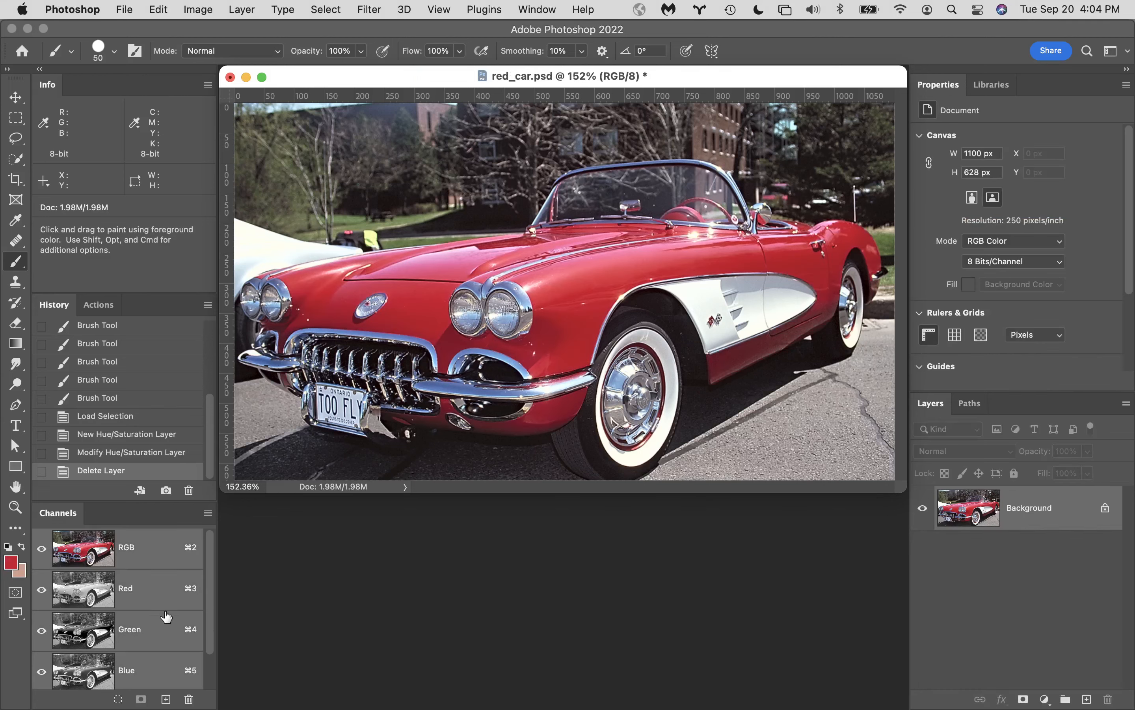
# Load the red panels channel as a selection and add a Hue/Saturation adjustment layer to it with hue -18
pyautogui.scroll(-2, 166, 616)
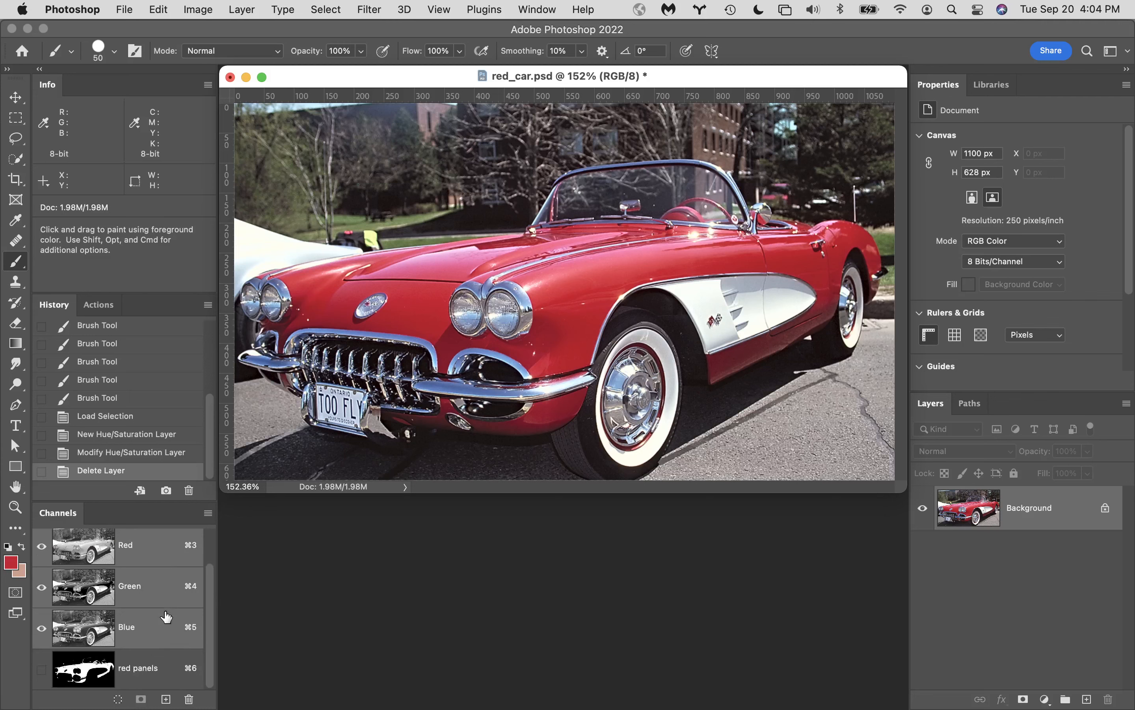
pyautogui.keyDown('super'); pyautogui.click(75, 676); pyautogui.keyUp('super')
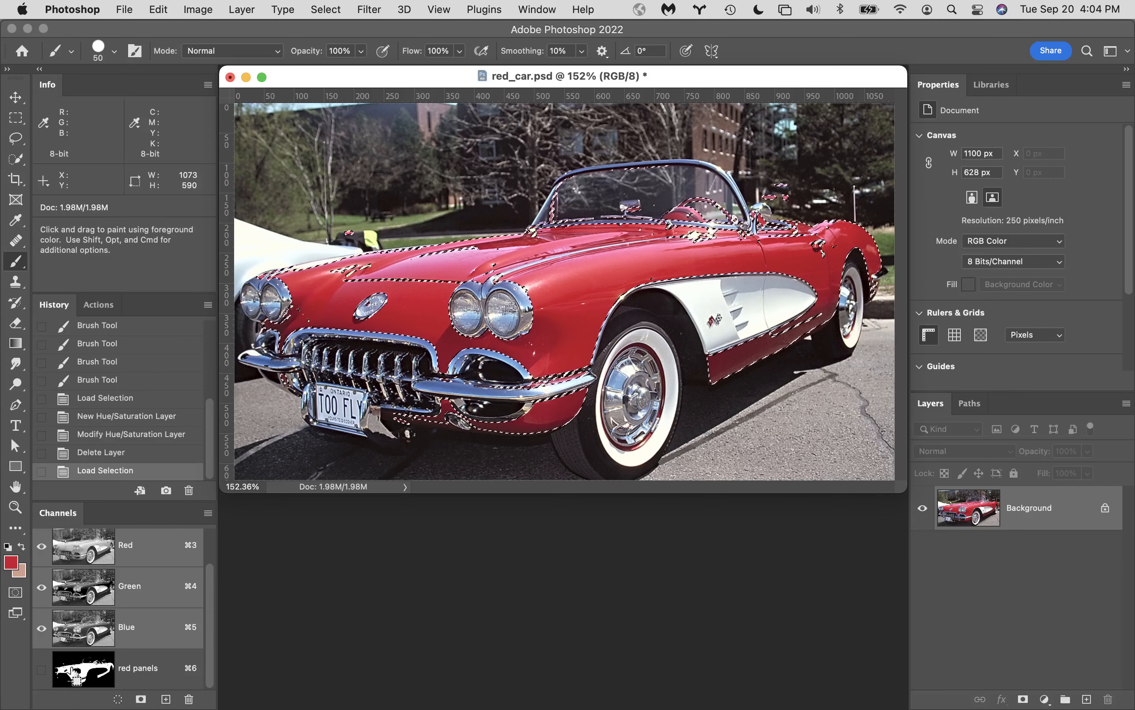
pyautogui.click(1046, 702)
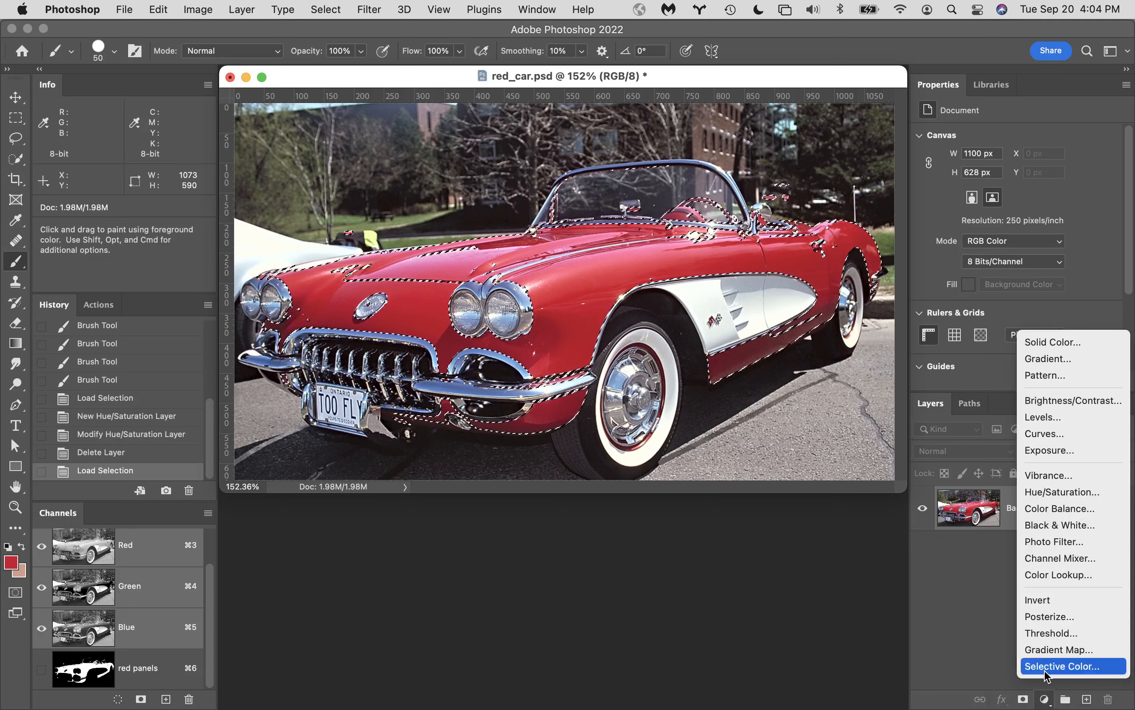
pyautogui.click(1069, 493)
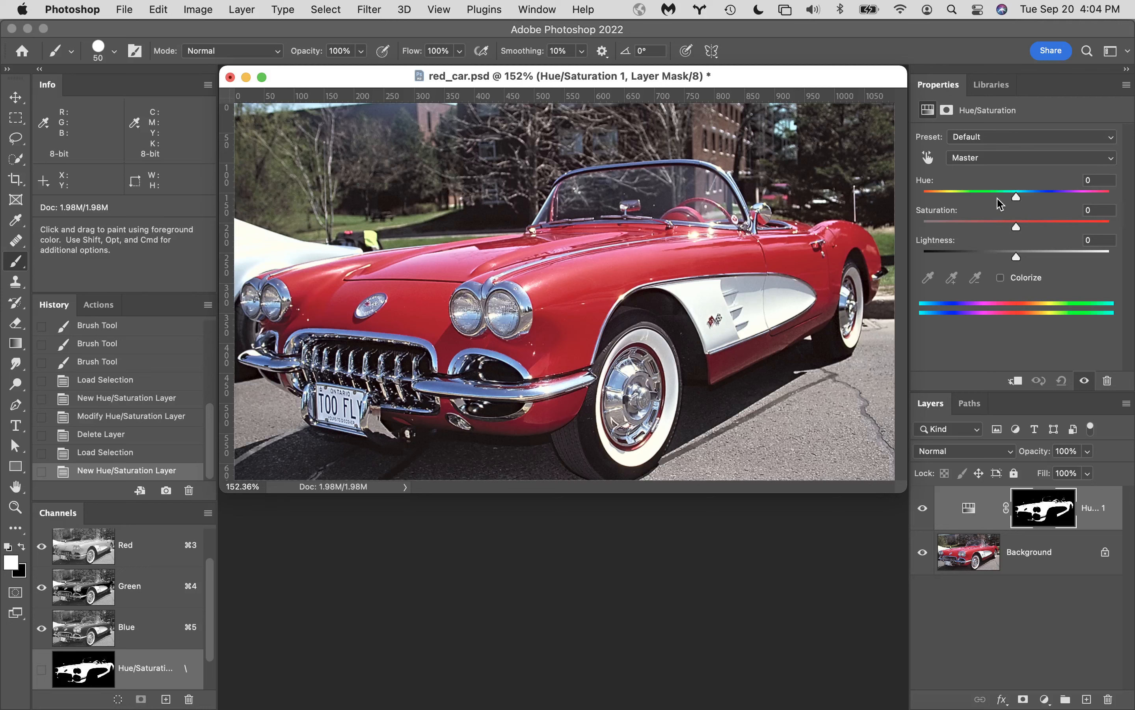
pyautogui.moveTo(1016, 199); pyautogui.dragTo(1001, 198)
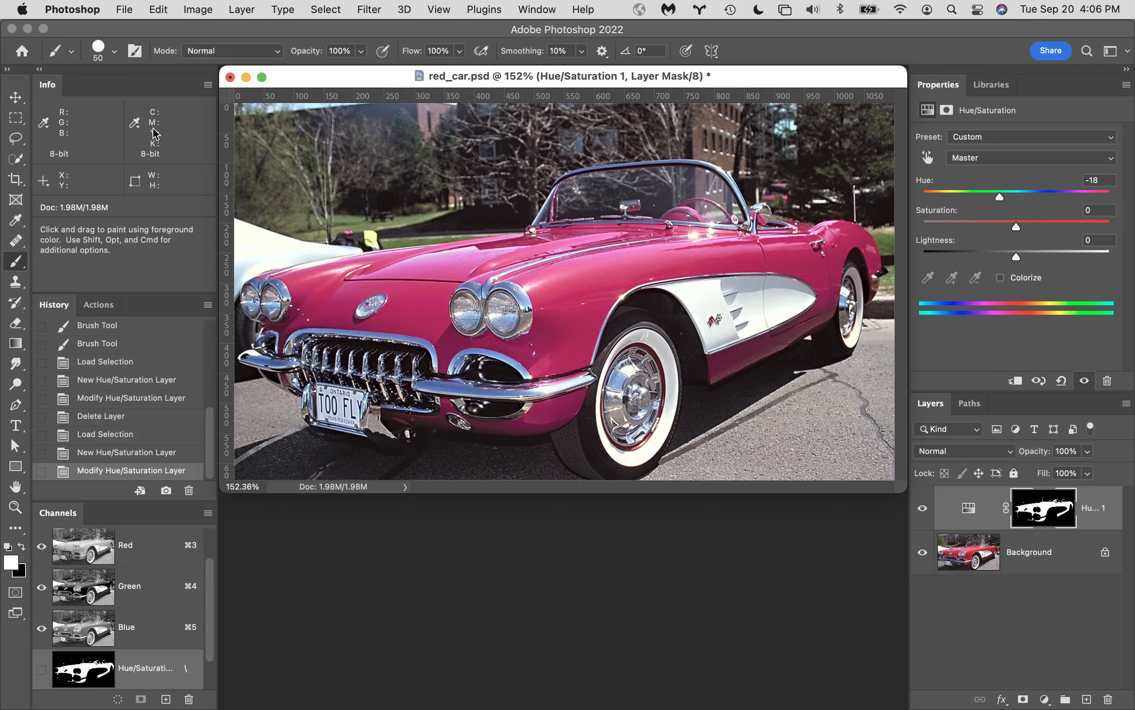
pyautogui.moveTo(285, 704)
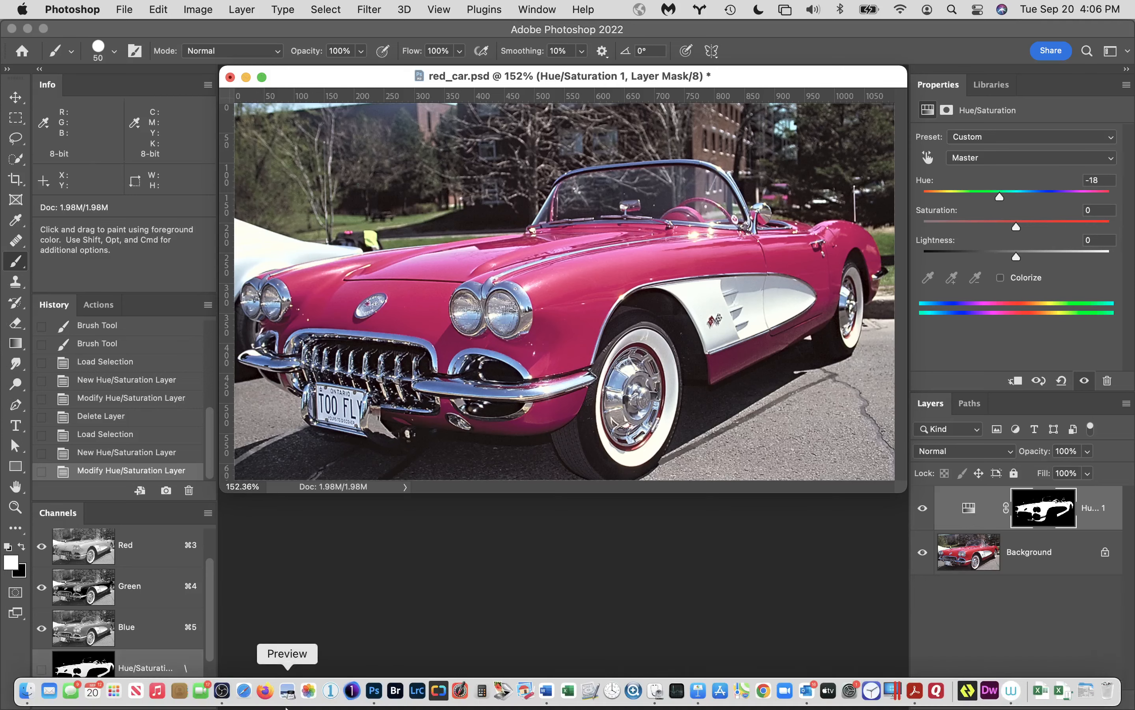
pyautogui.click(224, 694)
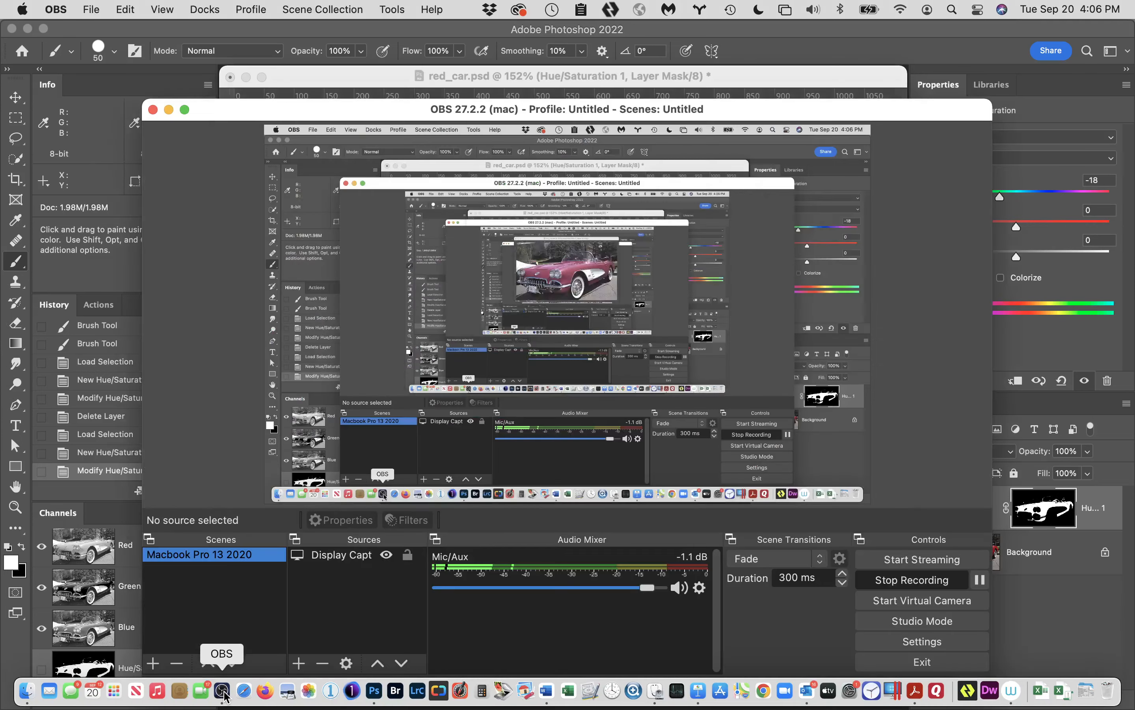